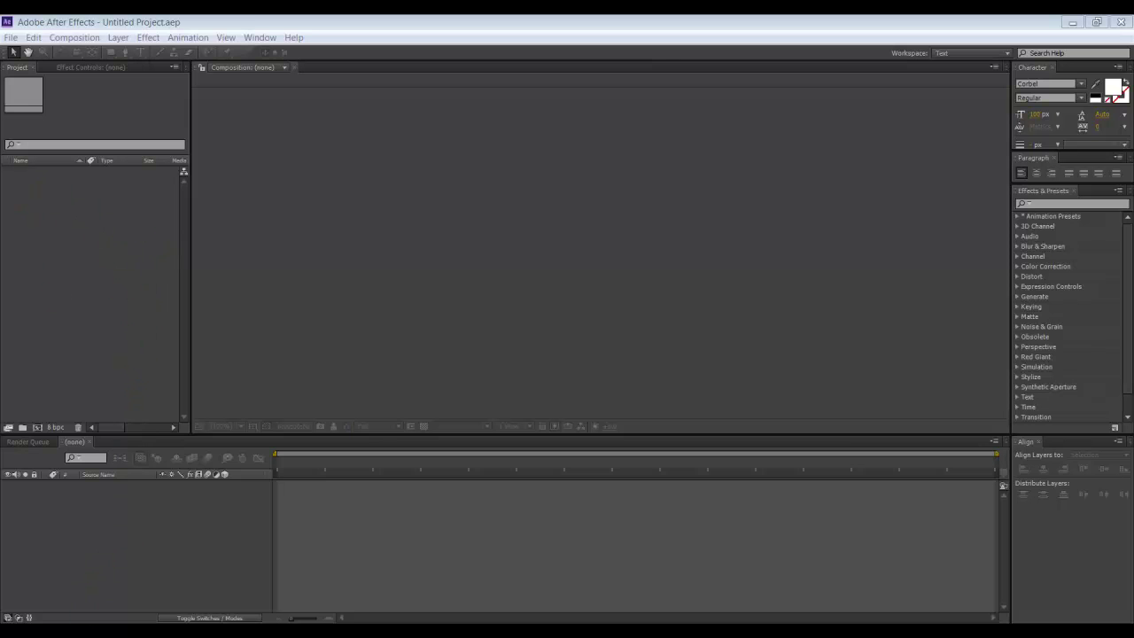
Step: Switch to the 05_Pics folder in the file browser, select all five images and try to import them into the project
key(alt+Tab)
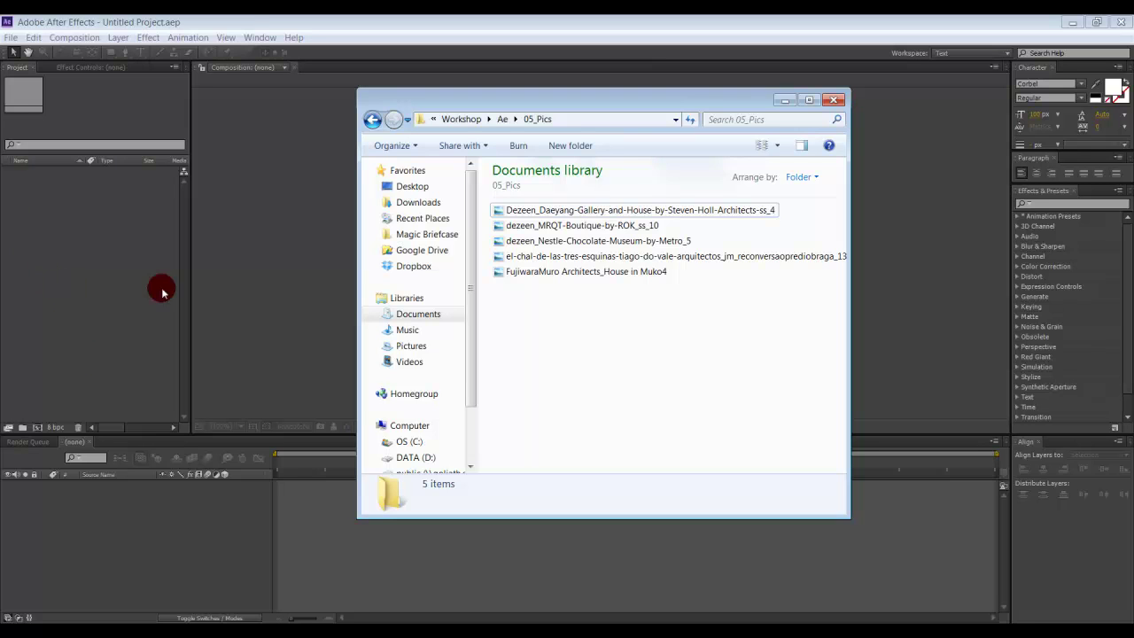
click(590, 212)
shift+click(590, 271)
drag(594, 215, 142, 255)
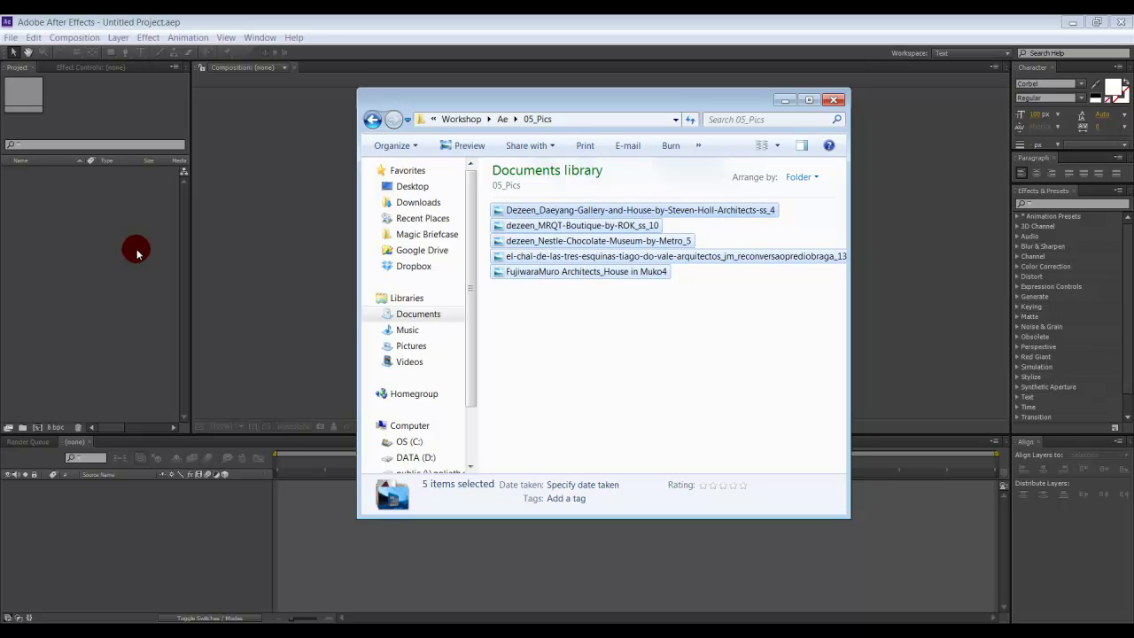
drag(136, 254, 137, 248)
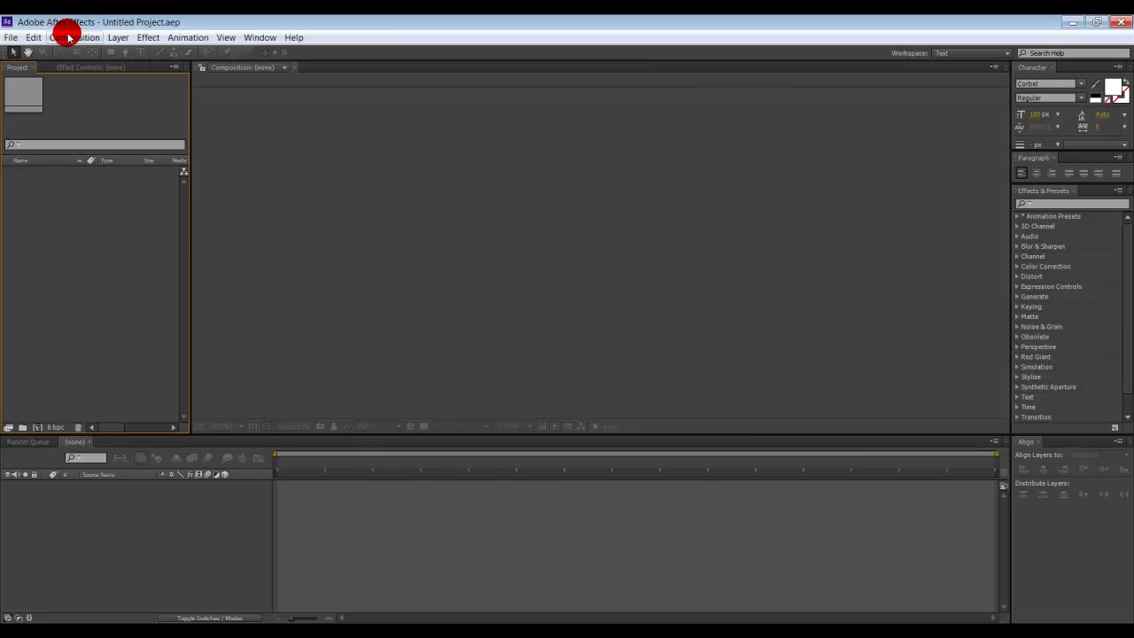
drag(69, 41, 460, 177)
click(12, 38)
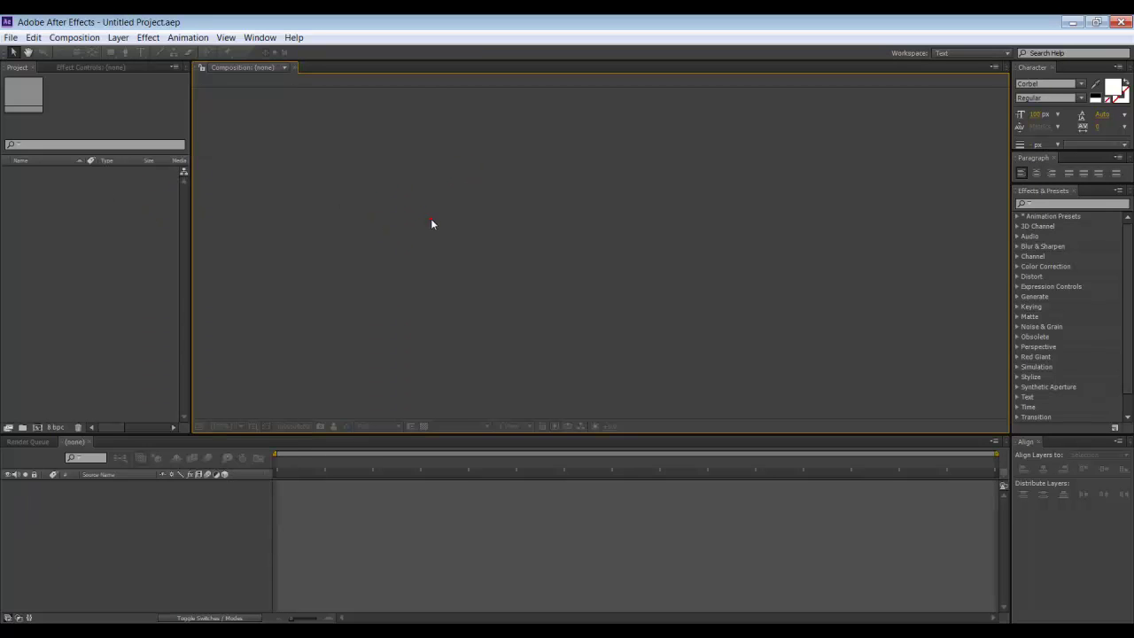
double_click(101, 269)
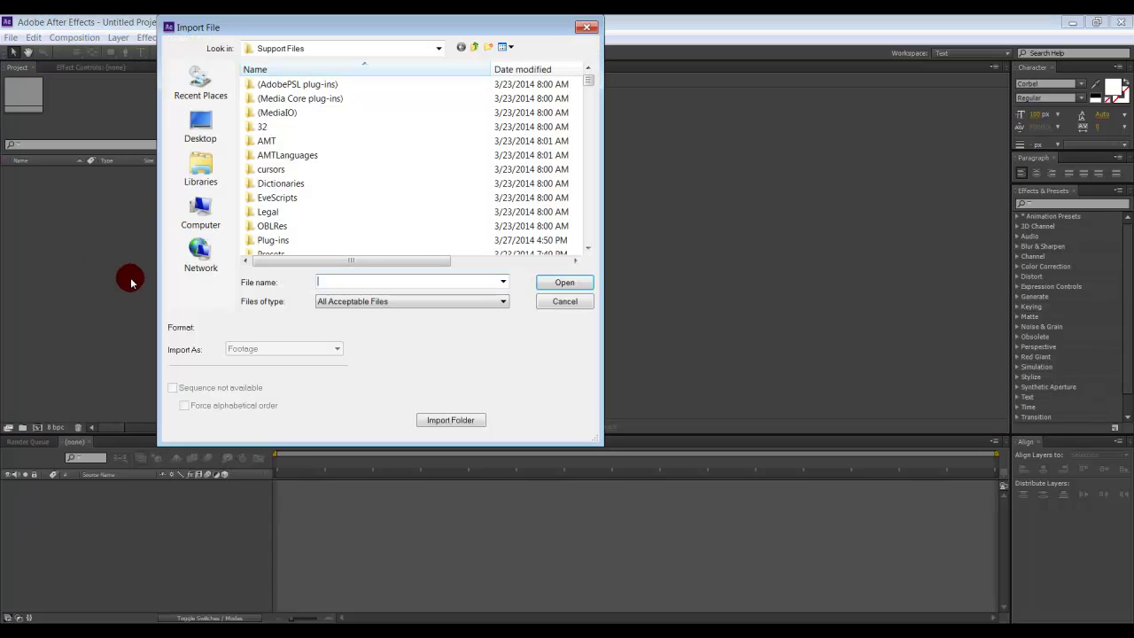
click(559, 302)
Step: Import the five selected images from the 05_Pics folder into the project, then clear their selection
key(alt+Tab)
drag(567, 213, 88, 275)
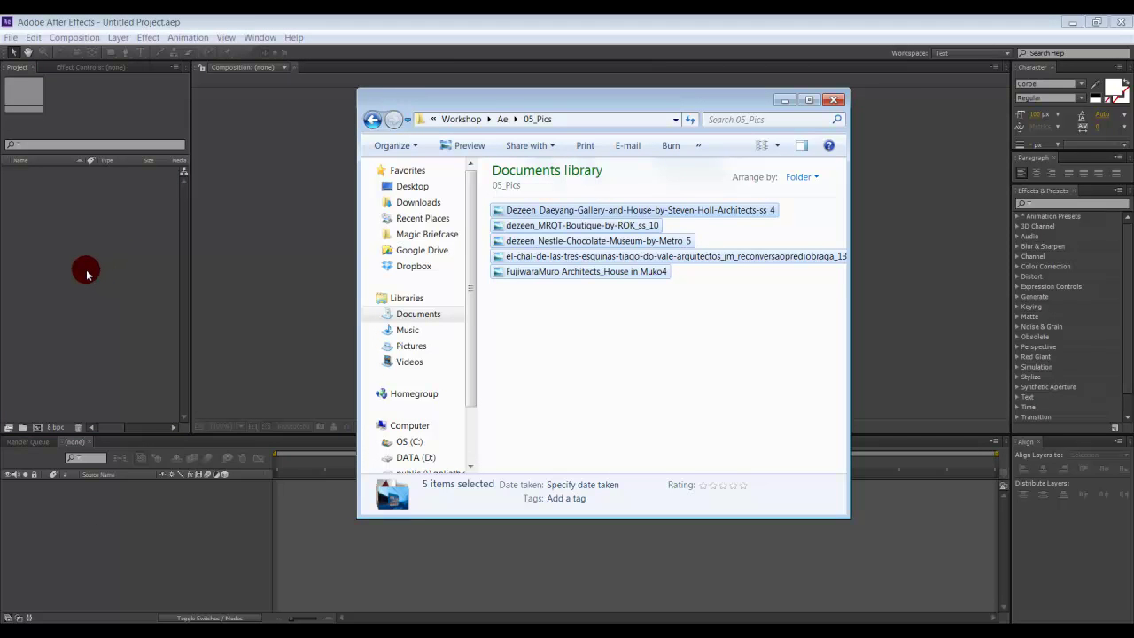
drag(86, 274, 86, 274)
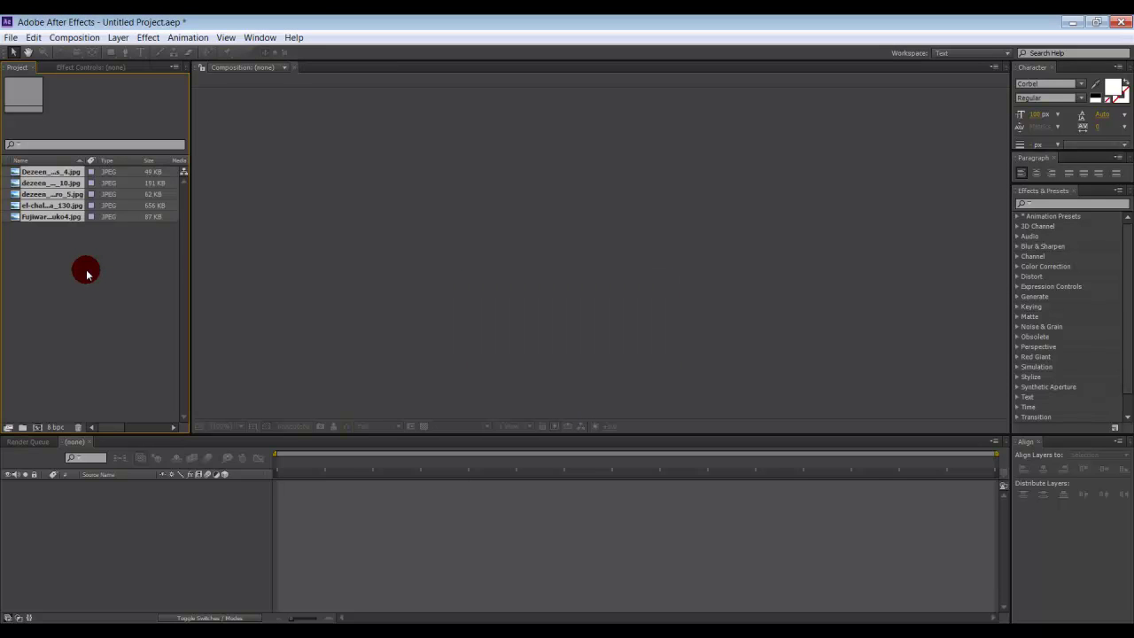
click(86, 274)
mouse_move(73, 316)
mouse_down()
mouse_move(101, 349)
mouse_move(97, 332)
mouse_up()
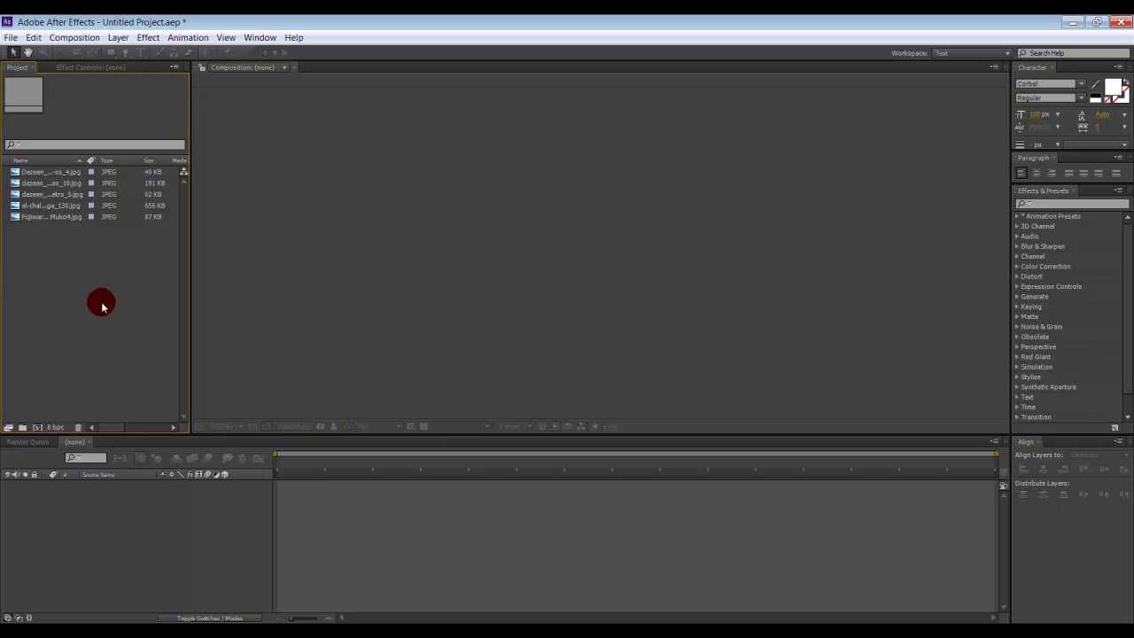
Step: Create a composition named 3D Space with the HDV/HDTV 720 29.97 preset and a 0;00;05;00 duration
click(75, 37)
click(77, 55)
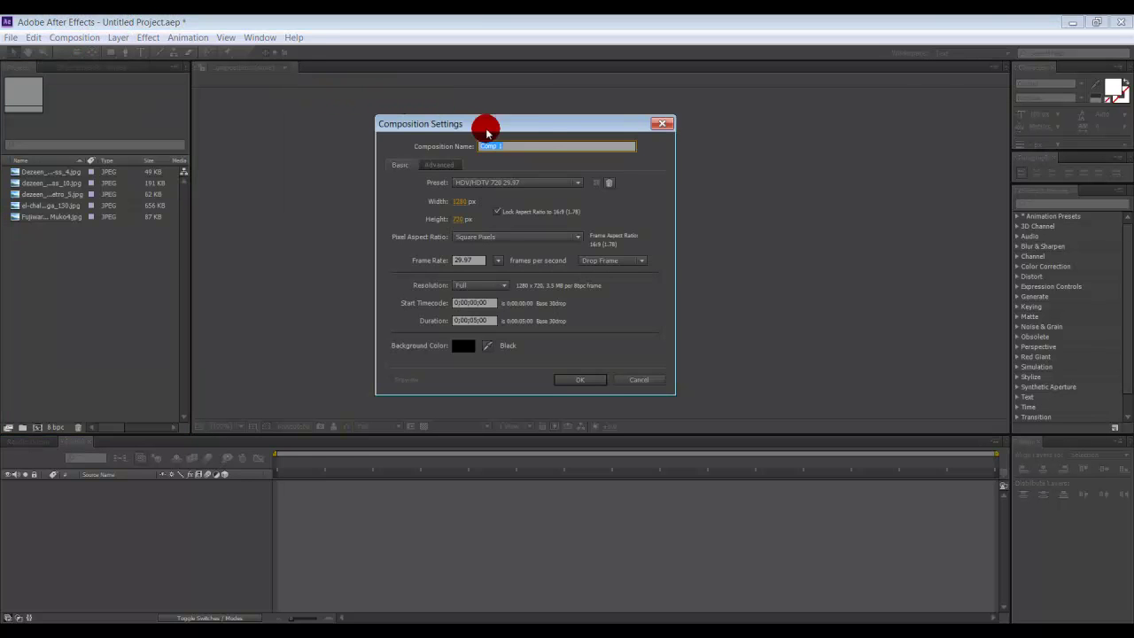
text(SD Space)
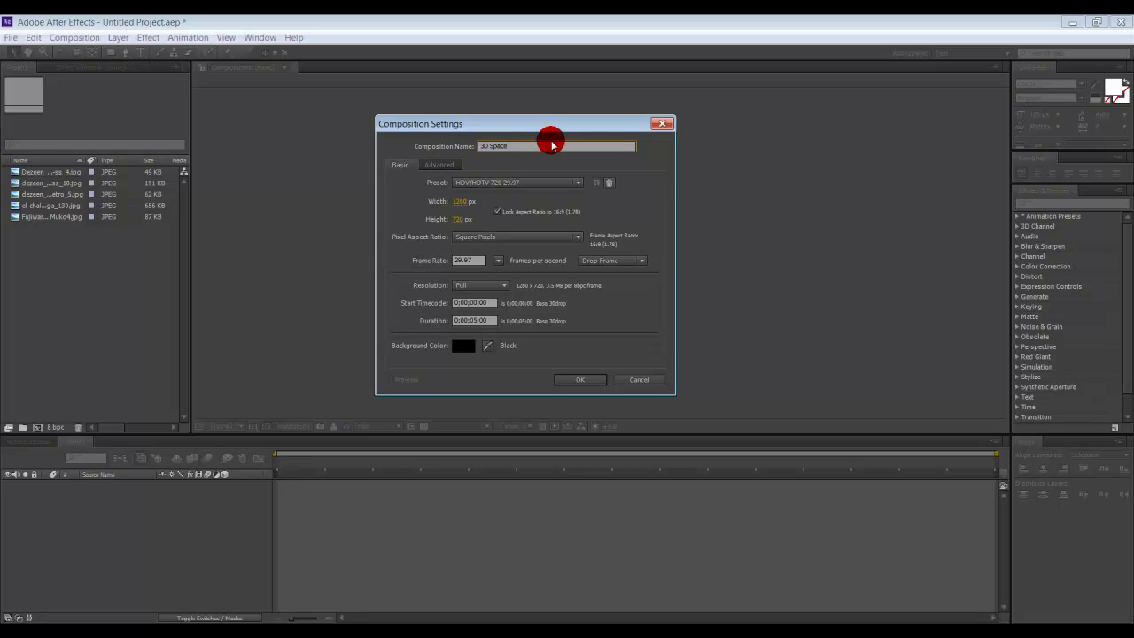
click(576, 183)
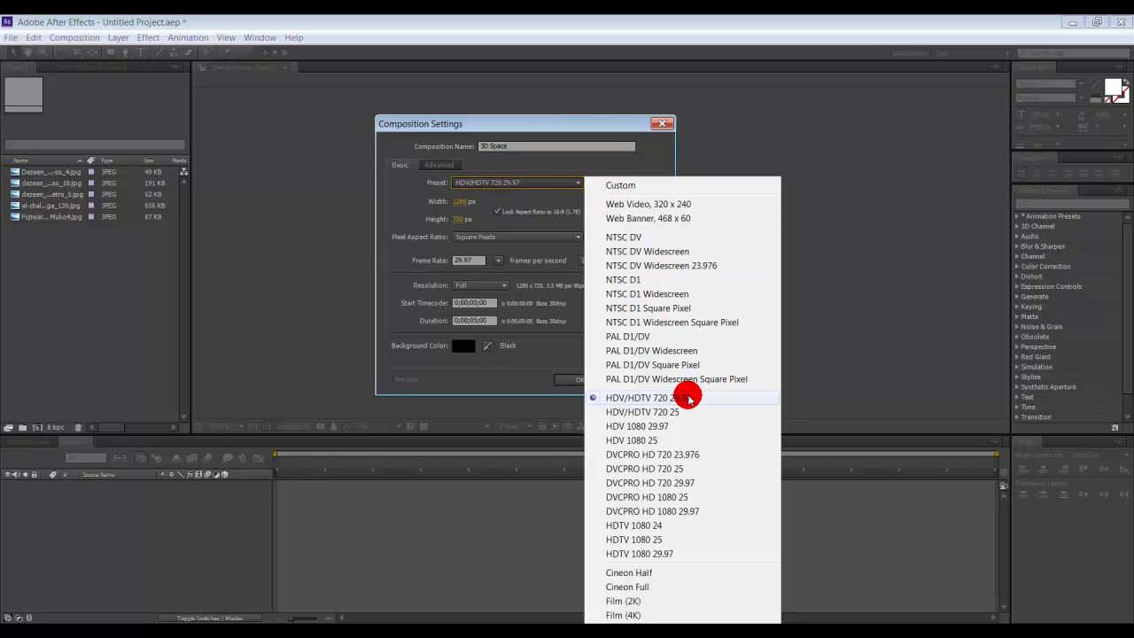
click(531, 187)
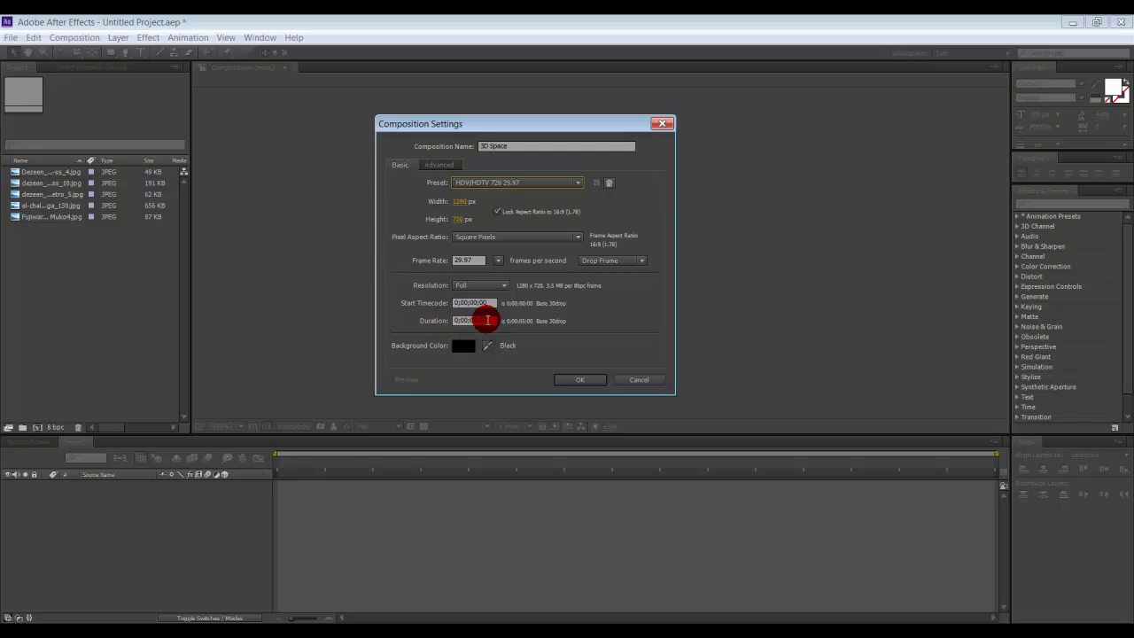
click(585, 381)
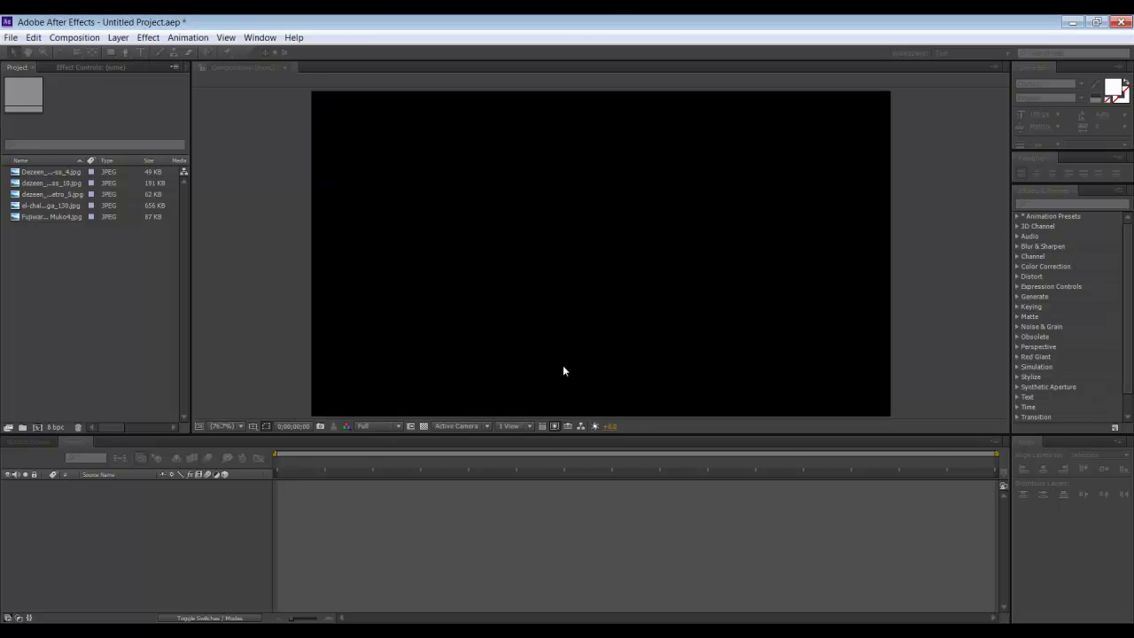
click(75, 251)
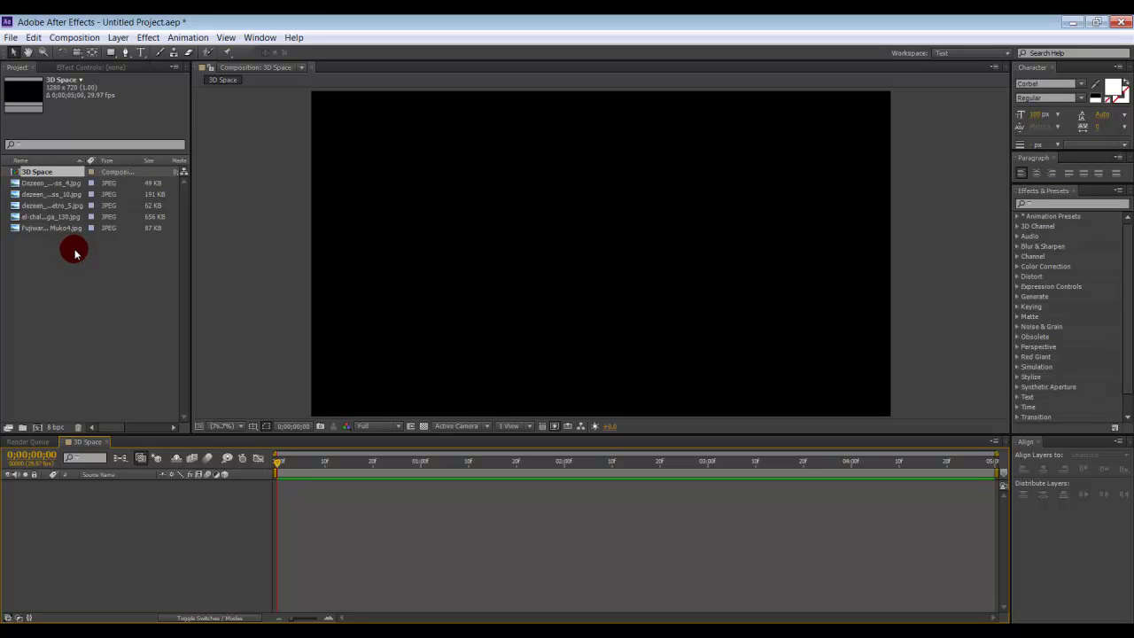
Step: Preview the imported images one by one and place the el-chal image ending in 130.jpg near the centre of the composition
click(64, 184)
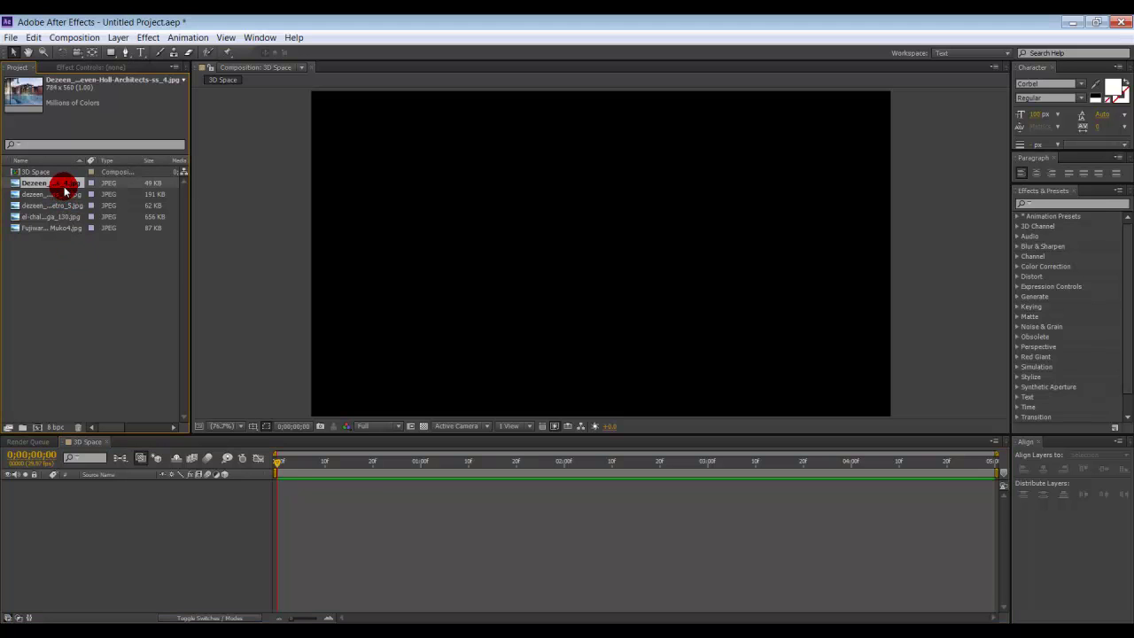
click(57, 195)
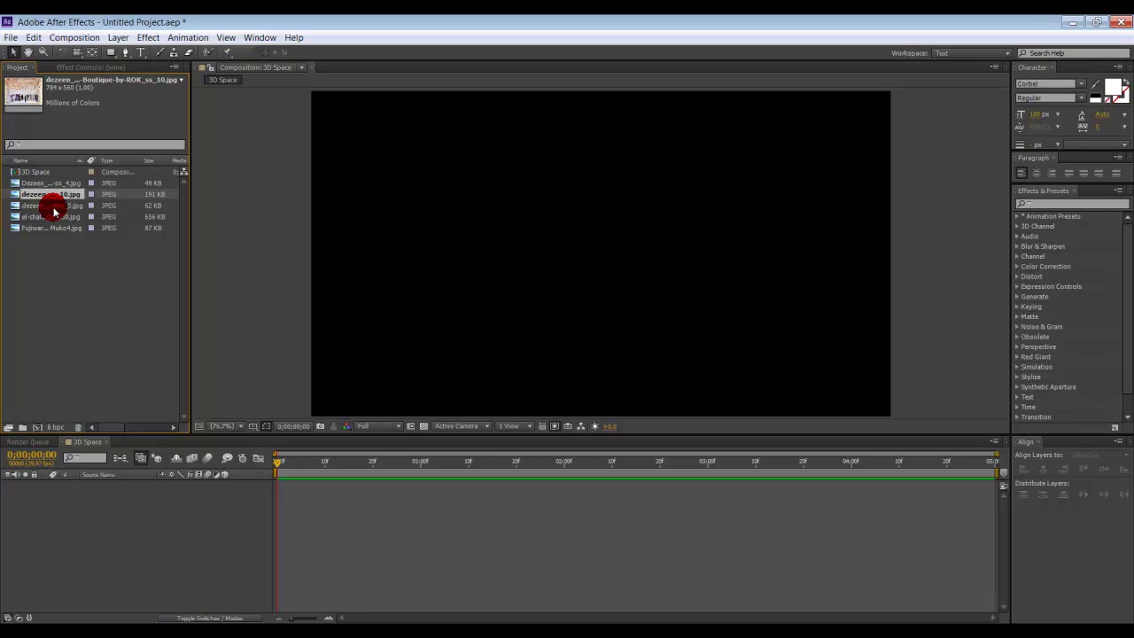
click(53, 207)
click(51, 217)
click(55, 229)
click(54, 217)
mouse_move(55, 217)
mouse_down()
mouse_move(580, 243)
mouse_move(597, 268)
mouse_move(593, 257)
mouse_up()
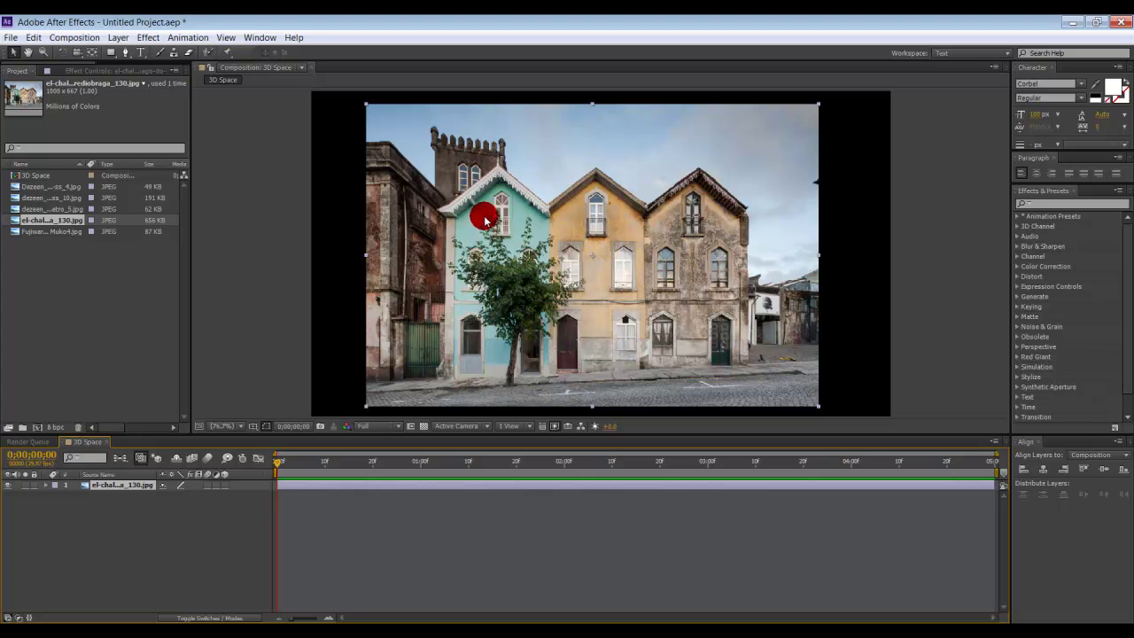
Step: Scale down the el-chal image layer and position it slightly above the centre of the frame
mouse_move(658, 239)
mouse_down()
mouse_move(751, 291)
mouse_move(644, 210)
mouse_move(726, 301)
mouse_move(730, 256)
mouse_move(679, 236)
mouse_up()
key(s)
mouse_move(202, 498)
mouse_down()
mouse_move(165, 502)
mouse_move(222, 498)
mouse_move(171, 505)
mouse_move(184, 497)
mouse_move(169, 493)
mouse_move(183, 502)
mouse_up()
key(r)
drag(656, 309, 676, 283)
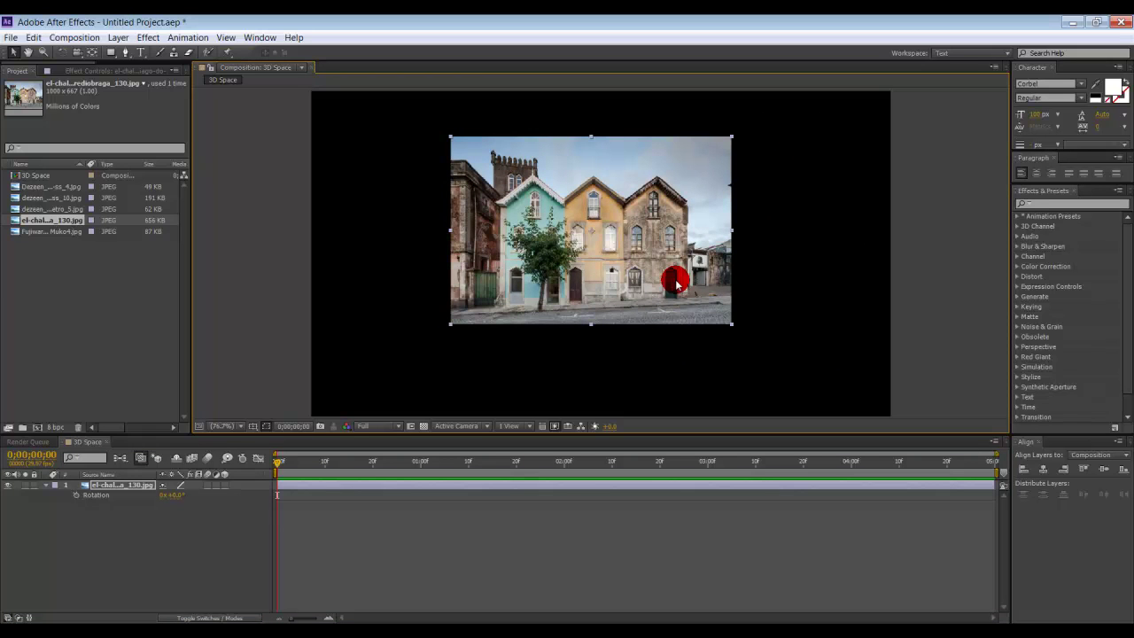
drag(676, 283, 675, 284)
click(192, 548)
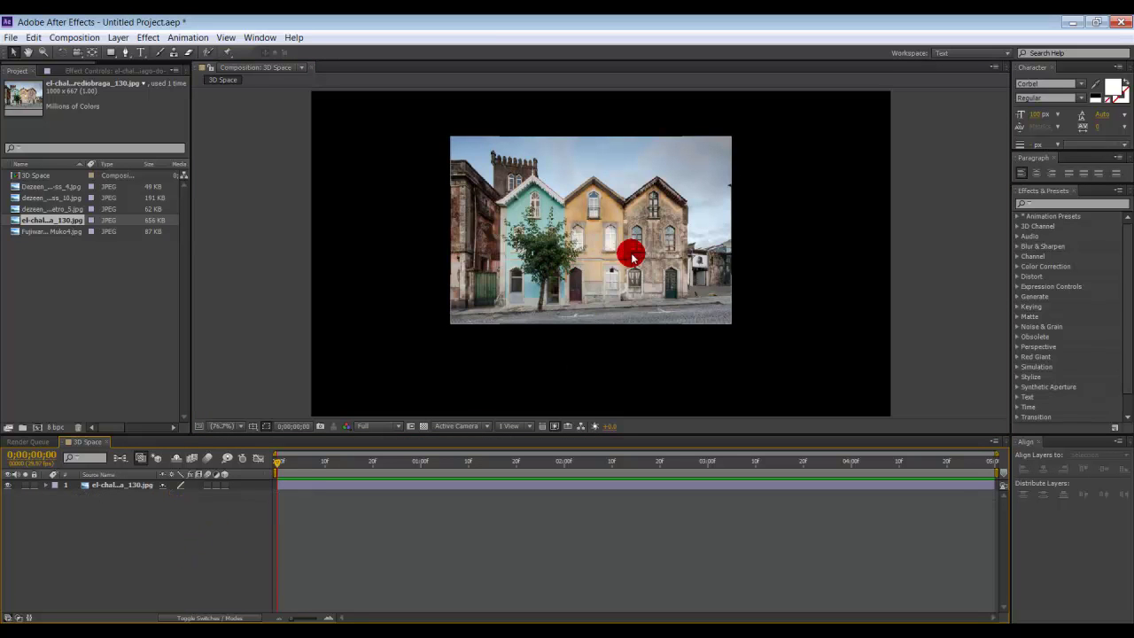
Step: Make the el-chal image a 3D layer and move it slightly down to the middle of the frame
click(551, 277)
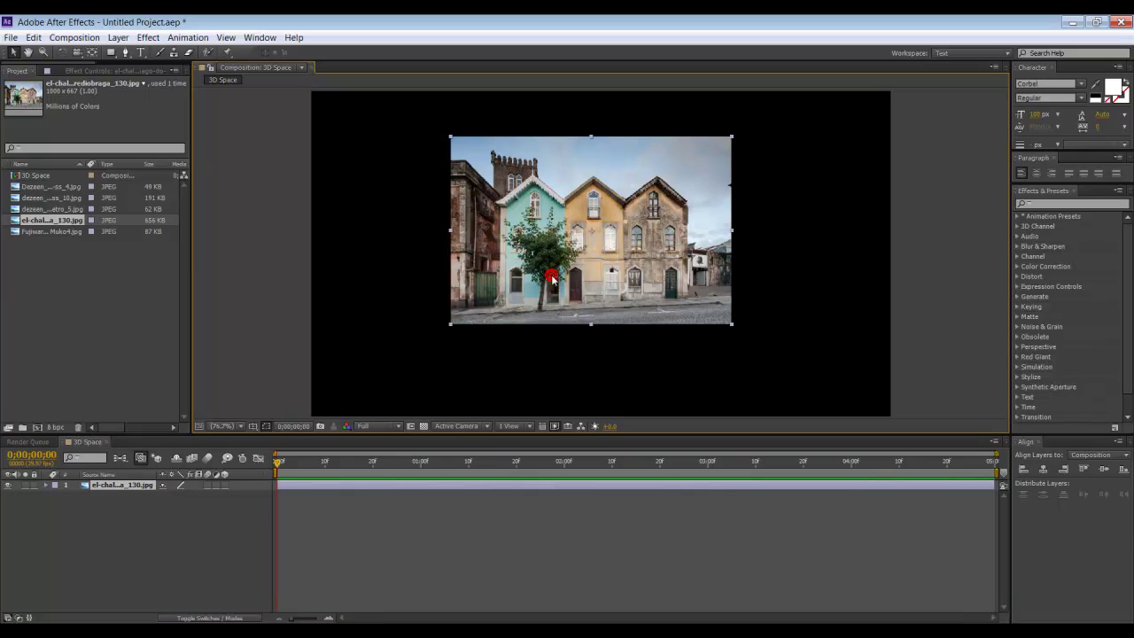
click(225, 485)
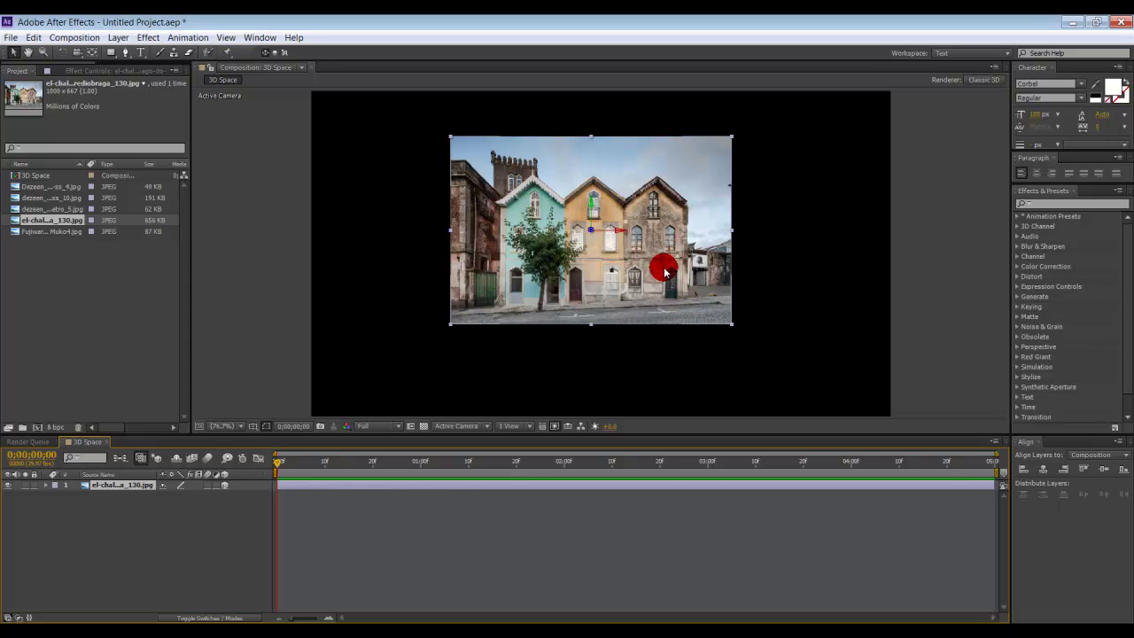
drag(653, 269, 670, 299)
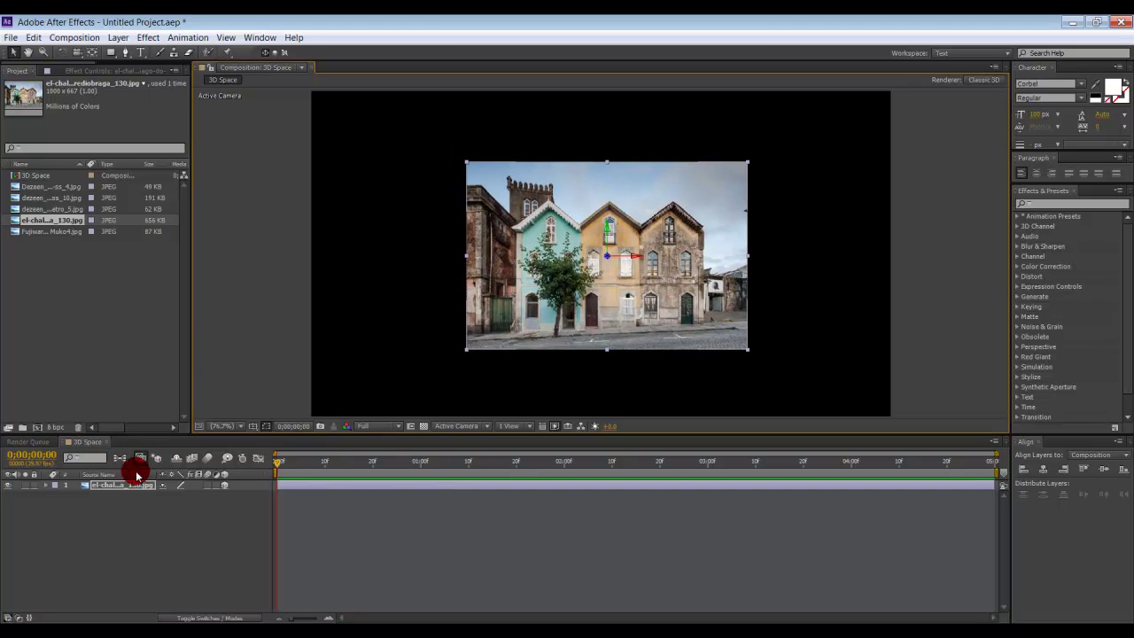
Step: Try out the X and Y rotation of the el-chal 3D layer, then collapse its rotation properties
key(r)
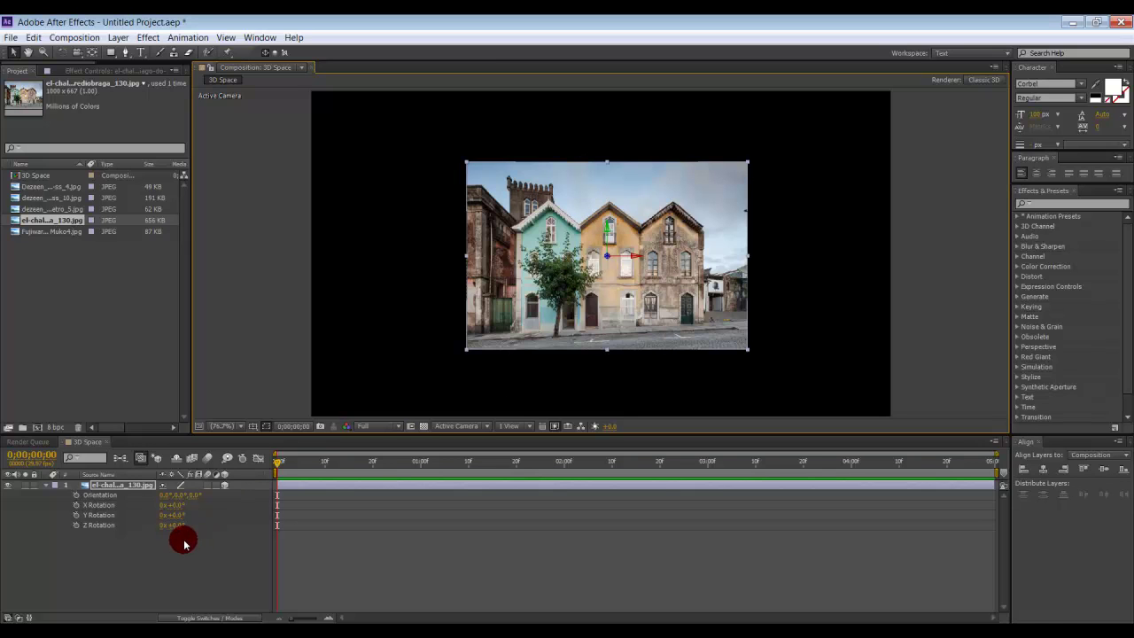
drag(172, 505, 220, 514)
drag(136, 517, 233, 541)
click(233, 540)
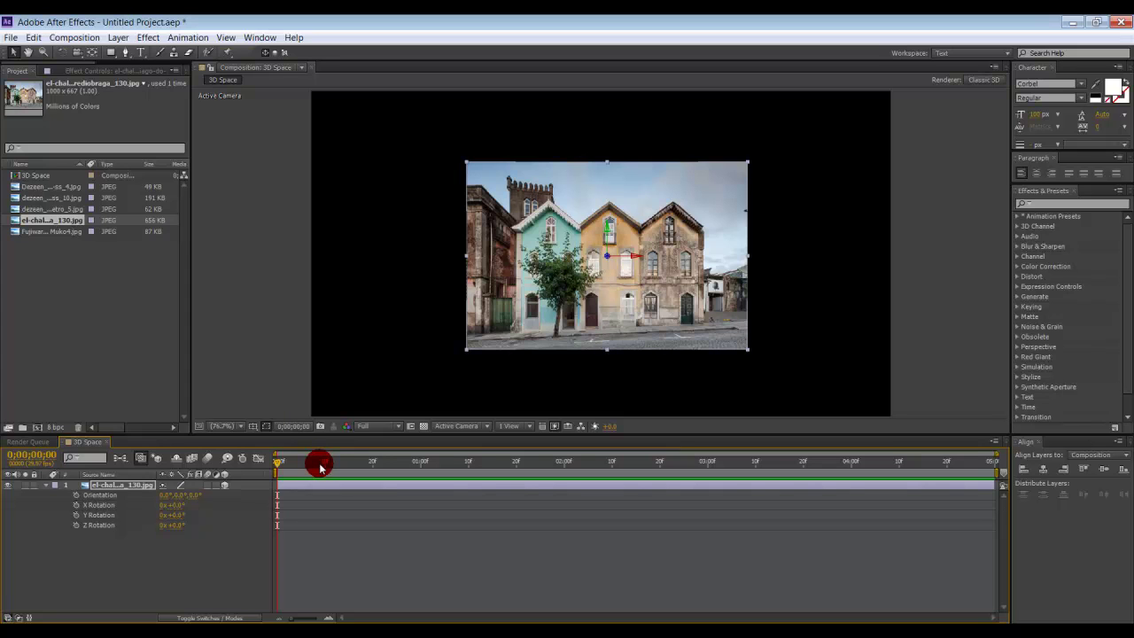
click(46, 486)
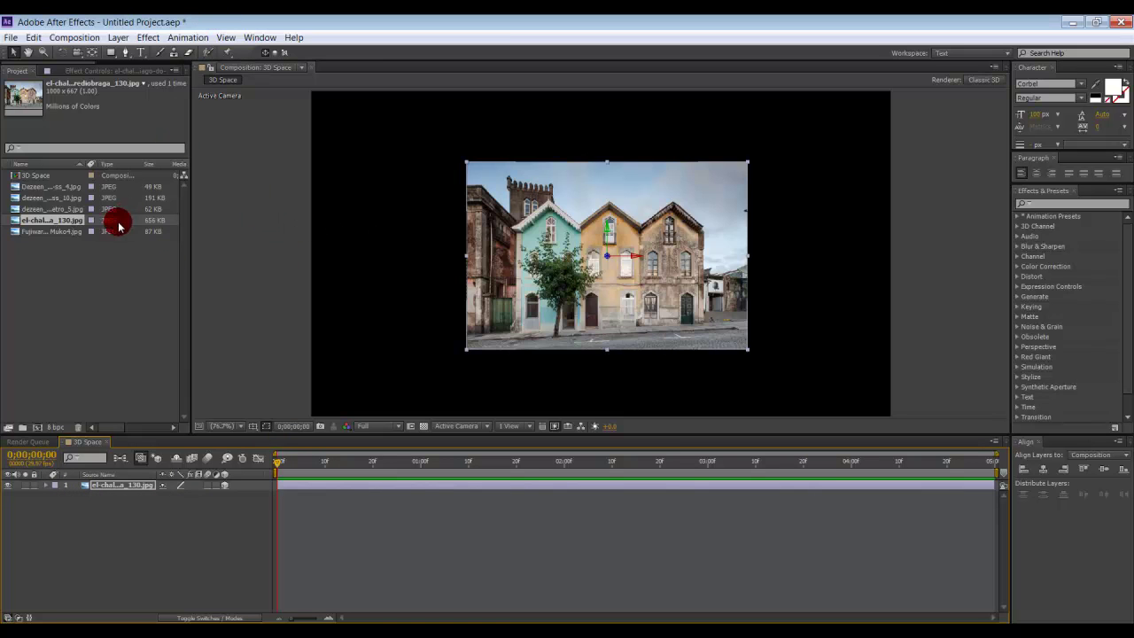
Step: Add the FujiwaraMuro Architects_House in Muko4 image to the composition above the el-chal layer
click(60, 210)
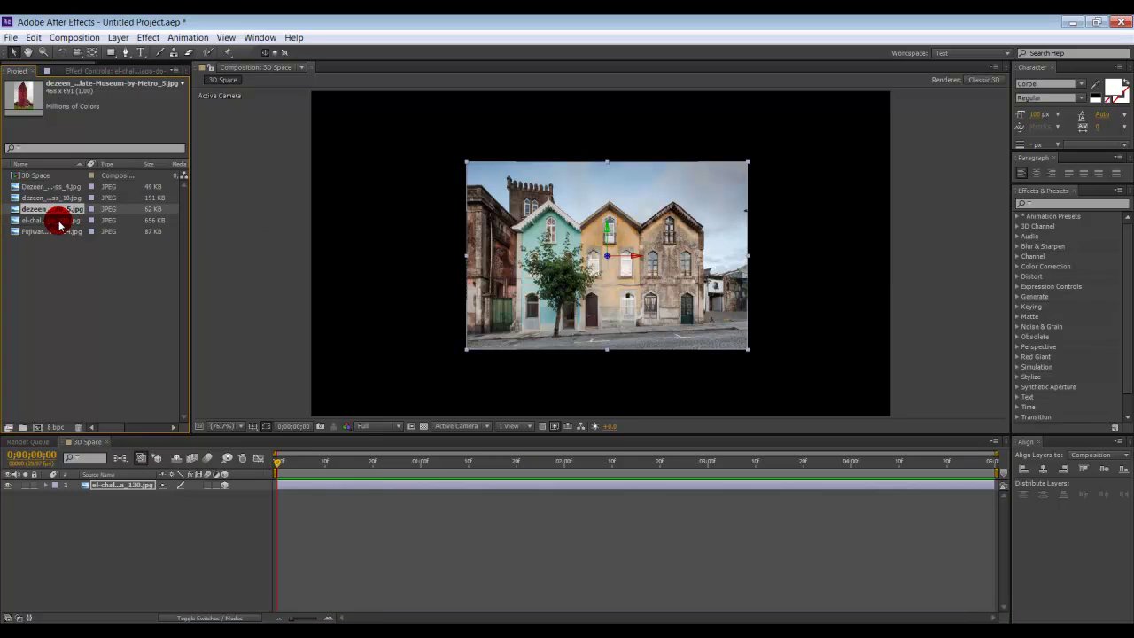
click(55, 221)
click(51, 232)
drag(50, 232, 618, 256)
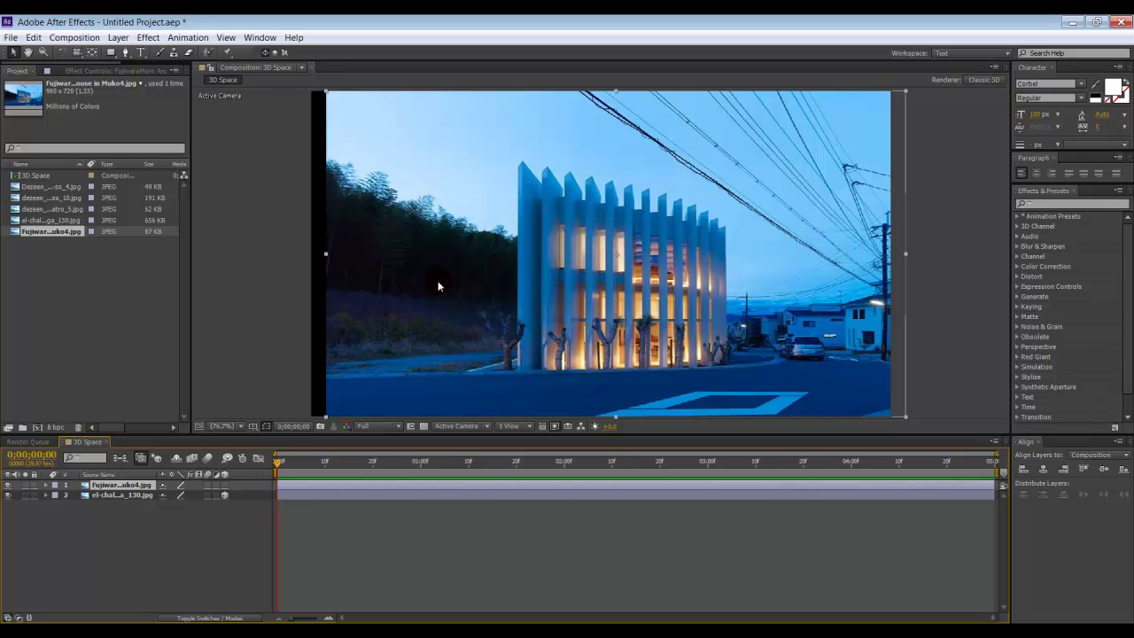
Step: Make the FujiwaraMuro image a 3D layer and push it back along the Z axis until it sits behind the el-chal image
click(228, 483)
drag(232, 486, 643, 259)
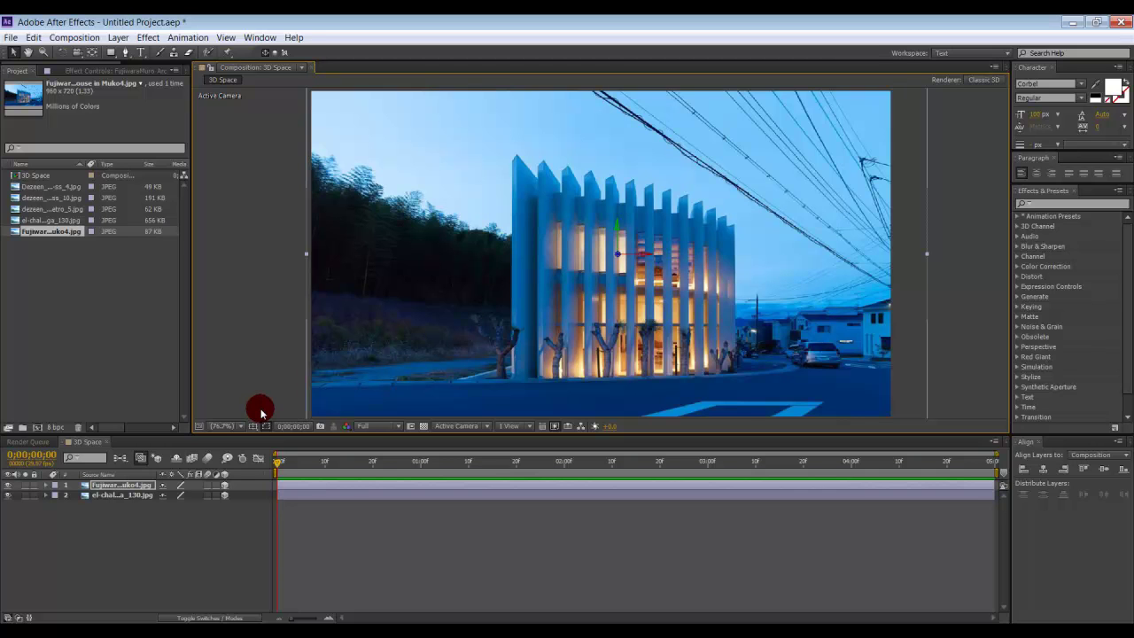
key(p)
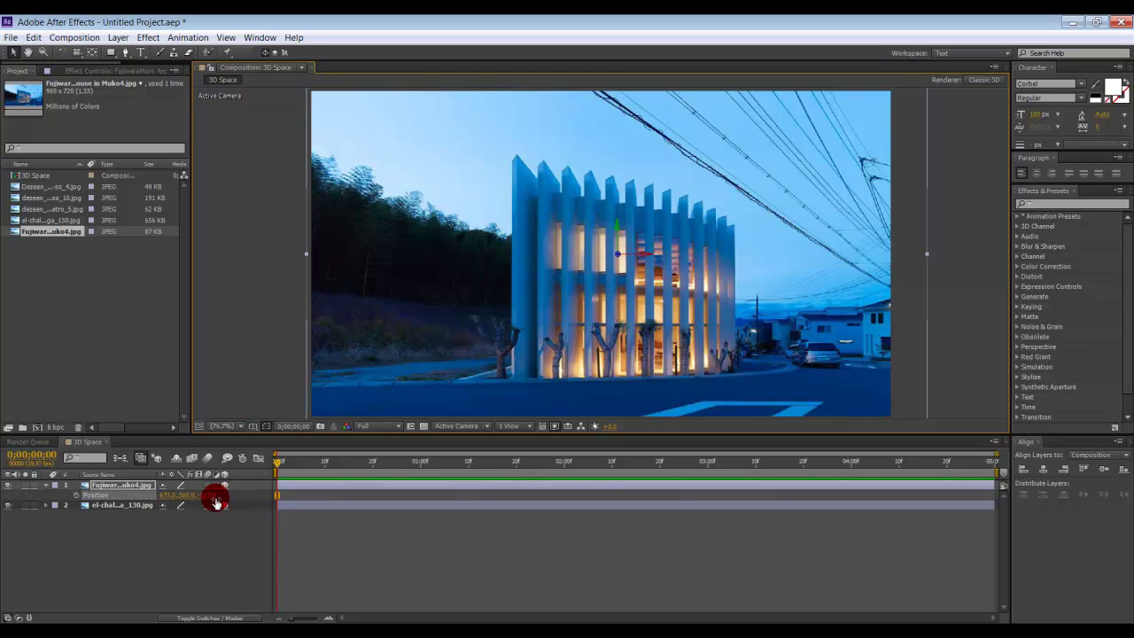
mouse_move(184, 500)
mouse_down()
mouse_move(157, 490)
mouse_move(225, 489)
mouse_move(119, 496)
mouse_move(172, 496)
mouse_up()
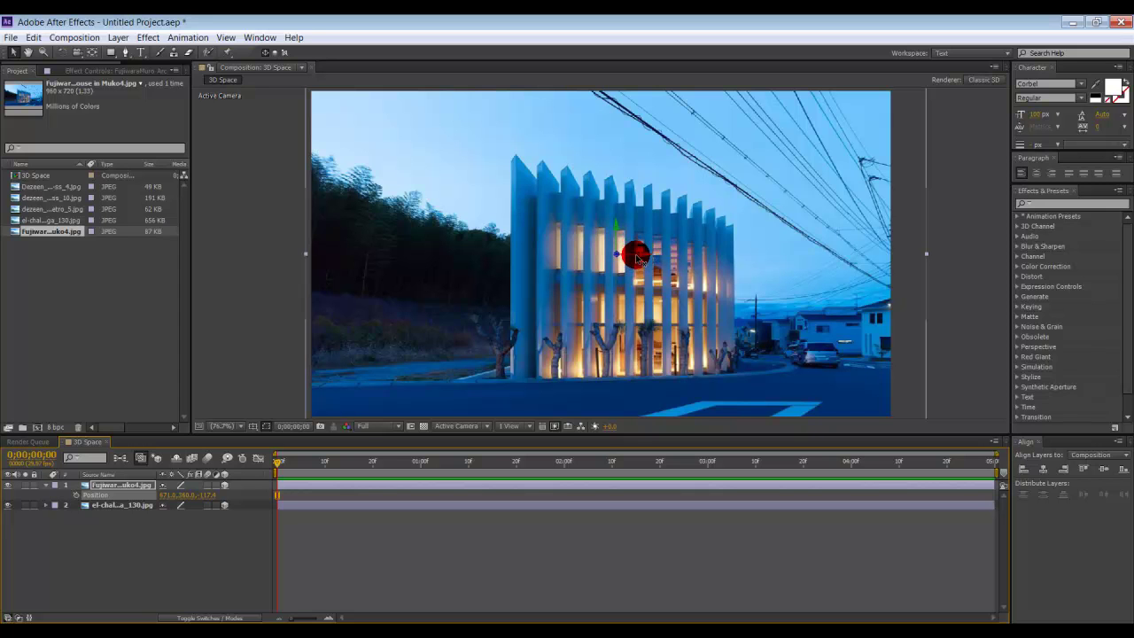
drag(644, 258, 620, 248)
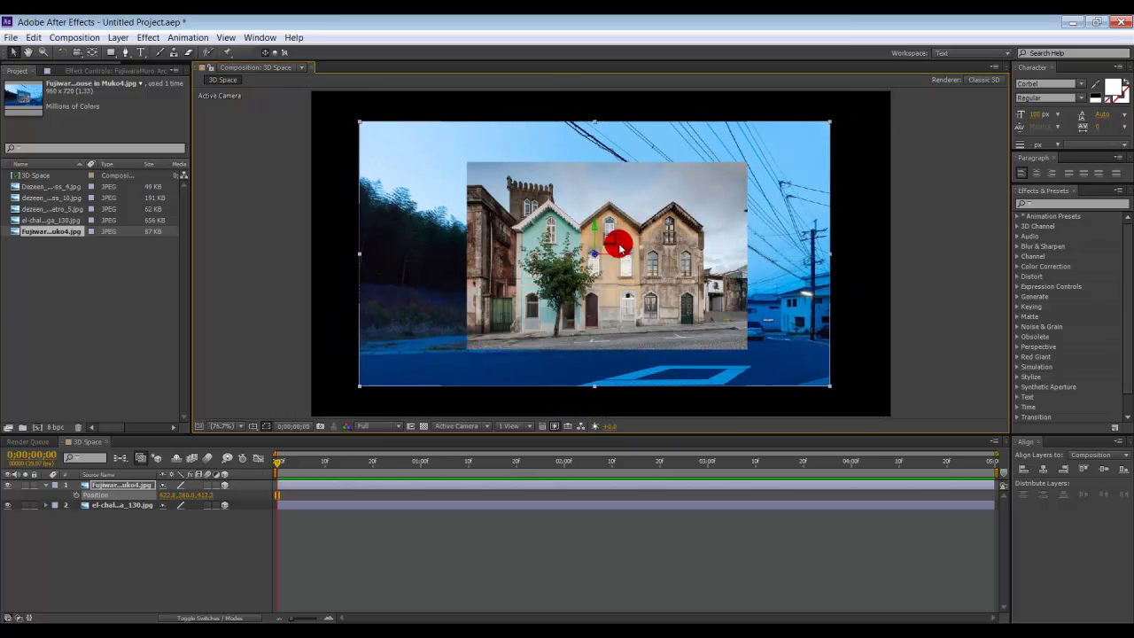
click(47, 487)
click(98, 528)
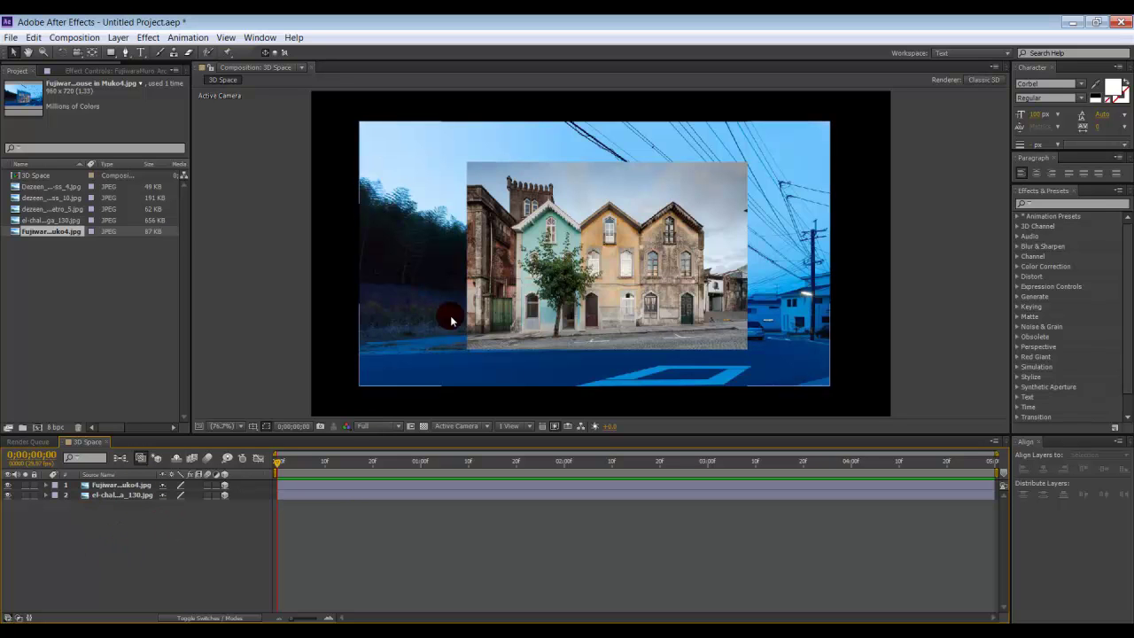
Step: Select the two 3D image layers in turn to compare their depth in the frame with their stacking order
click(541, 301)
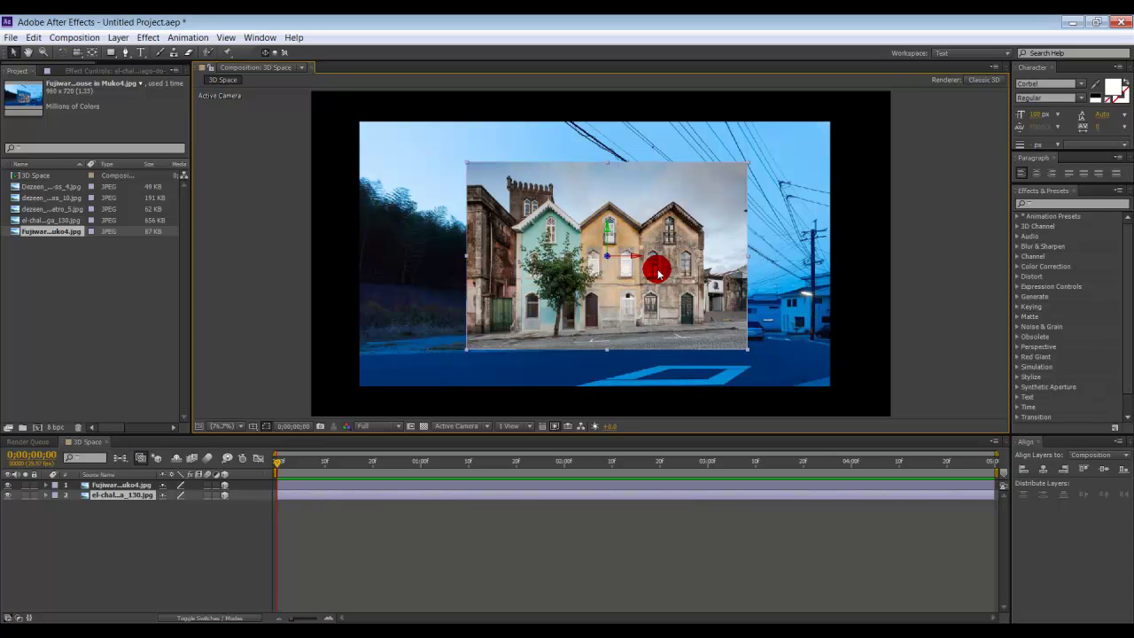
click(791, 226)
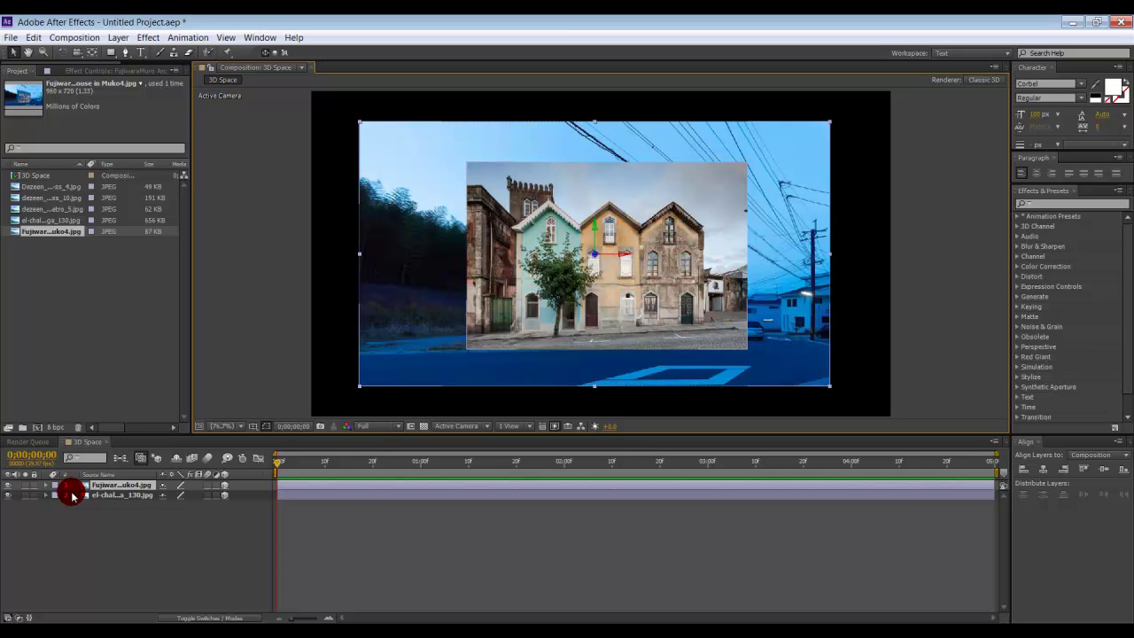
drag(76, 495, 127, 484)
click(544, 336)
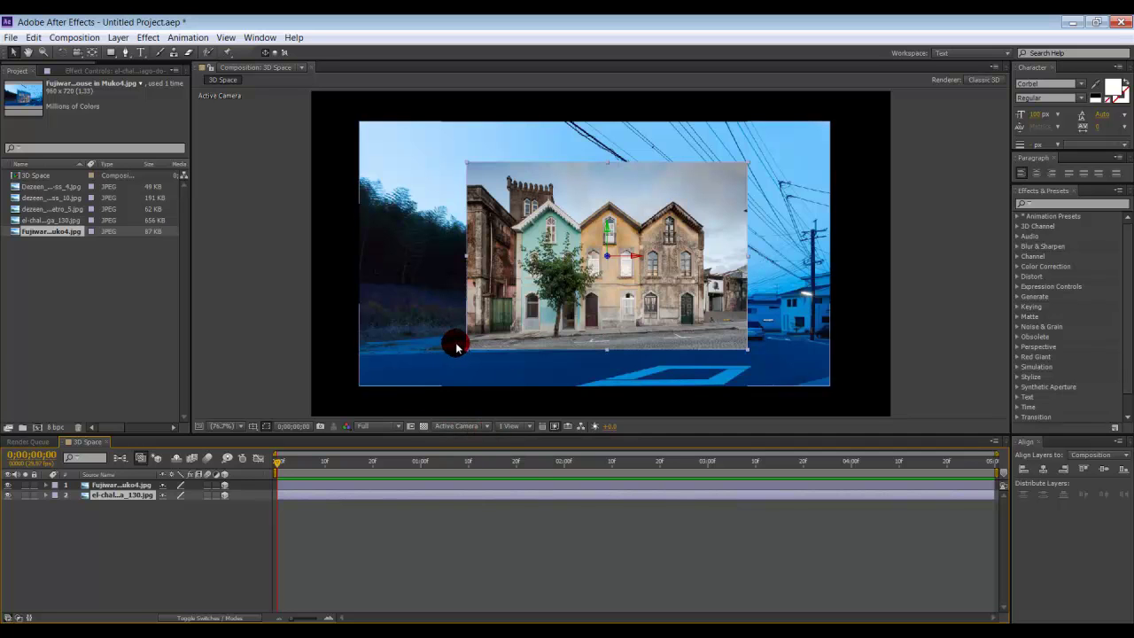
Step: Switch the composition view from Active Camera to Custom View 1 to see the two image layers from an angle
click(488, 426)
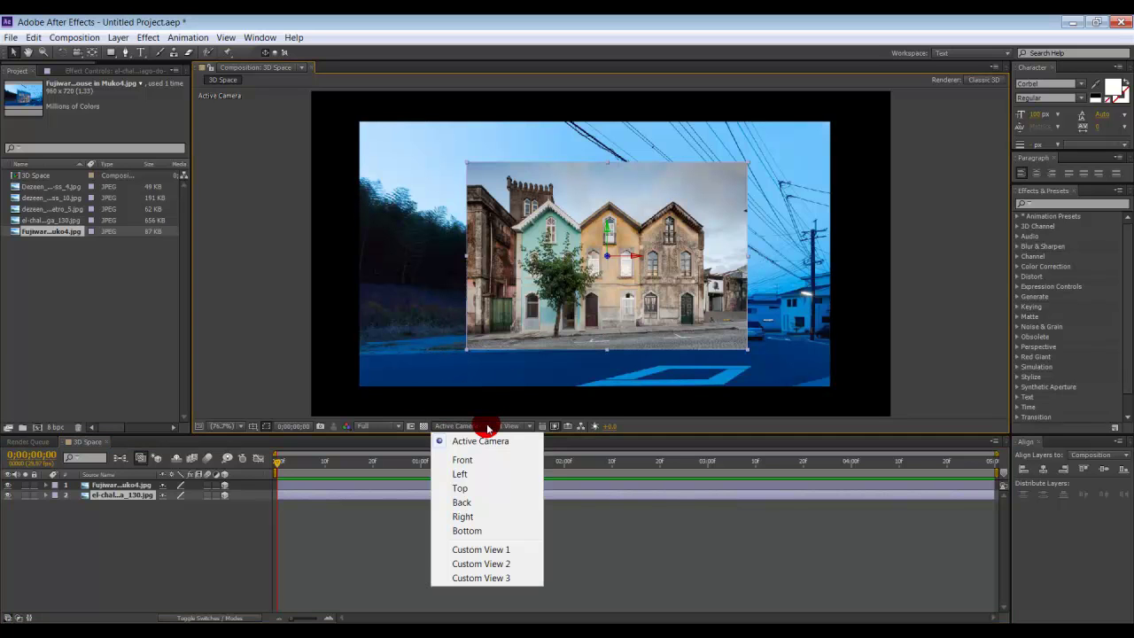
click(501, 554)
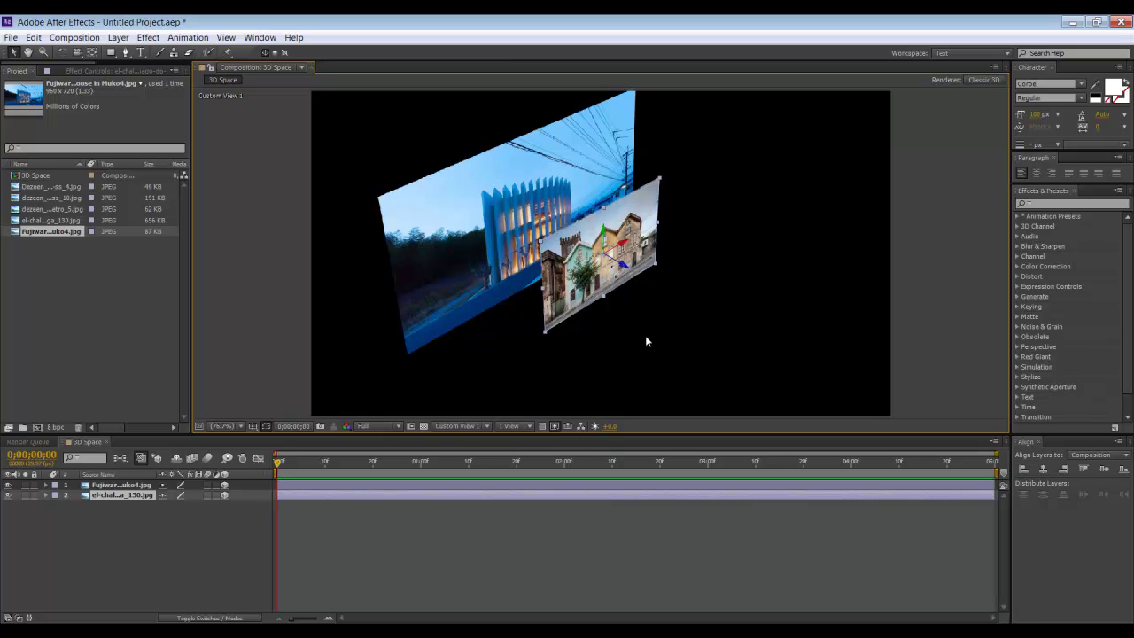
click(614, 260)
Step: Orbit and track Custom View 1 with the camera tools to inspect the depth gap between the two images
click(80, 53)
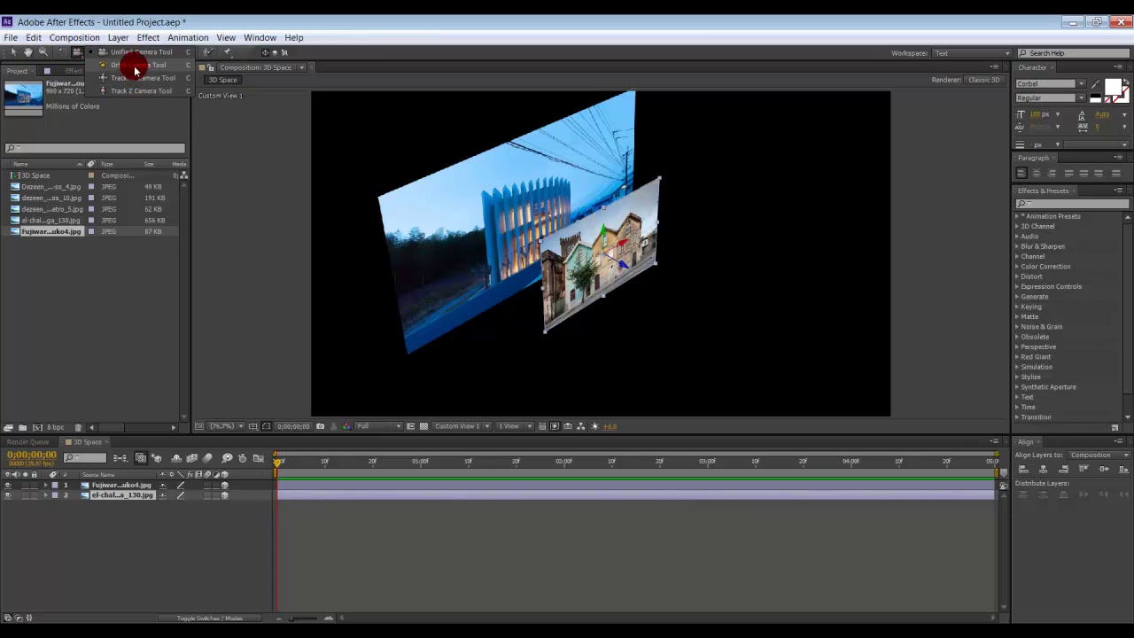
click(80, 53)
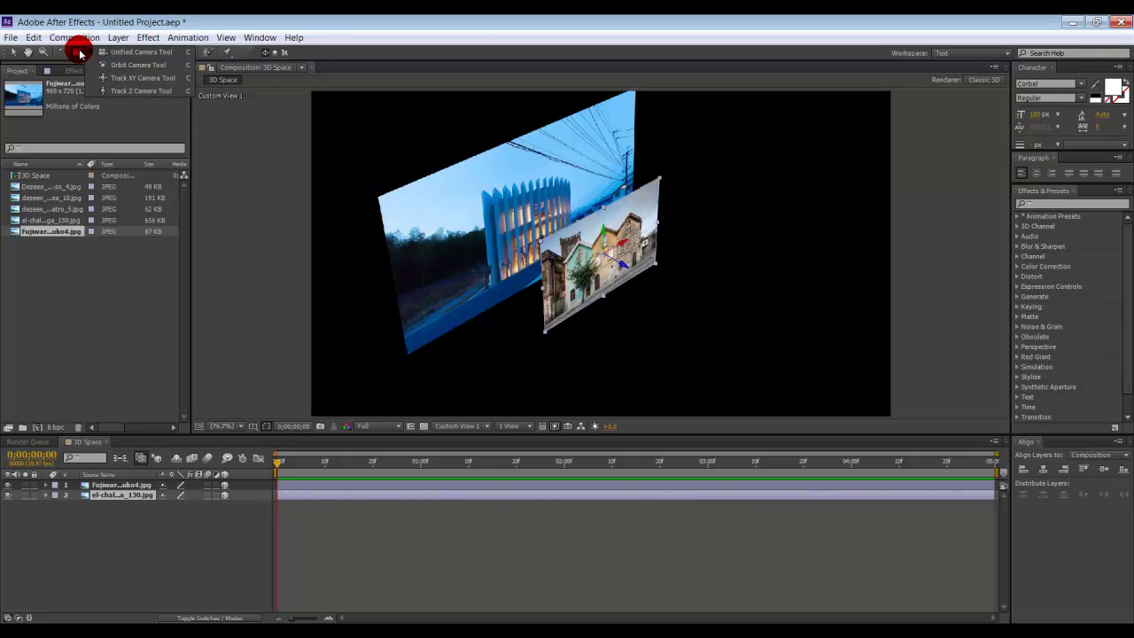
click(576, 258)
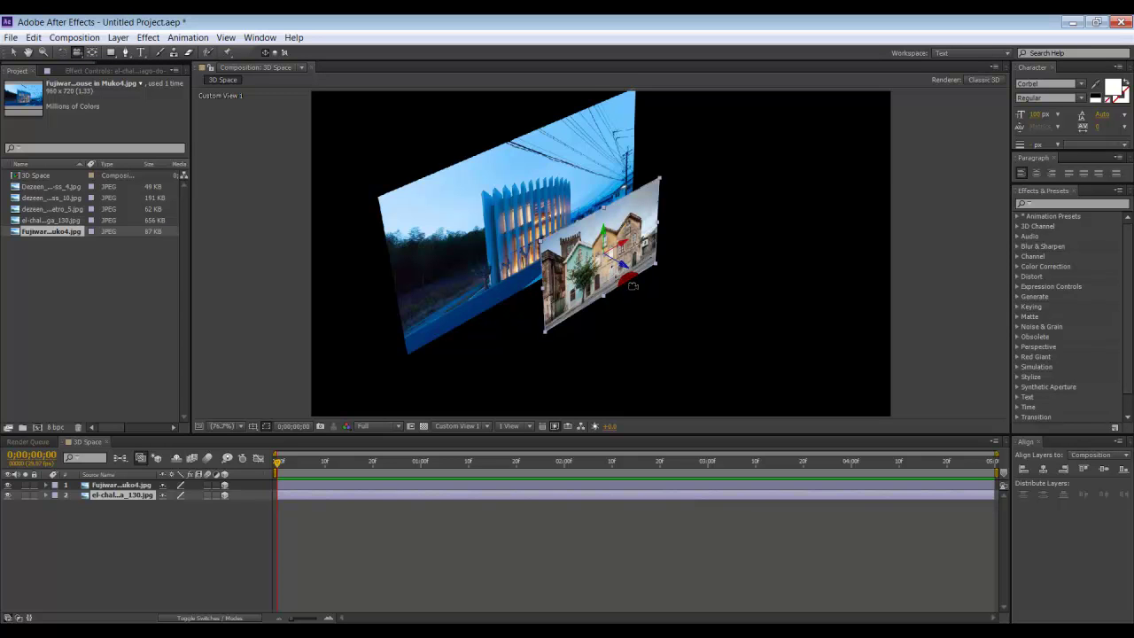
click(633, 286)
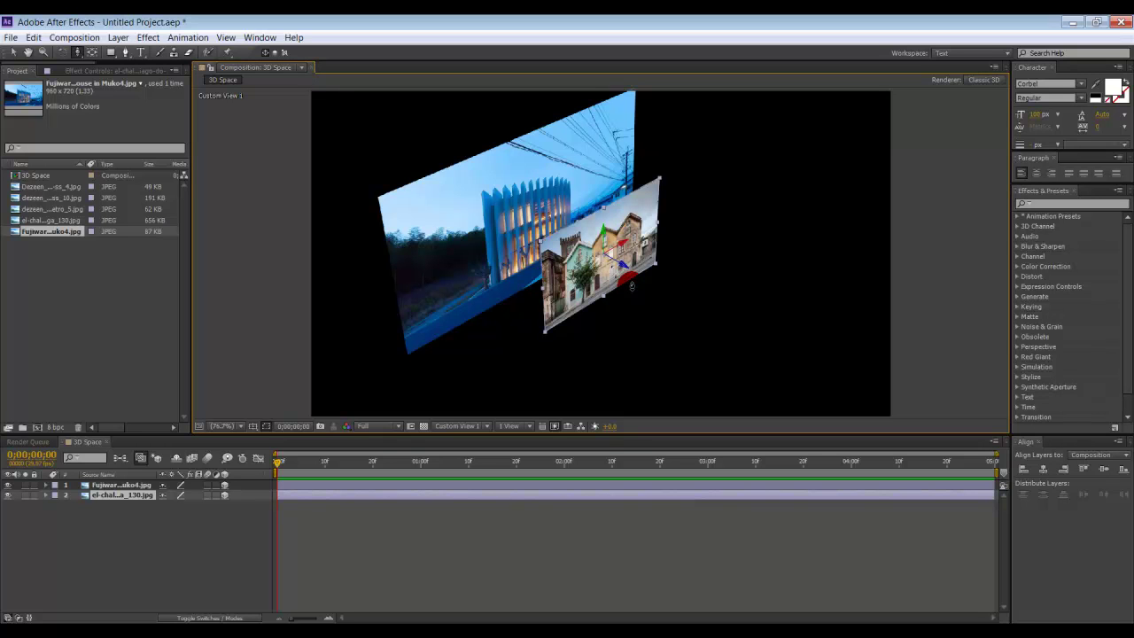
drag(624, 284, 429, 284)
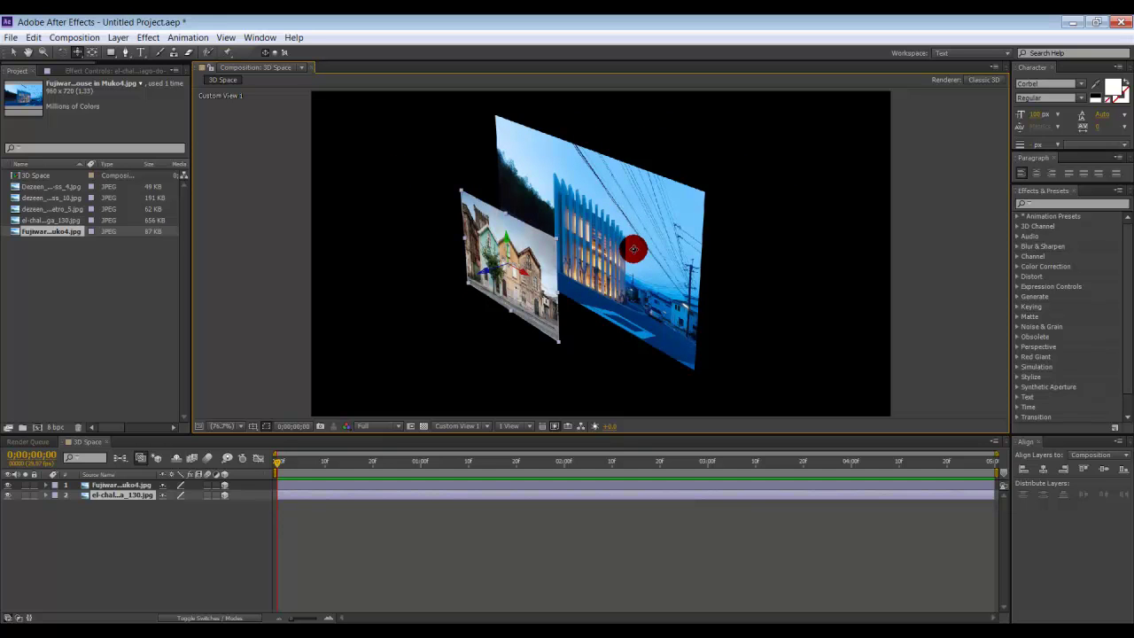
drag(634, 249, 638, 231)
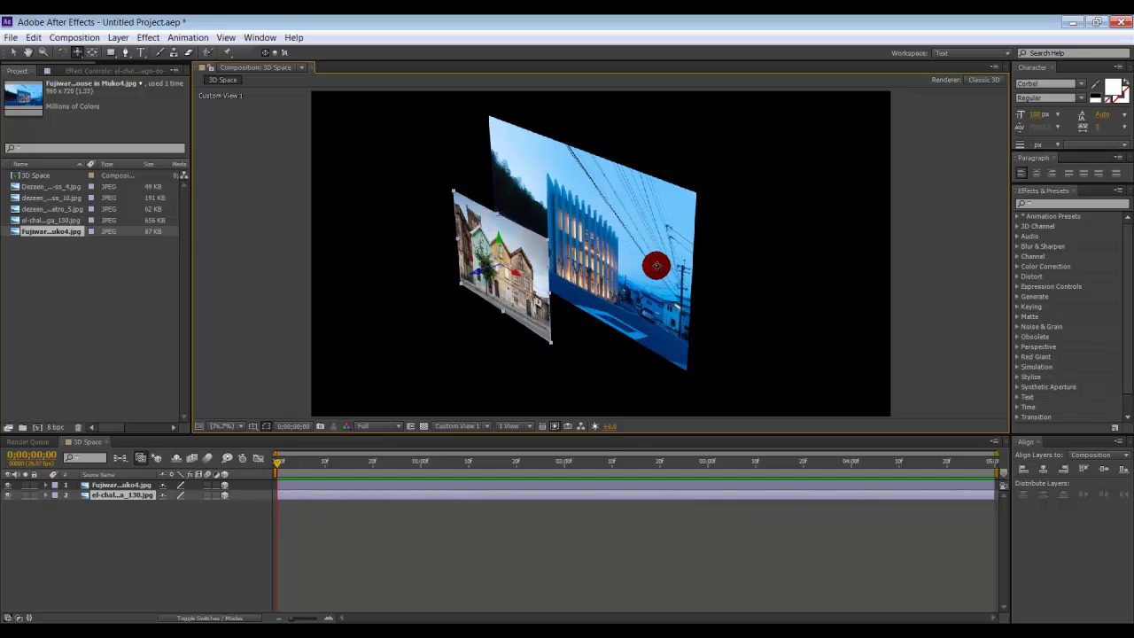
drag(581, 294, 639, 189)
Step: Return the composition view to Active Camera
click(490, 411)
click(490, 428)
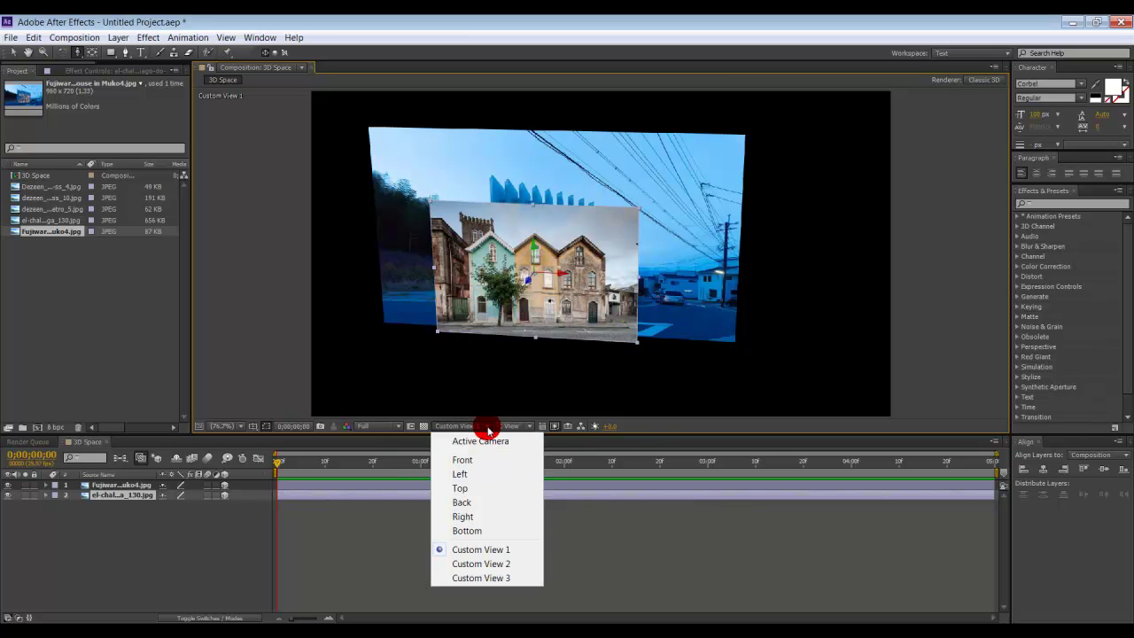
click(488, 439)
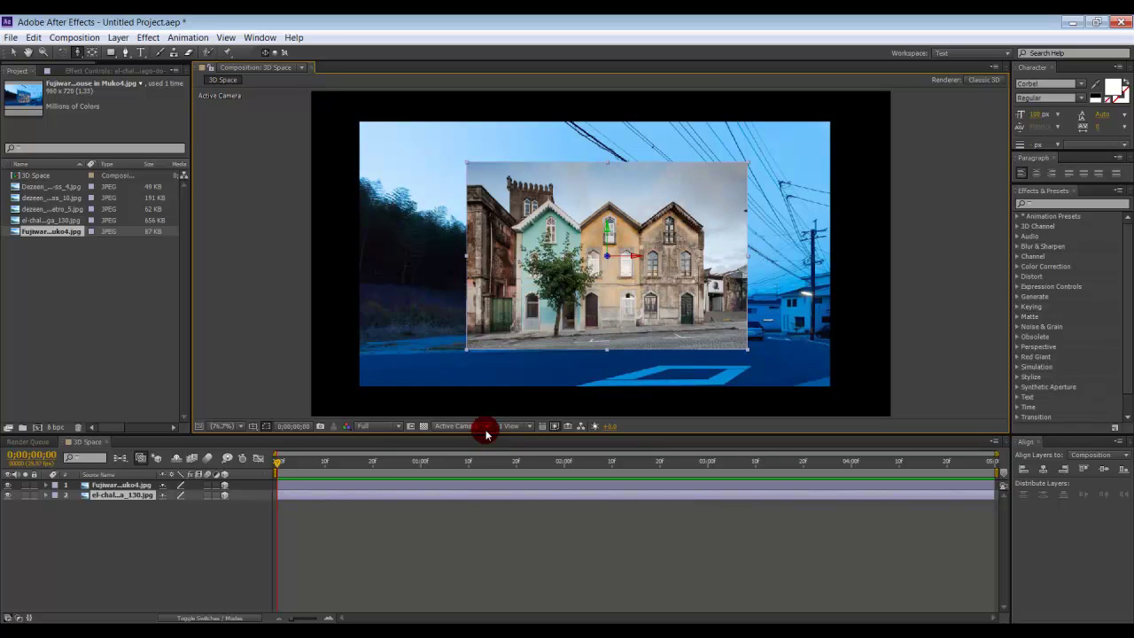
Step: Alternate the composition between Custom View 1 and Active Camera to compare them, ending on Active Camera
click(486, 430)
click(471, 539)
click(579, 257)
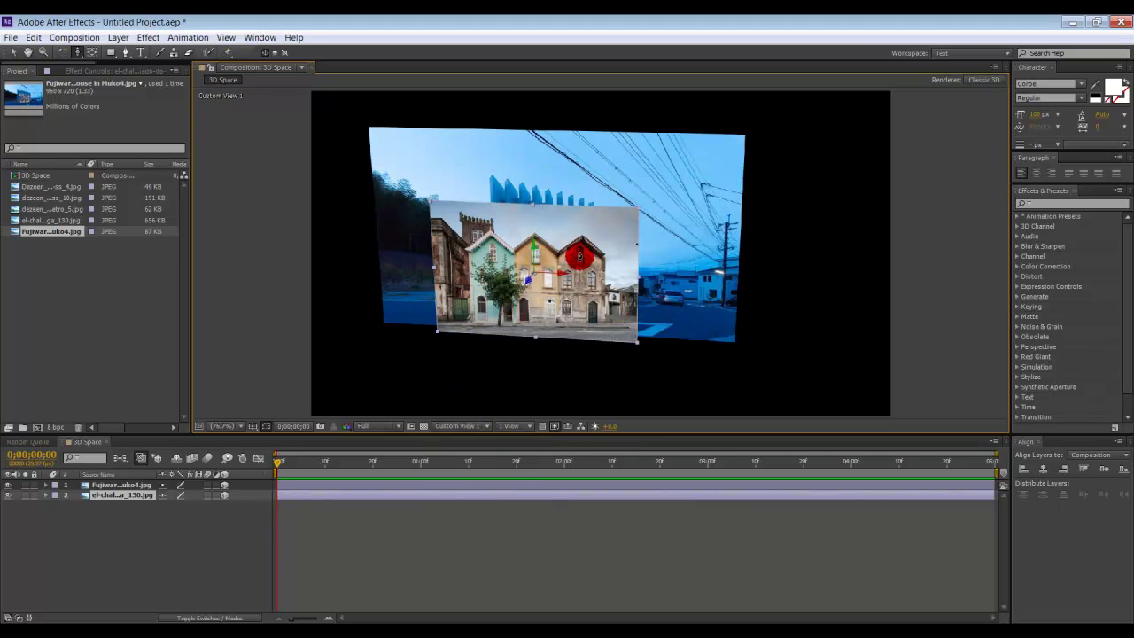
key(Escape)
key(F11)
key(F12)
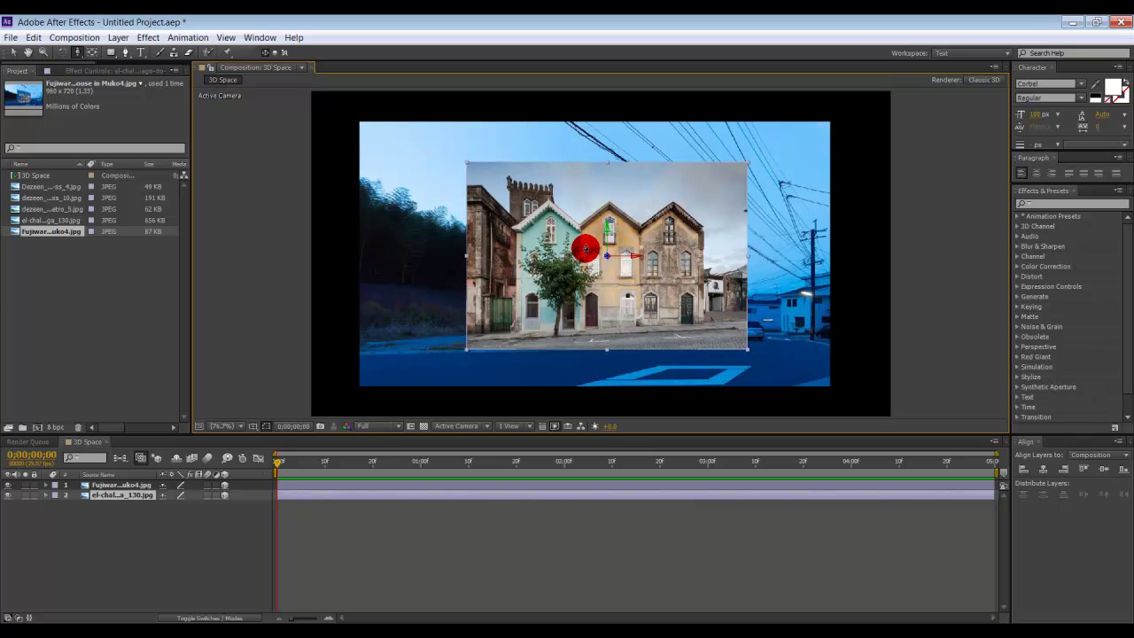
key(F11)
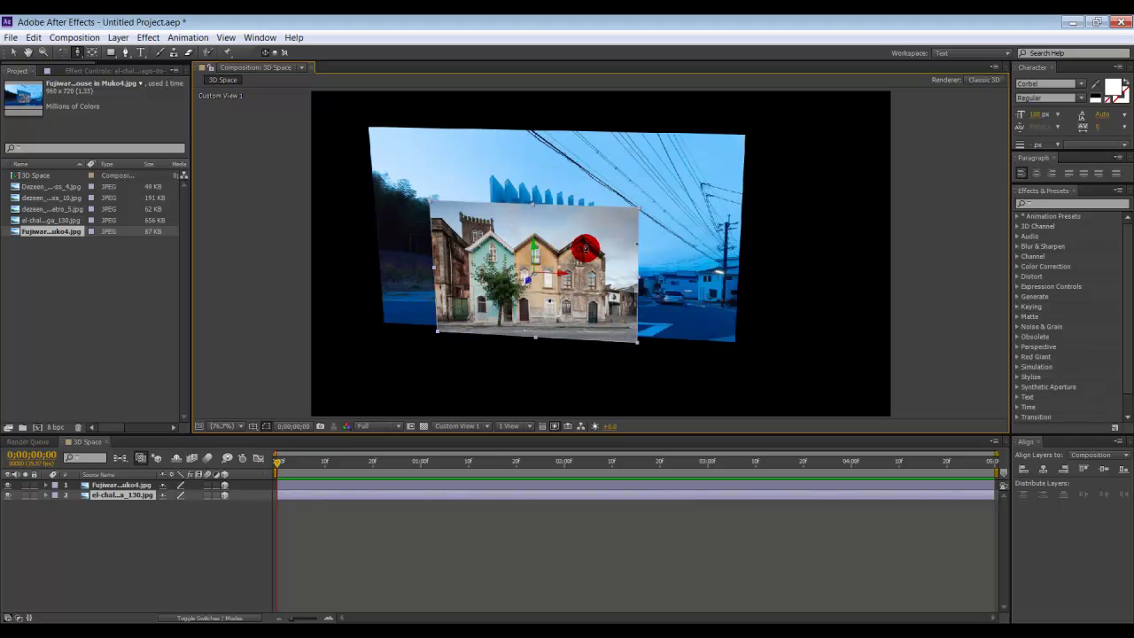
key(F12)
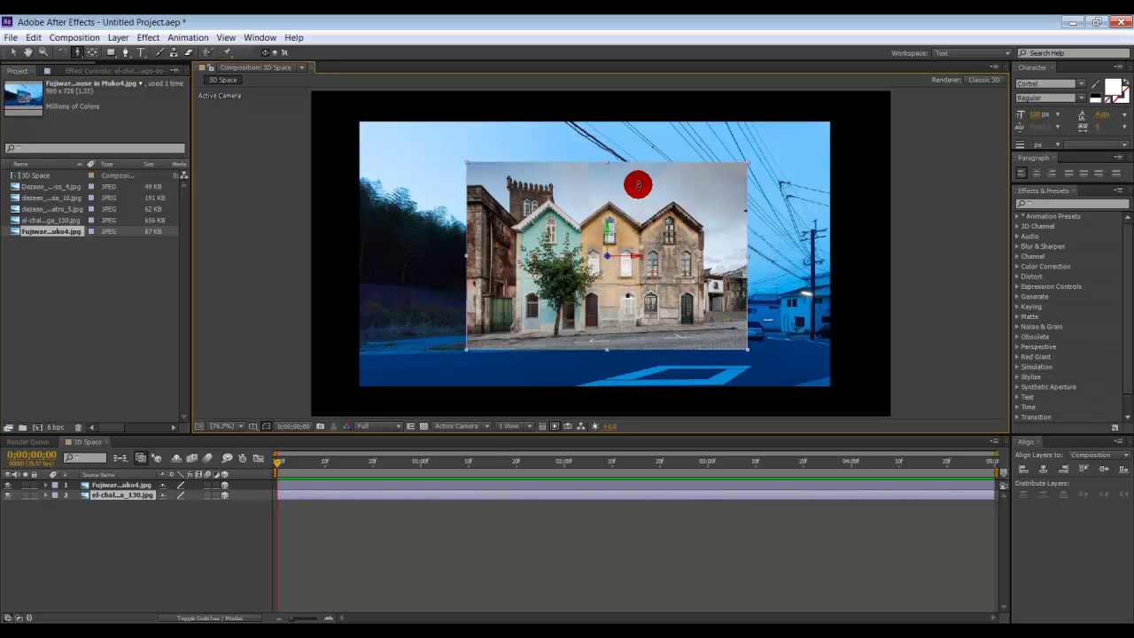
Step: Add the Holl-Architects-ss_4.jpg image at the frame's lower left and make it a 3D layer
click(246, 538)
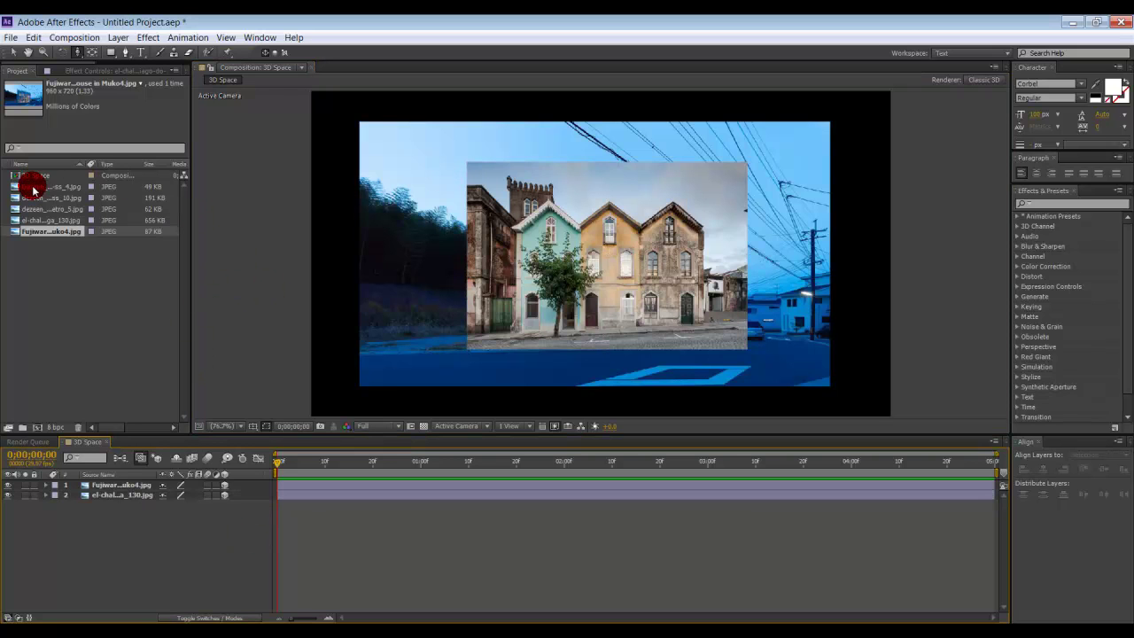
click(33, 187)
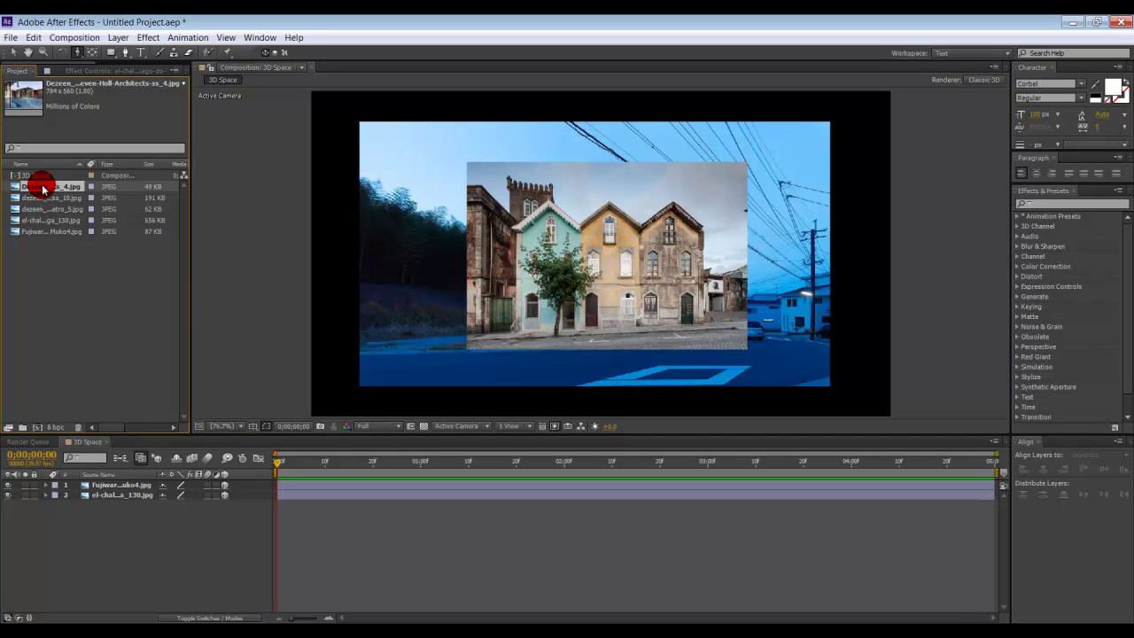
drag(42, 189, 458, 316)
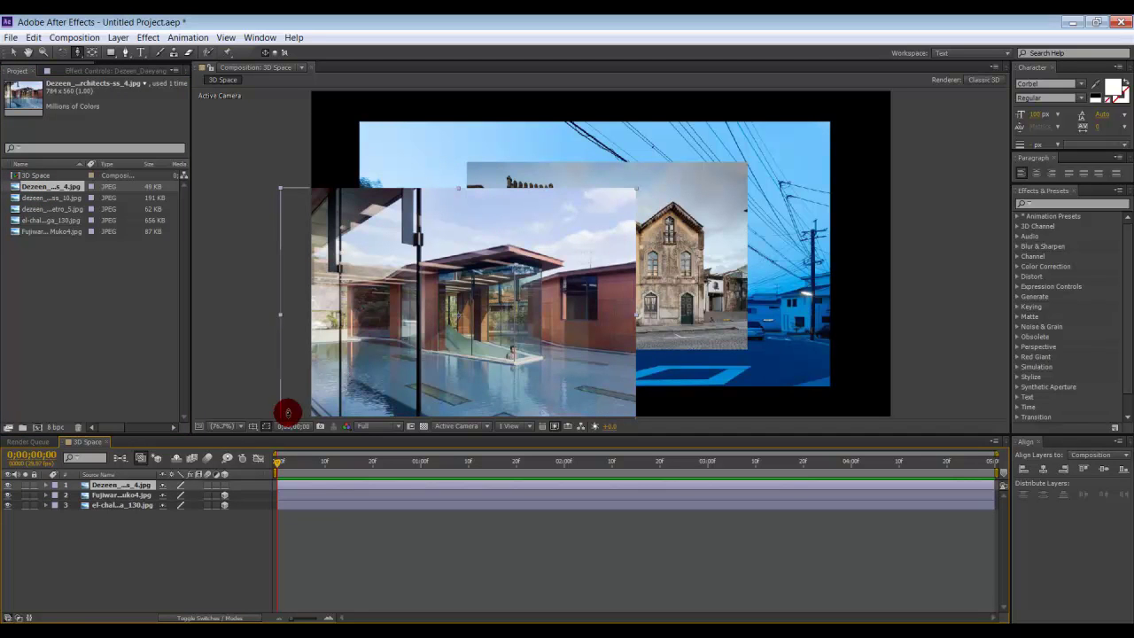
click(224, 485)
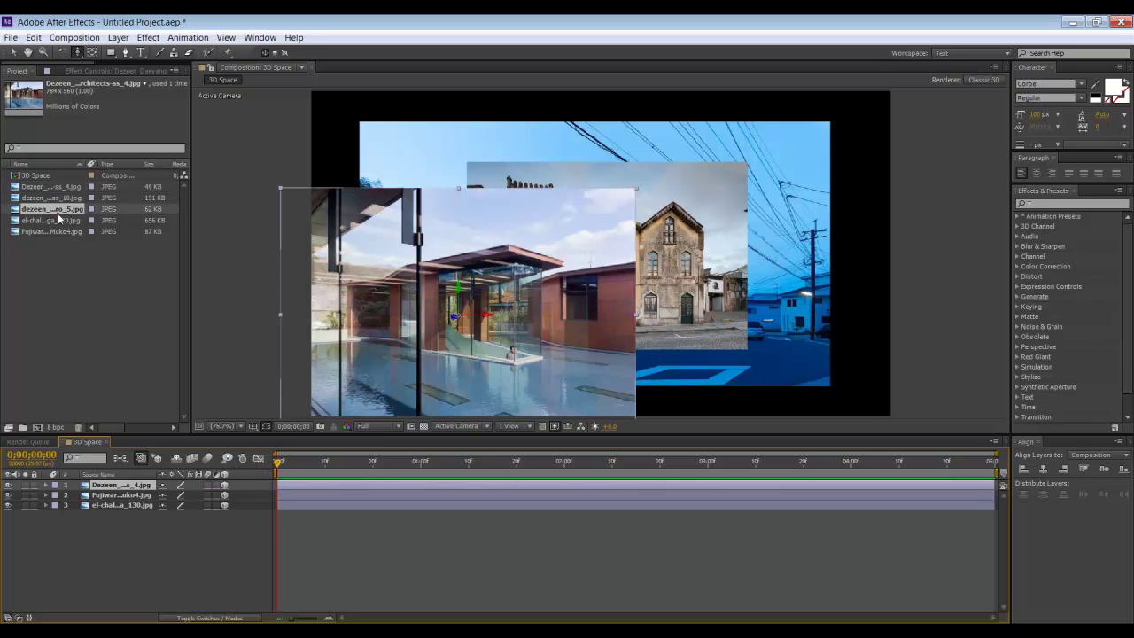
Step: Add the ROK_ss_10.jpg image on the right side of the frame and make it a 3D layer
click(58, 231)
click(51, 219)
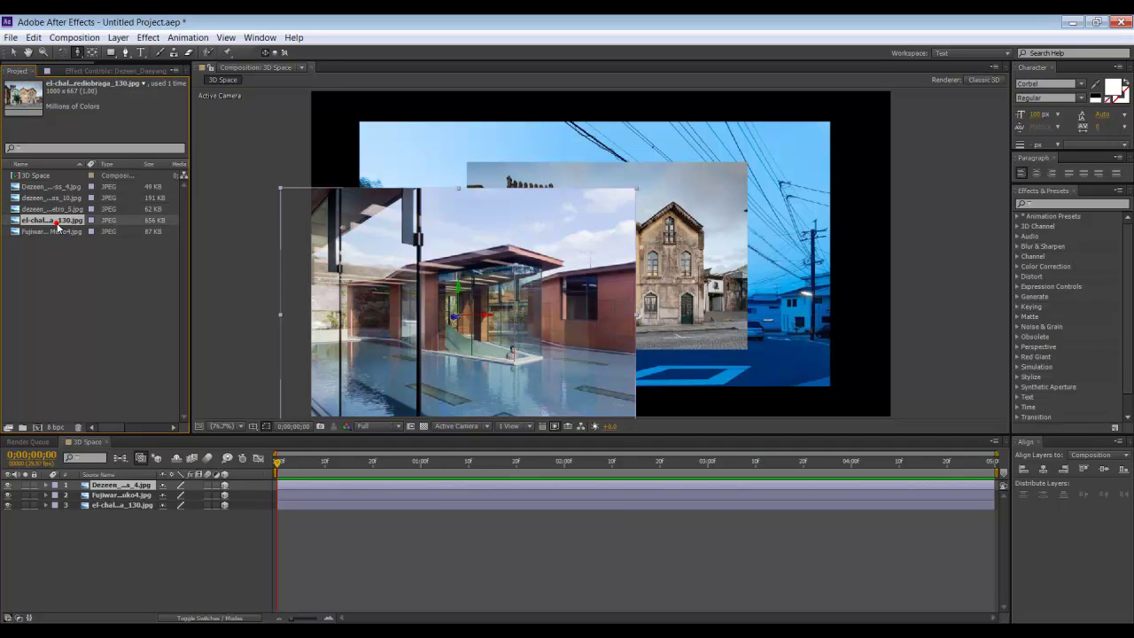
click(49, 198)
drag(49, 199, 756, 238)
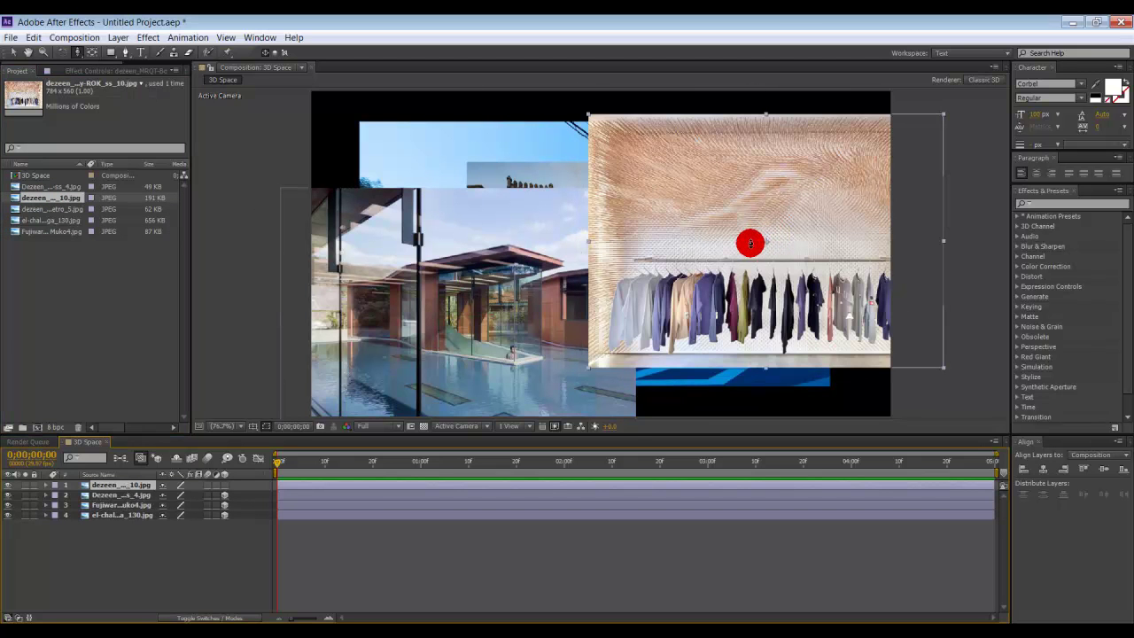
click(224, 485)
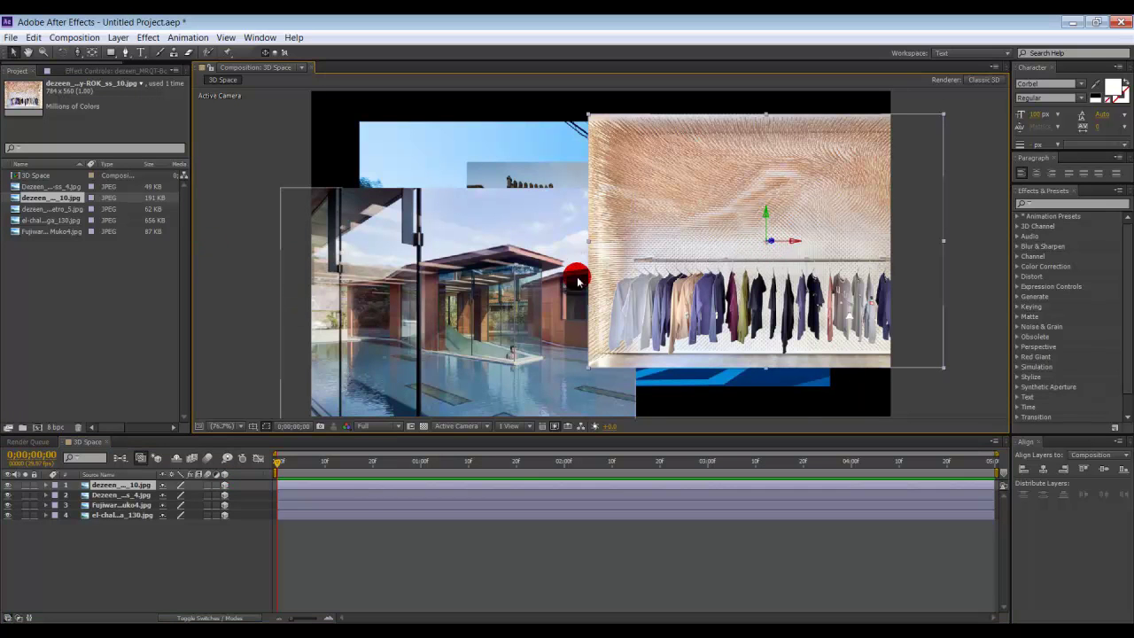
Step: Push the ROK_ss_10 layer back along the Z axis until it sits behind the other images
drag(769, 244, 722, 50)
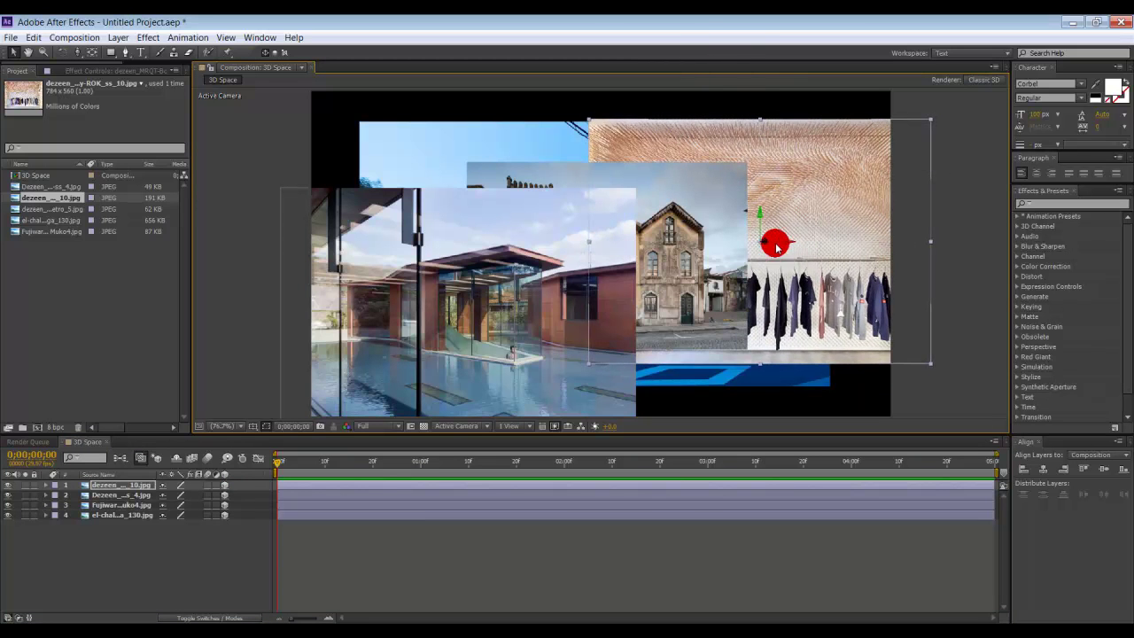
drag(767, 244, 744, 258)
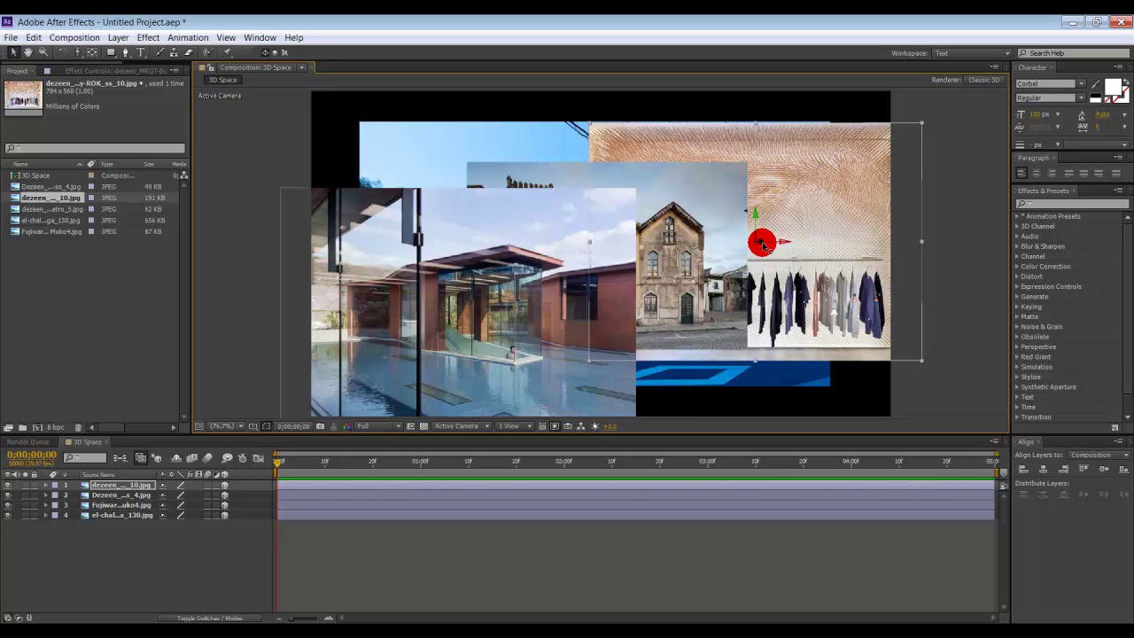
drag(762, 244, 803, 147)
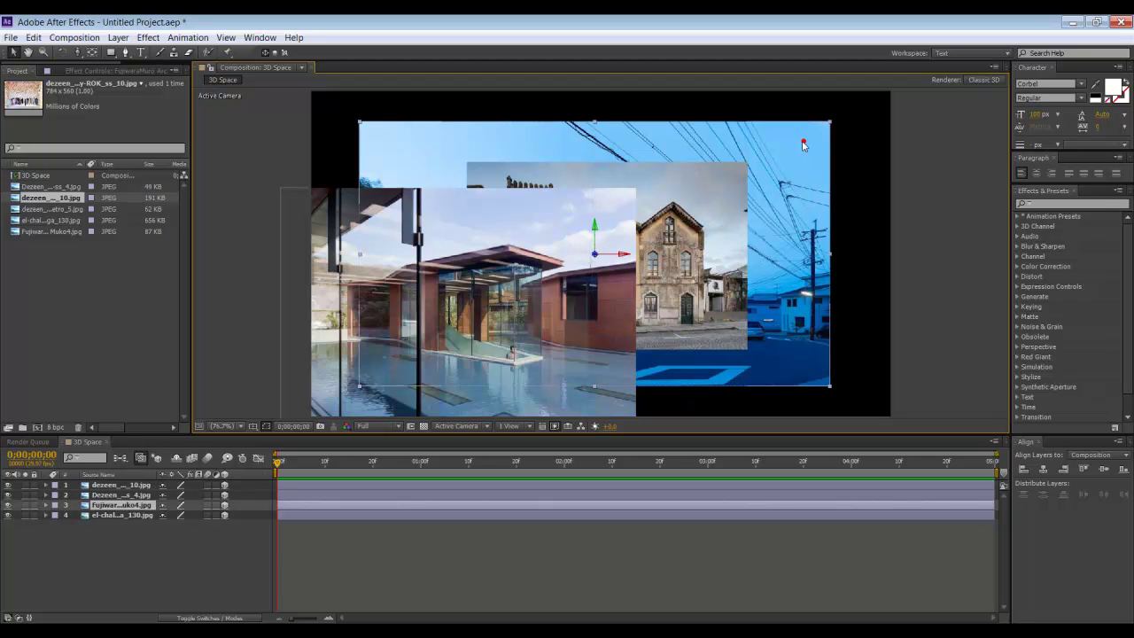
Step: Spread the images apart, moving FujiwaraMuro up and left, el-chal to the lower right, and ROK_ss_10 to the upper right
drag(647, 255, 612, 317)
drag(759, 329, 677, 205)
drag(710, 261, 715, 209)
drag(706, 295, 720, 237)
click(671, 176)
Step: Push the FujiwaraMuro layer farther back at the upper left and nudge the el-chal and ROK_ss_10 layers into clearer positions
click(518, 213)
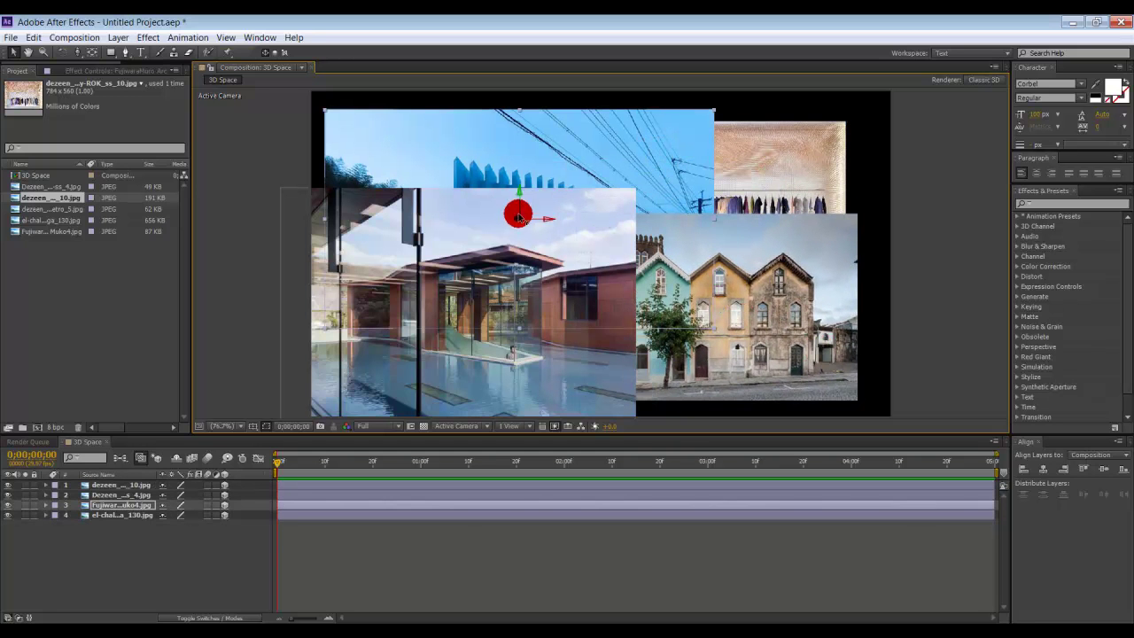
drag(515, 213, 574, 131)
drag(691, 254, 684, 243)
drag(747, 172, 725, 177)
click(904, 272)
drag(783, 319, 783, 319)
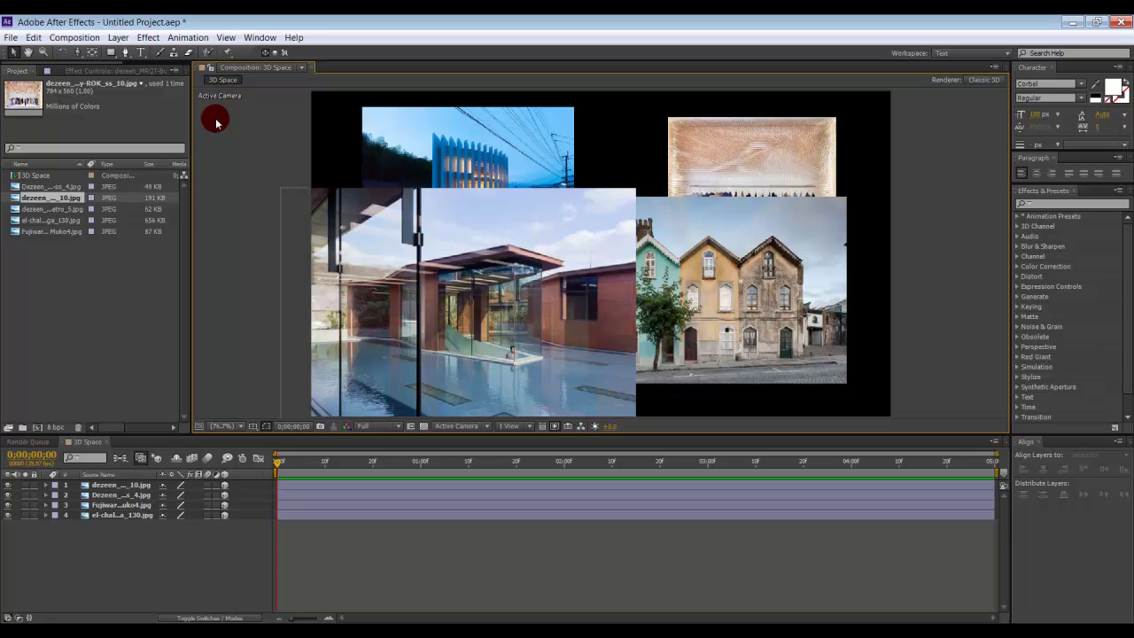
Step: Create a two-node camera layer named Camera 1 with the 35mm preset
click(119, 38)
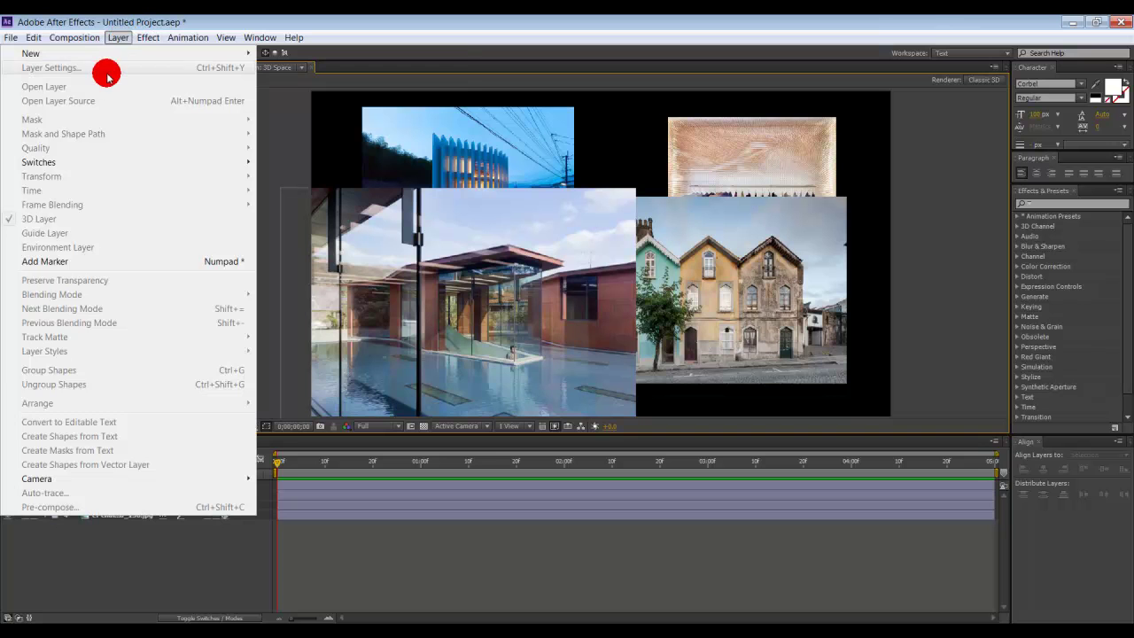
mouse_move(133, 57)
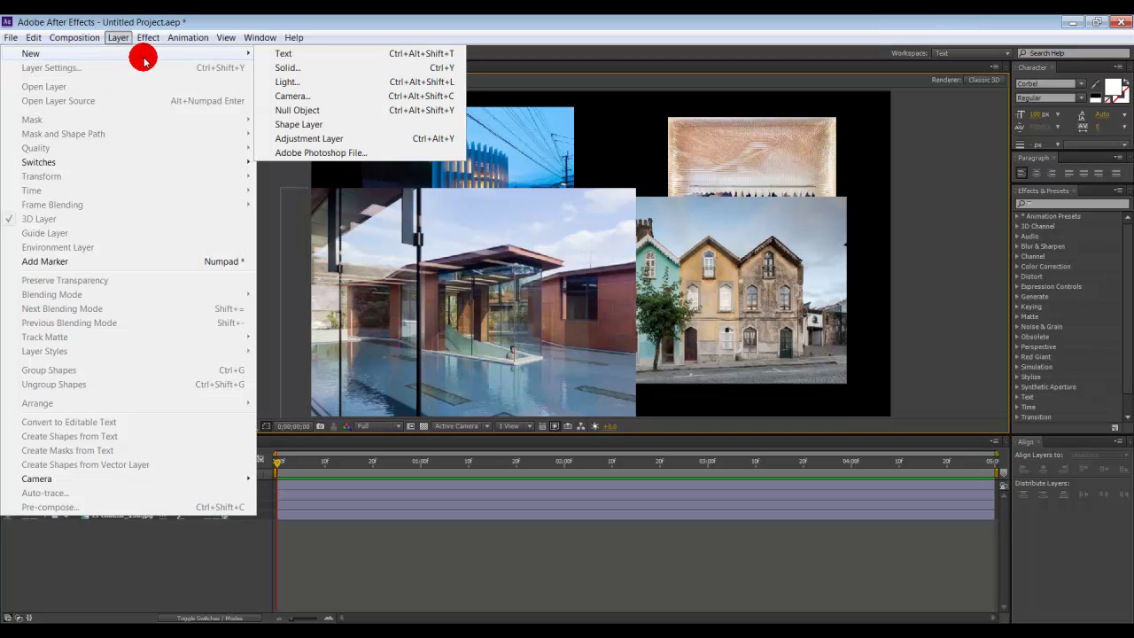
click(321, 100)
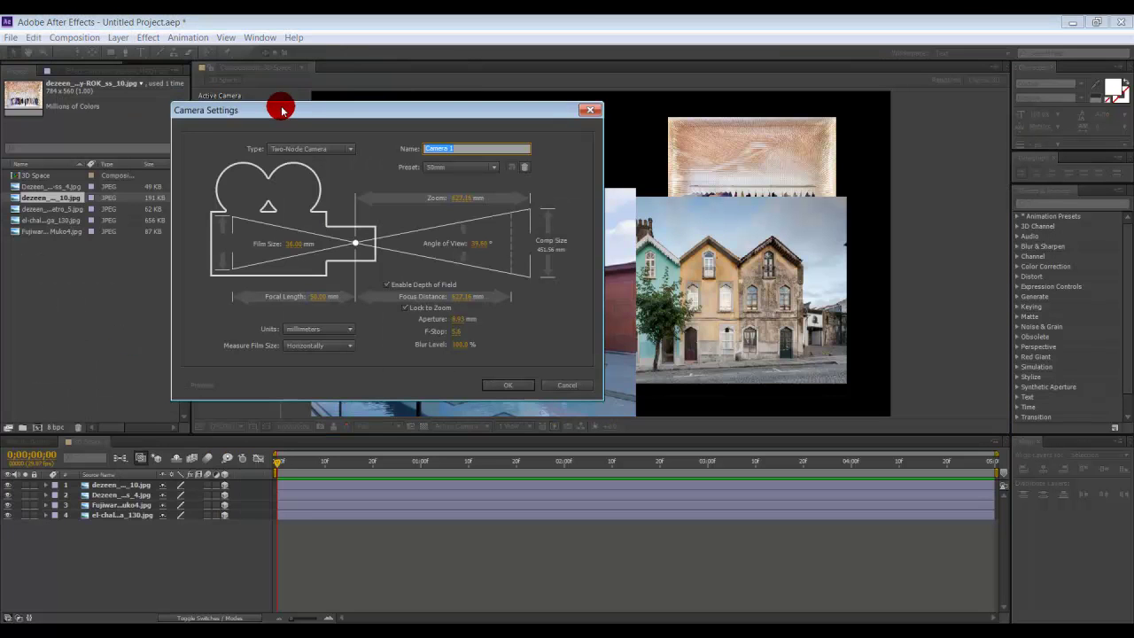
drag(457, 109, 531, 103)
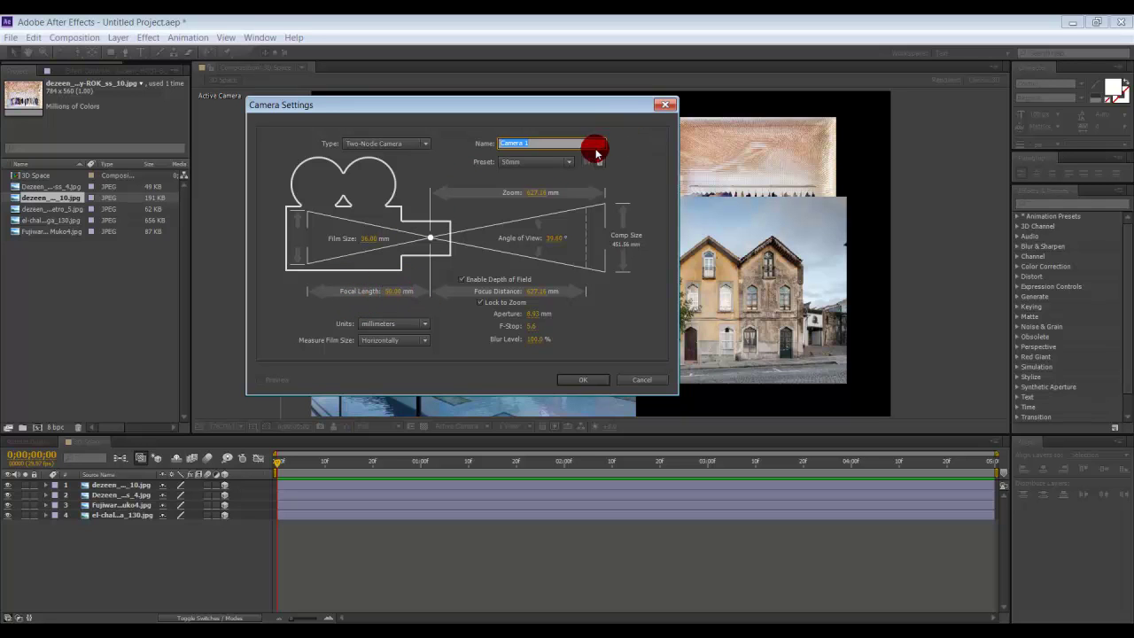
click(568, 163)
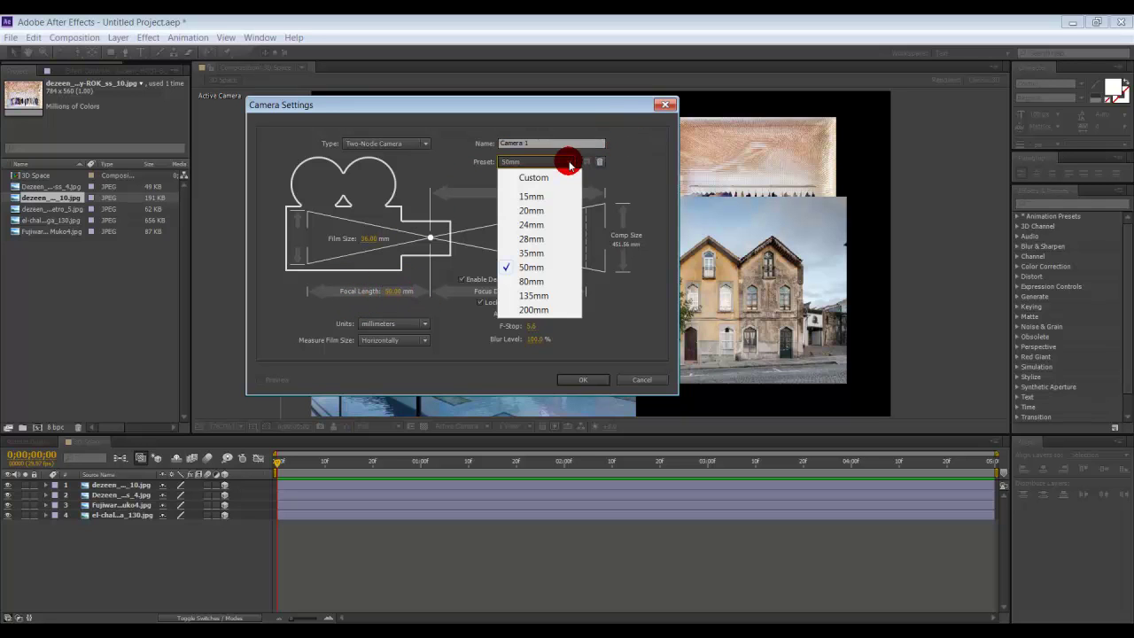
click(549, 254)
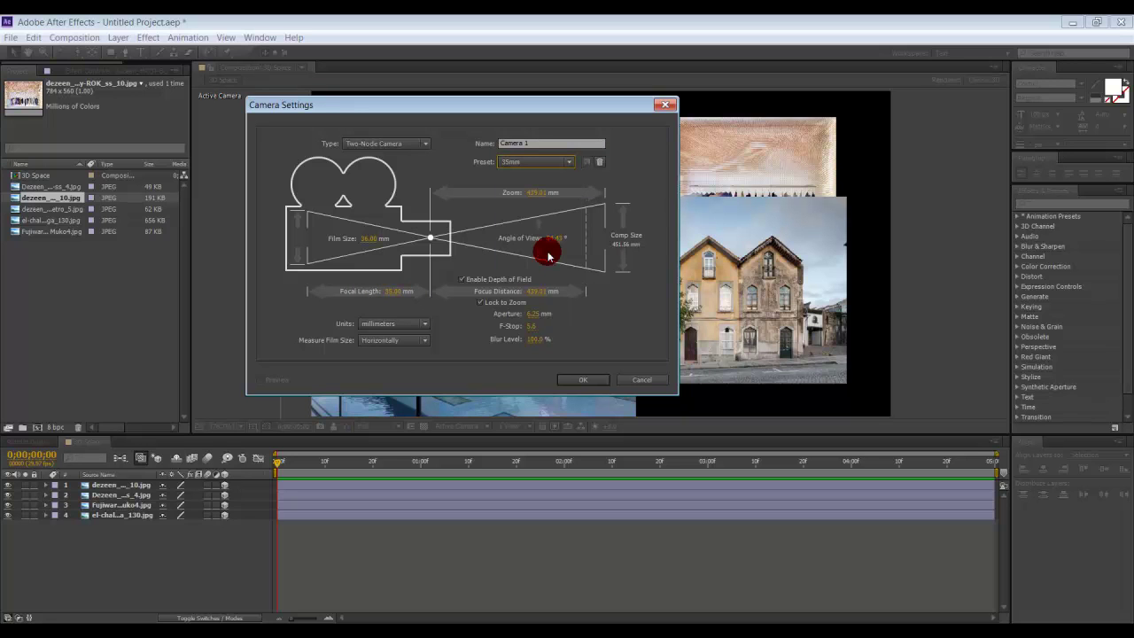
click(602, 381)
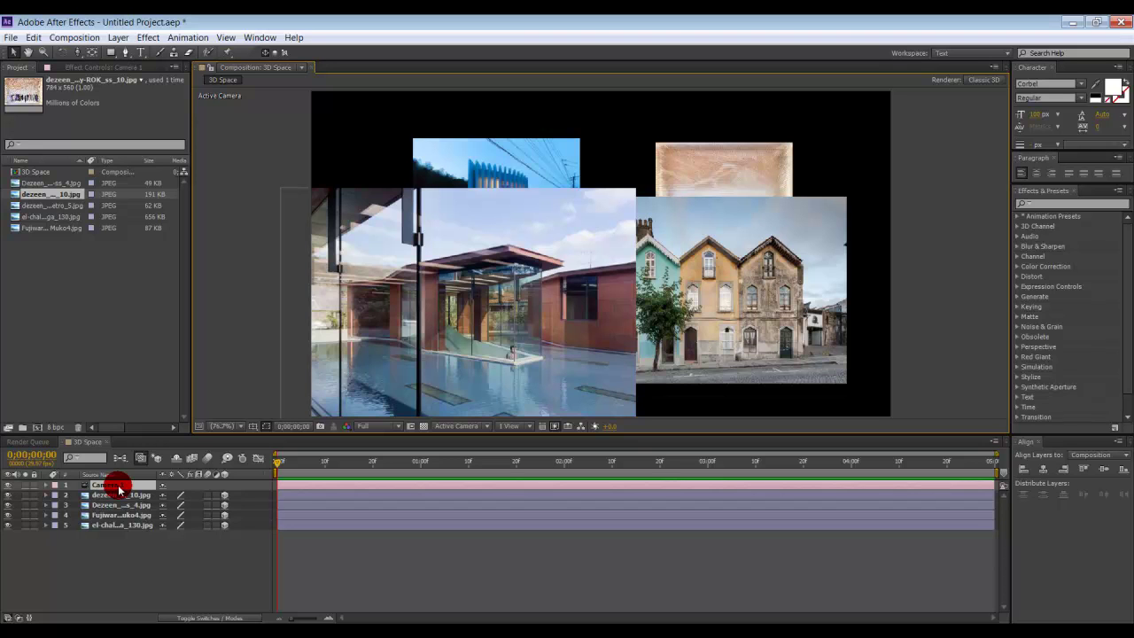
Step: Open Camera 1's transform and camera options and turn off its Depth of Field
key(Return)
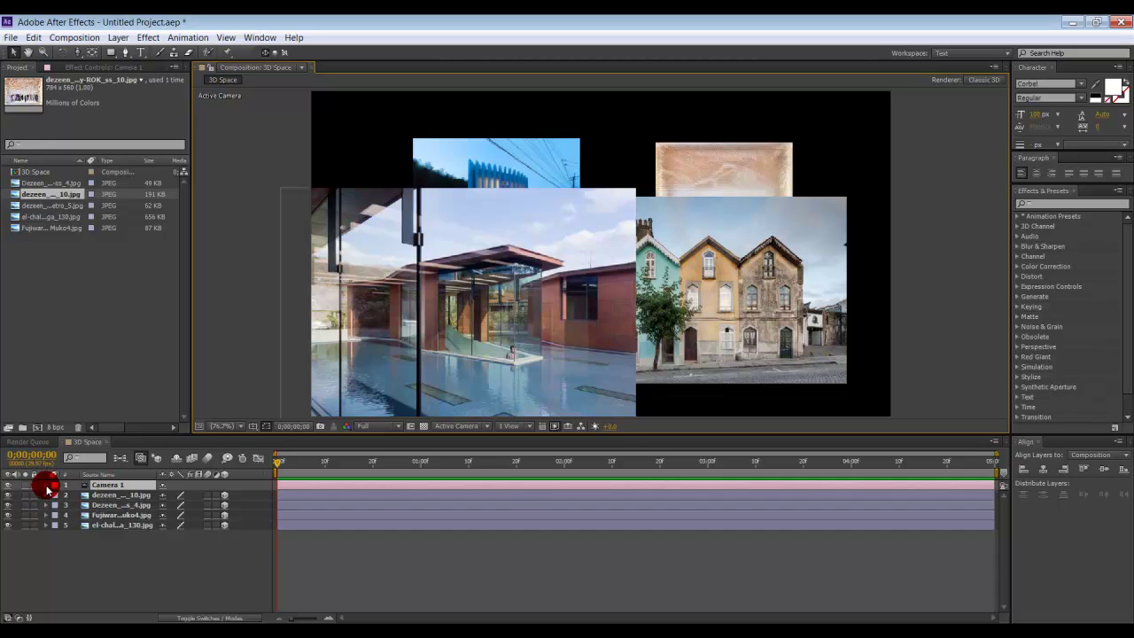
click(46, 486)
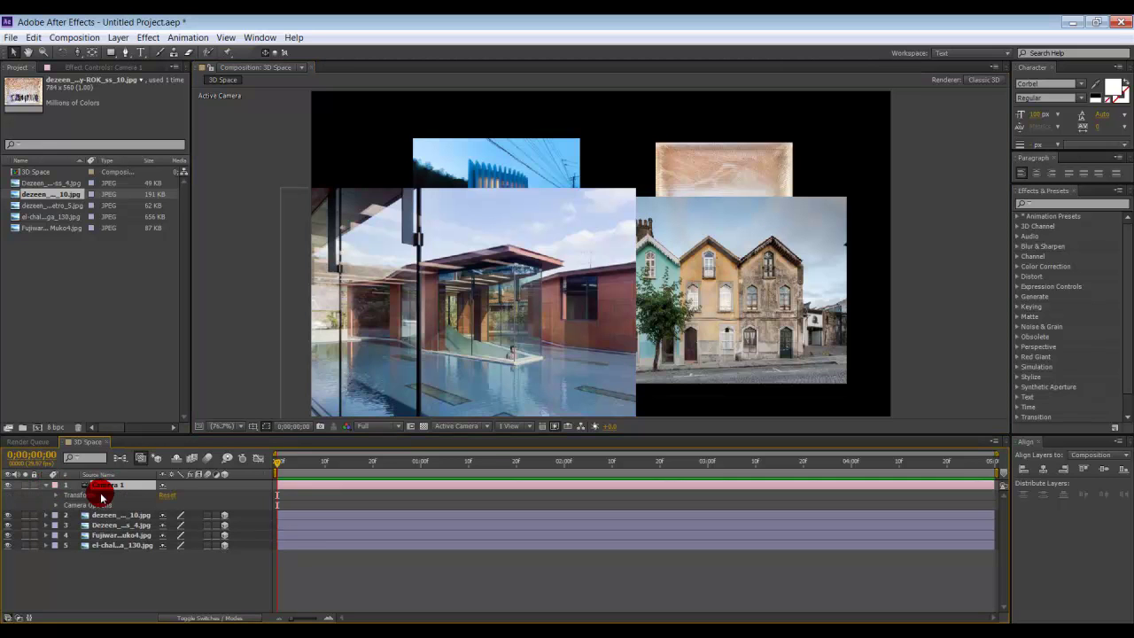
click(55, 495)
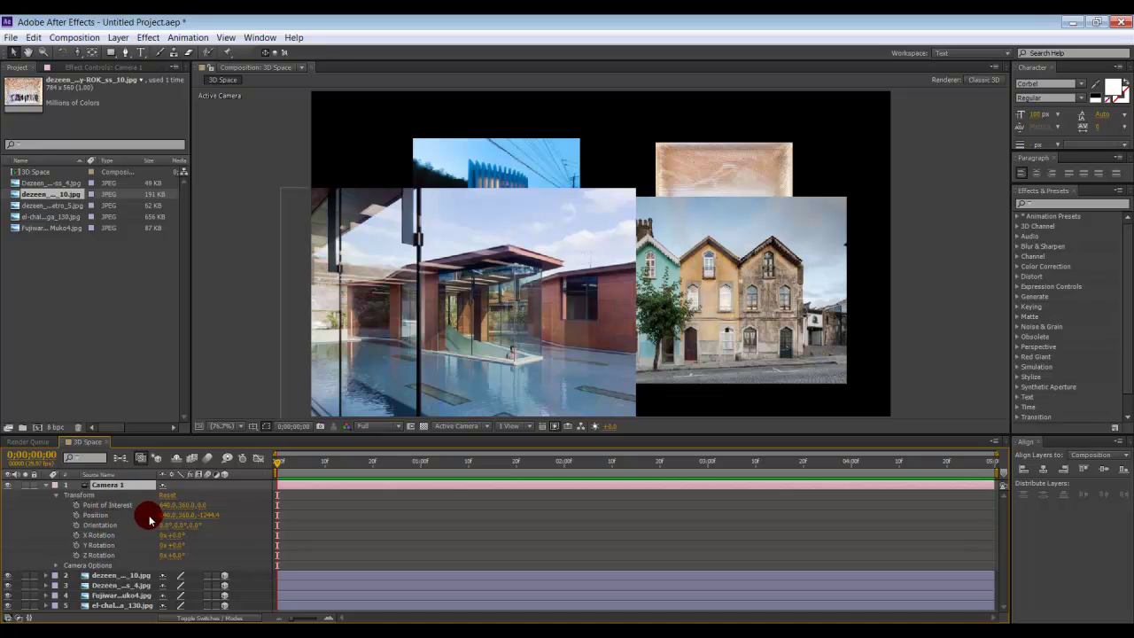
click(56, 565)
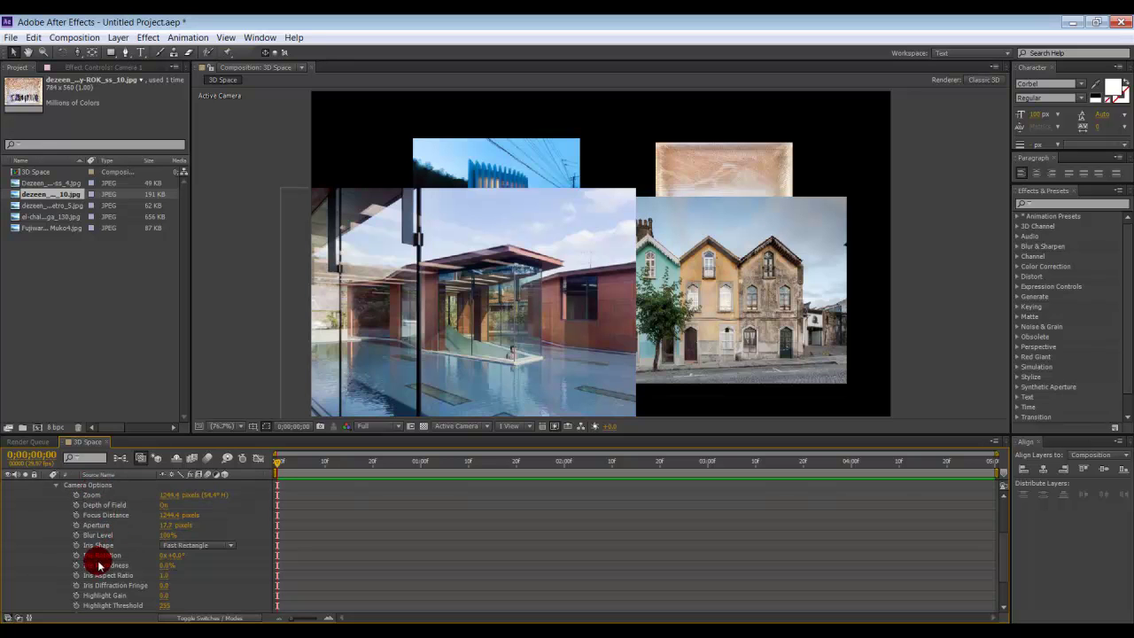
click(165, 505)
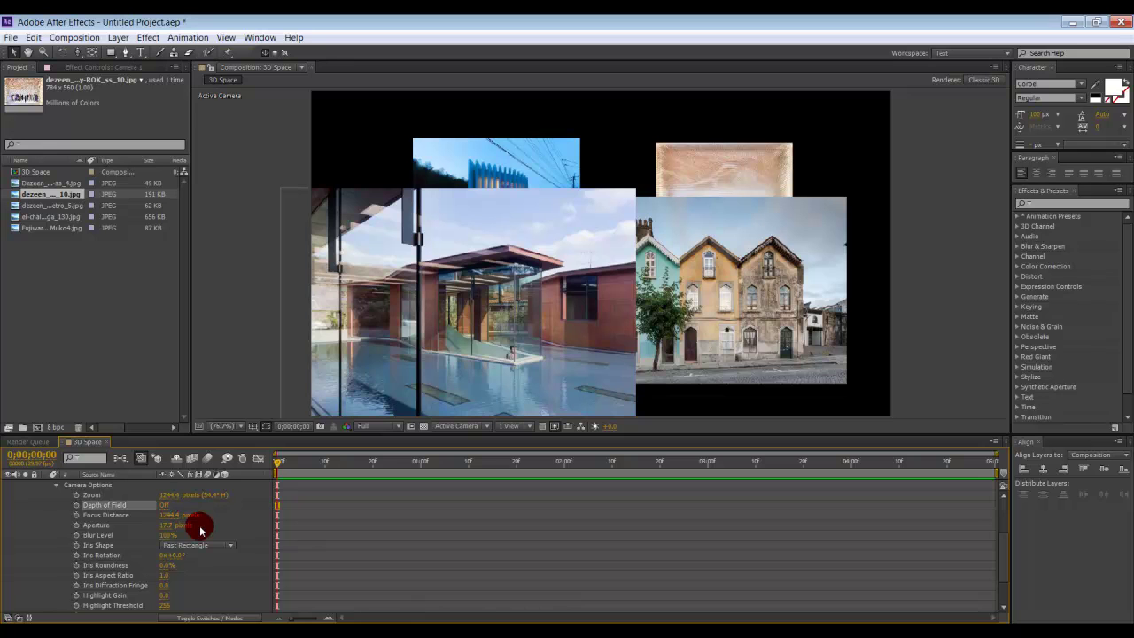
click(56, 485)
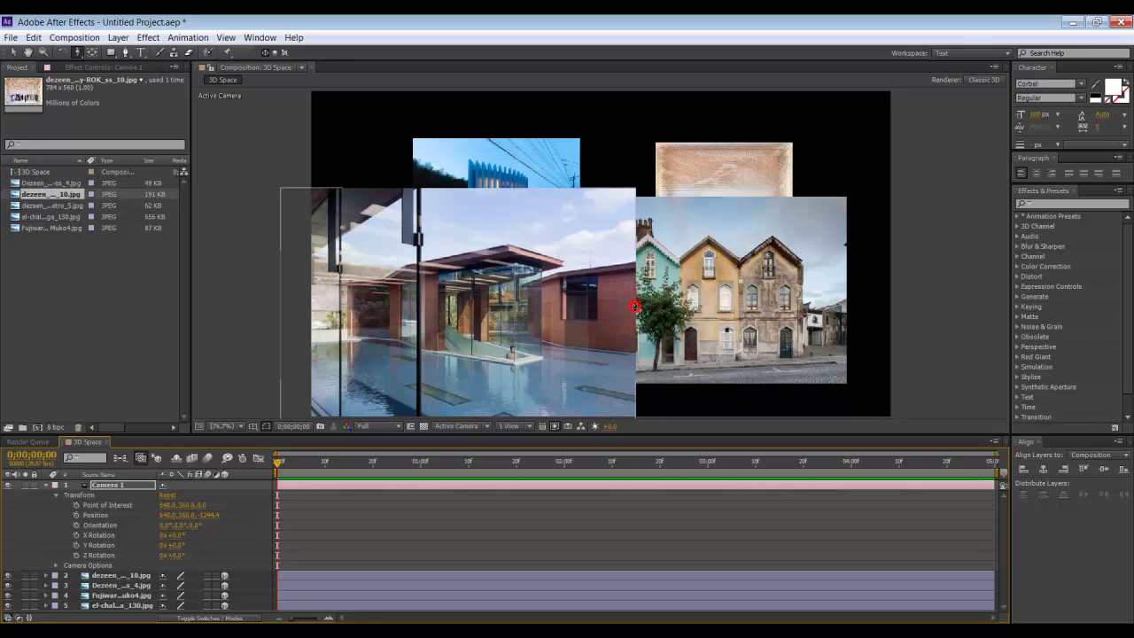
Step: Track Camera 1 along the Z axis through the front images, then pull it back until all four images are in frame
drag(634, 306, 658, 319)
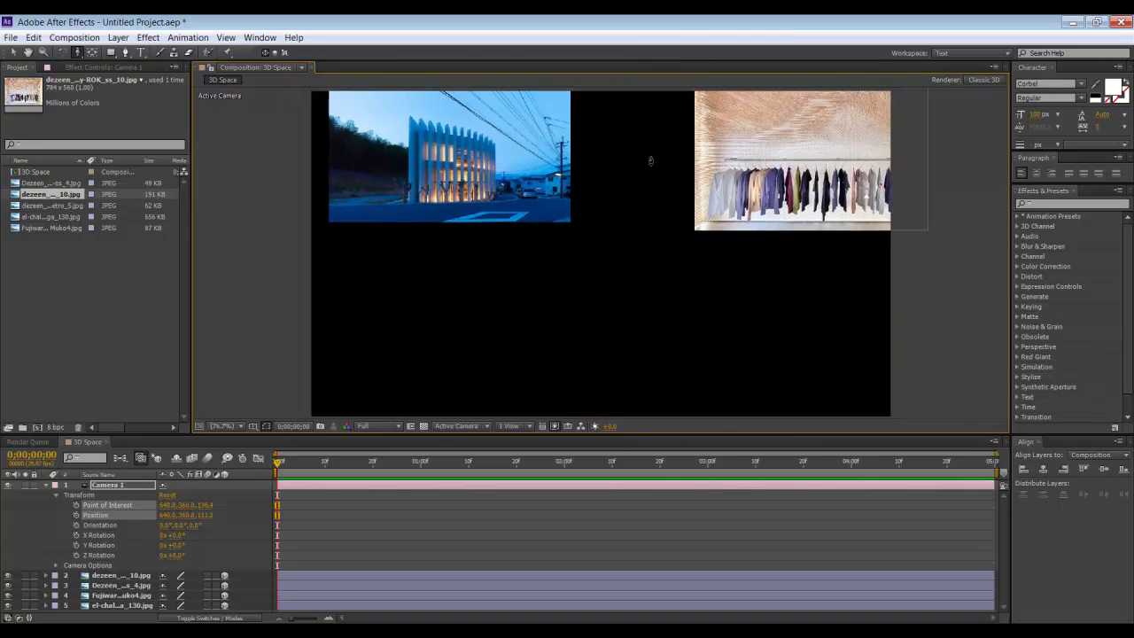
drag(650, 238, 666, 269)
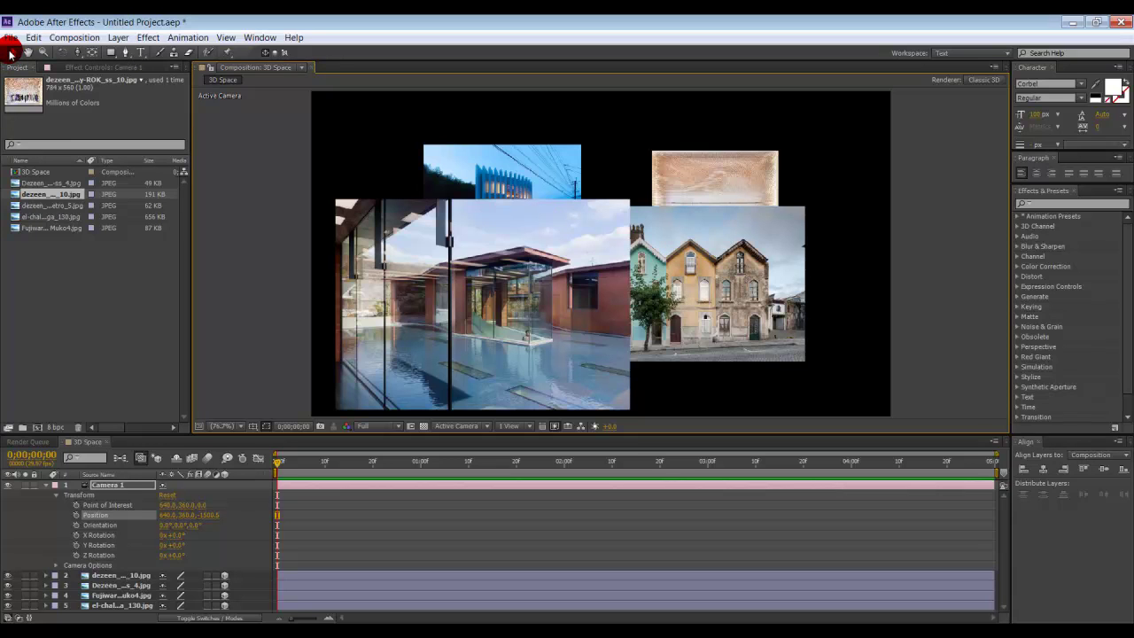
Step: Push the el-chal layer farther back along the Z axis
click(11, 54)
click(742, 313)
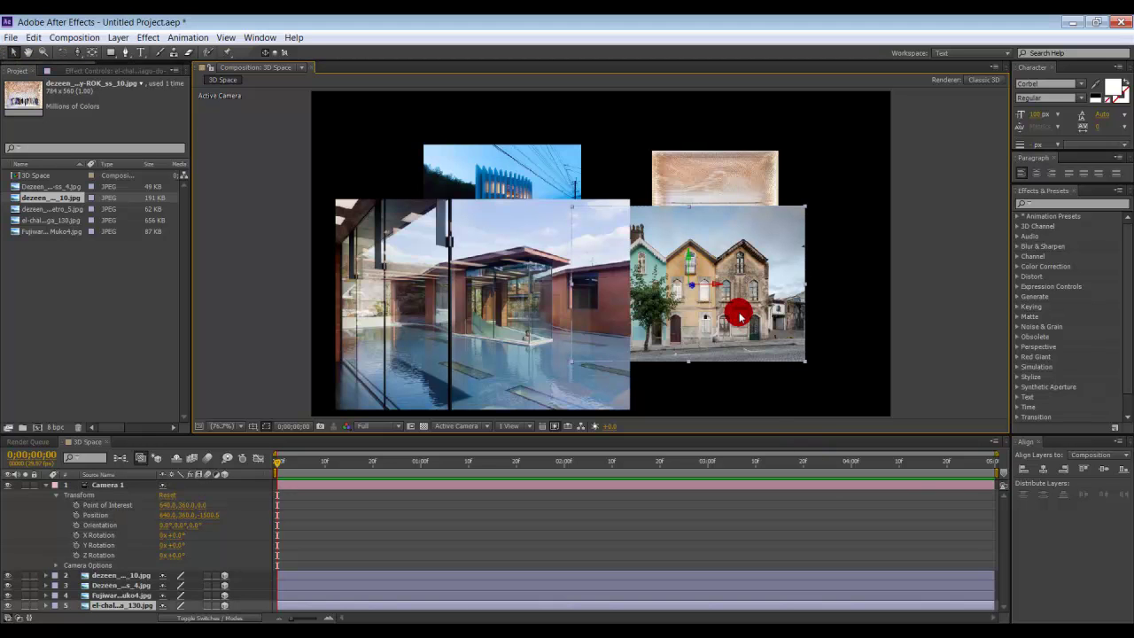
drag(692, 286, 310, 52)
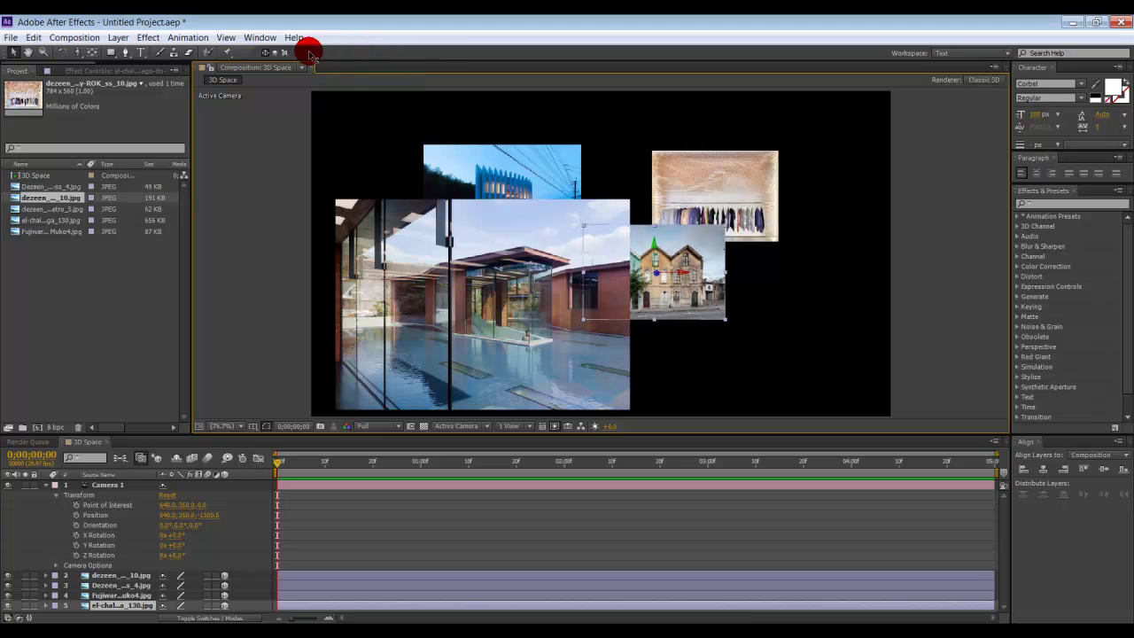
Step: Spread the images apart, moving Dezeen ss_4 down and left, el-chal down and right, FujiwaraMuro up and left, and ROK_ss_10 slightly left
click(755, 206)
mouse_move(745, 192)
mouse_down()
mouse_move(717, 190)
mouse_move(749, 189)
mouse_up()
drag(585, 303, 556, 325)
drag(668, 306, 715, 328)
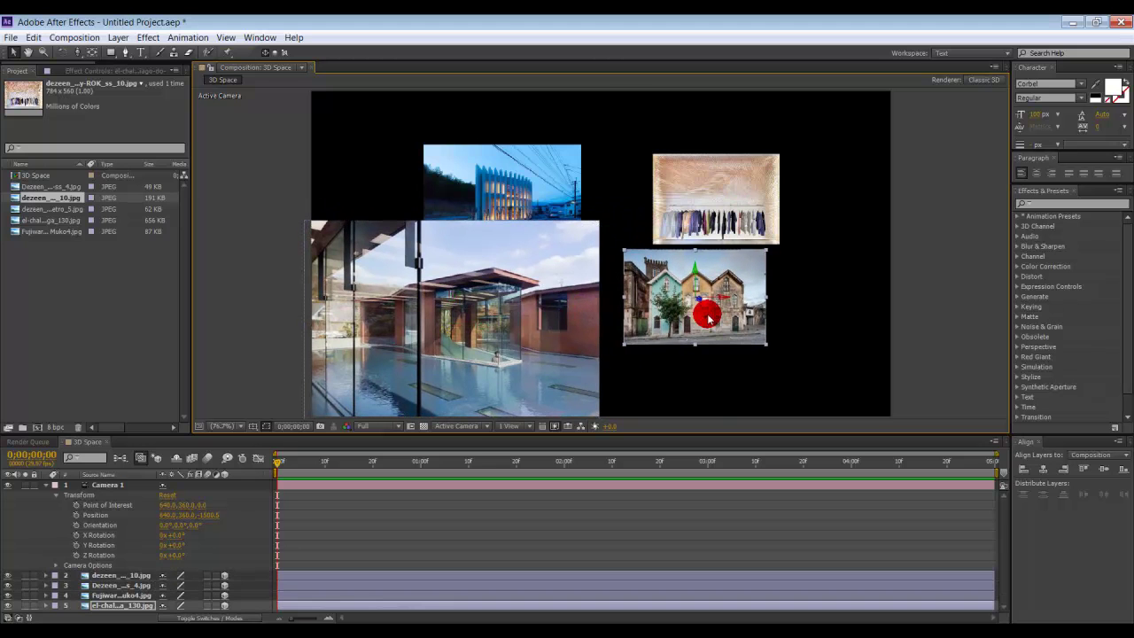
drag(540, 183, 524, 166)
drag(747, 220, 733, 218)
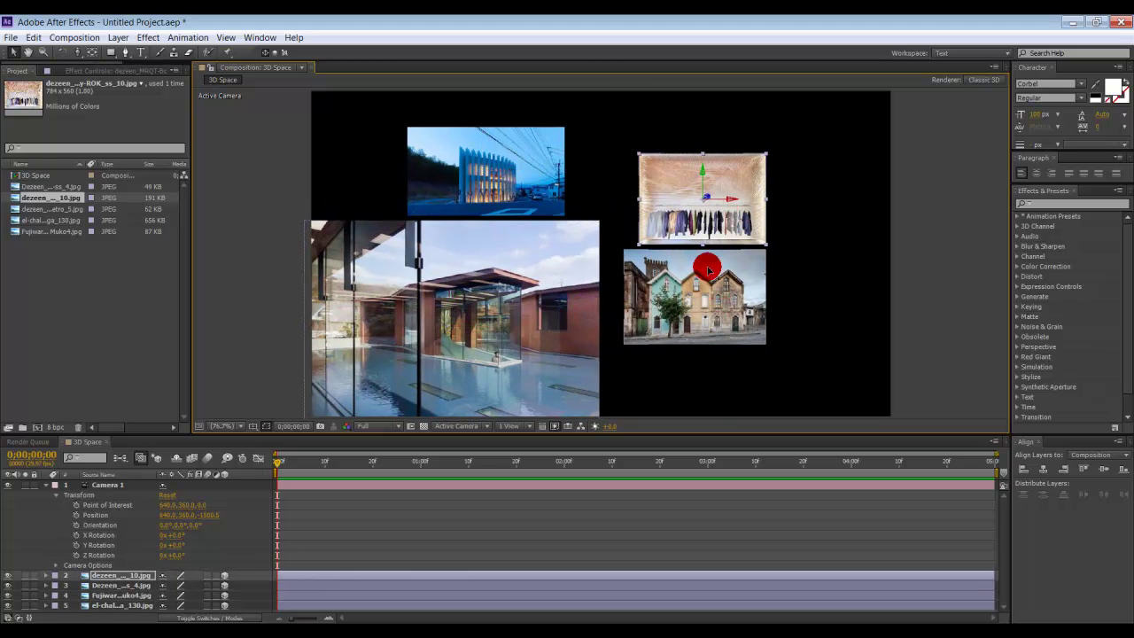
Step: Bring the el-chal layer forward along the Z axis and track Camera 1 in to a Z position of about -826
click(708, 268)
drag(696, 288, 547, 393)
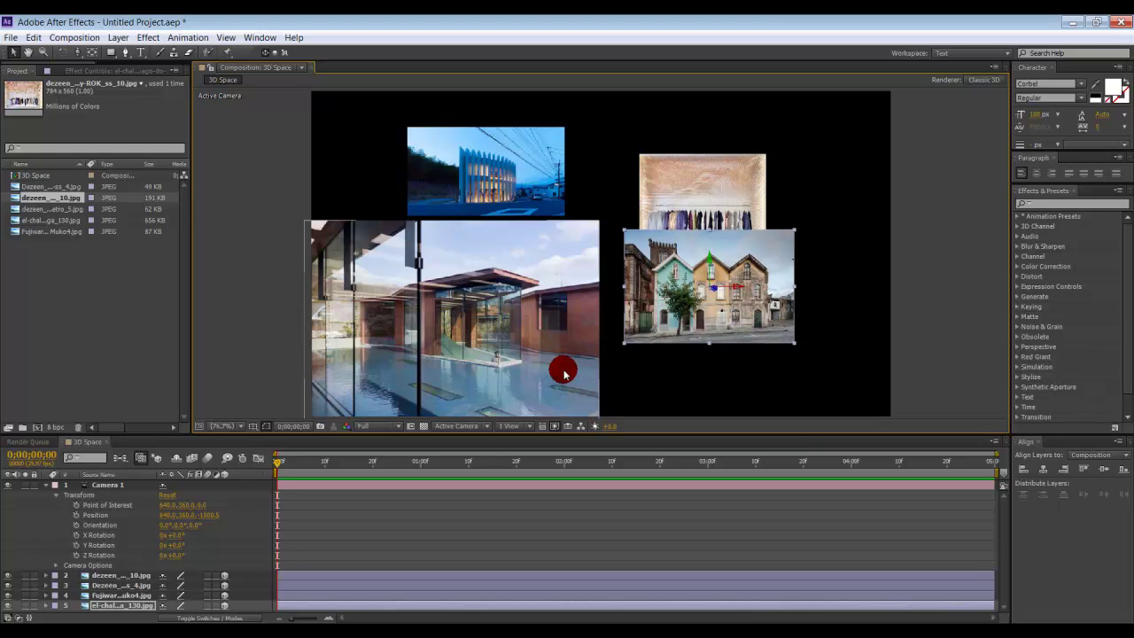
key(c)
drag(590, 296, 611, 275)
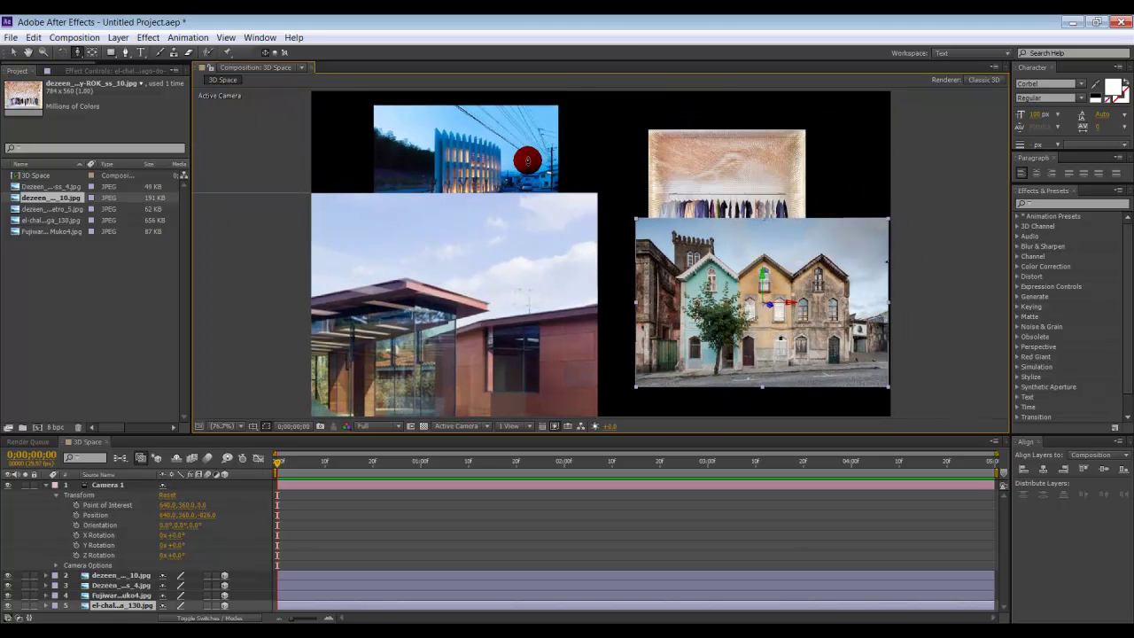
Step: Lower the FujiwaraMuro image slightly and shift the ROK_ss_10 image down and left behind el-chal
drag(528, 160, 532, 177)
drag(688, 186, 670, 221)
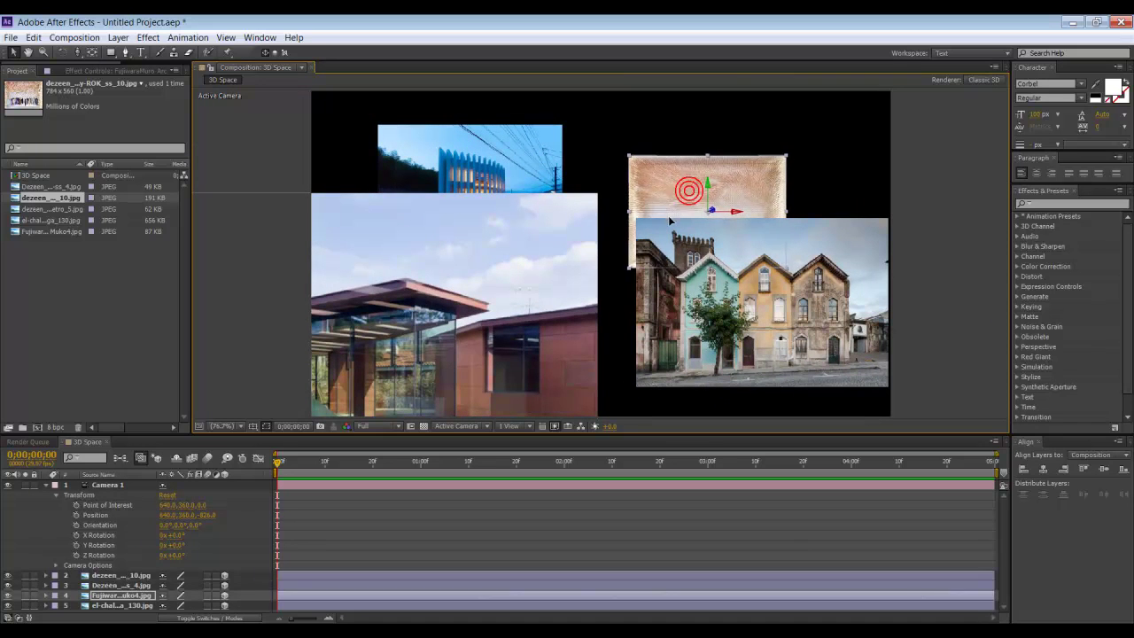
click(665, 232)
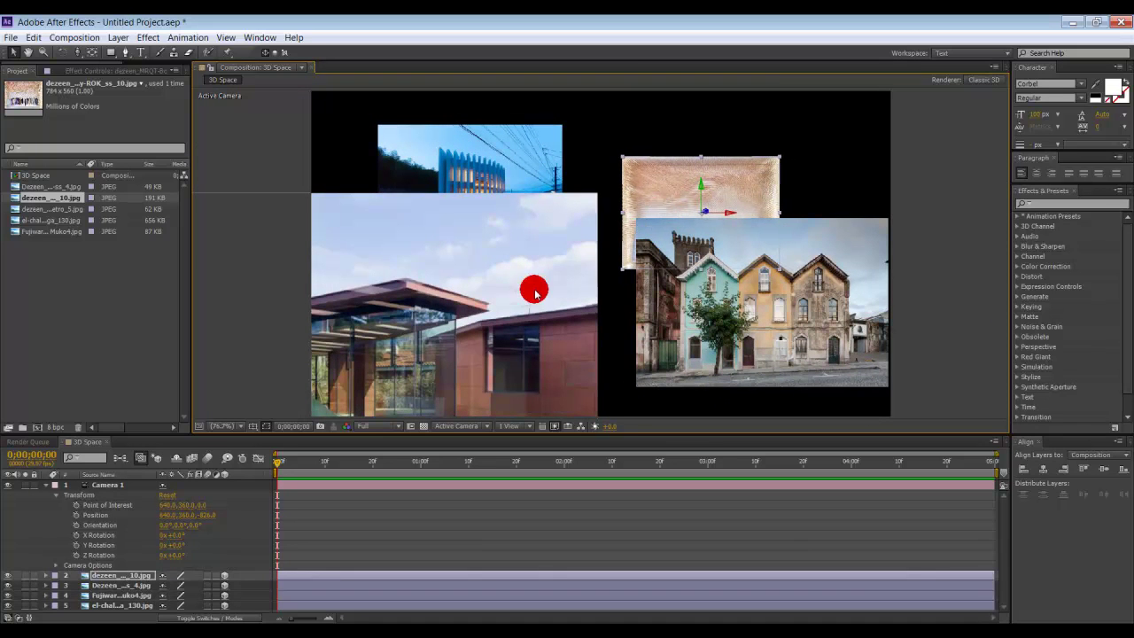
Step: Switch to Custom View 1 and orbit the scene to view the camera and the layers' depth spacing from the side
key(F11)
key(F12)
key(F11)
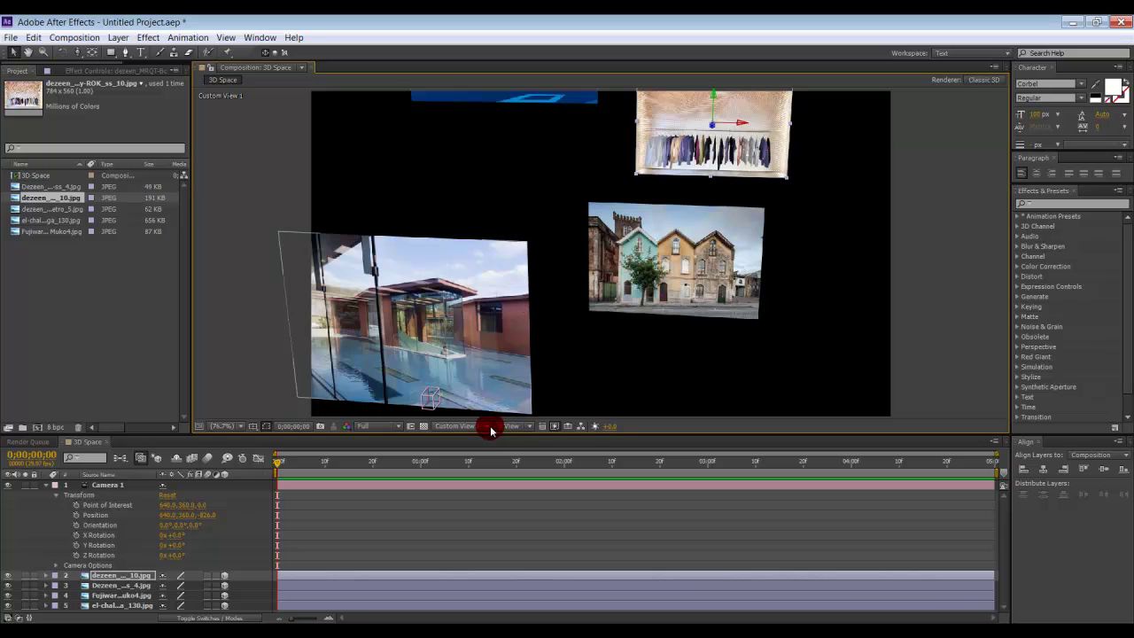
drag(592, 333, 593, 401)
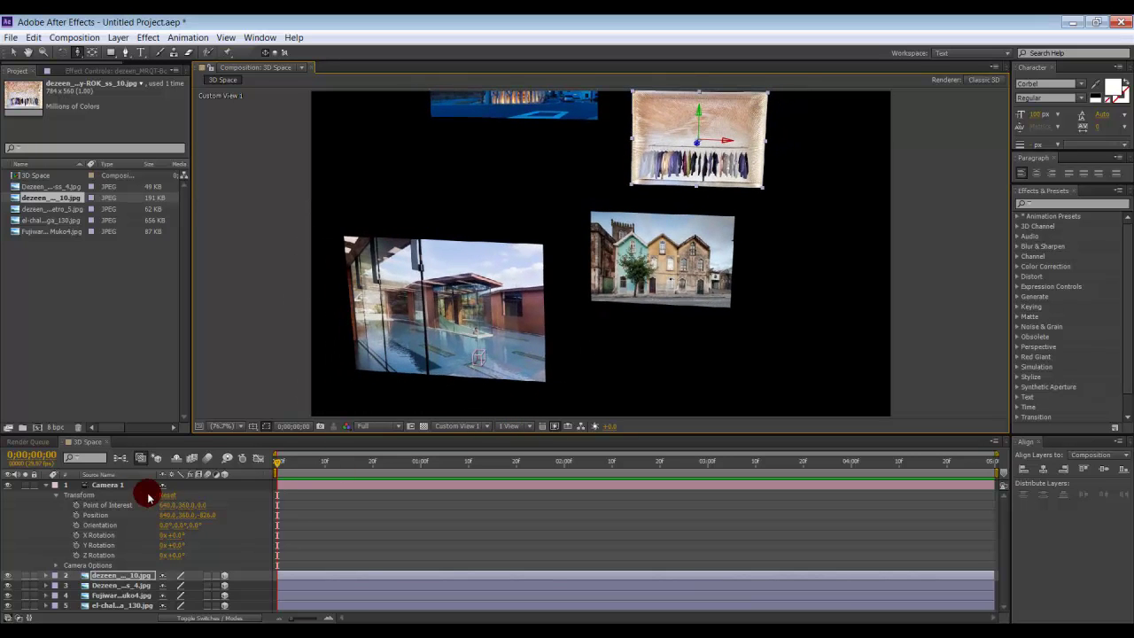
drag(567, 295, 600, 316)
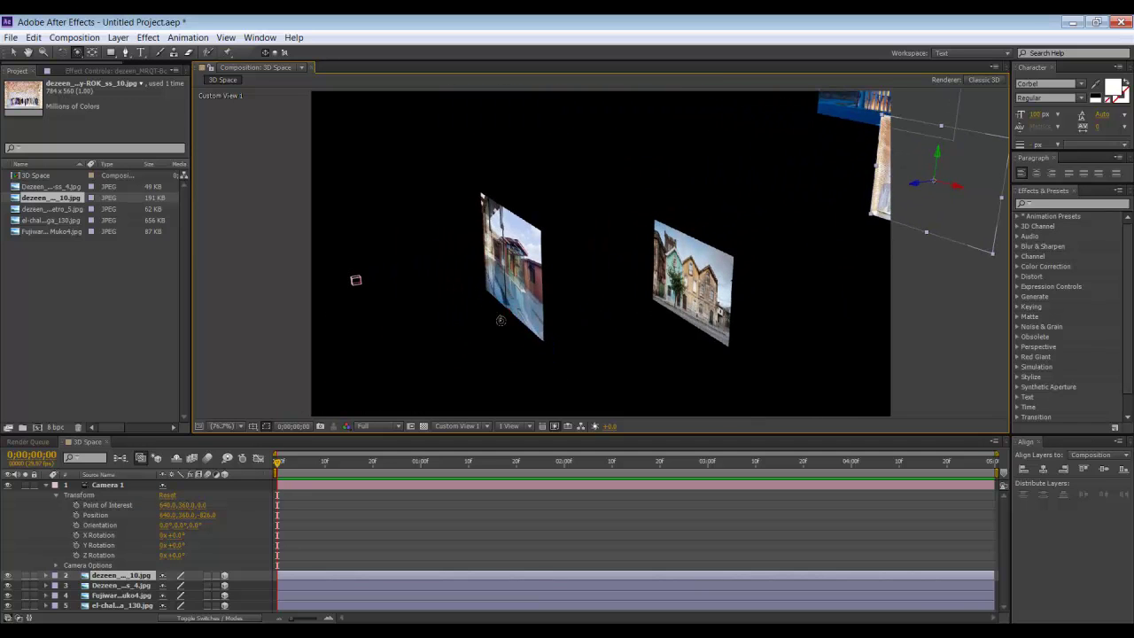
Step: Move Camera 1 back along its Z axis to about -1048 and return to the Active Camera view
click(131, 484)
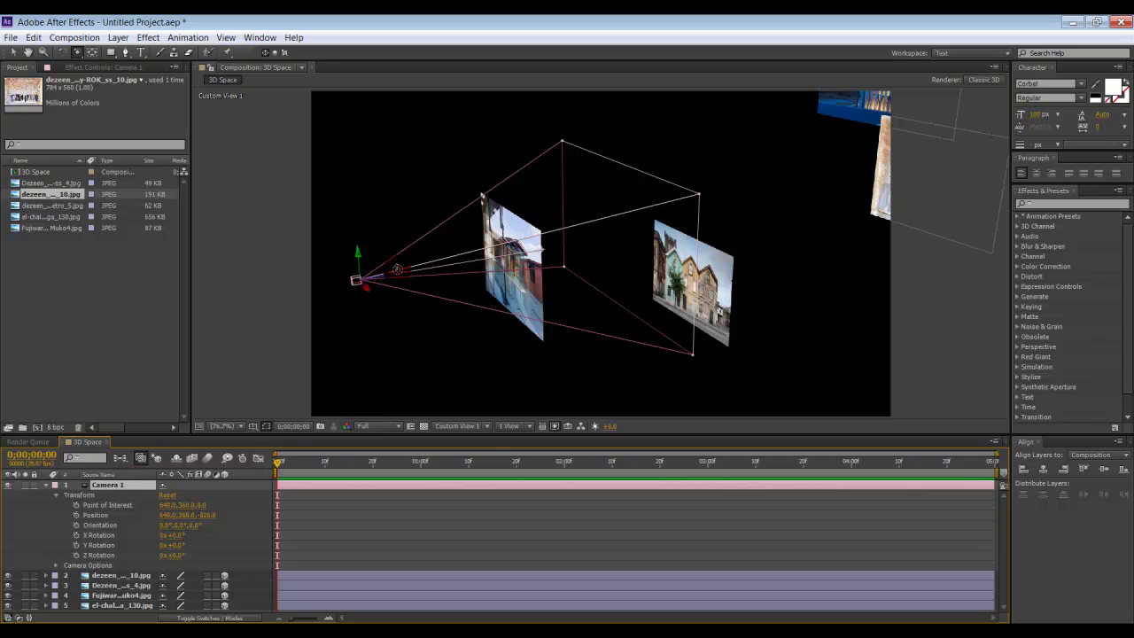
drag(387, 280, 300, 372)
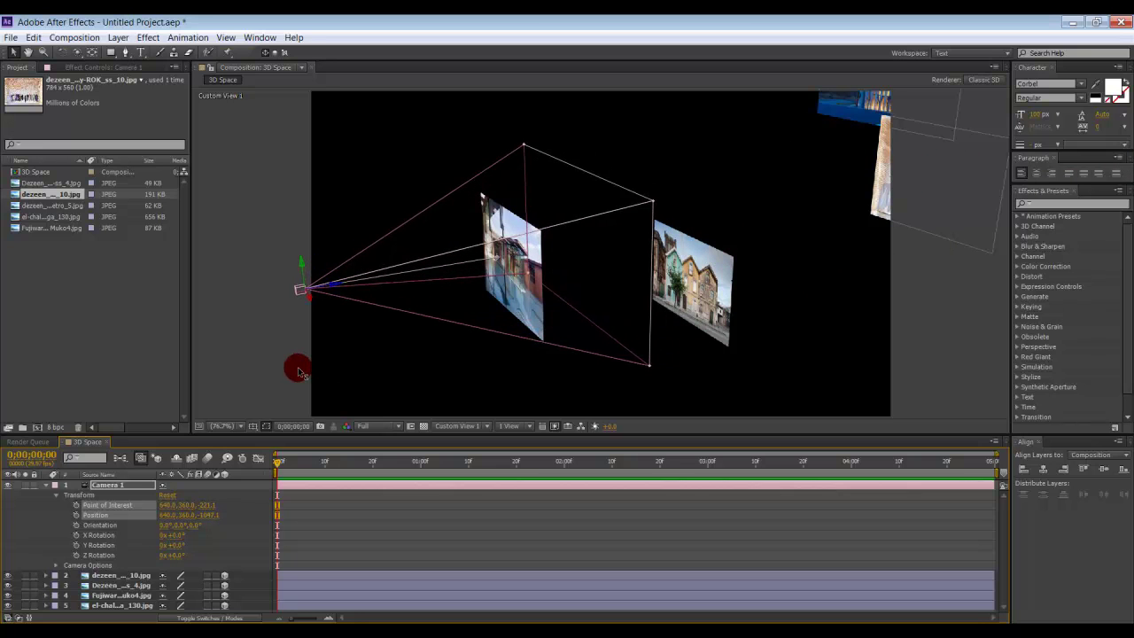
key(Escape)
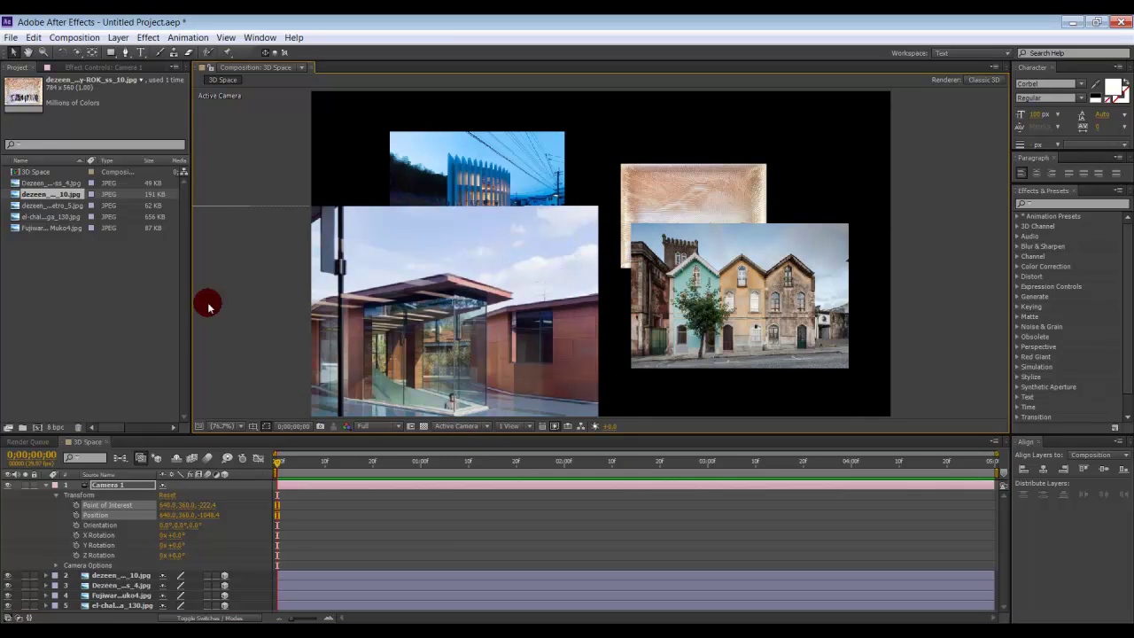
Step: Add a keyframe at 0 seconds for Camera 1's Position only, leaving Point of Interest without keyframes
click(279, 481)
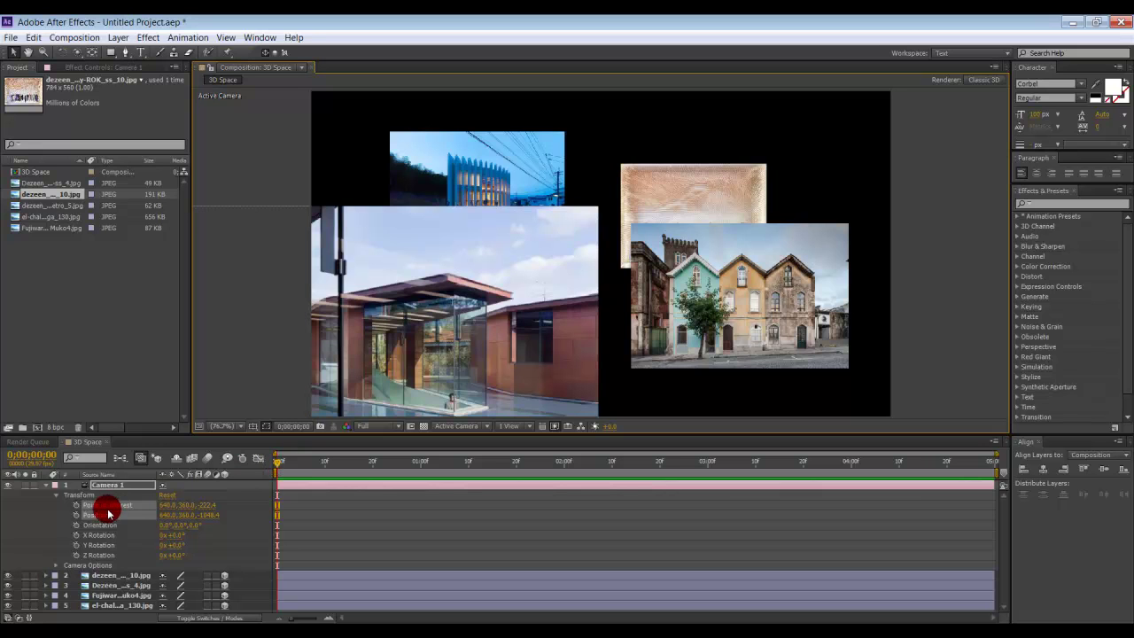
click(76, 515)
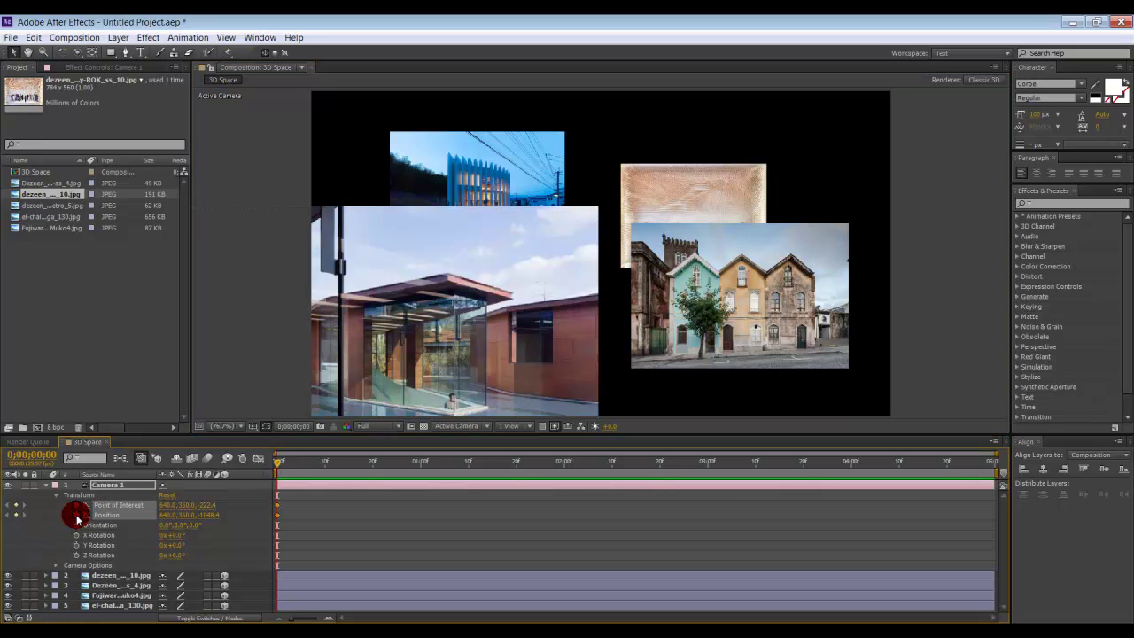
click(77, 507)
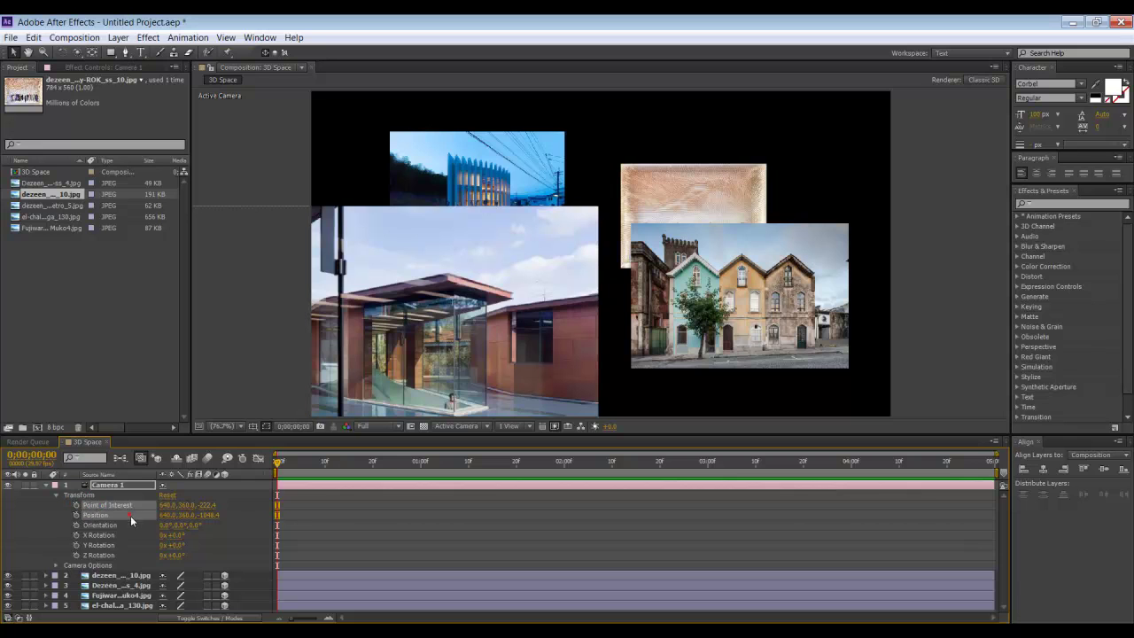
click(121, 515)
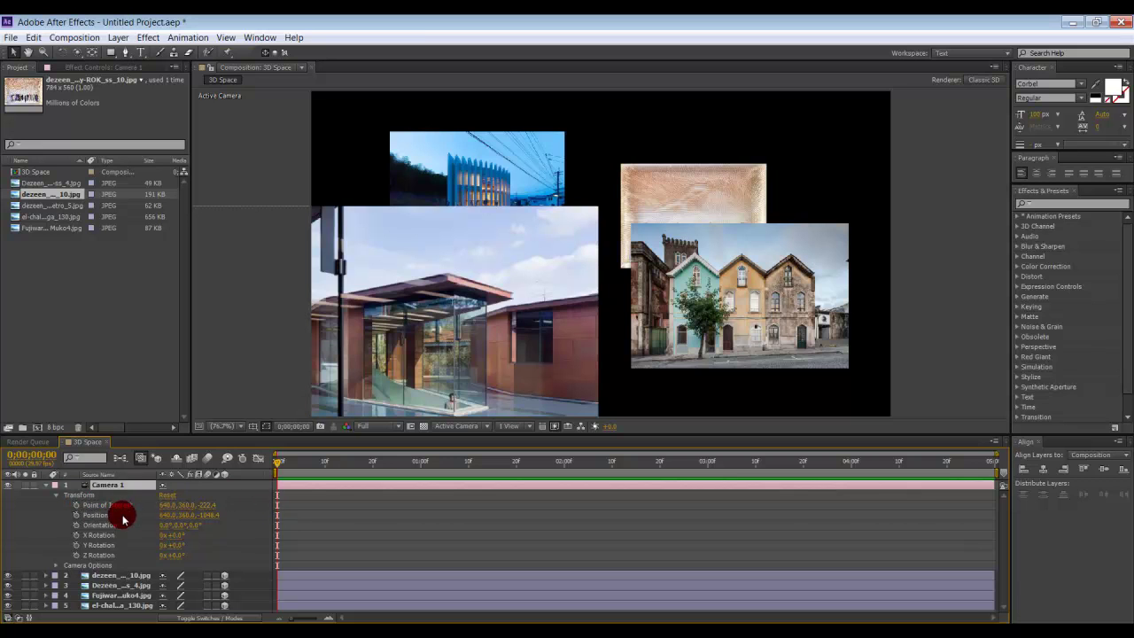
drag(281, 528, 277, 462)
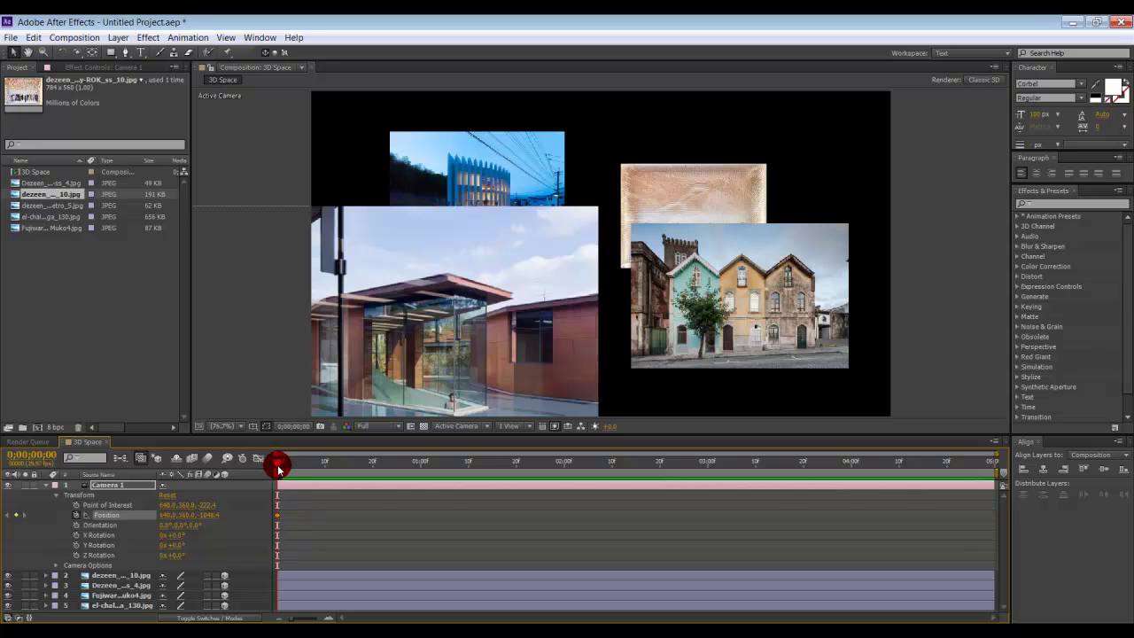
Step: At 2 seconds, track Camera 1 forward past all the images to a Z position of about 3412
drag(279, 465, 597, 278)
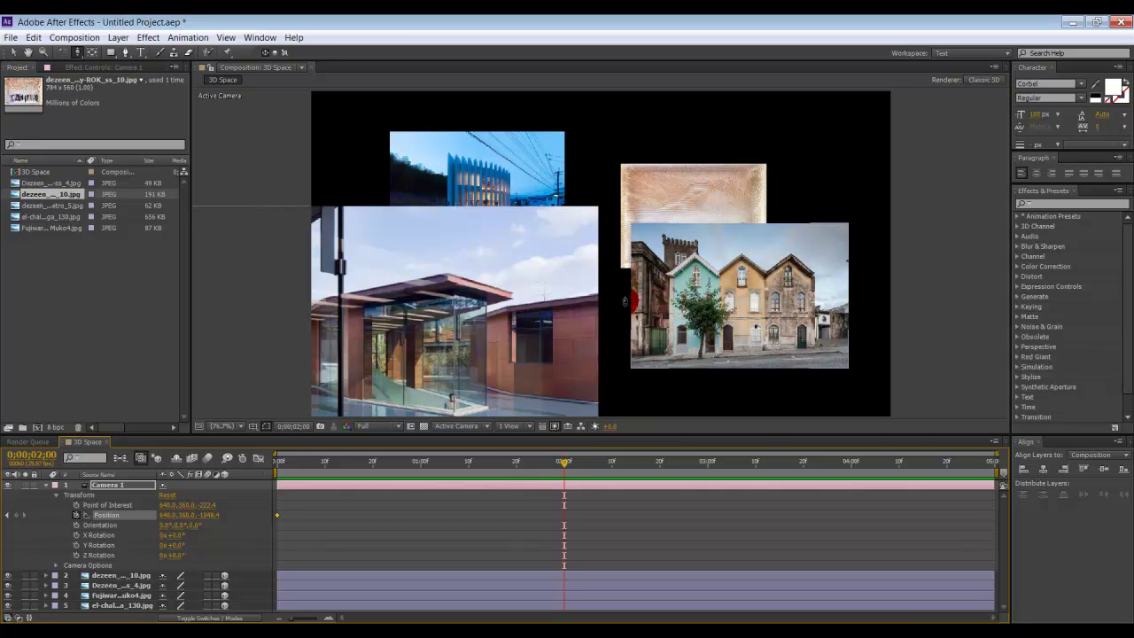
drag(618, 343, 590, 181)
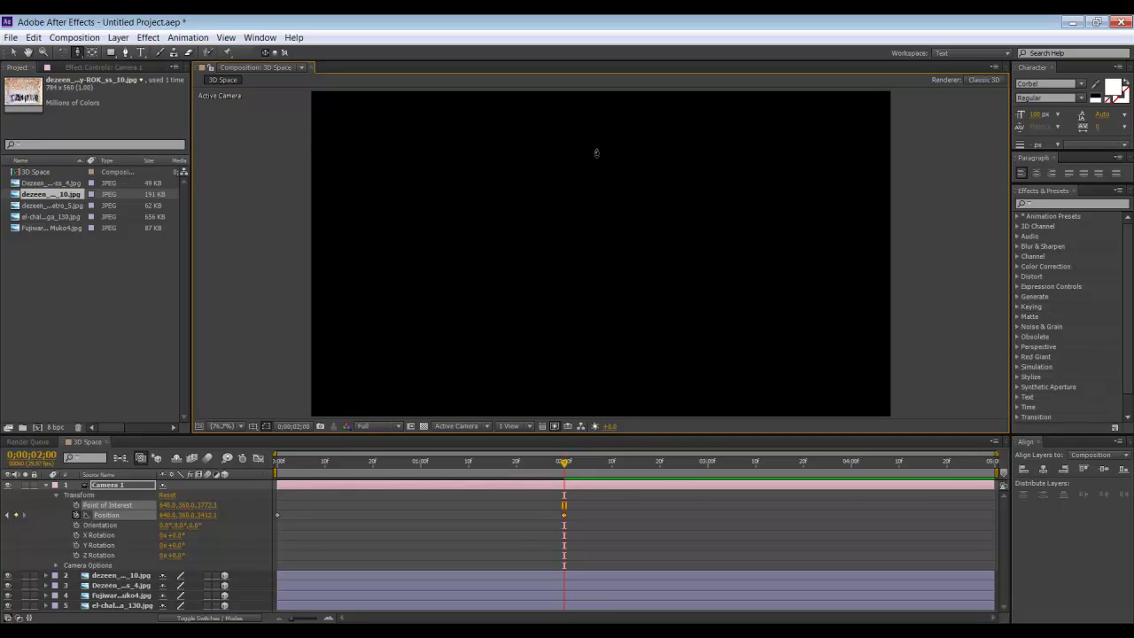
Step: Shorten the work area to end at about 2 seconds 10 frames and preview the camera move from the start
click(566, 455)
drag(557, 468, 266, 475)
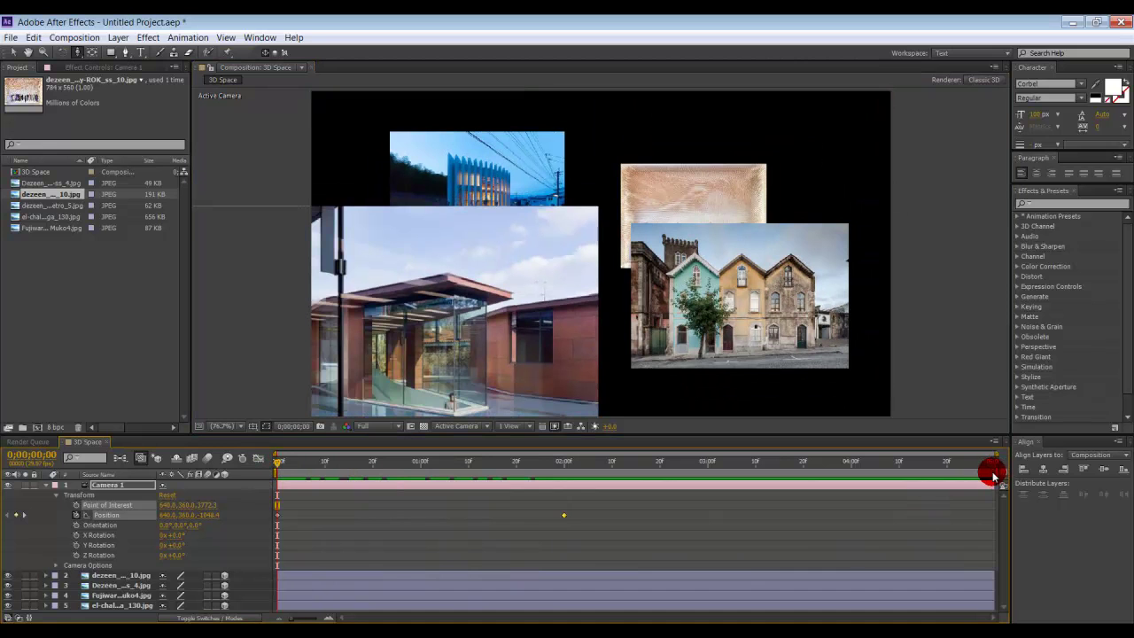
drag(994, 473, 611, 479)
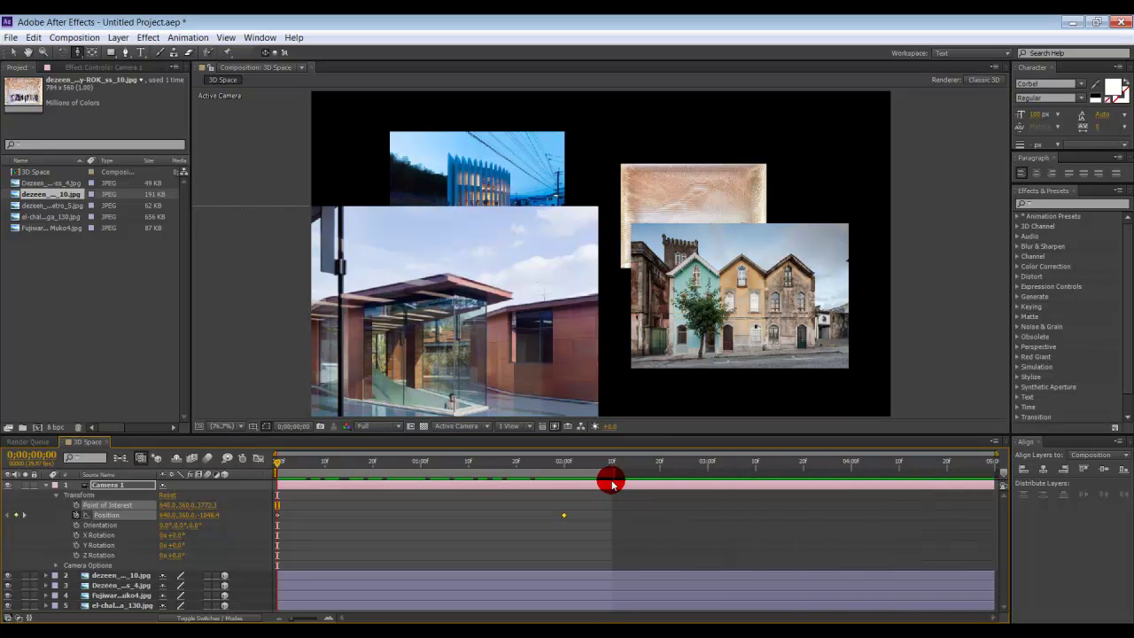
key(space)
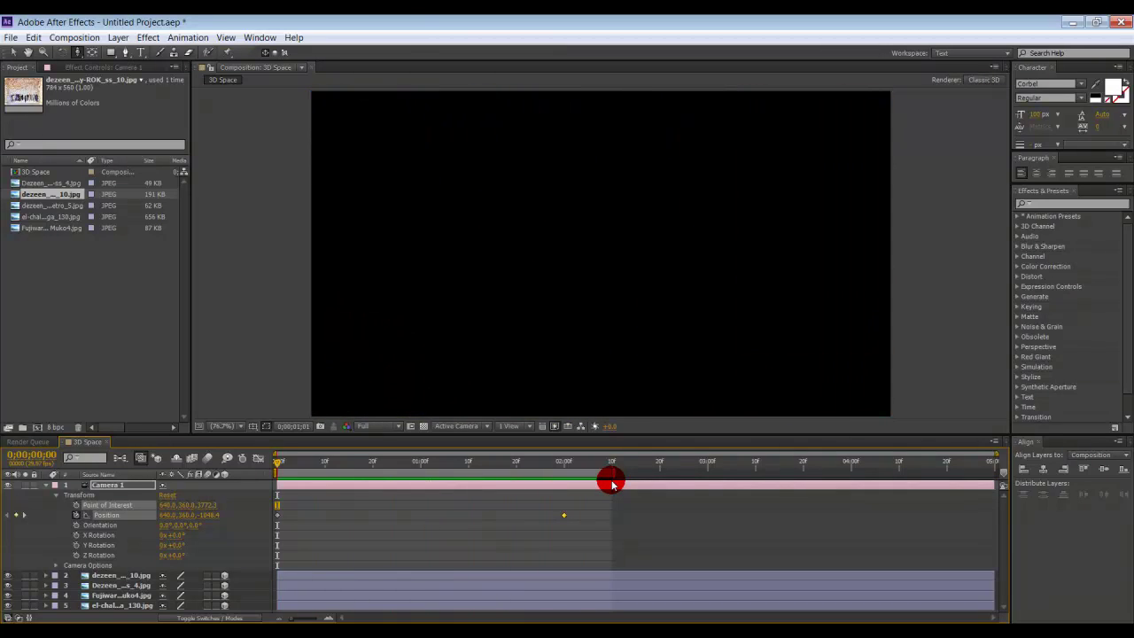
click(611, 483)
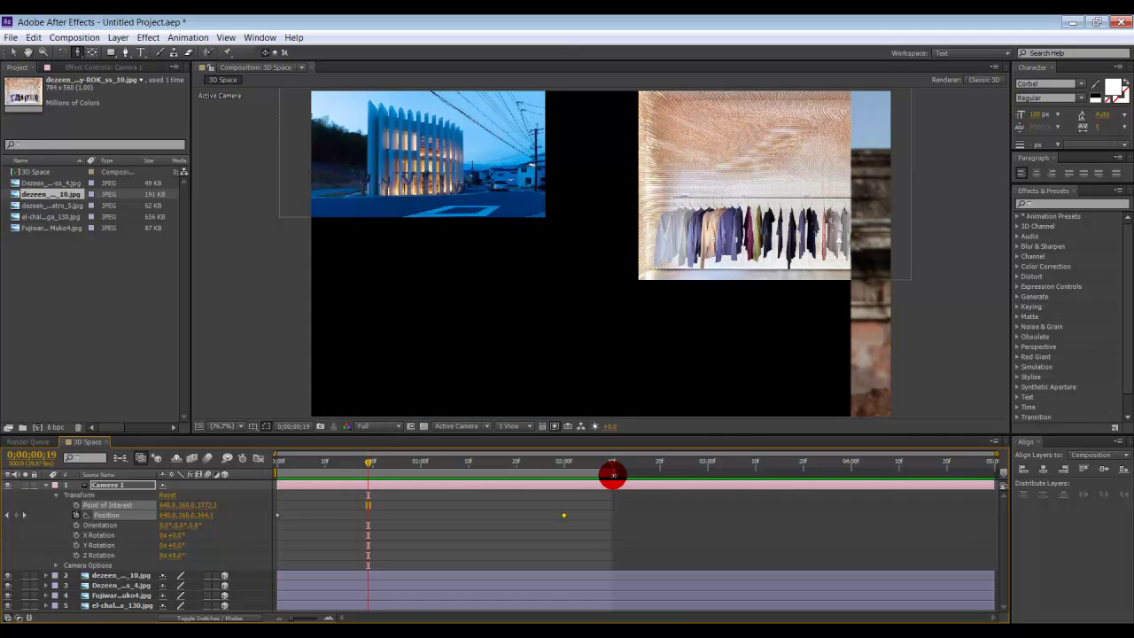
Step: Extend the work area end to about 3 seconds 17 frames and move the second camera Position keyframe to 3 seconds
drag(612, 476, 788, 476)
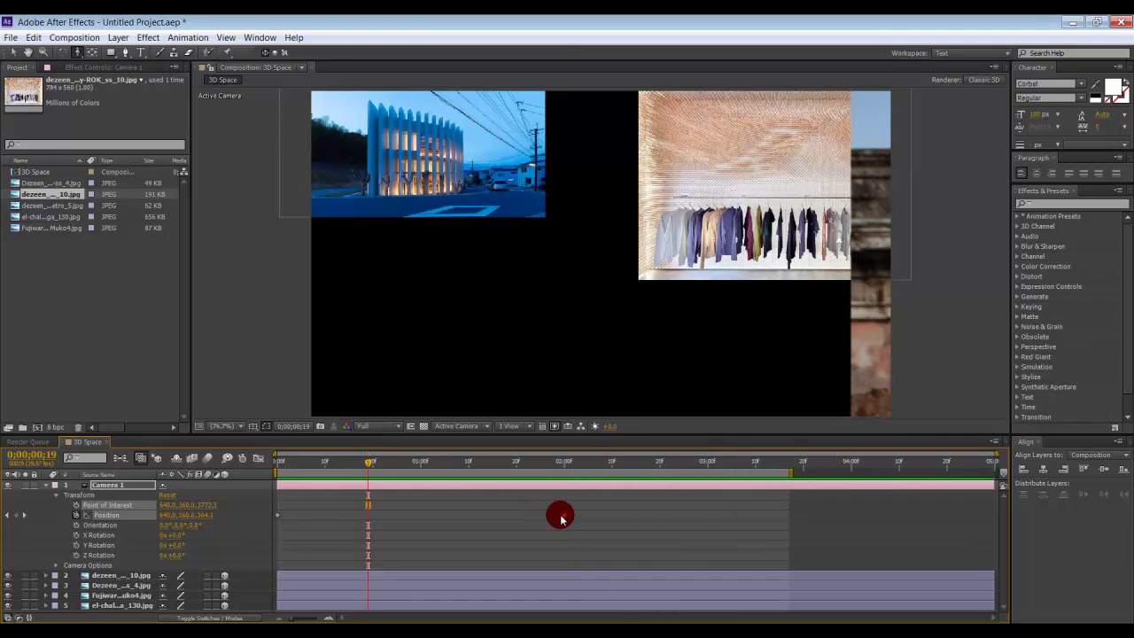
drag(563, 517, 709, 512)
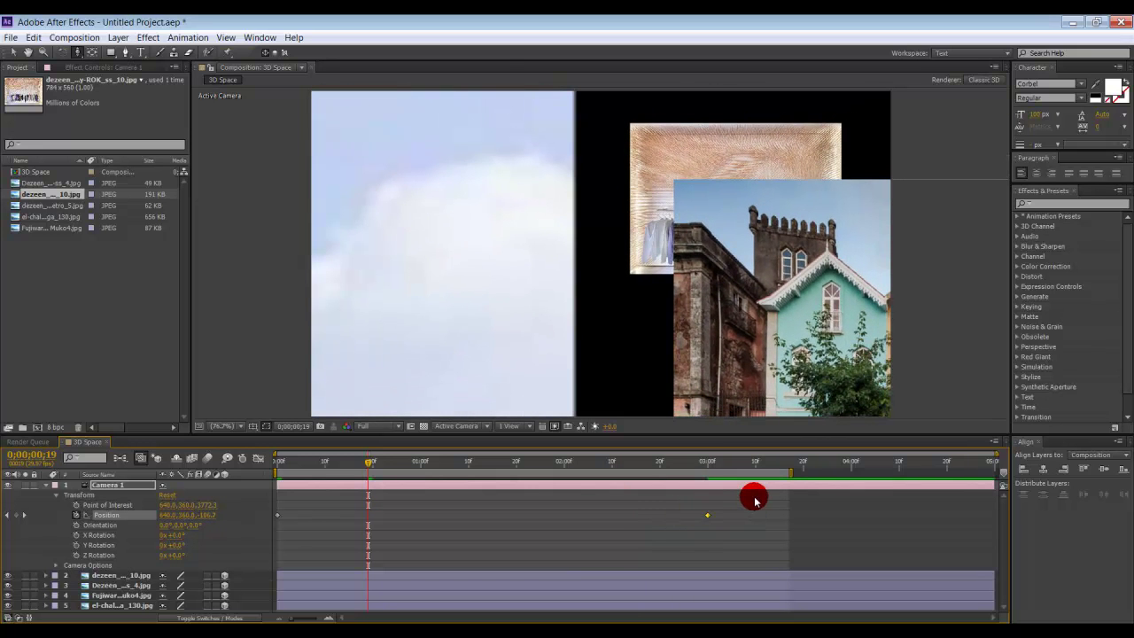
Step: Preview the camera move, shorten the work area to end at about 3 seconds 4 frames, and preview it again
key(space)
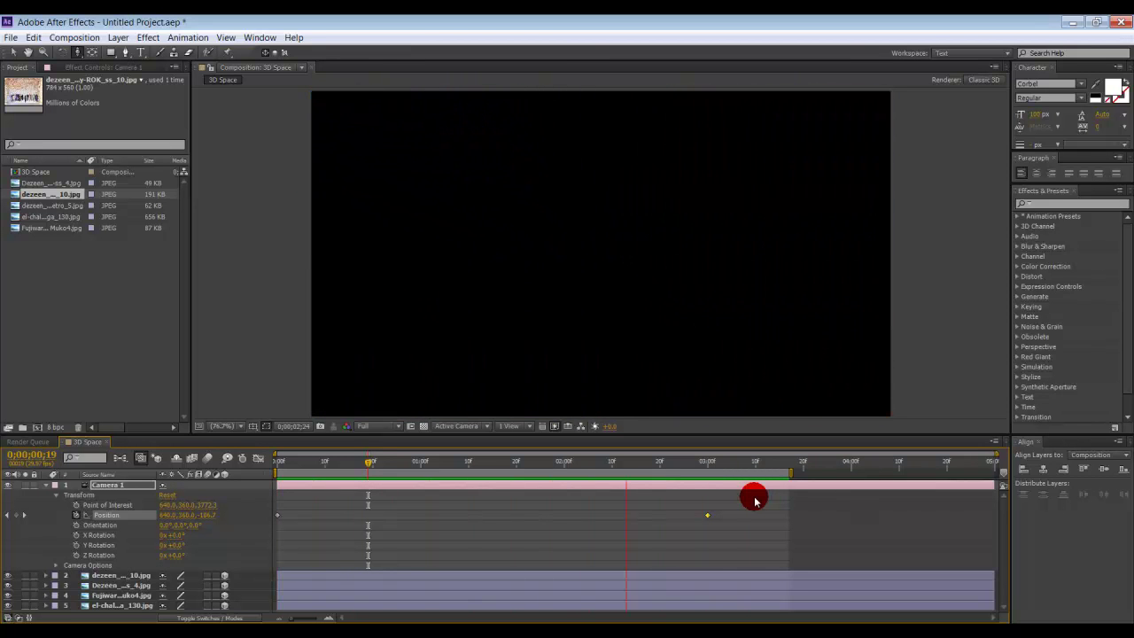
click(795, 482)
click(785, 475)
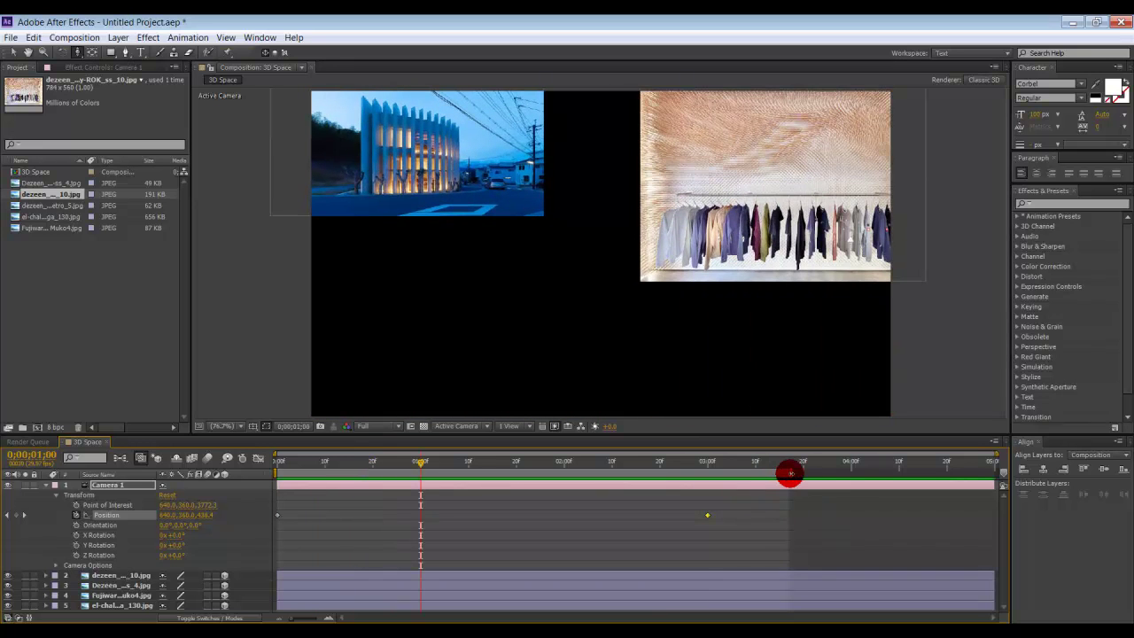
drag(789, 473, 727, 473)
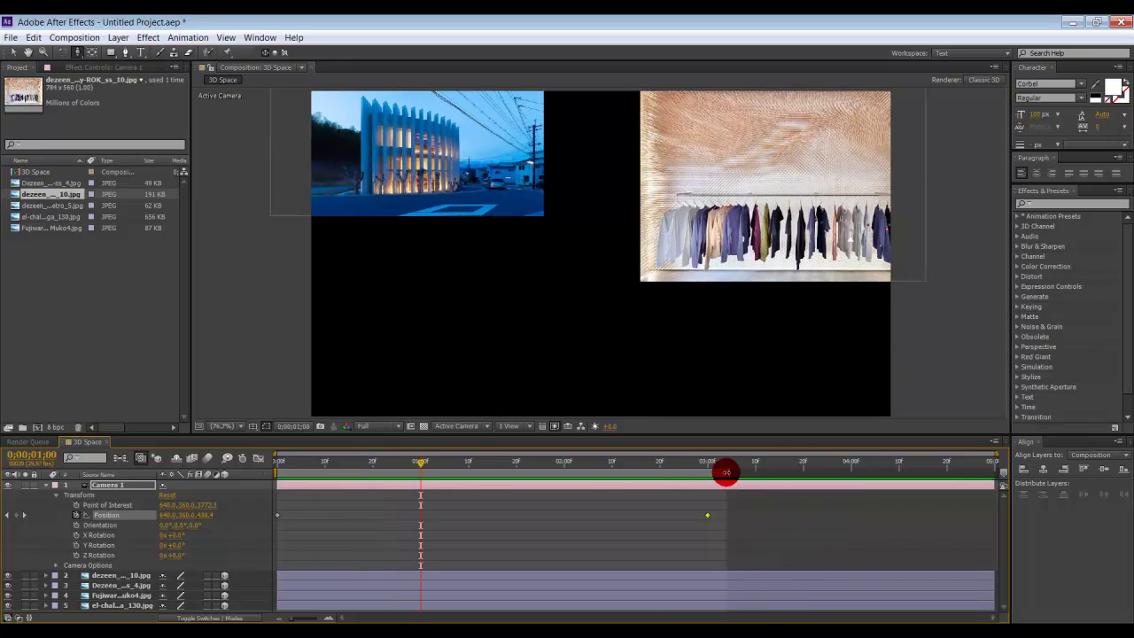
key(KP_0)
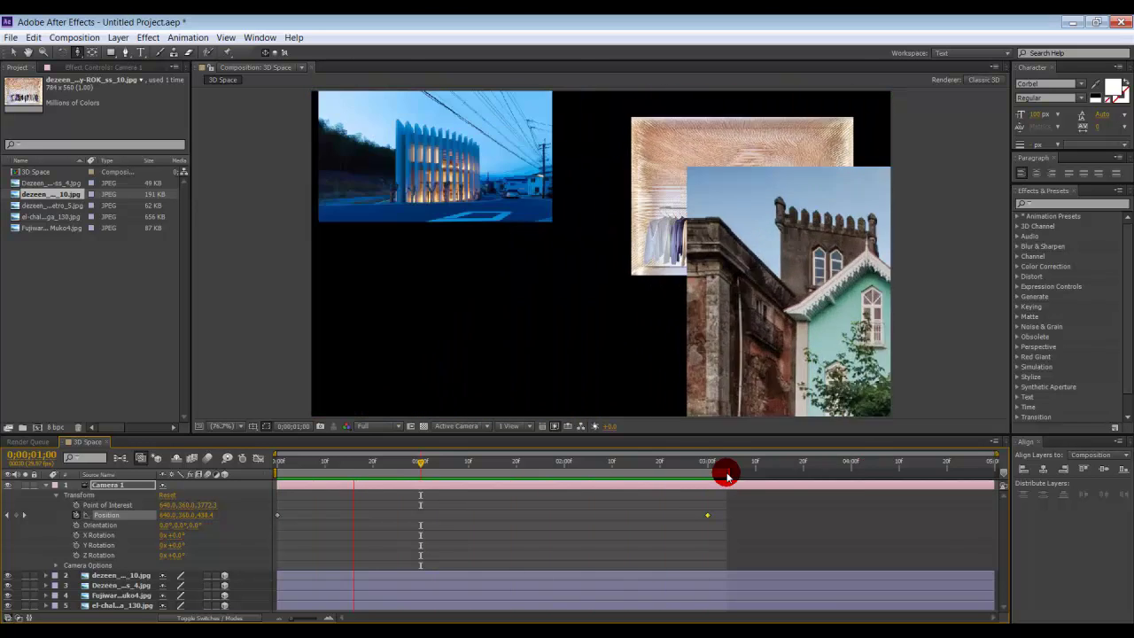
click(657, 483)
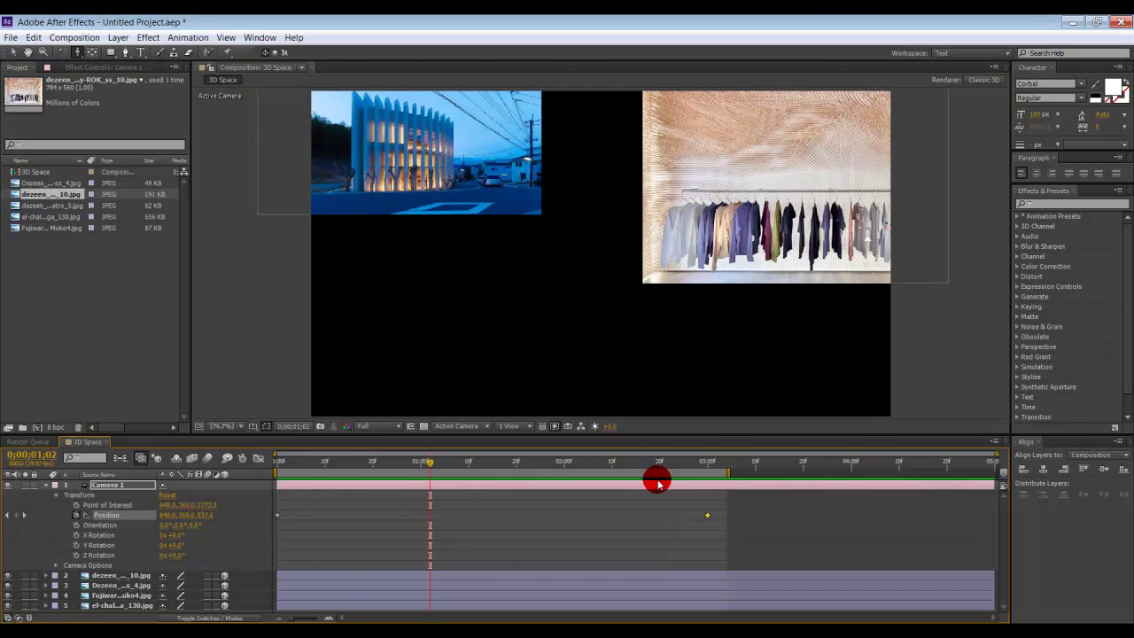
Step: At 0 seconds, turn on Camera 1's Depth of Field and raise its Aperture to about 164.7 pixels
drag(430, 464, 106, 509)
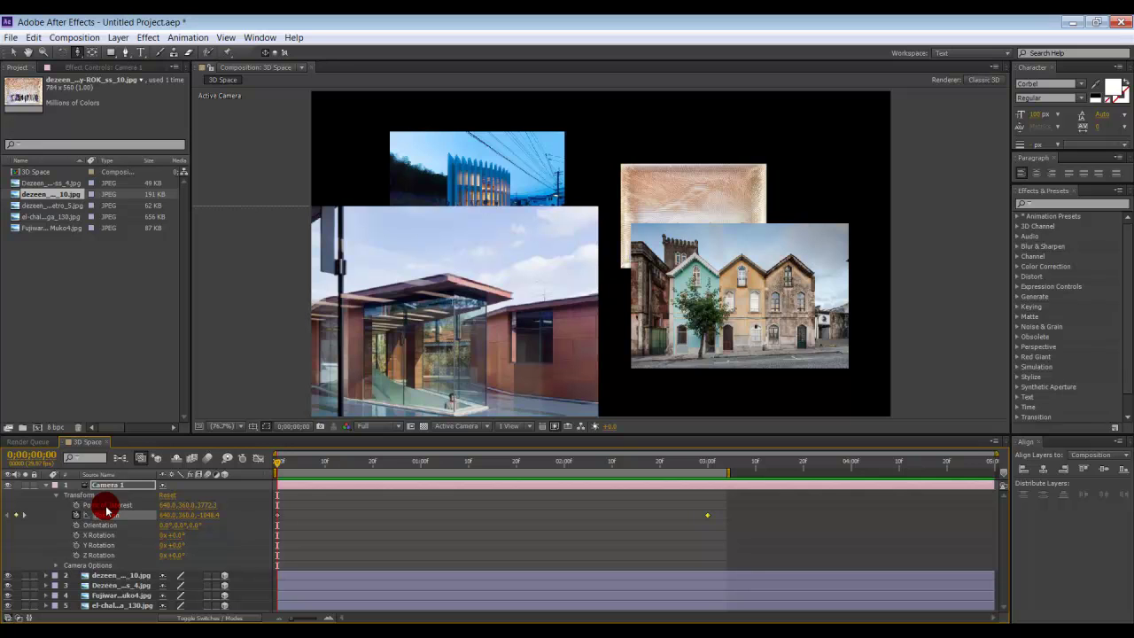
click(56, 496)
click(56, 506)
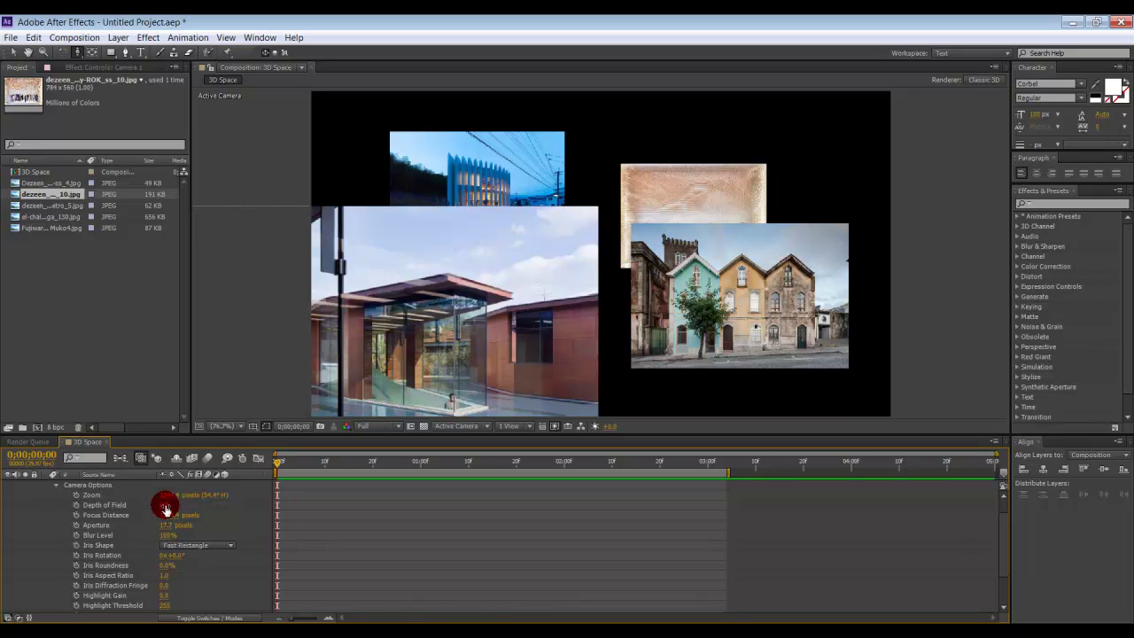
click(165, 506)
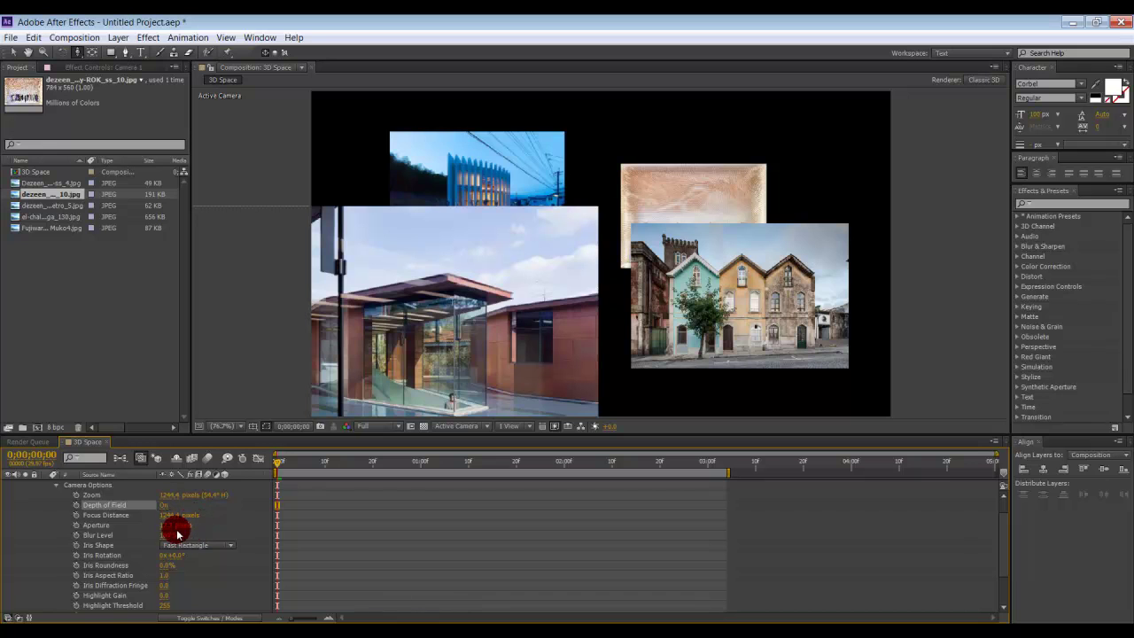
drag(168, 529, 251, 528)
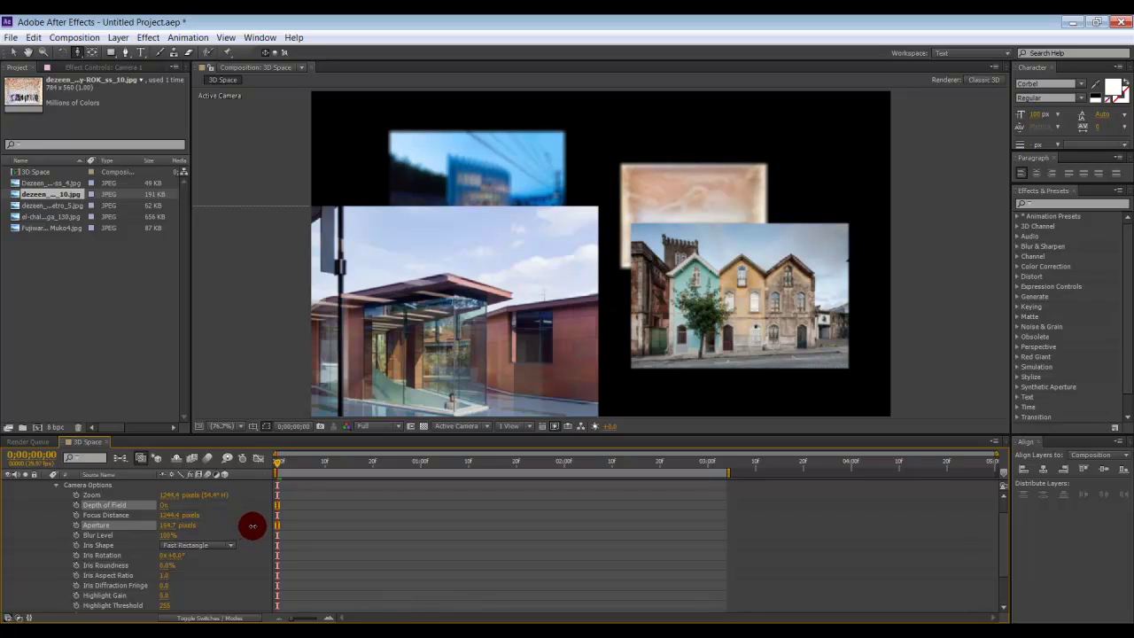
drag(252, 526, 253, 532)
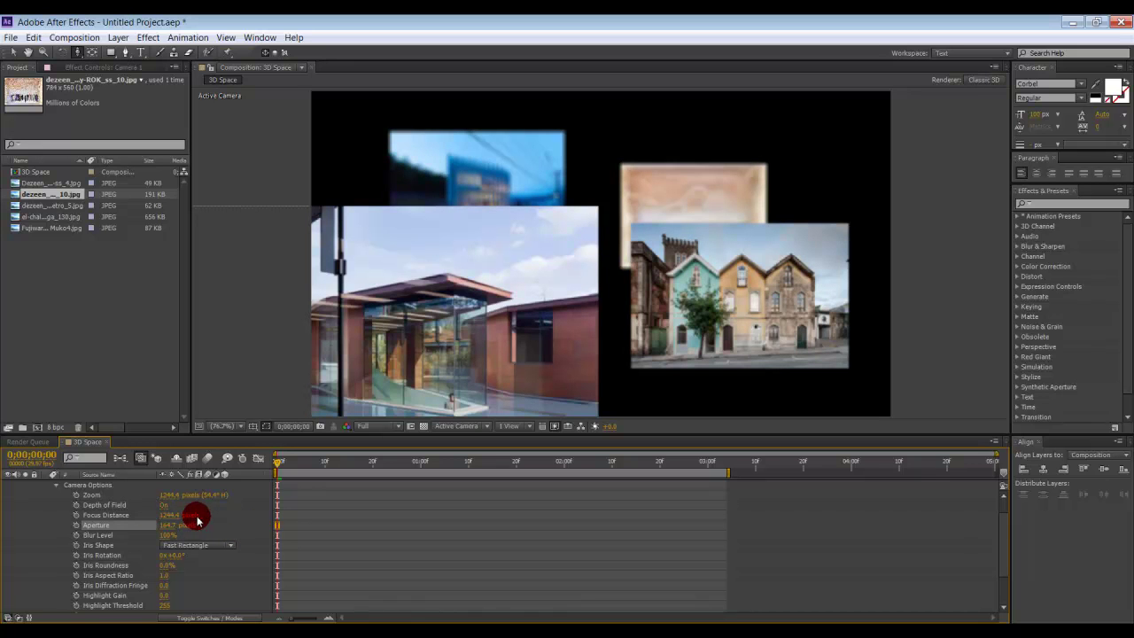
Step: Try lower Focus Distance values for Camera 1, ending at about 975 pixels
drag(173, 515, 63, 518)
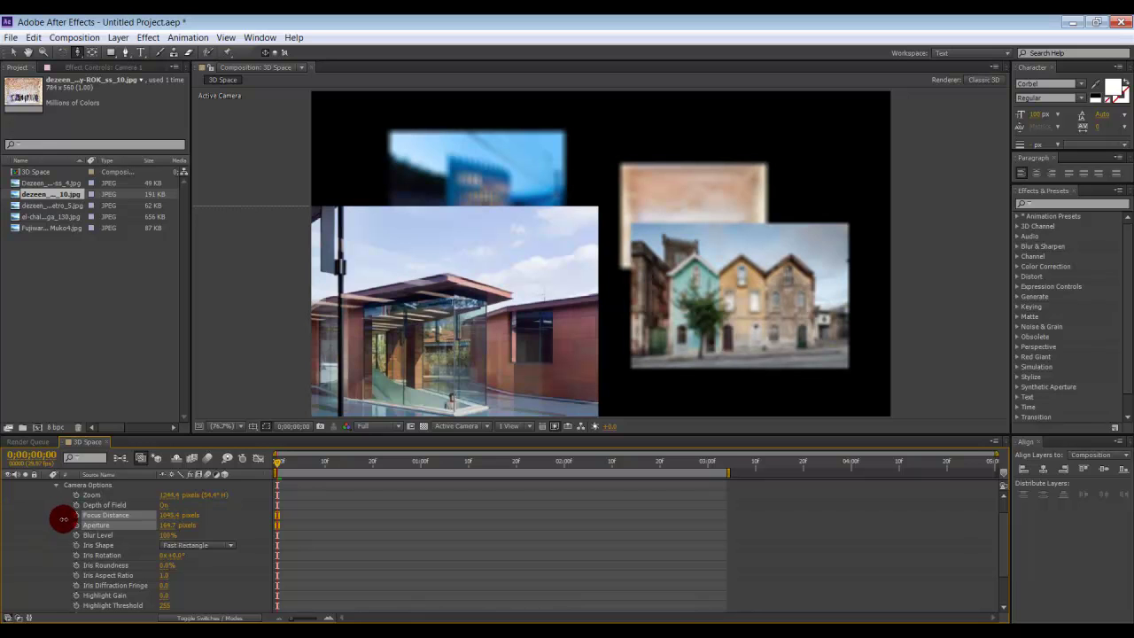
drag(65, 517, 610, 489)
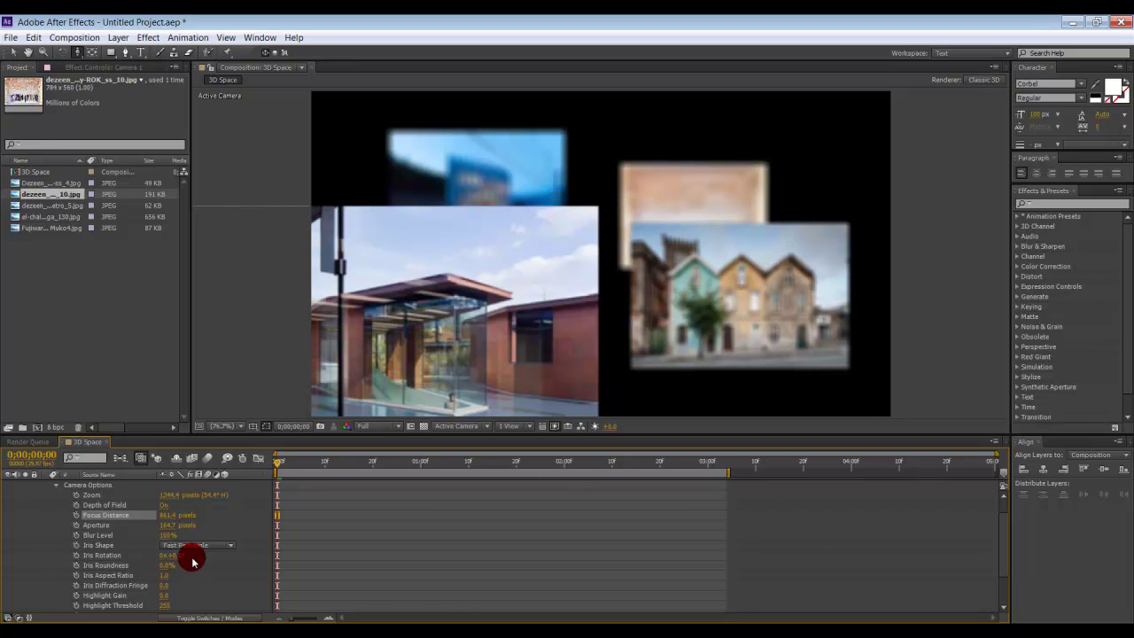
drag(170, 515, 233, 512)
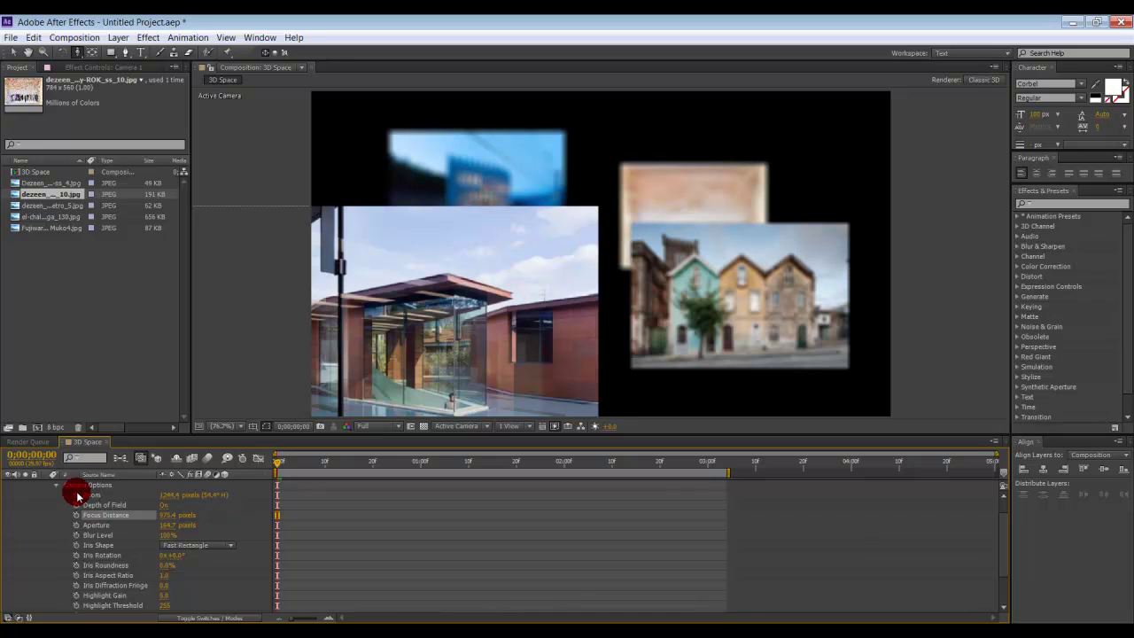
Step: Show only Camera 1's Position property and remove its two keyframes
click(56, 486)
click(110, 489)
key(p)
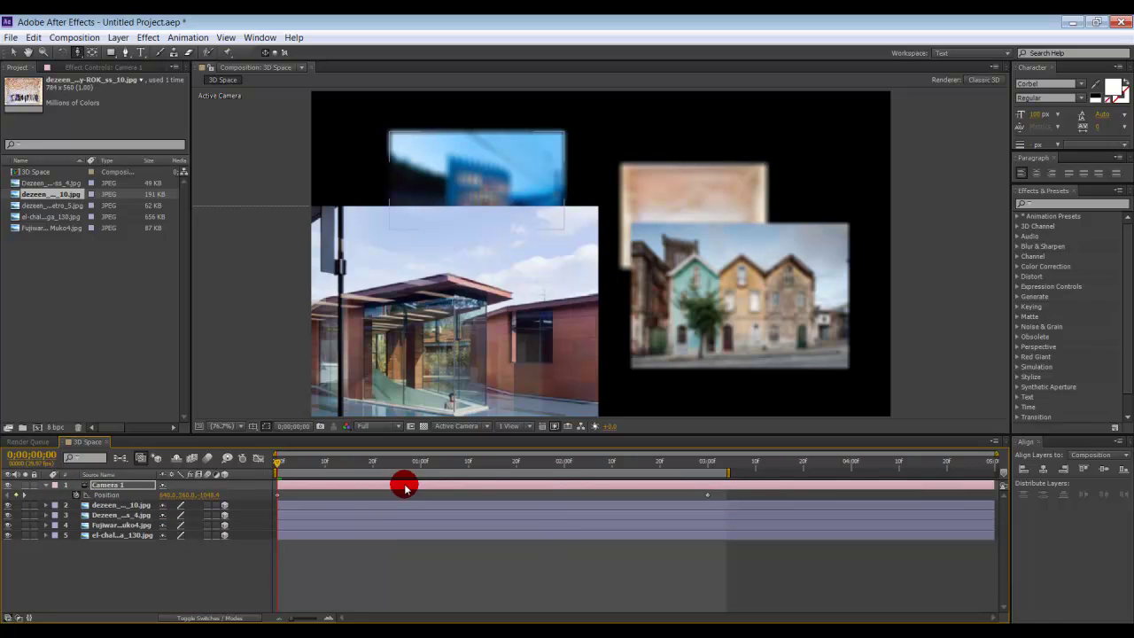
click(277, 497)
click(724, 497)
click(706, 496)
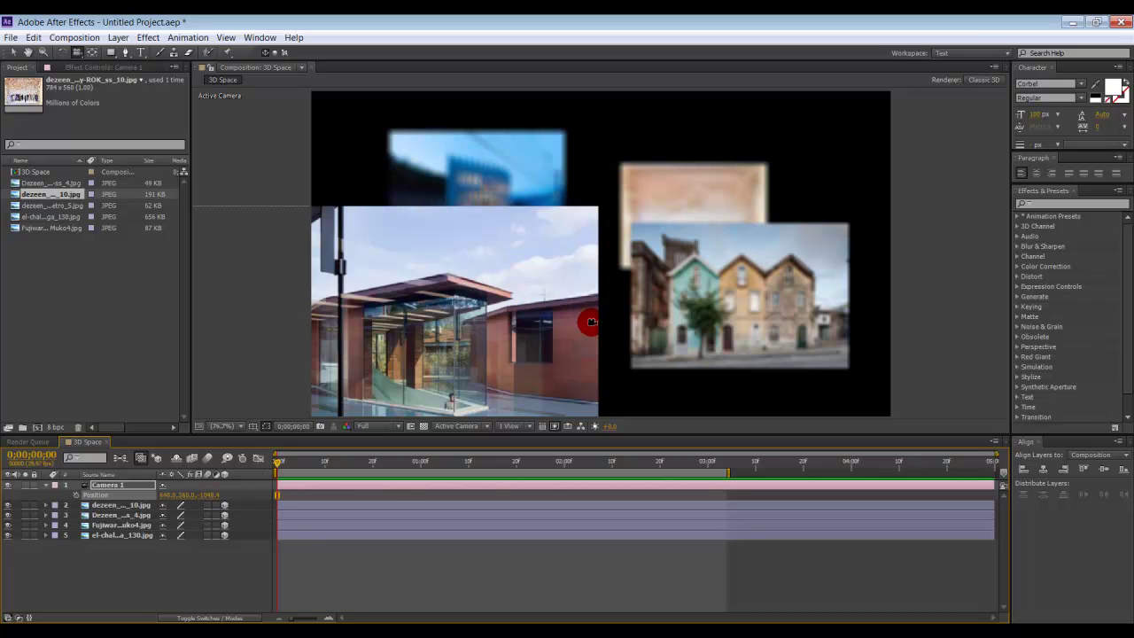
Step: Orbit and move Camera 1 to frame the blue night-time building at an angle, and keyframe its Position at 0 seconds
drag(595, 307, 679, 342)
drag(613, 325, 549, 256)
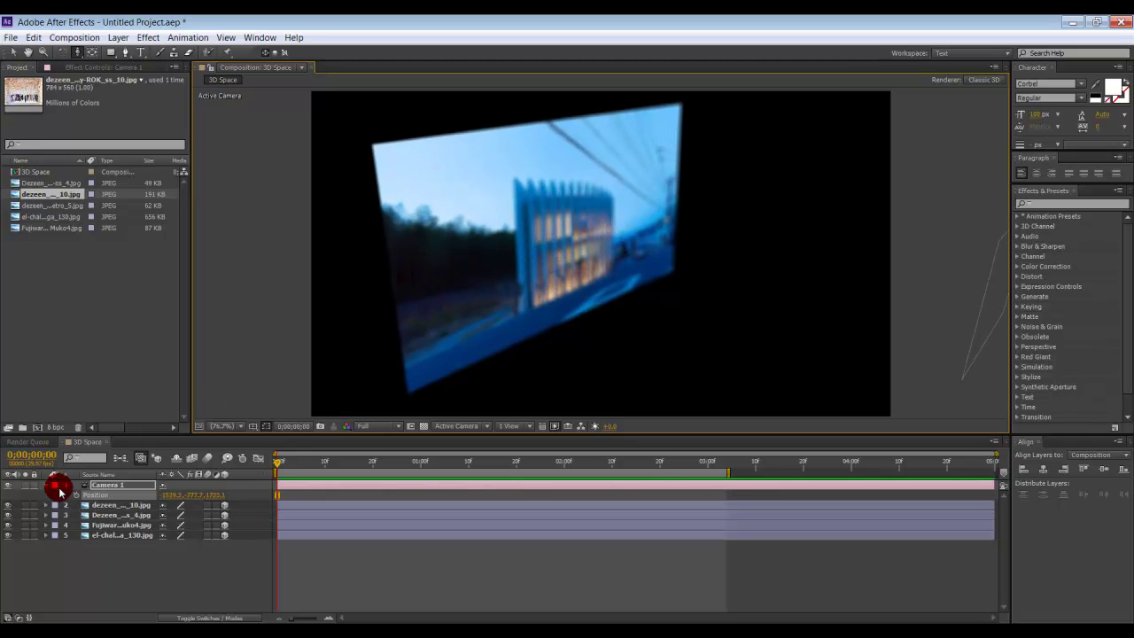
click(77, 496)
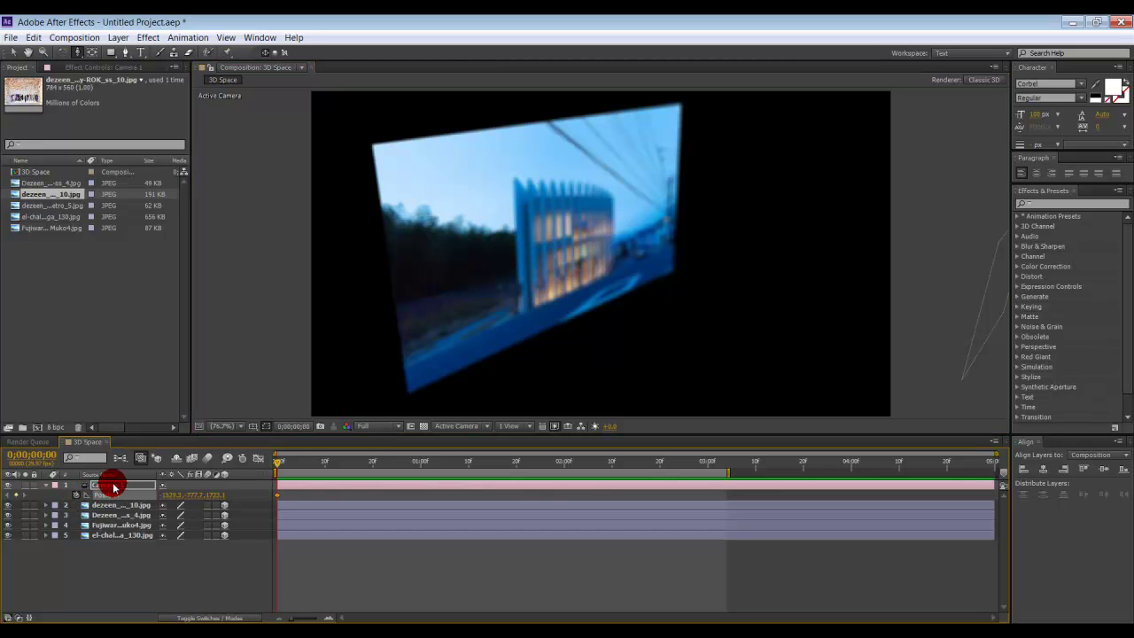
Step: Set Camera 1's Focus Distance to about 1541.4 pixels to sharpen the night-time building, and keyframe it at 0 seconds
click(47, 485)
click(47, 486)
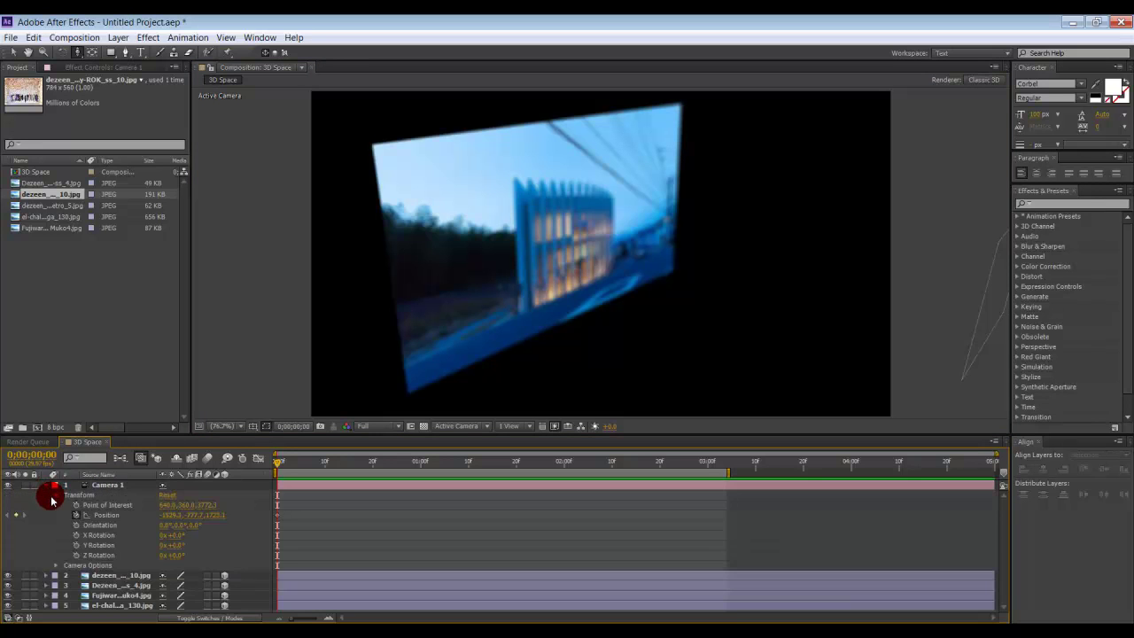
click(56, 565)
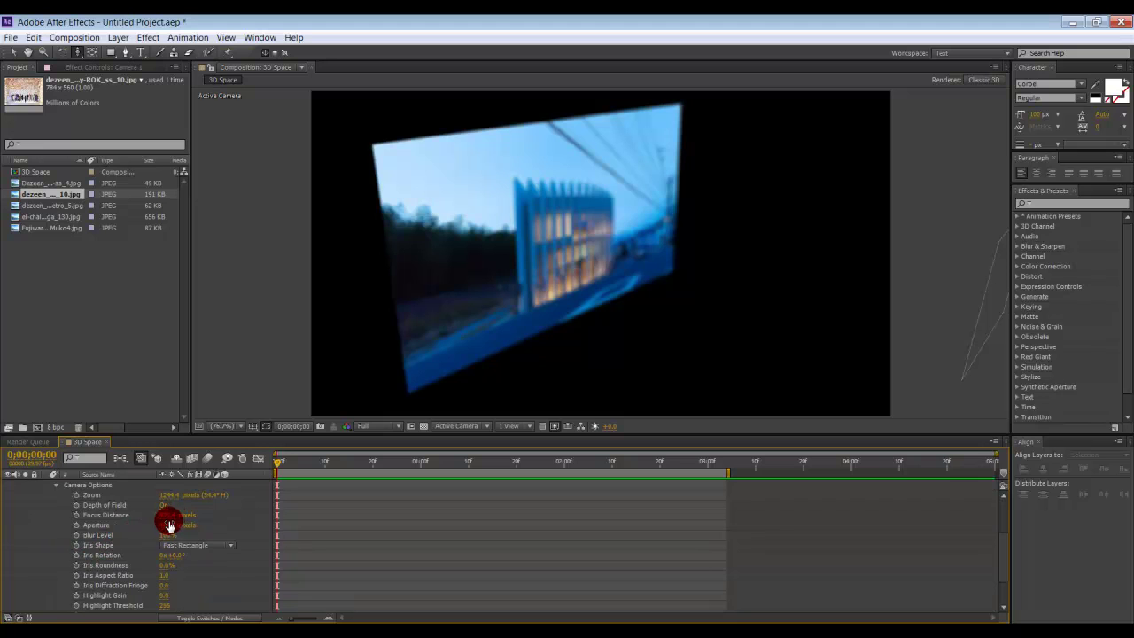
drag(171, 516, 498, 502)
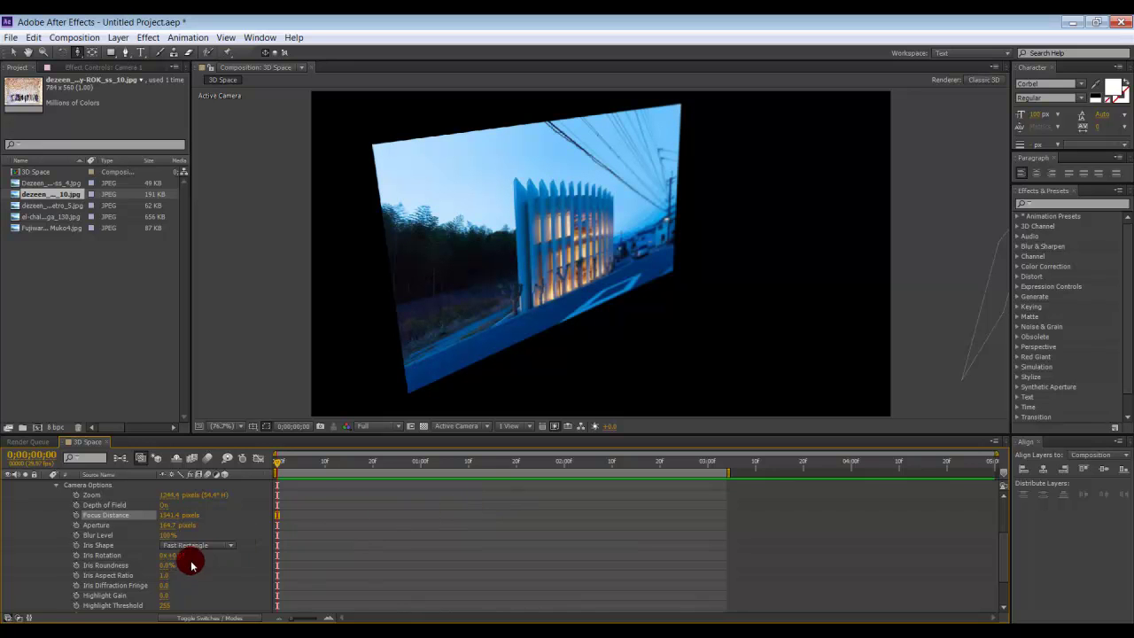
click(76, 517)
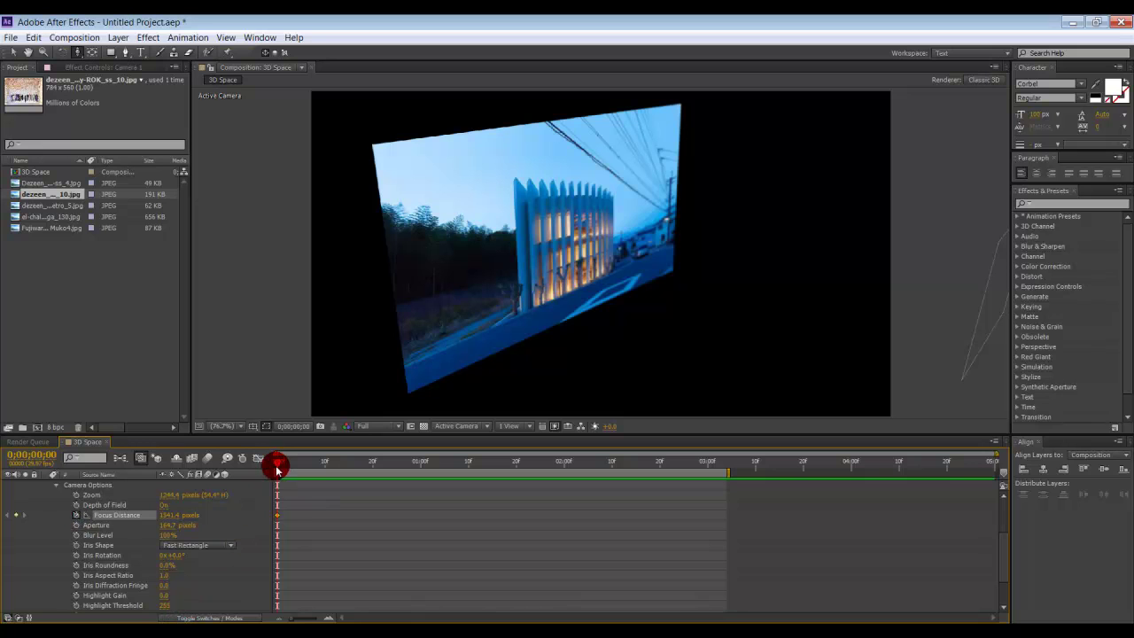
Step: At 2 seconds 8 frames, pull Camera 1 back and orbit it until all four images are in frame
drag(277, 468, 604, 486)
mouse_move(542, 310)
mouse_down()
mouse_move(563, 280)
mouse_move(572, 300)
mouse_up()
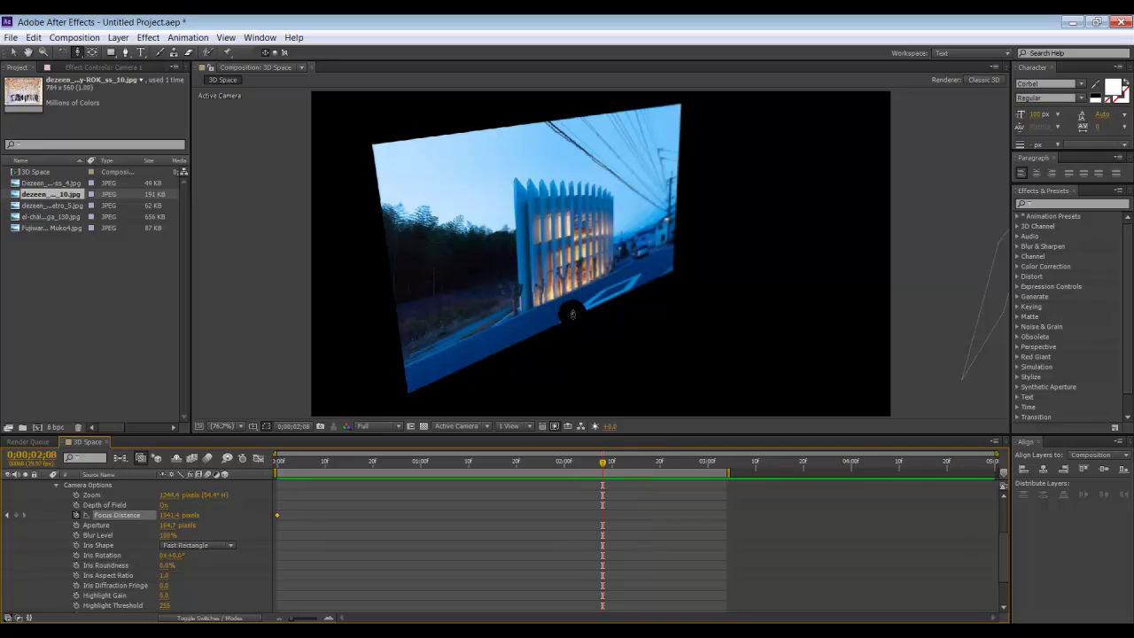
drag(575, 348, 628, 379)
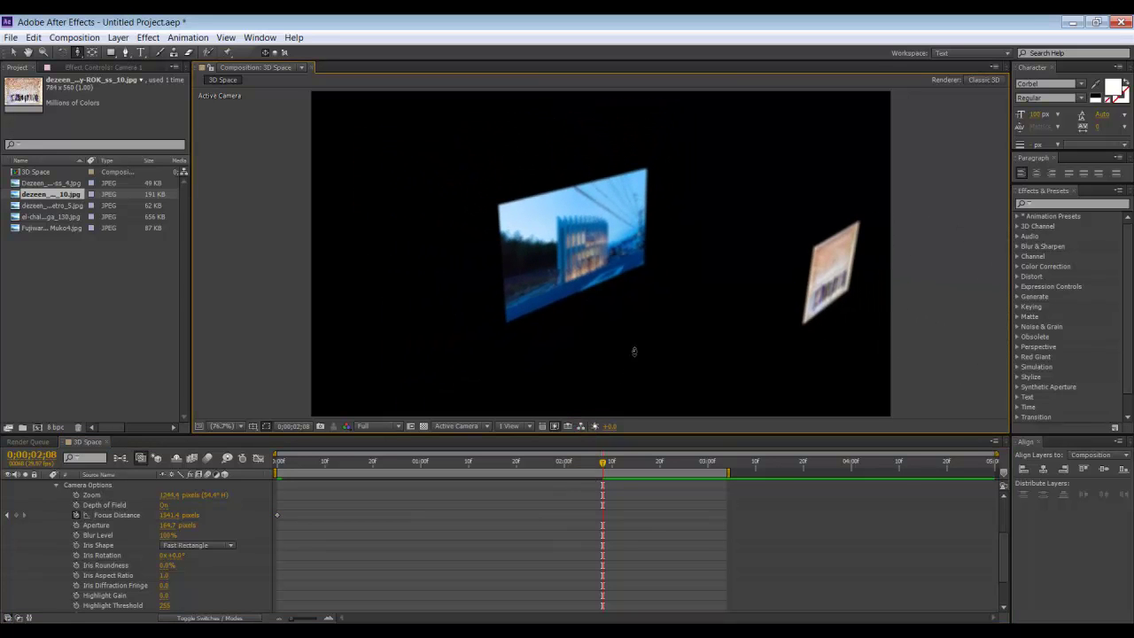
drag(660, 340, 739, 328)
Step: Set Camera 1's Focus Distance to about 1836 pixels at 2 seconds 8 frames
mouse_move(203, 536)
mouse_down()
mouse_move(147, 555)
mouse_move(565, 544)
mouse_move(56, 487)
mouse_move(565, 552)
mouse_move(603, 521)
mouse_move(456, 499)
mouse_move(57, 499)
mouse_up()
click(57, 487)
click(57, 496)
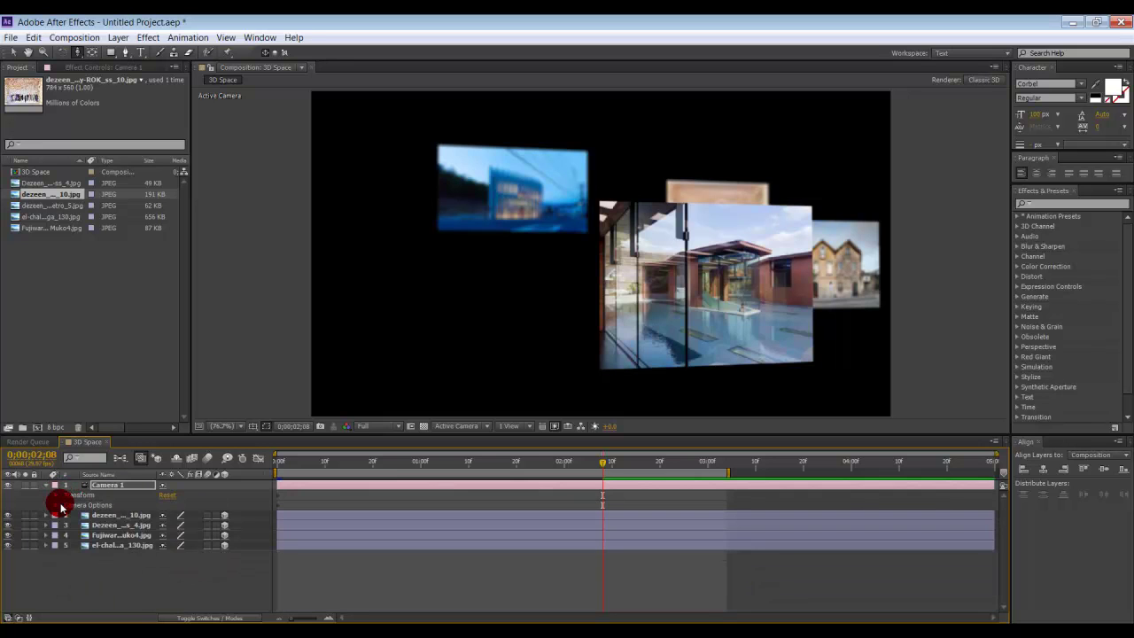
click(56, 506)
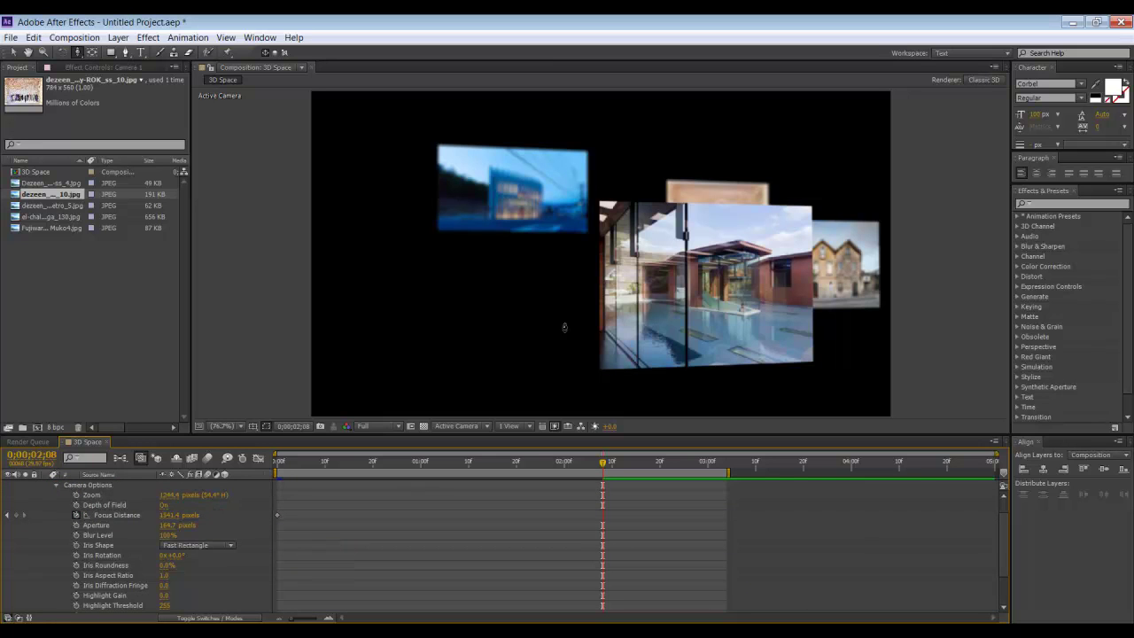
click(176, 501)
drag(173, 512, 331, 497)
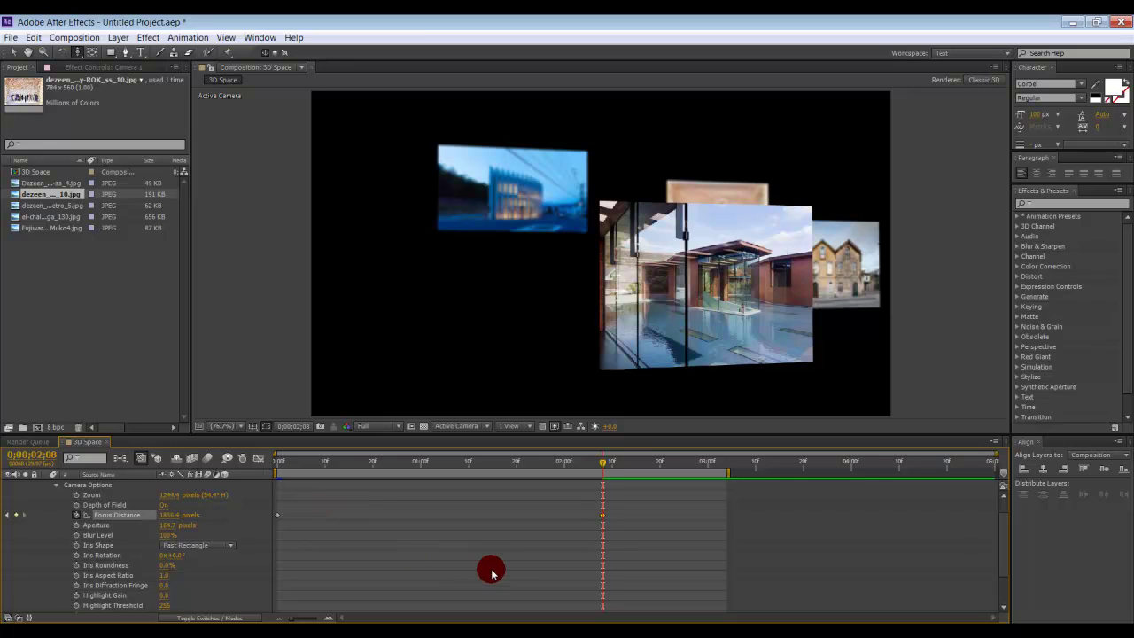
Step: Shorten the work area to end at about 2 seconds 19 frames and preview the camera move with the focus change
mouse_move(608, 462)
mouse_down()
mouse_move(289, 468)
mouse_move(626, 459)
mouse_up()
drag(728, 476, 650, 476)
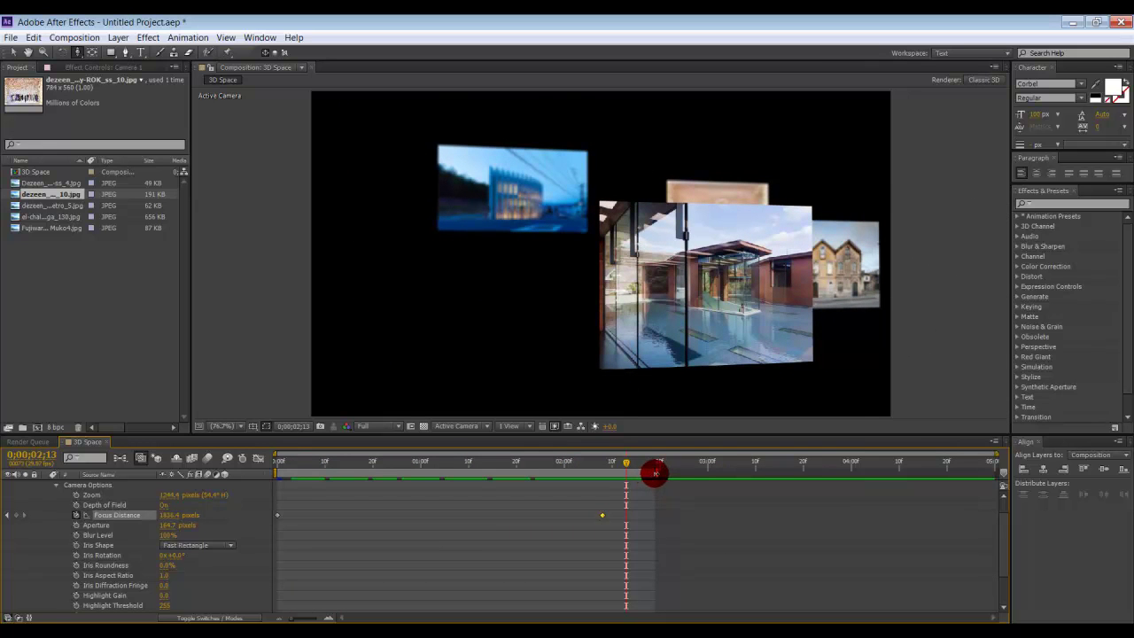
key(space)
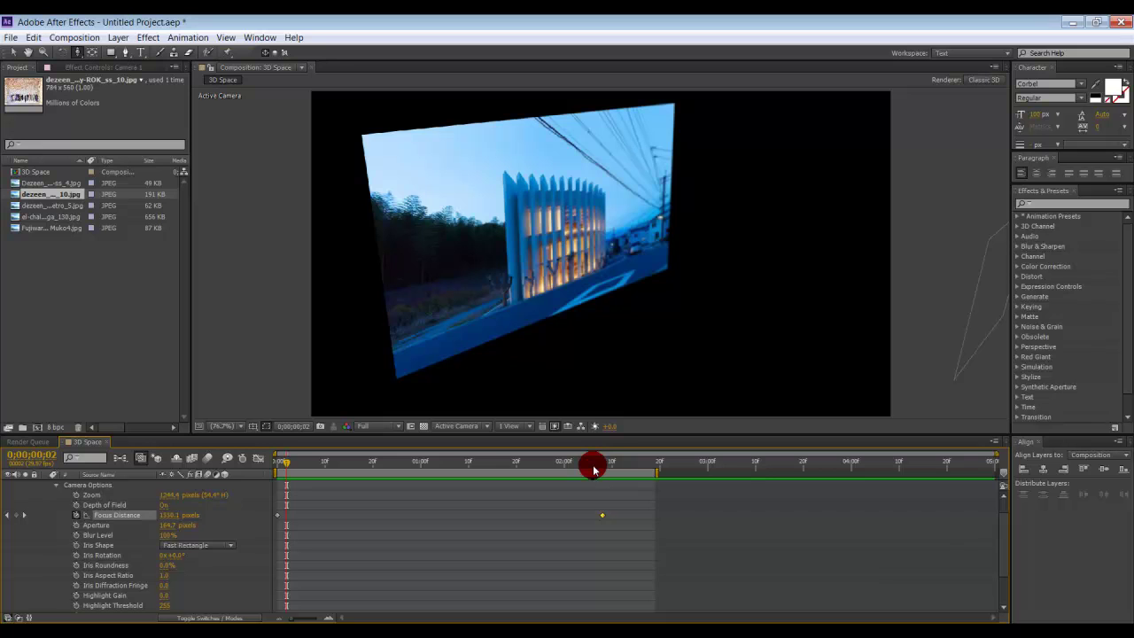
click(488, 587)
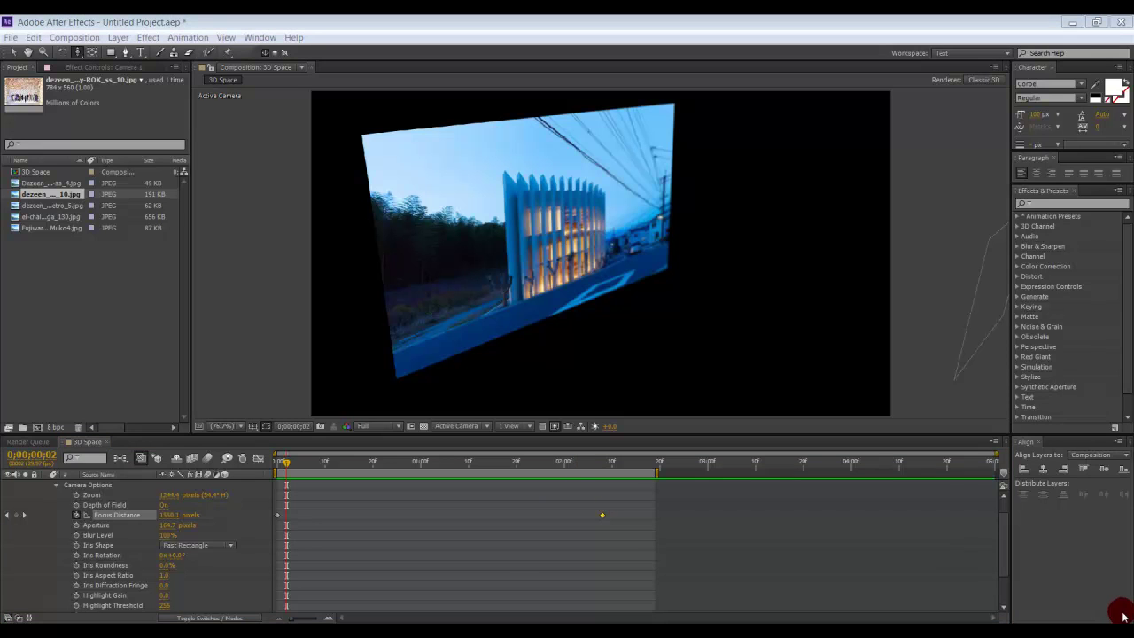
Step: Watch the example animation of folding pink strips in the media player, and return to After Effects
click(939, 548)
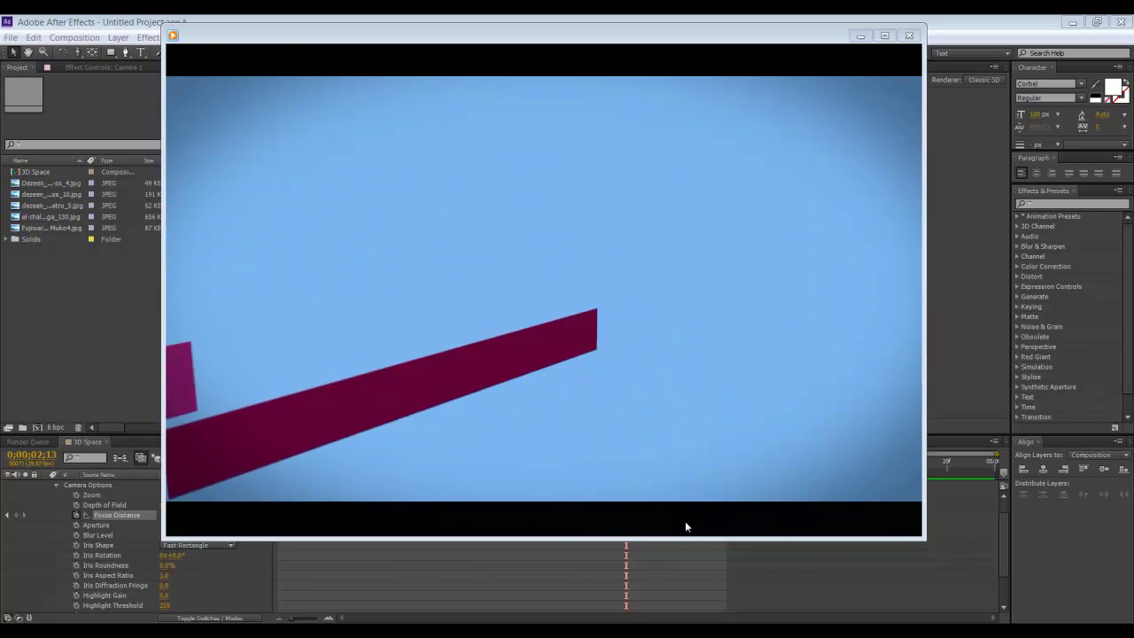
click(521, 446)
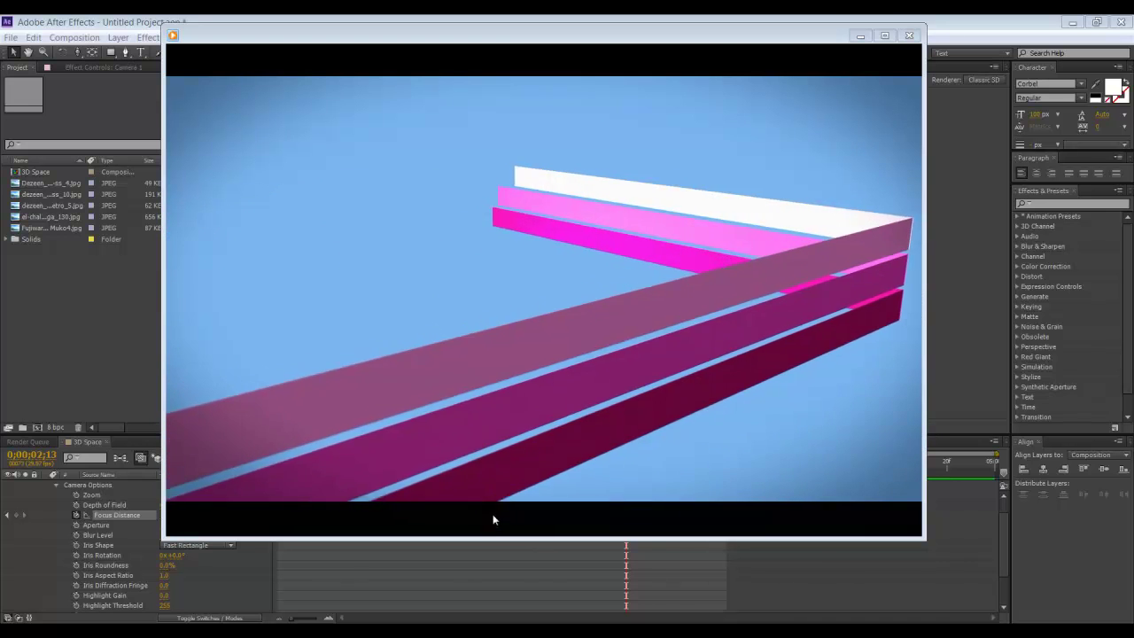
click(611, 557)
click(752, 613)
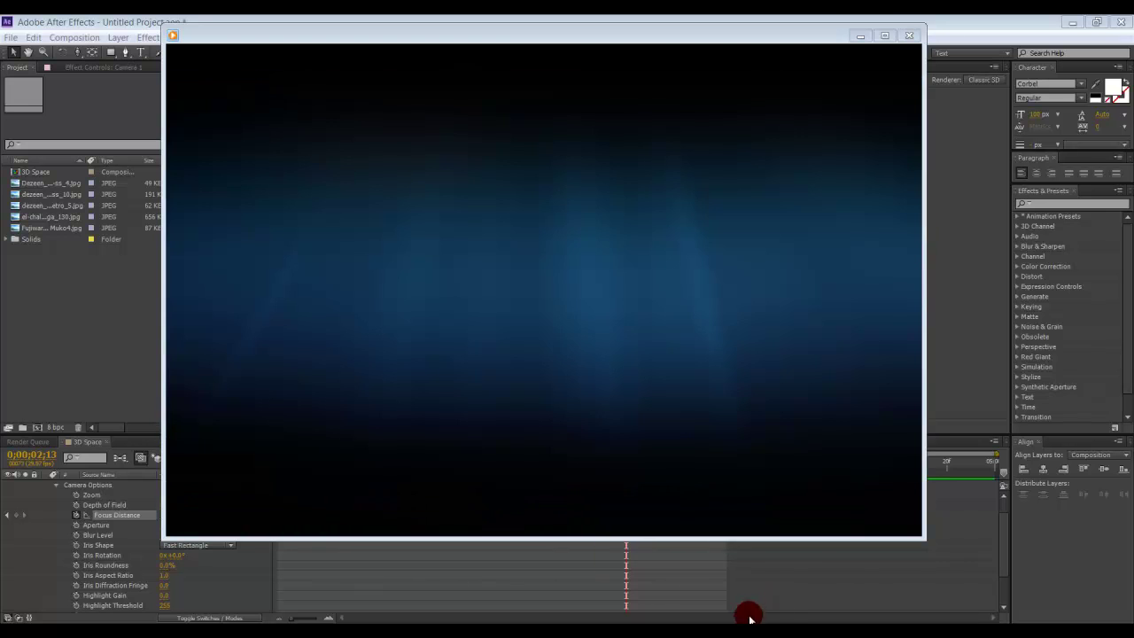
click(786, 614)
click(728, 563)
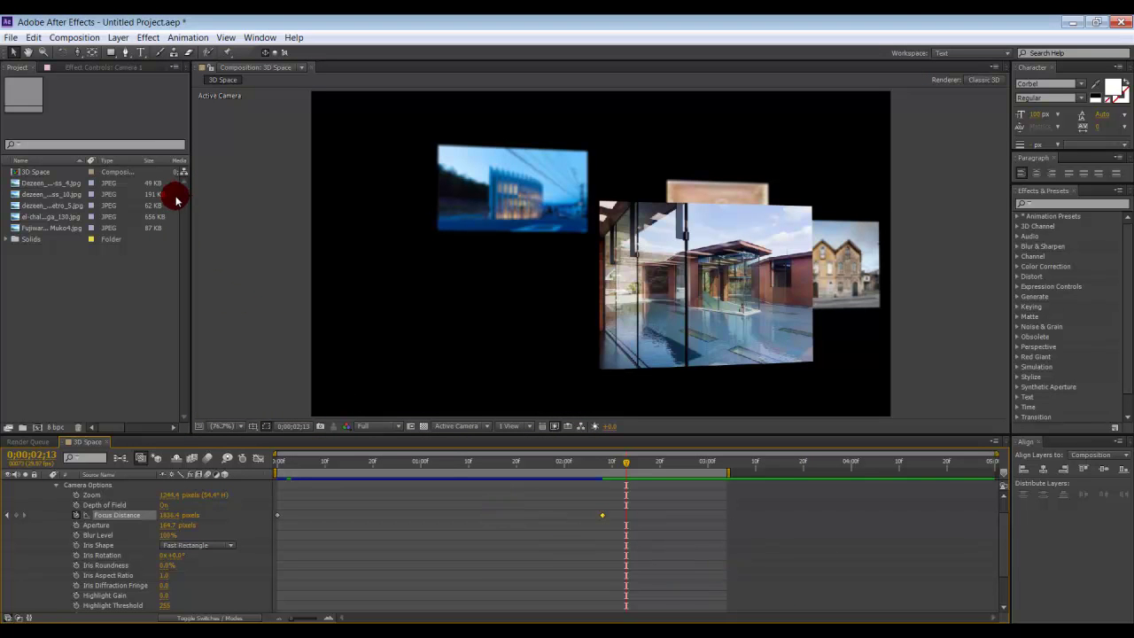
Step: Create a new composition named Three stripes with the HDV/HDTV 720 29.97 preset, a 5-second duration and background color #2F97C3
click(89, 38)
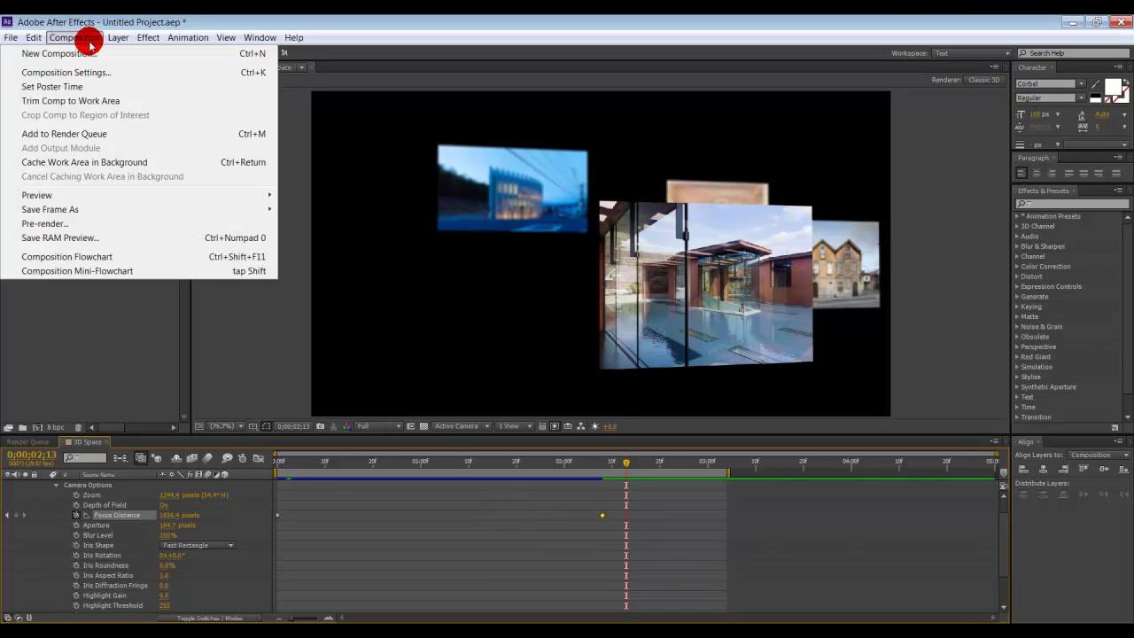
click(90, 54)
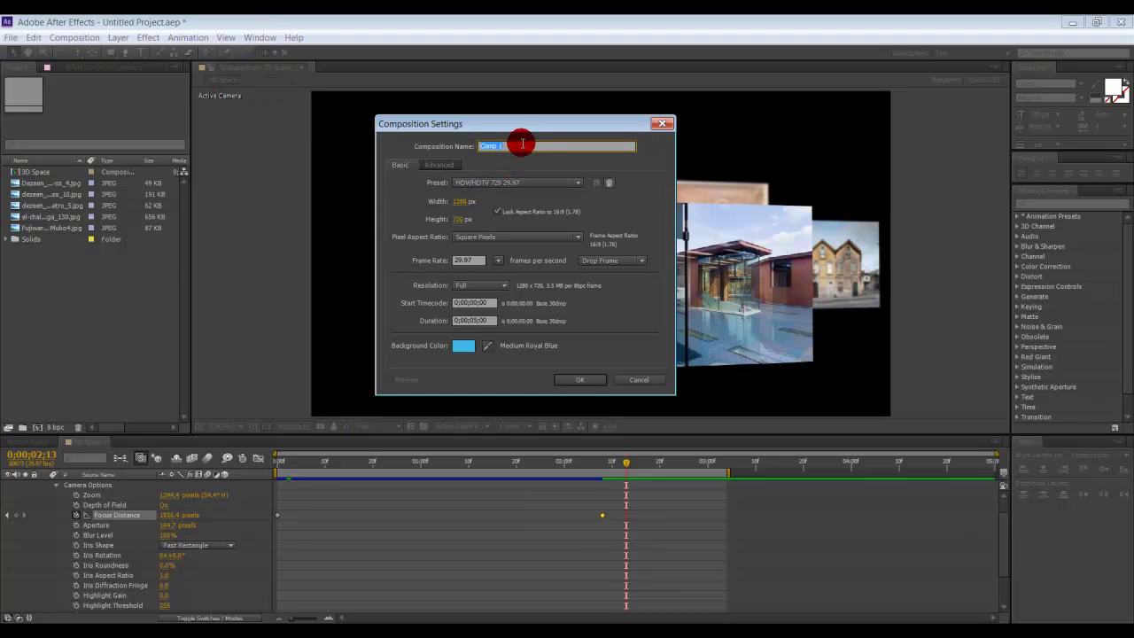
text(Three stripes)
click(462, 346)
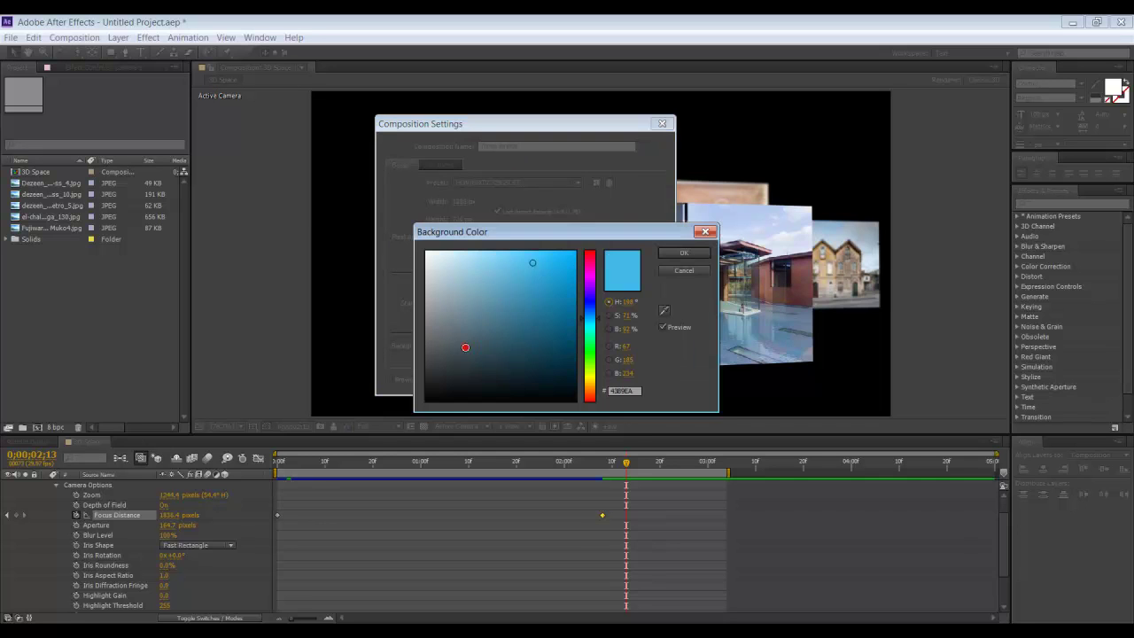
mouse_move(514, 339)
mouse_down()
mouse_move(532, 309)
mouse_move(511, 296)
mouse_move(532, 324)
mouse_move(540, 285)
mouse_up()
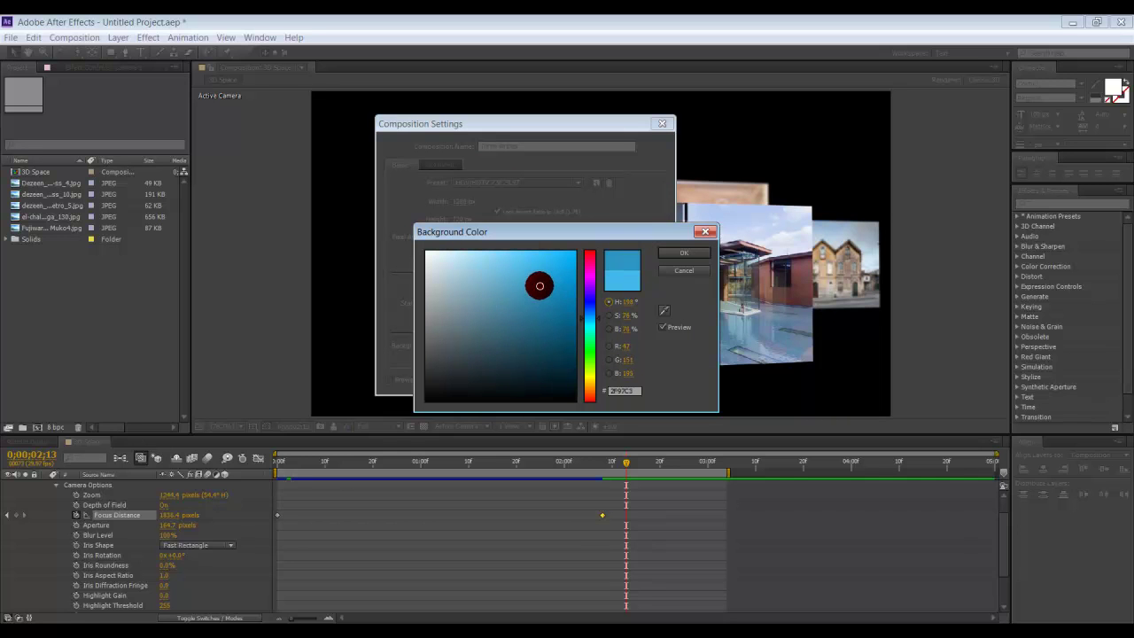
click(690, 255)
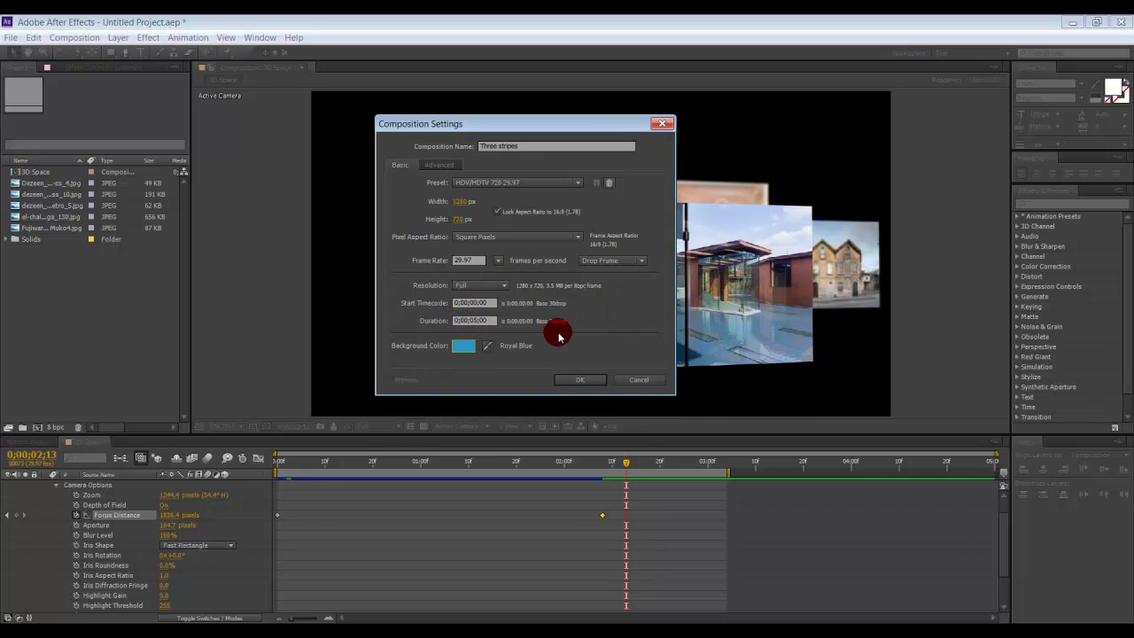
click(588, 379)
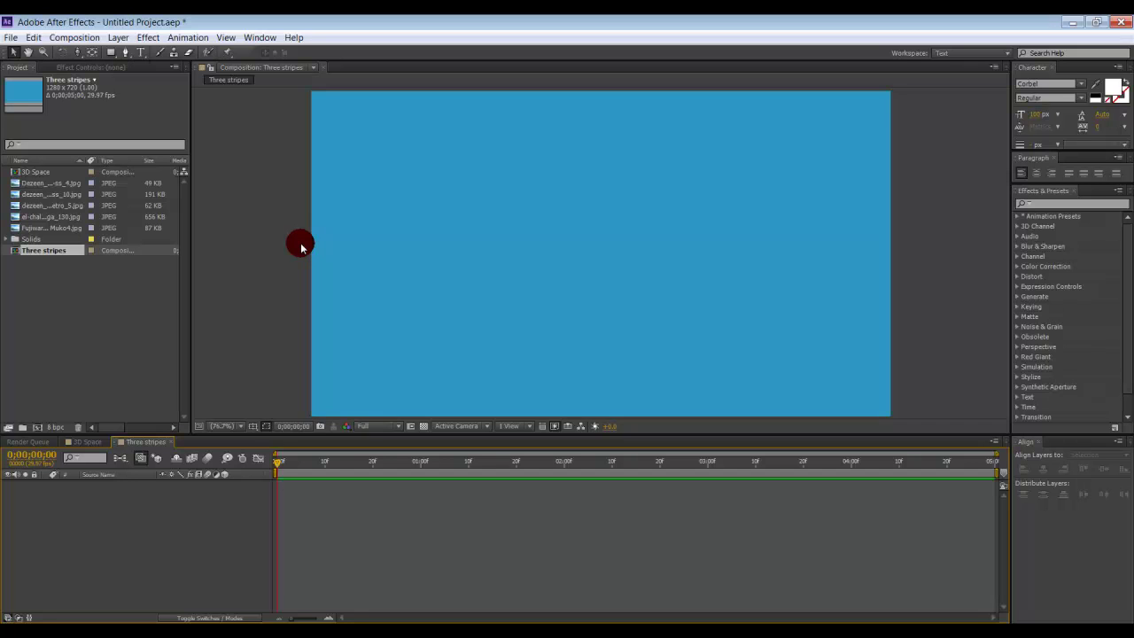
Step: Start a new solid layer and set its color to magenta #AB33C5
click(123, 41)
mouse_move(129, 54)
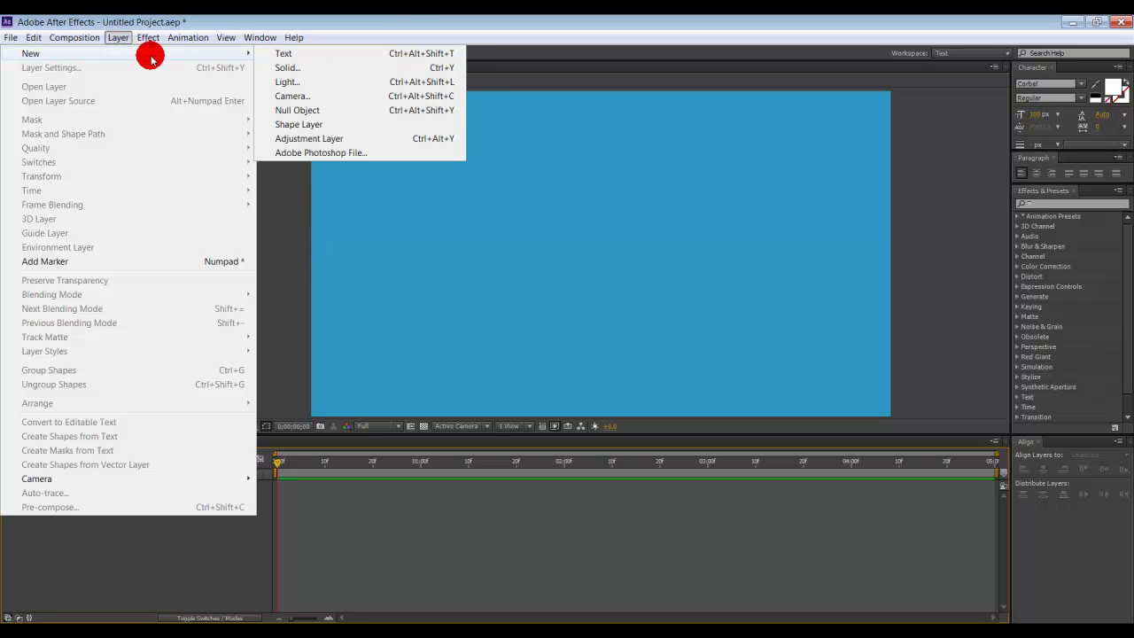
click(290, 67)
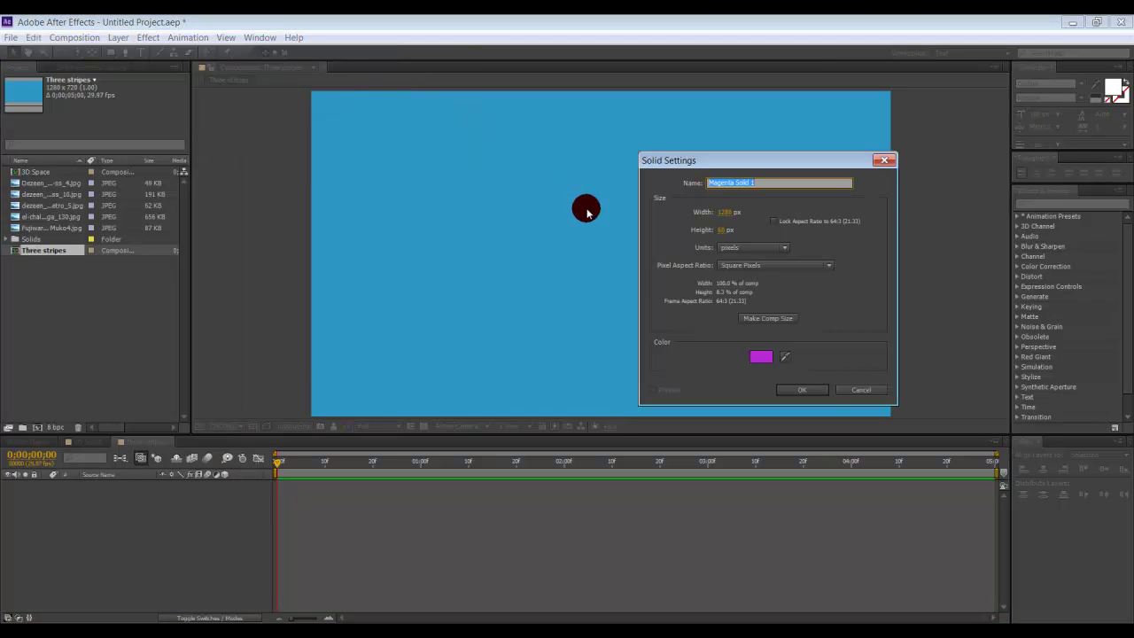
click(761, 356)
mouse_move(557, 294)
mouse_down()
mouse_move(539, 261)
mouse_move(537, 284)
mouse_up()
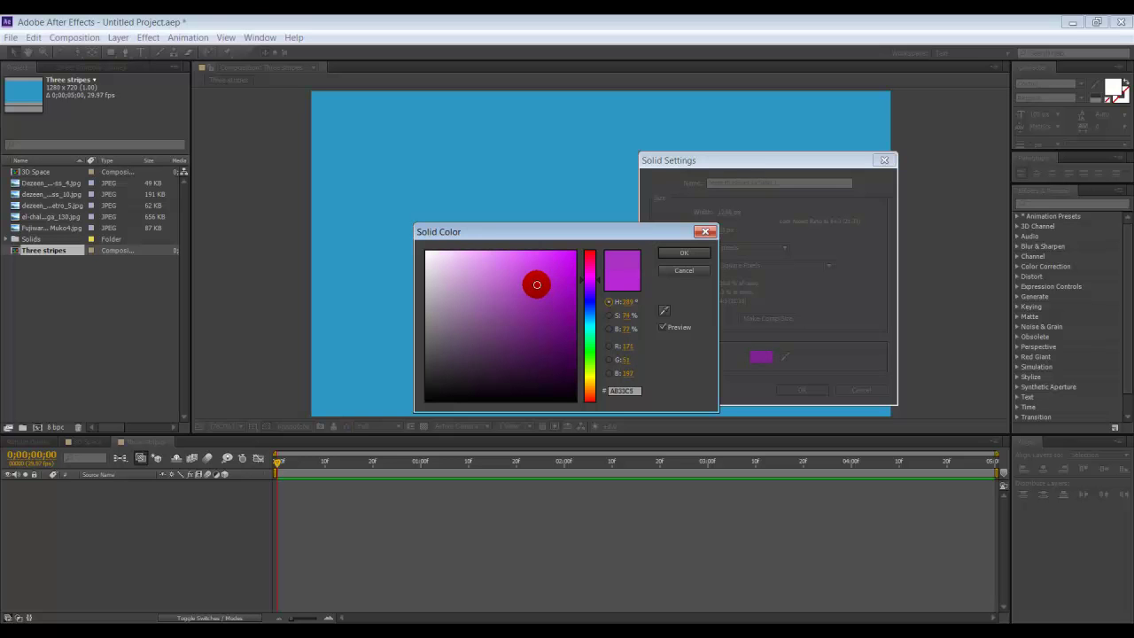
click(682, 254)
click(794, 293)
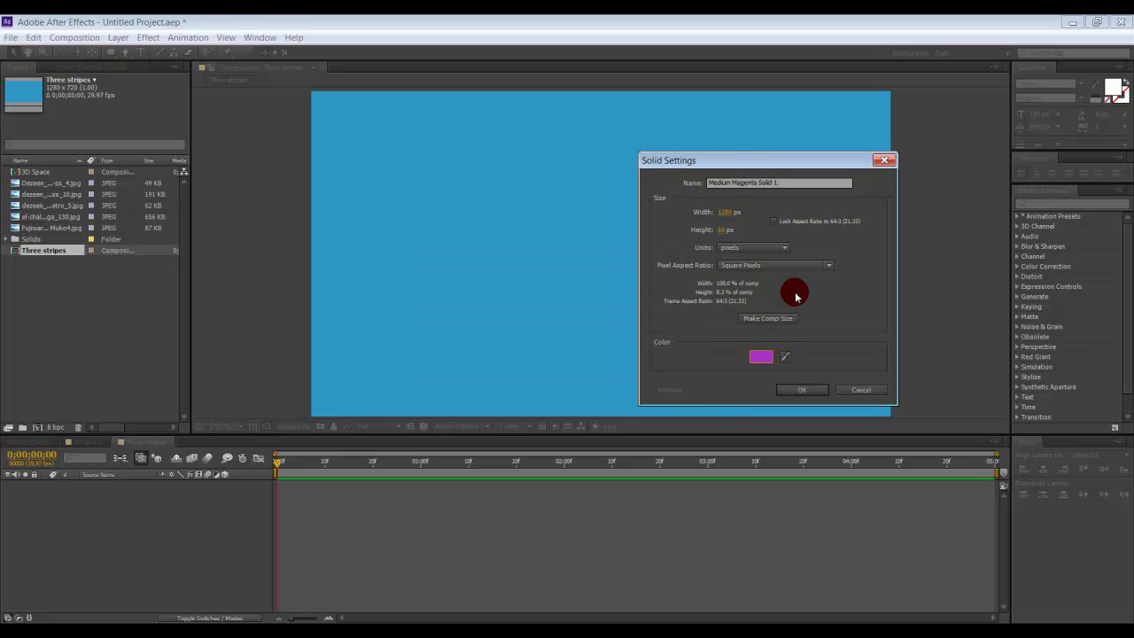
Step: Match the solid to the composition size, set its height to 50 px, and create it
click(785, 321)
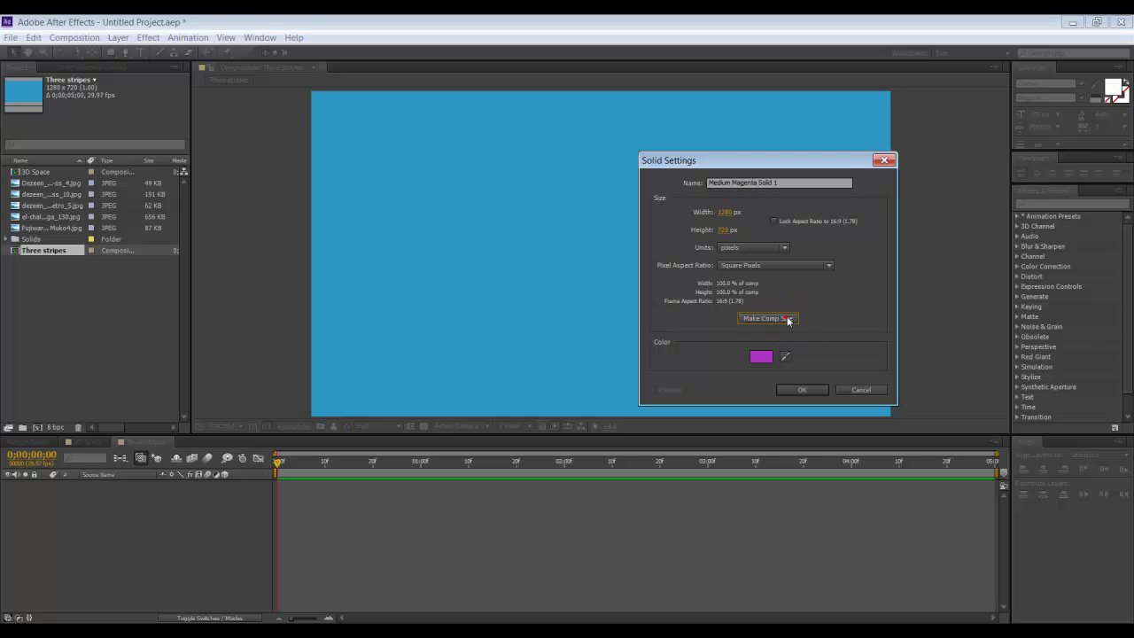
click(825, 322)
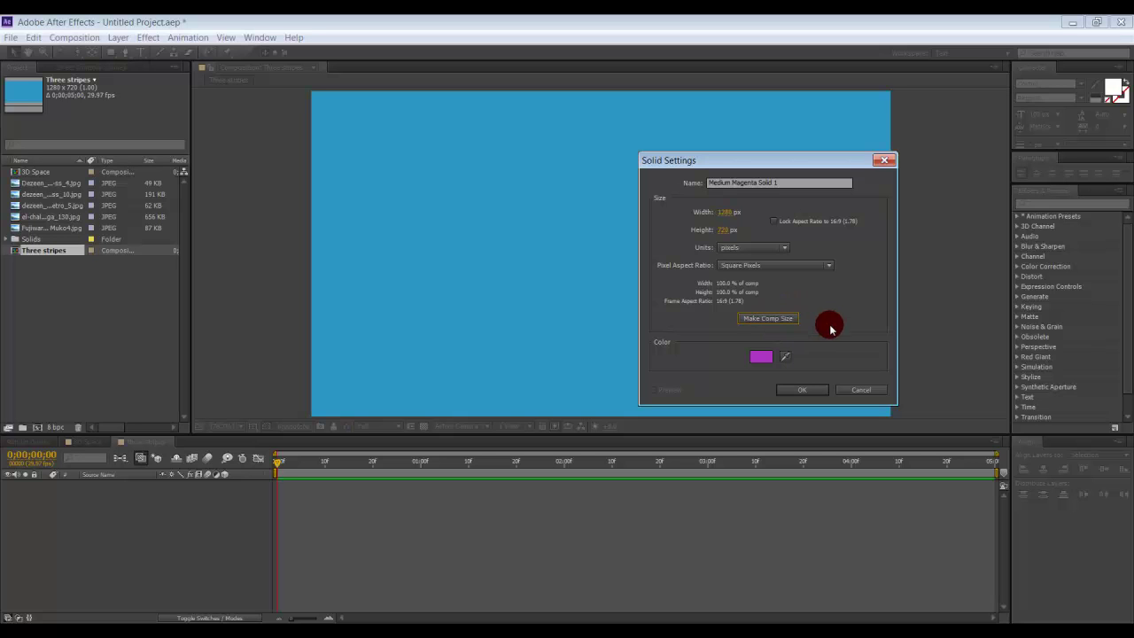
click(726, 232)
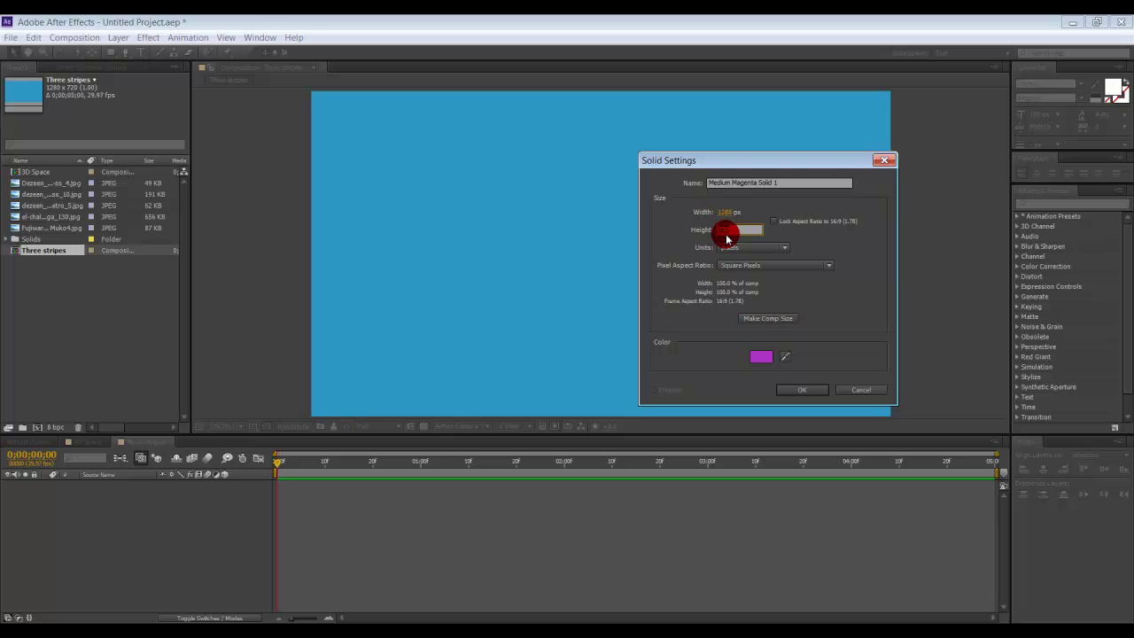
text(50)
click(787, 393)
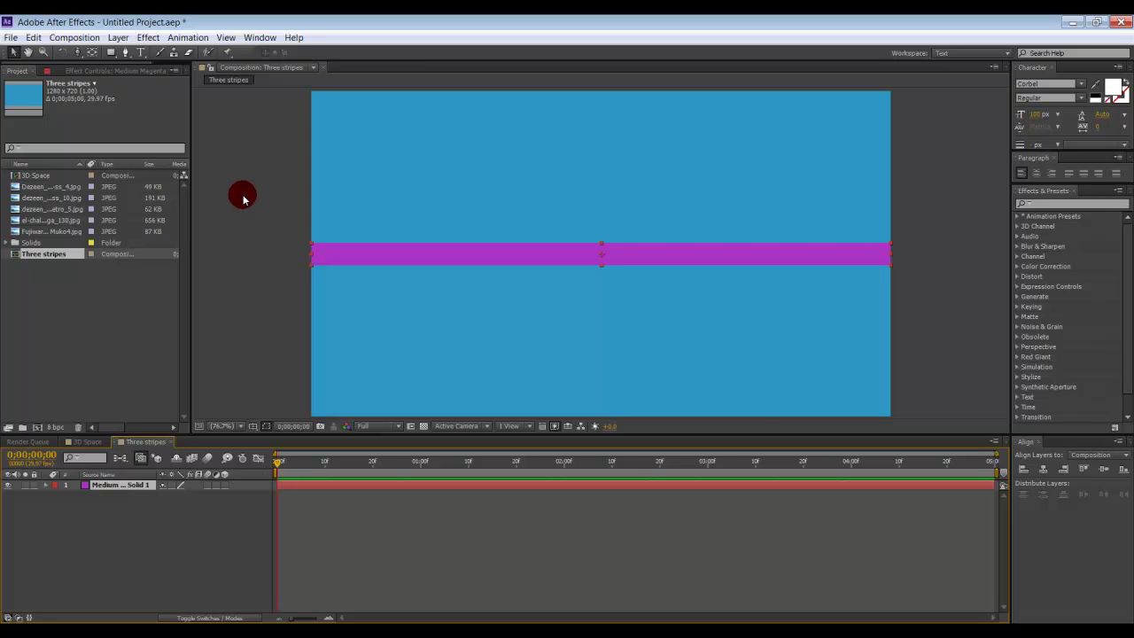
Step: Draw a small rectangular mask on the solid just outside the composition's left edge, and enable Mask Path keyframing at the first frame
click(113, 53)
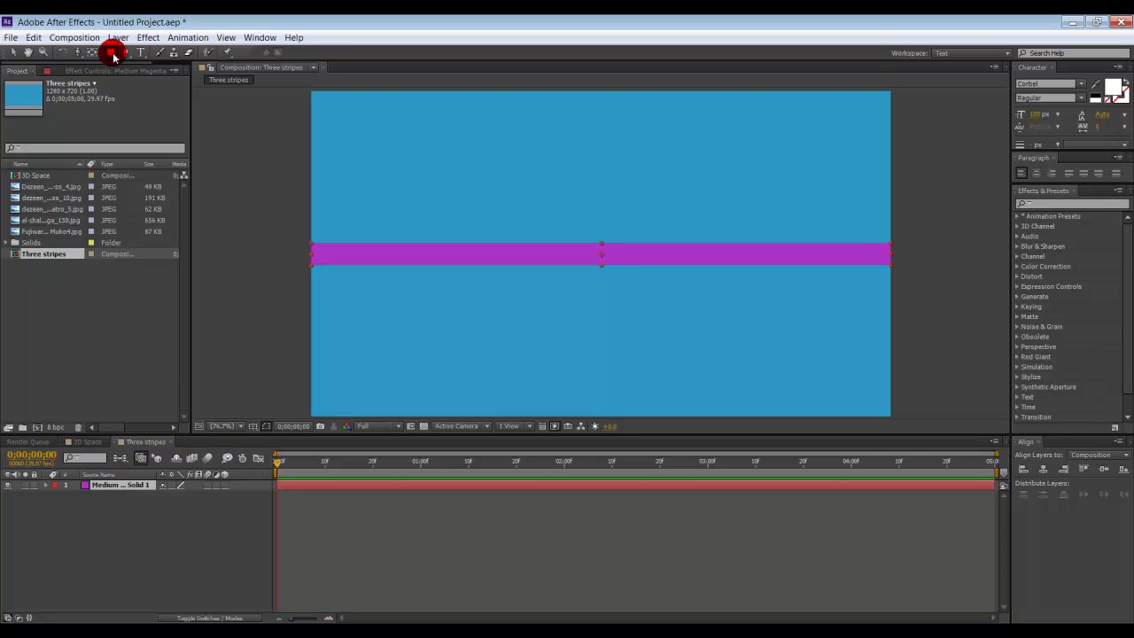
drag(285, 233, 305, 276)
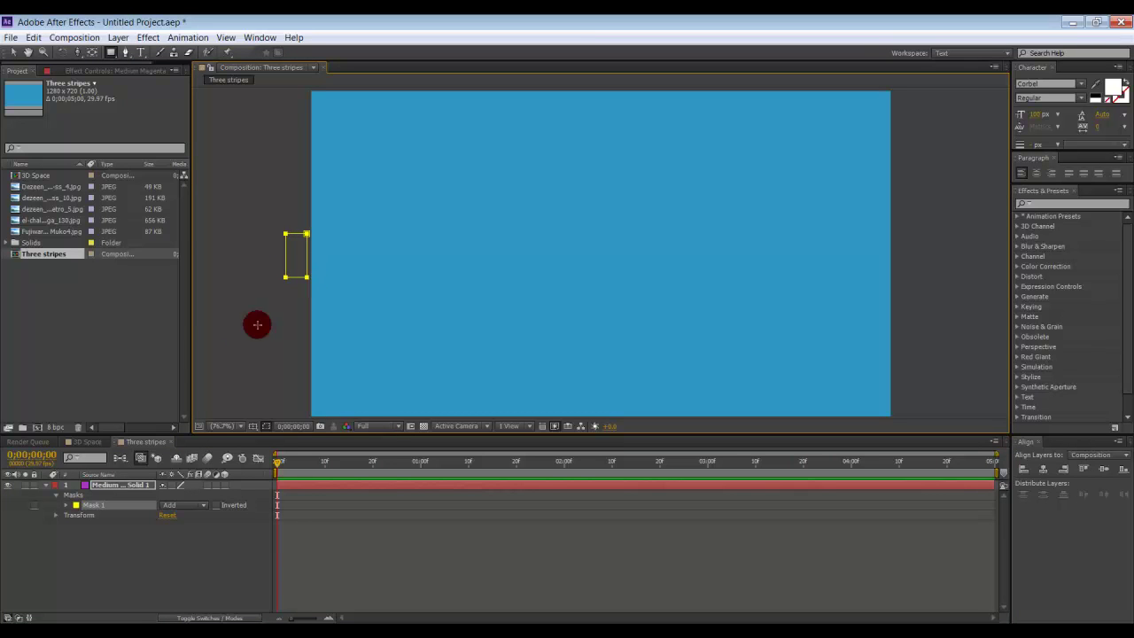
click(66, 506)
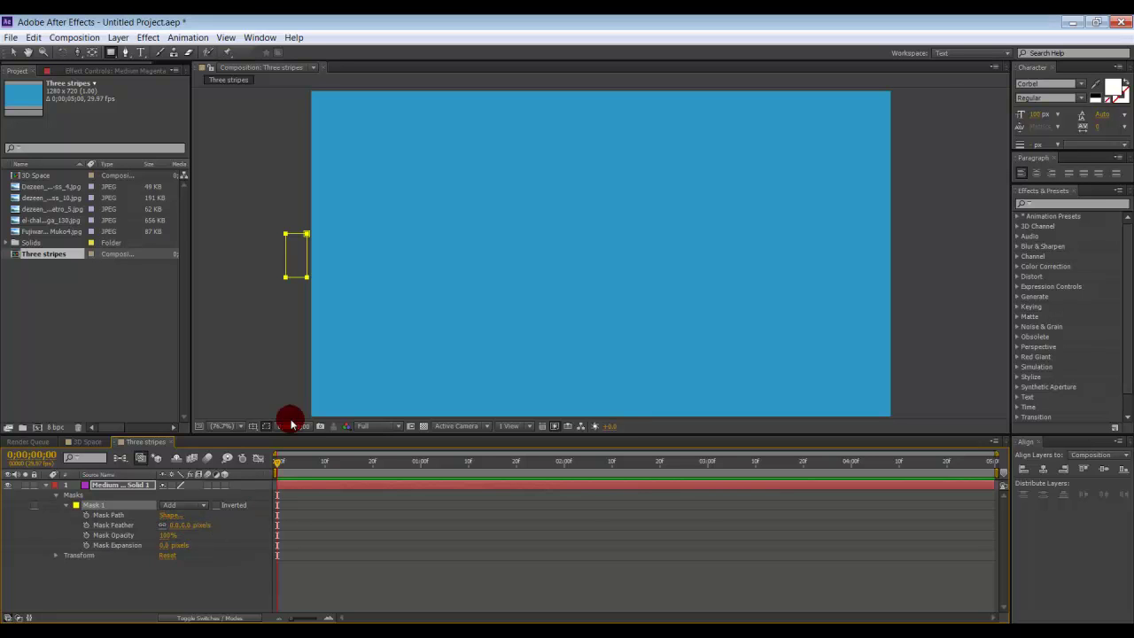
click(86, 515)
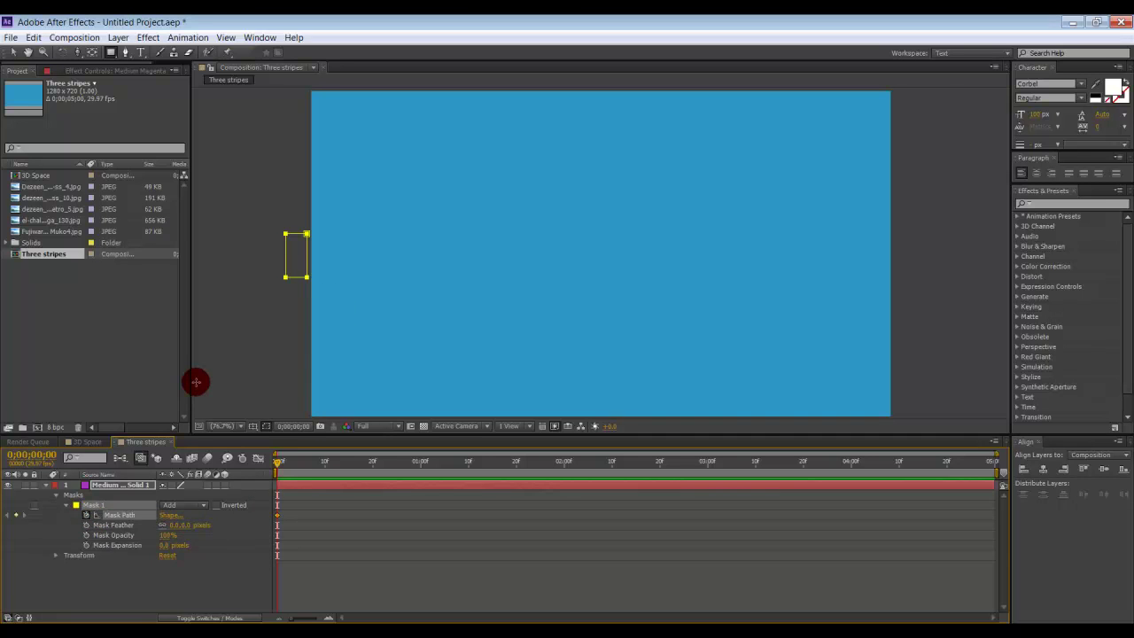
Step: Try stretching the mask's right edge across the full strip at the first frame, and undo it
click(139, 485)
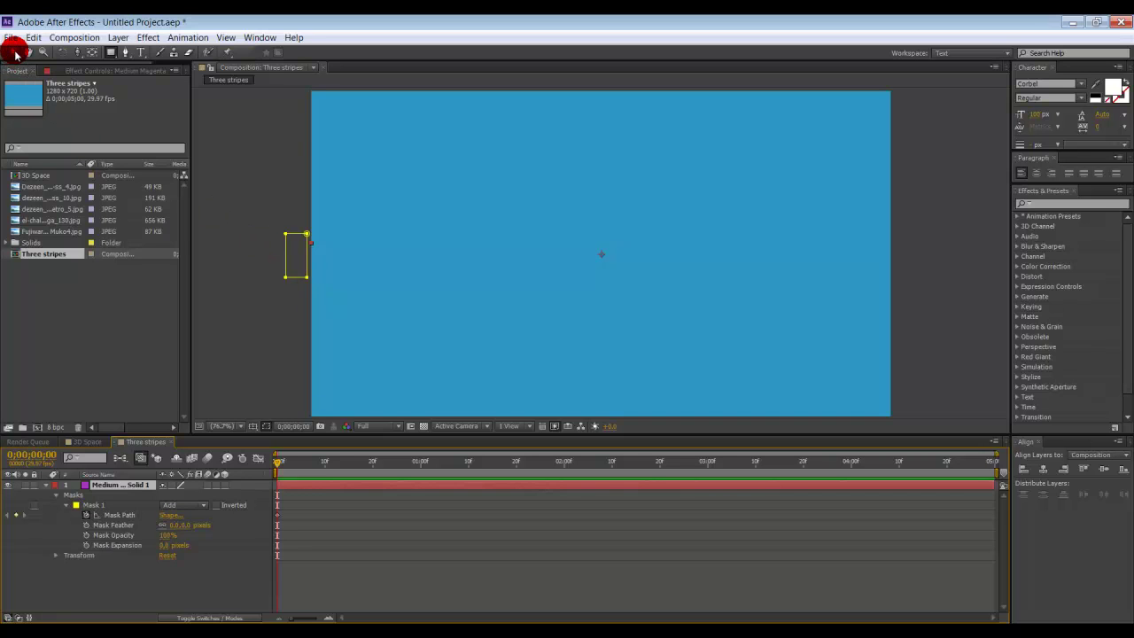
click(14, 53)
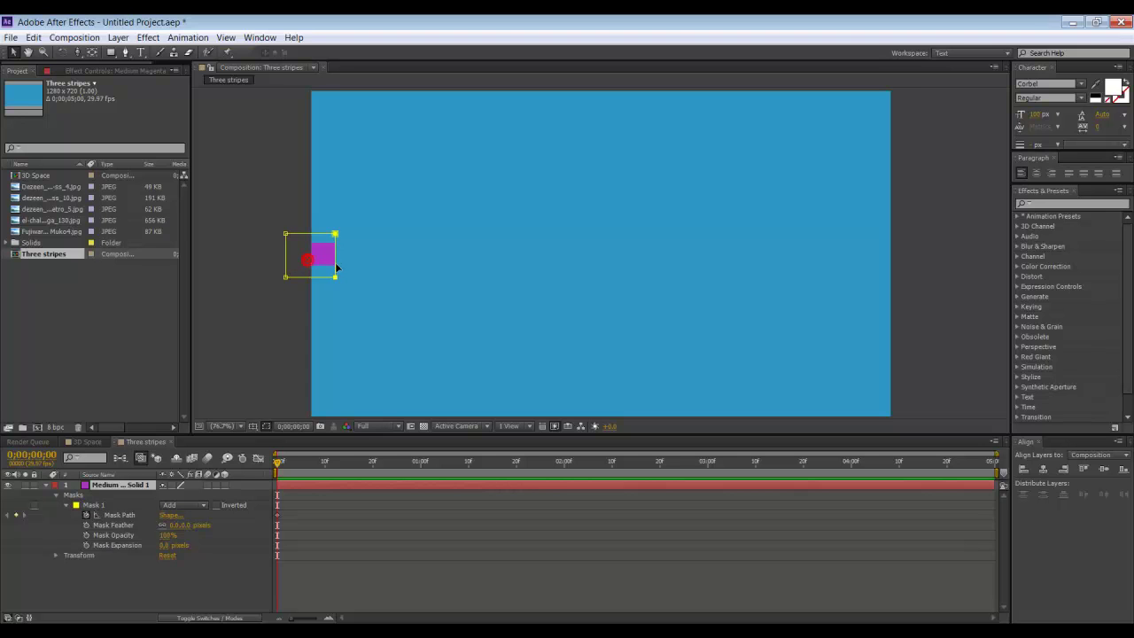
drag(307, 262, 888, 275)
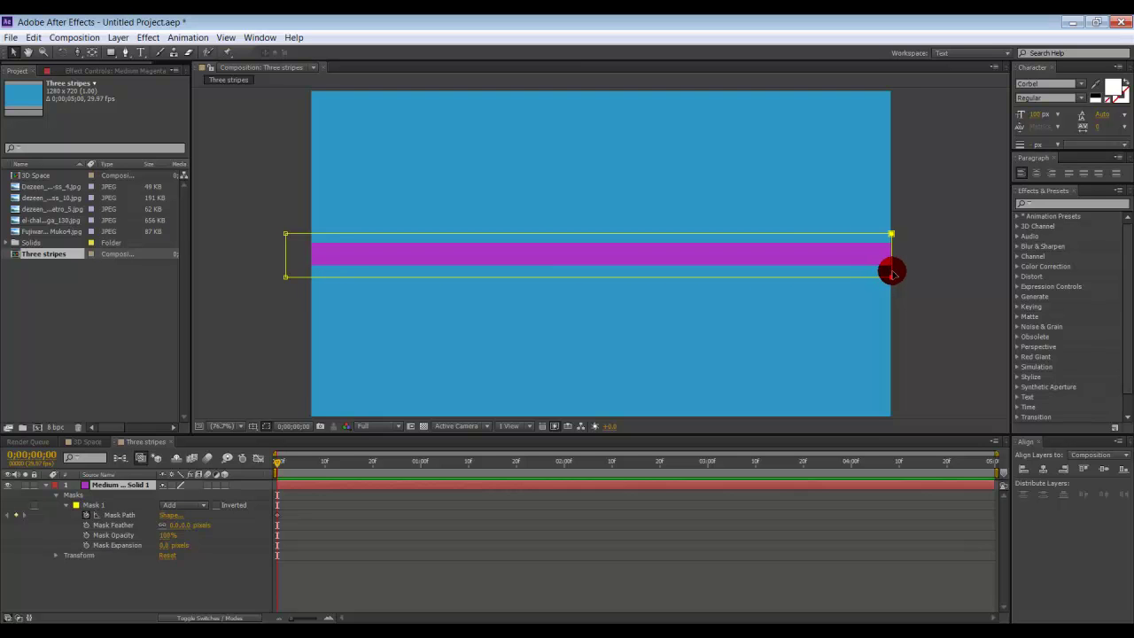
drag(892, 274, 892, 274)
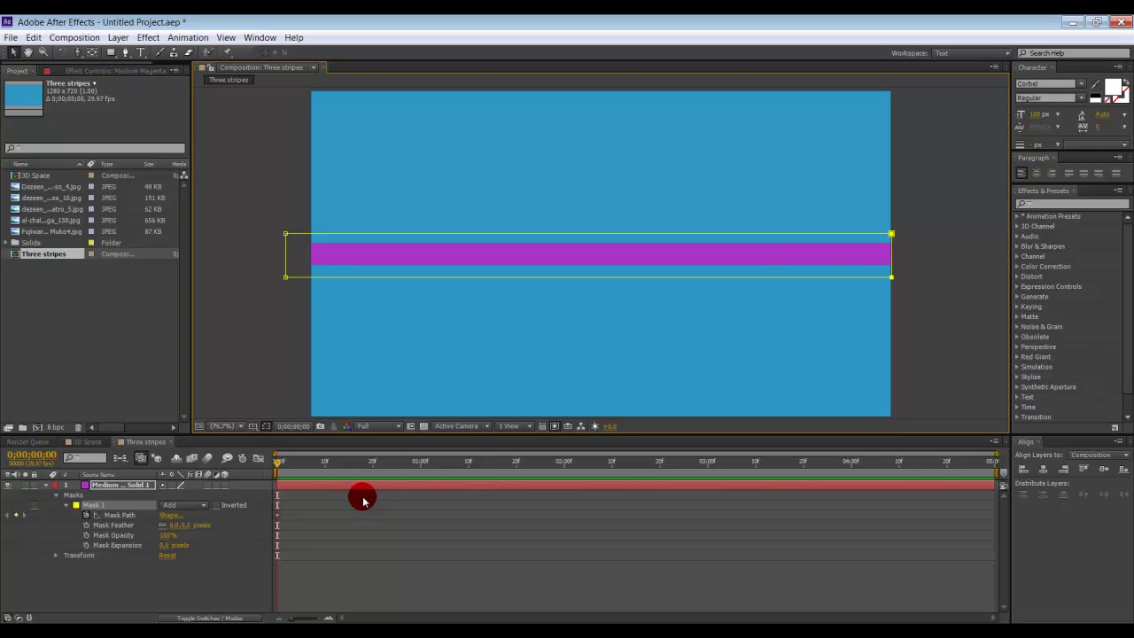
key(ctrl+z)
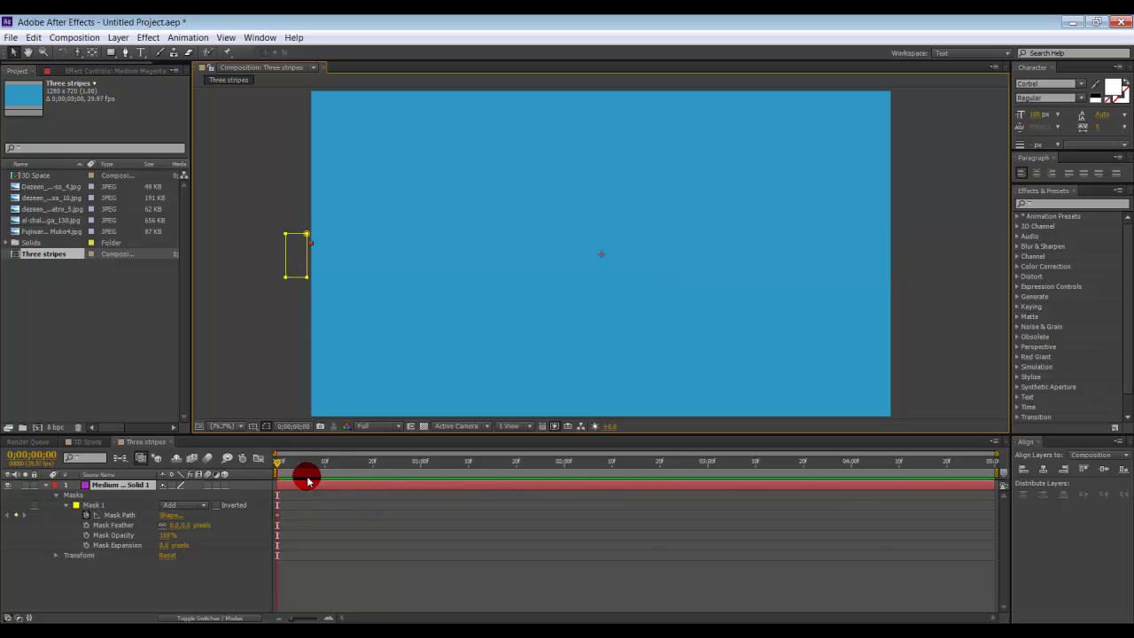
Step: At 1 second, stretch the mask's right edge just past the composition's right edge to reveal the whole strip
click(86, 514)
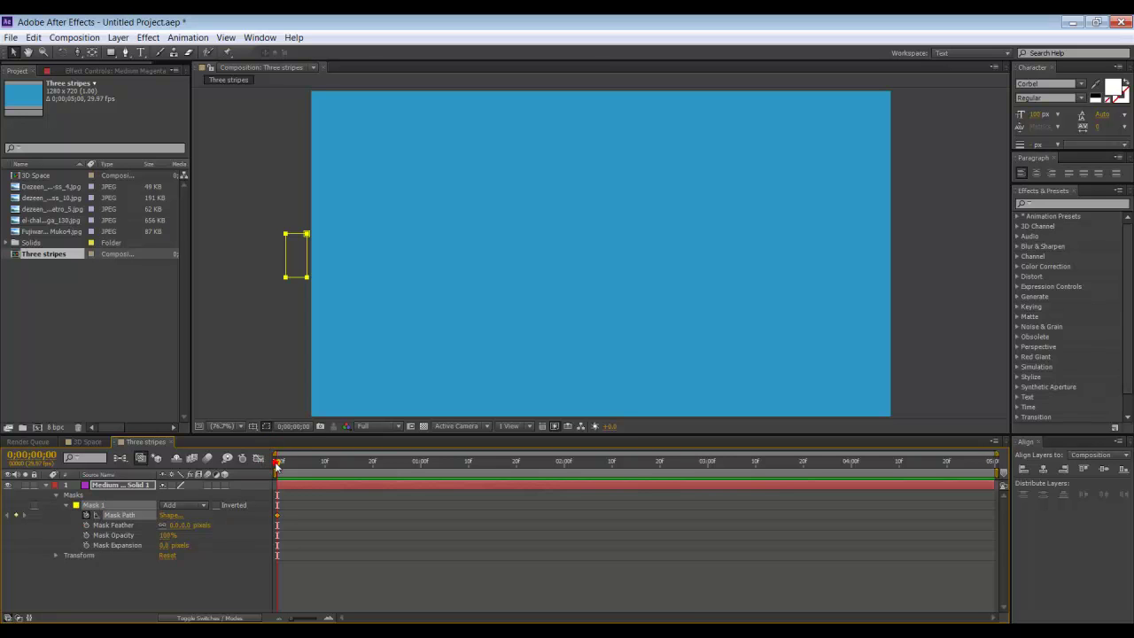
drag(278, 466, 427, 479)
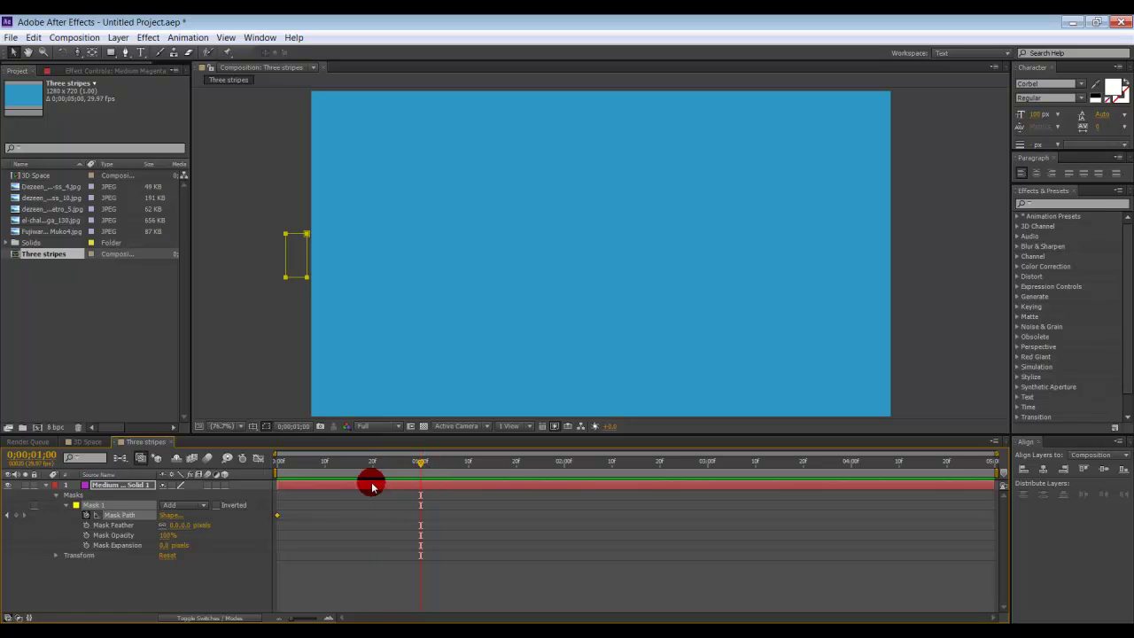
click(125, 491)
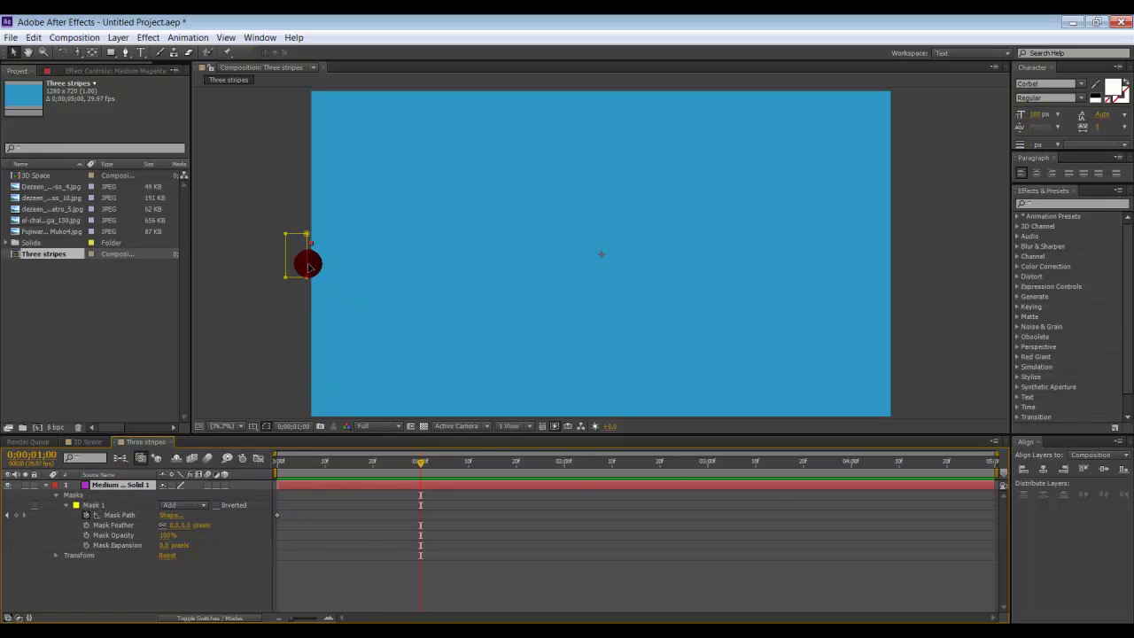
drag(315, 266, 892, 270)
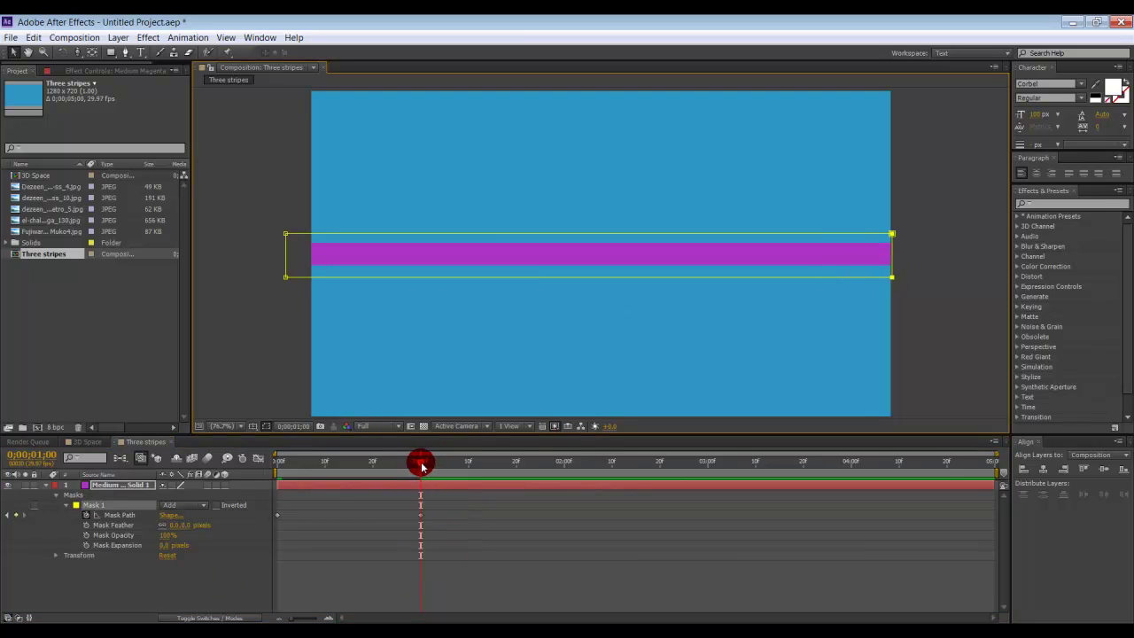
Step: Shorten the work area to end shortly after the 1-second keyframe and preview the strip's reveal
drag(393, 465, 358, 470)
drag(995, 470, 444, 493)
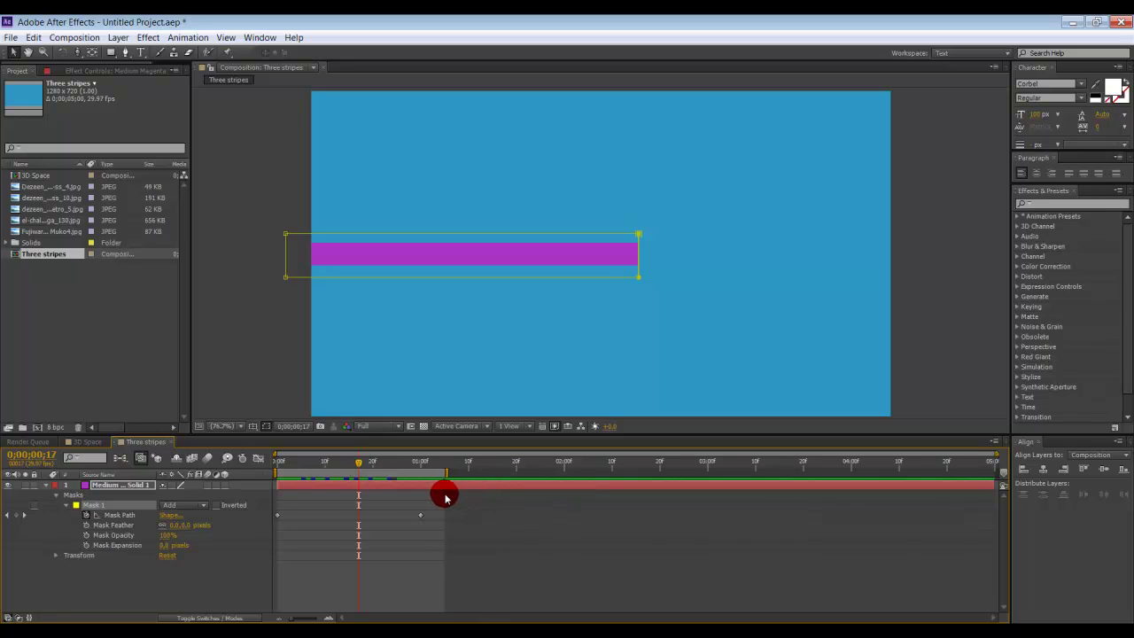
key(space)
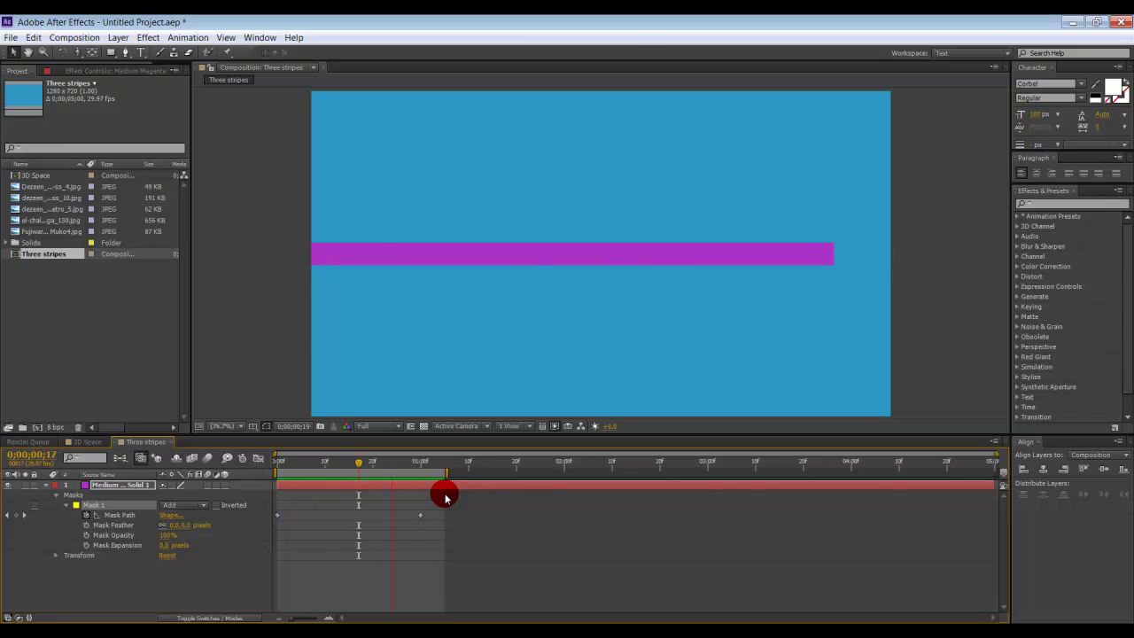
key(space)
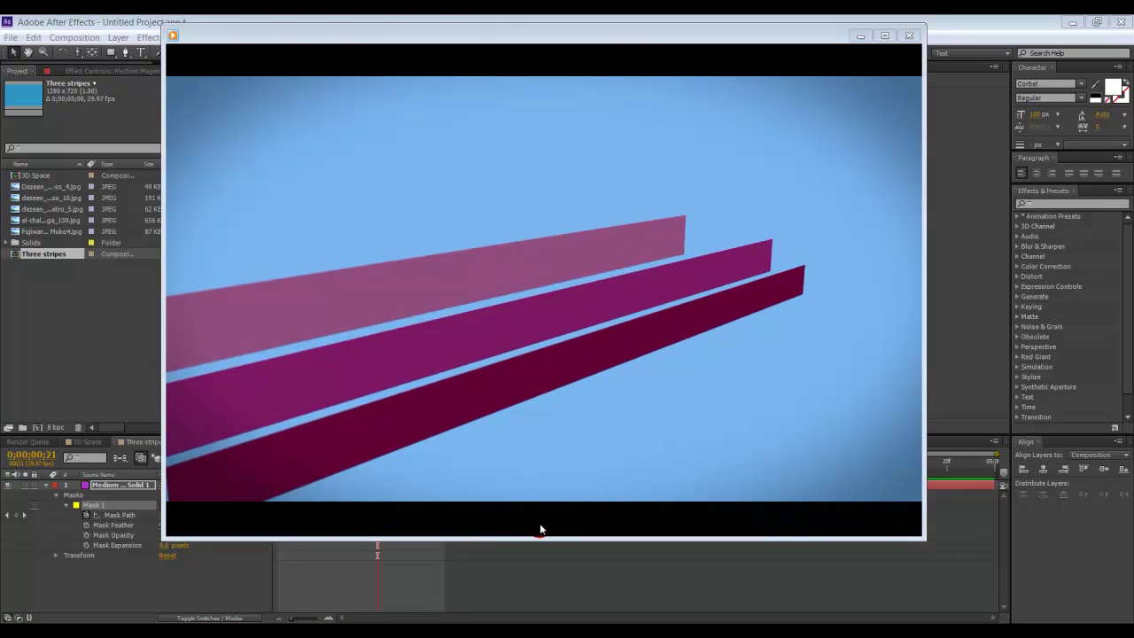
Step: Examine the staggered strips in the example animation in the media player, and return to After Effects
click(540, 524)
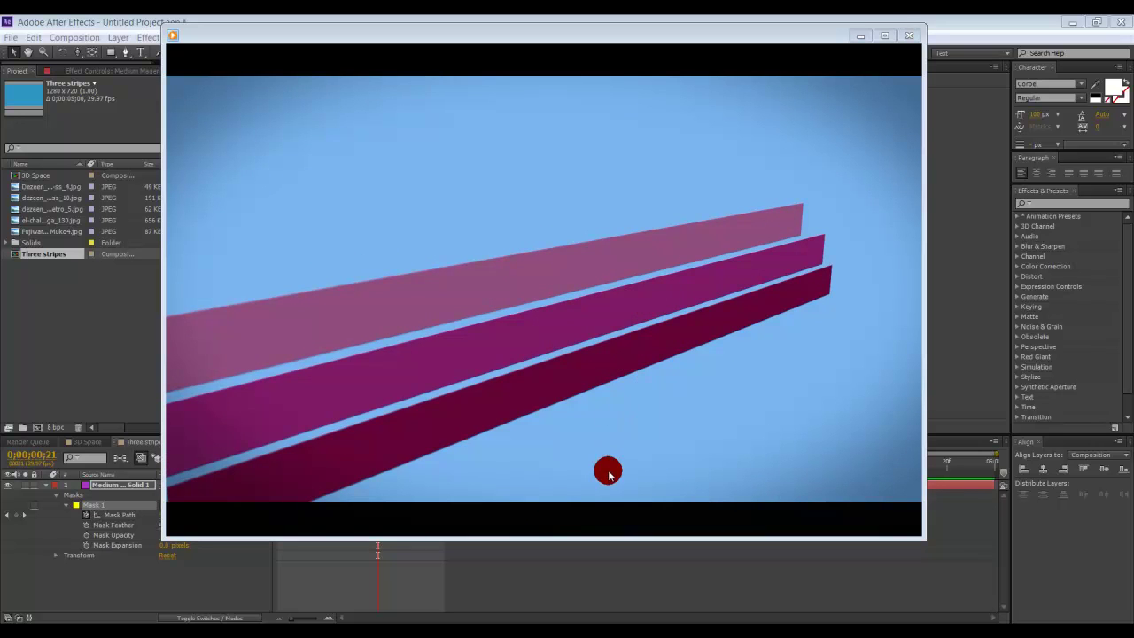
click(547, 519)
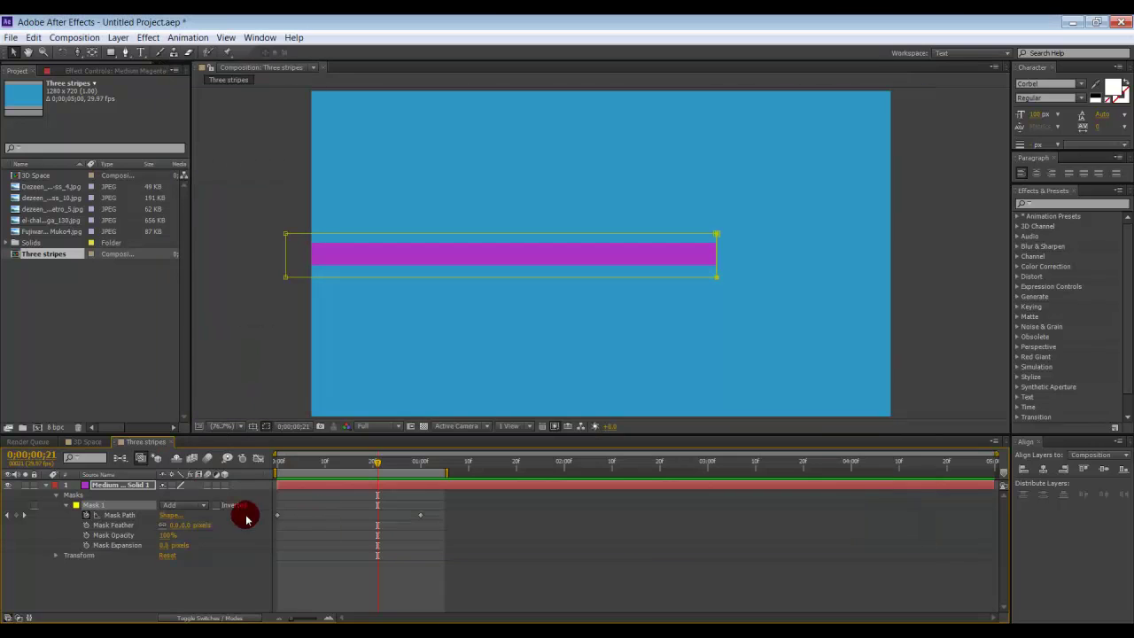
Step: Collapse the magenta strip layer's properties and duplicate the layer
click(47, 485)
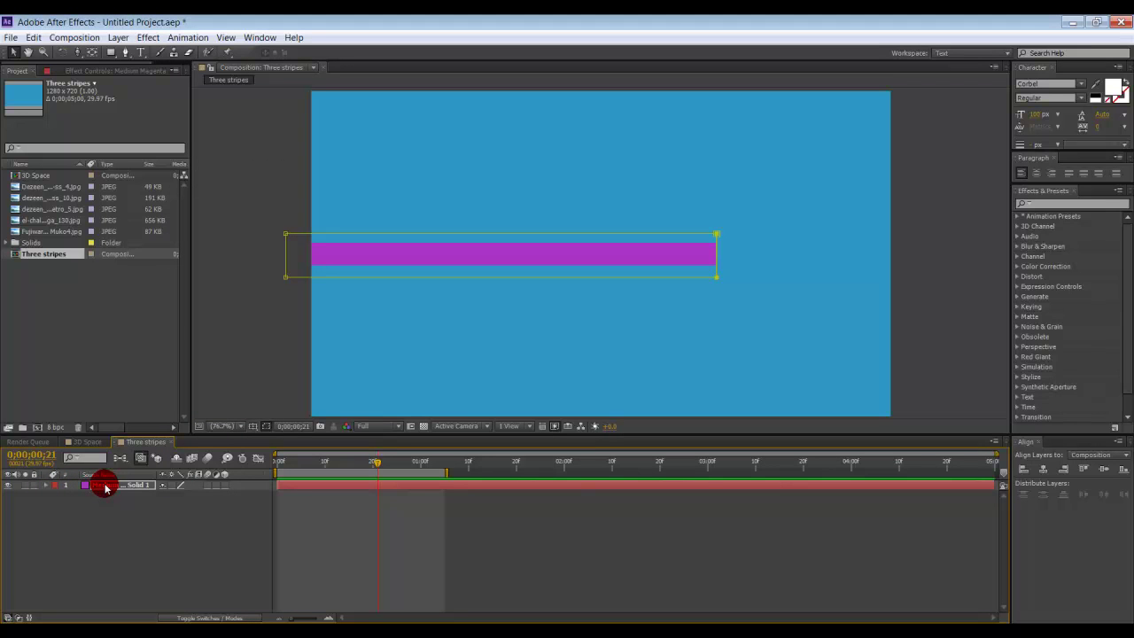
click(104, 487)
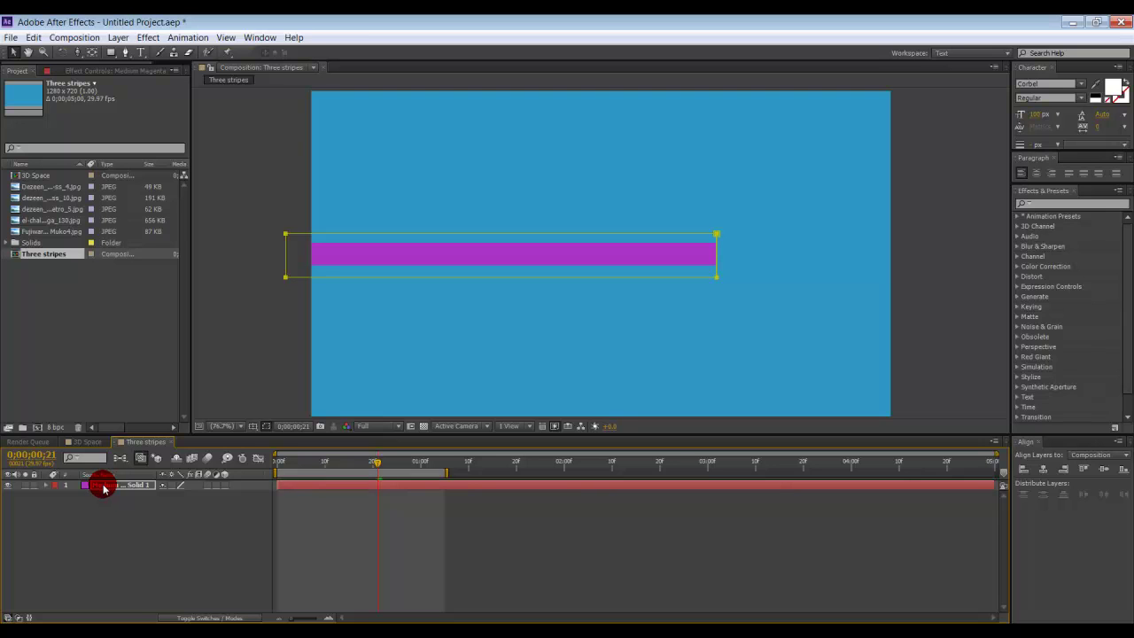
click(109, 496)
click(124, 487)
key(ctrl+d)
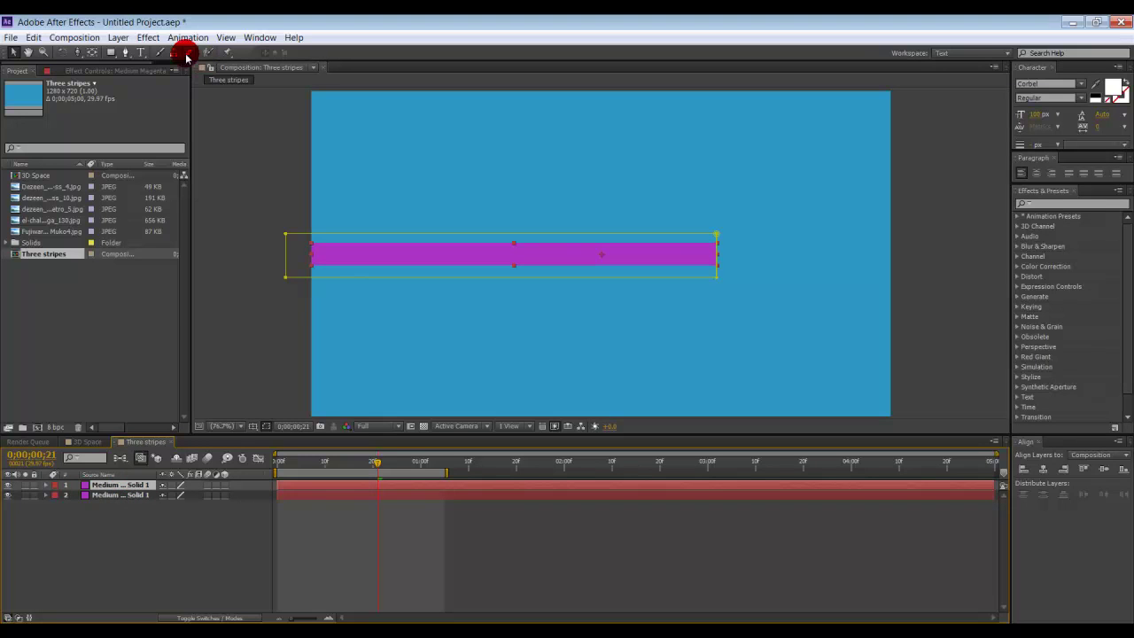
Step: Recolor the duplicated strip on the top layer to light magenta E67CFD and save it as a new solid
click(119, 37)
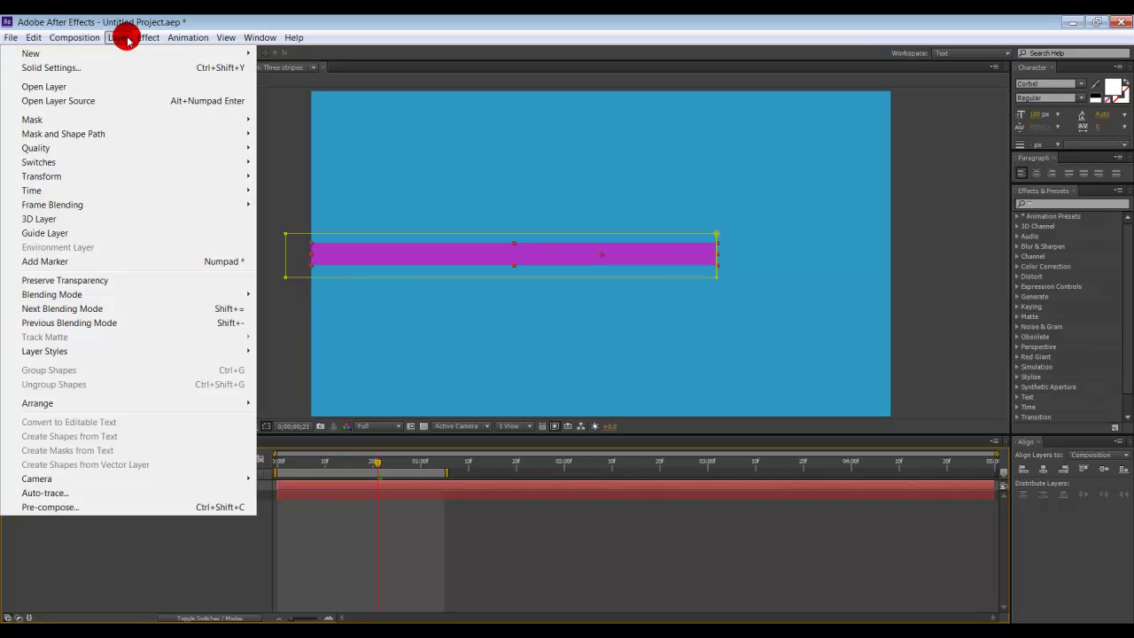
click(123, 68)
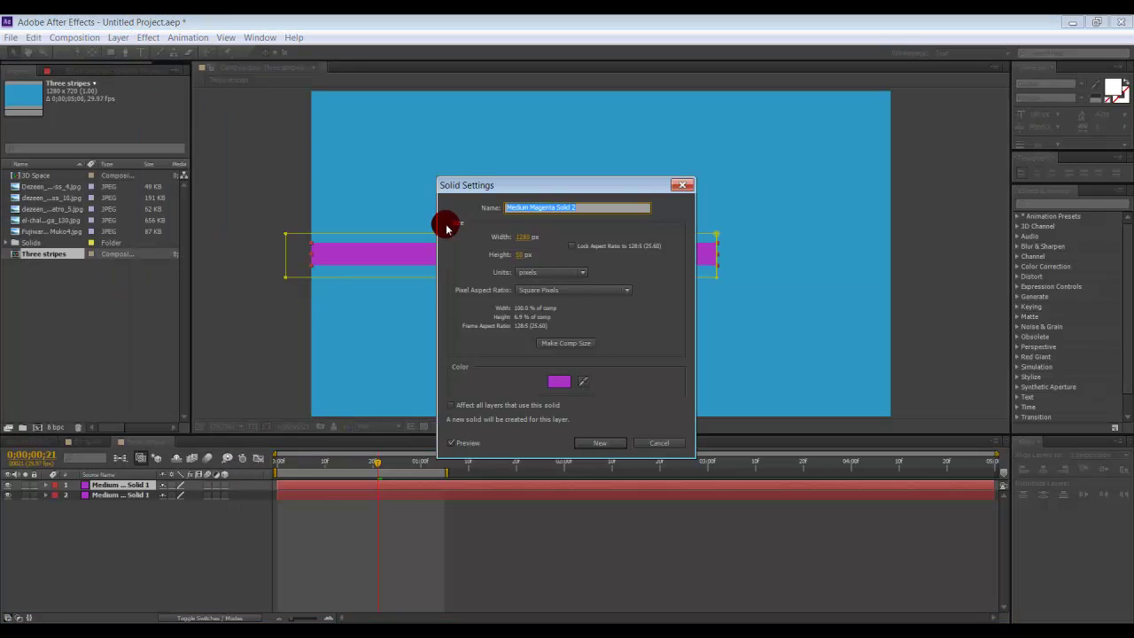
click(563, 390)
click(544, 302)
drag(516, 268, 502, 252)
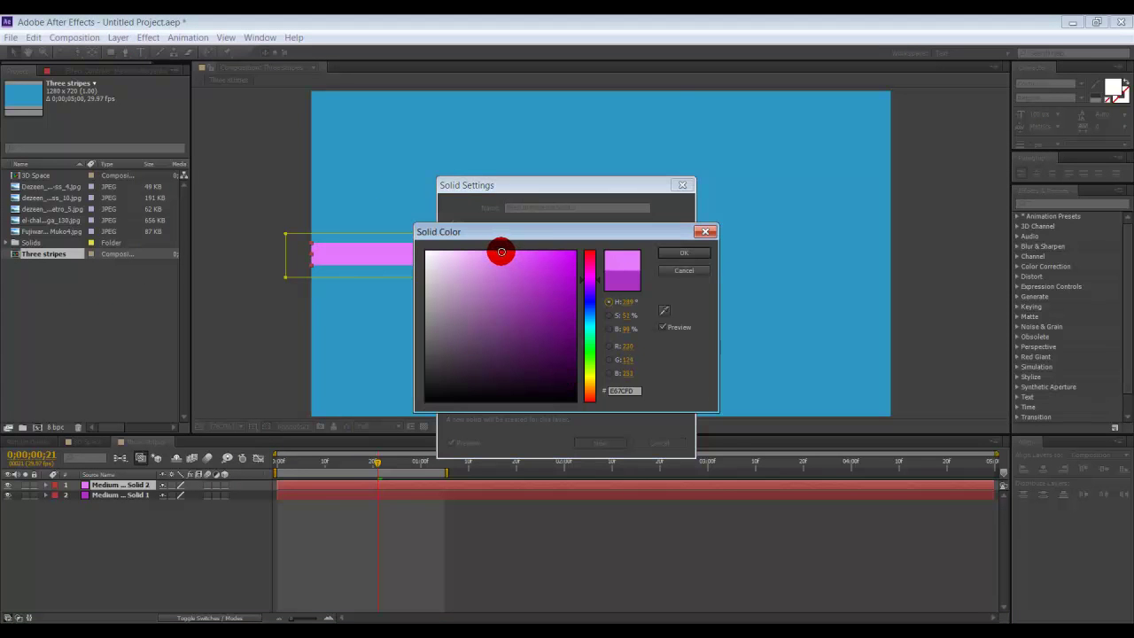
click(687, 253)
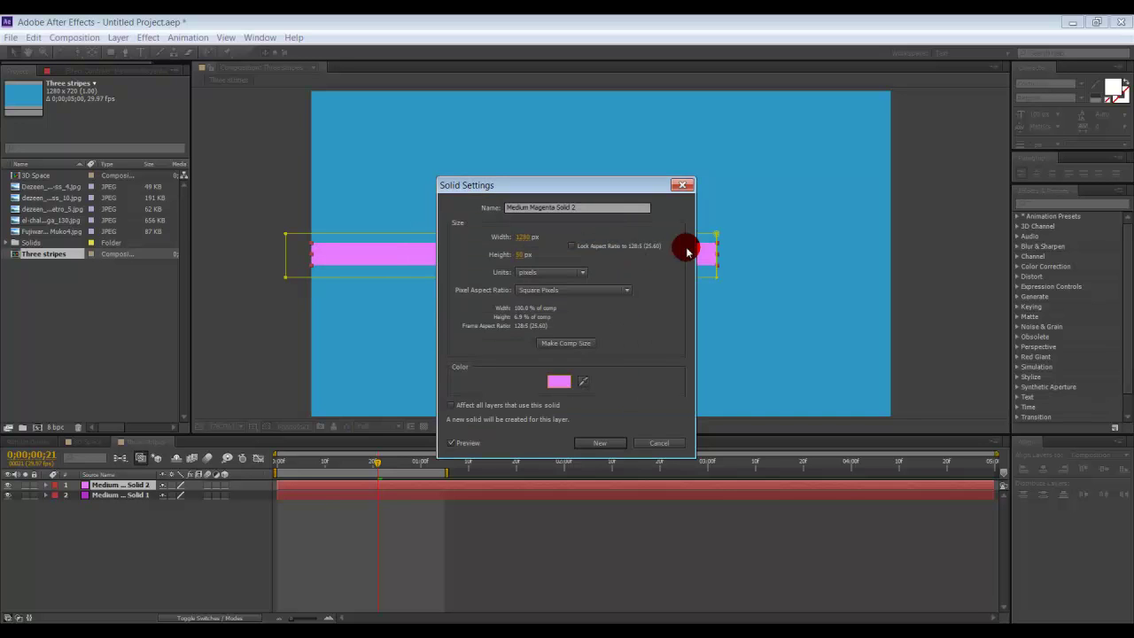
click(606, 441)
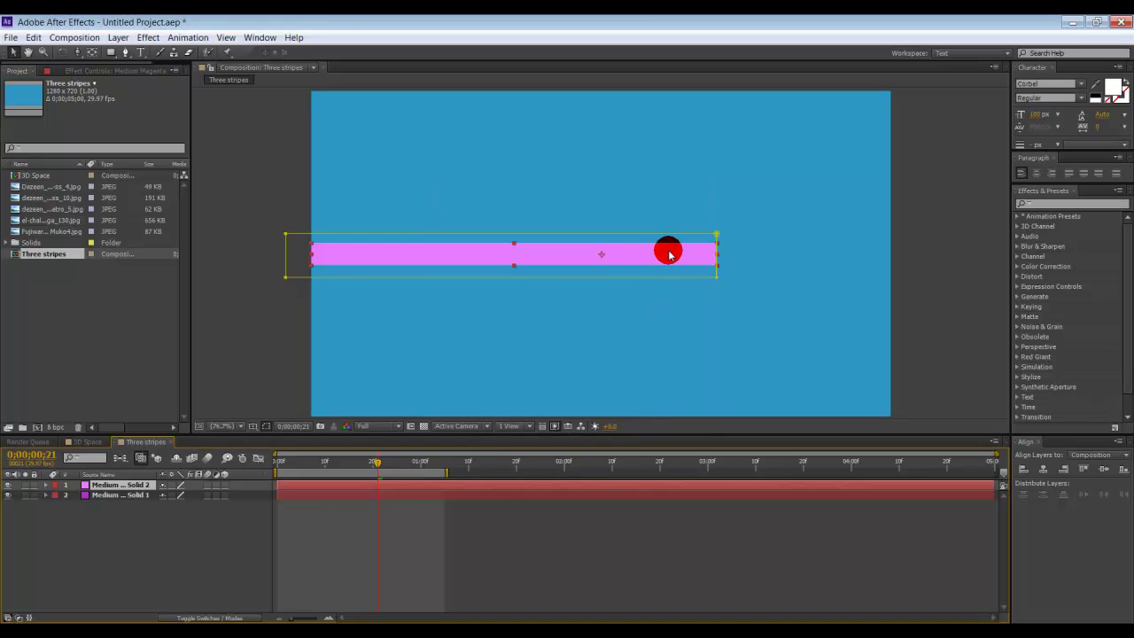
Step: Move the light magenta strip up until it sits just above the original strip with a narrow gap between them
drag(669, 254, 674, 228)
click(162, 453)
click(132, 489)
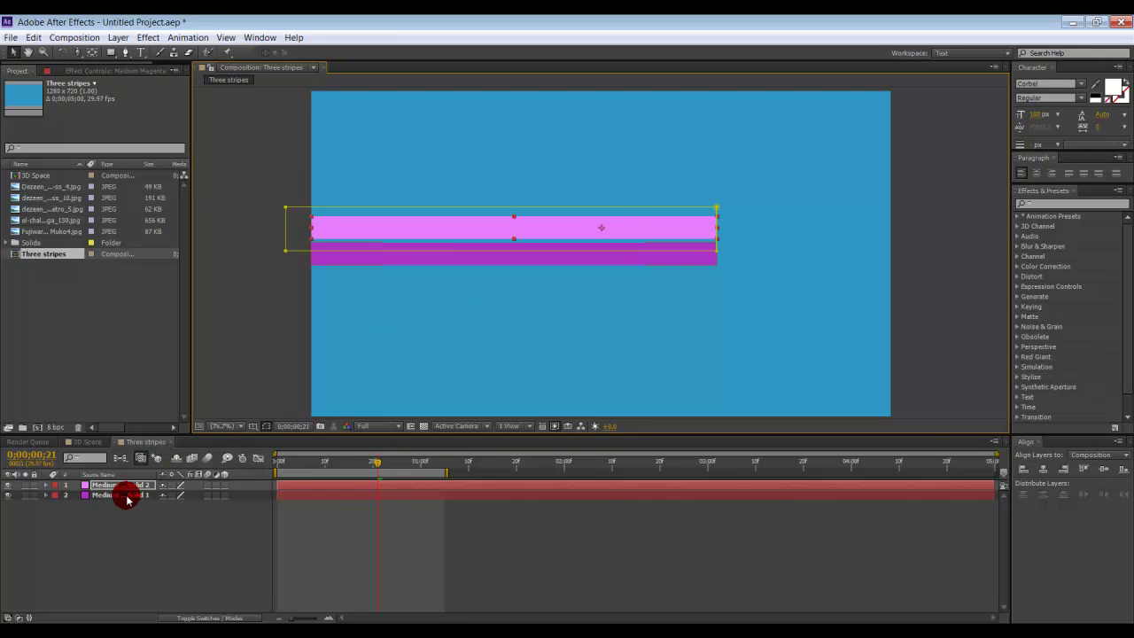
Step: Duplicate the original medium magenta strip and move the lowest copy just below it, leaving the same narrow gap
click(127, 496)
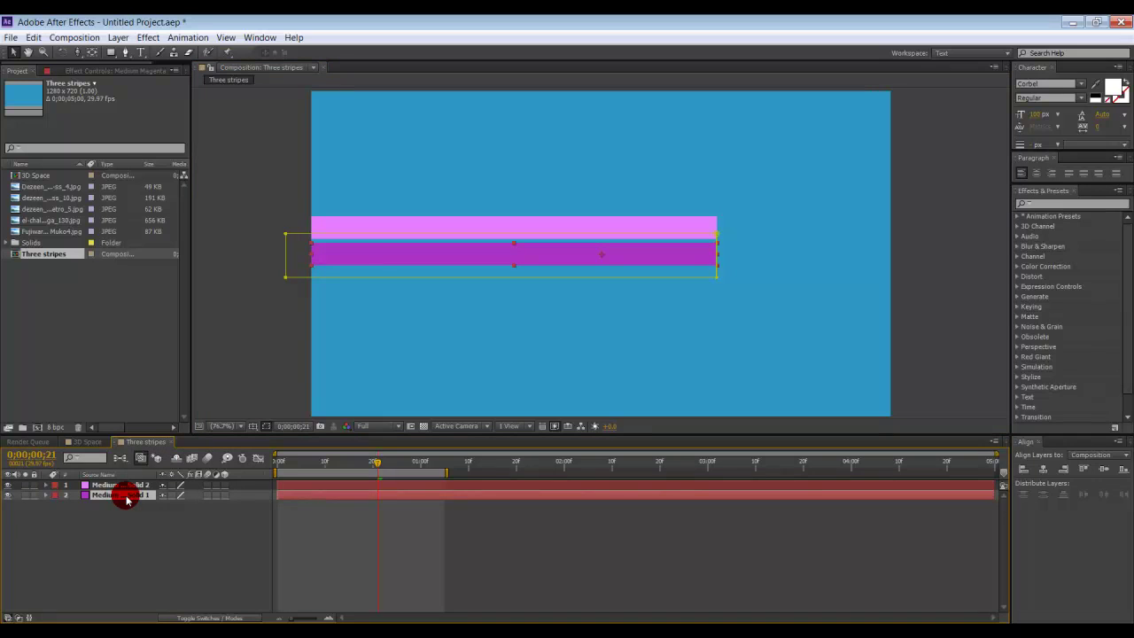
key(ctrl+d)
click(124, 505)
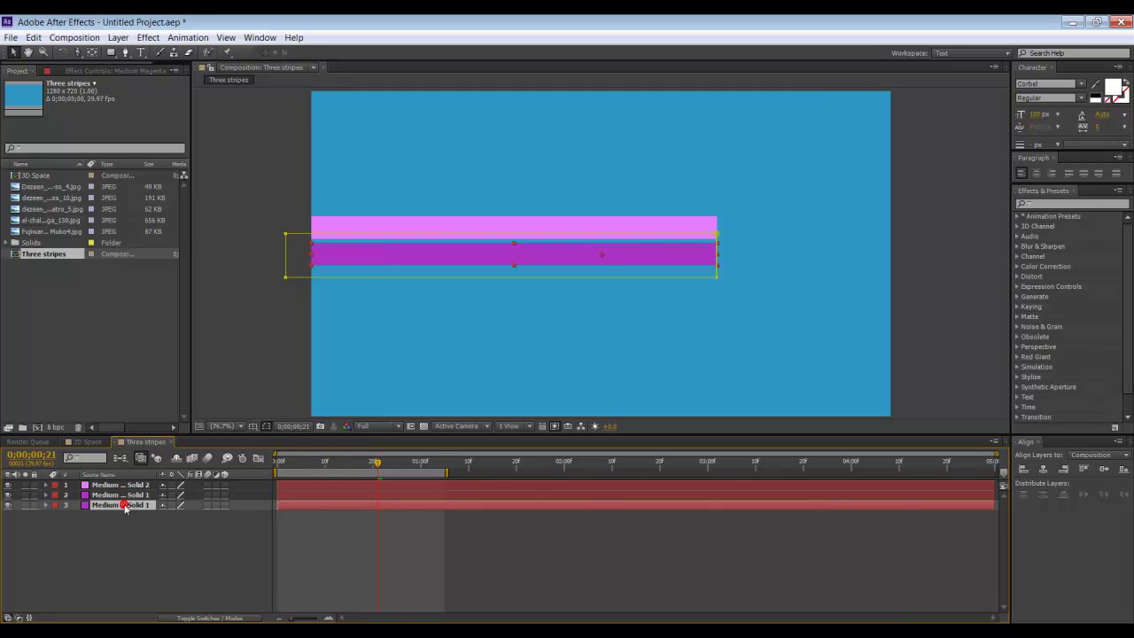
drag(419, 264, 418, 286)
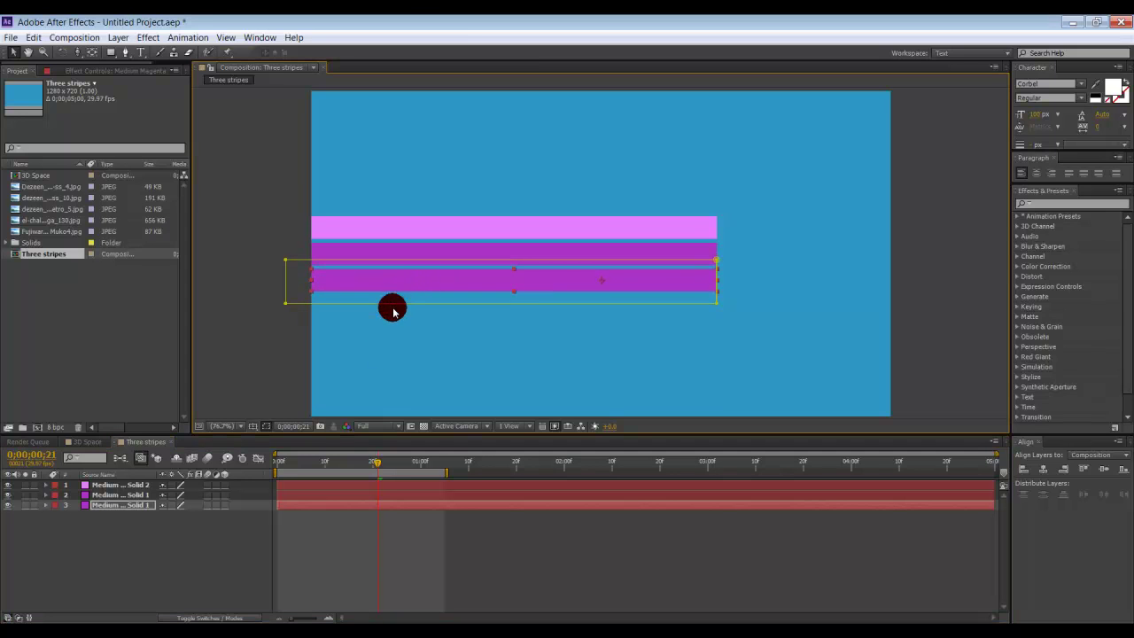
Step: Recolor the lowest strip to a deep, dark magenta as a new solid and preview the three strips
click(118, 38)
click(119, 68)
click(559, 378)
drag(552, 304, 557, 334)
click(687, 253)
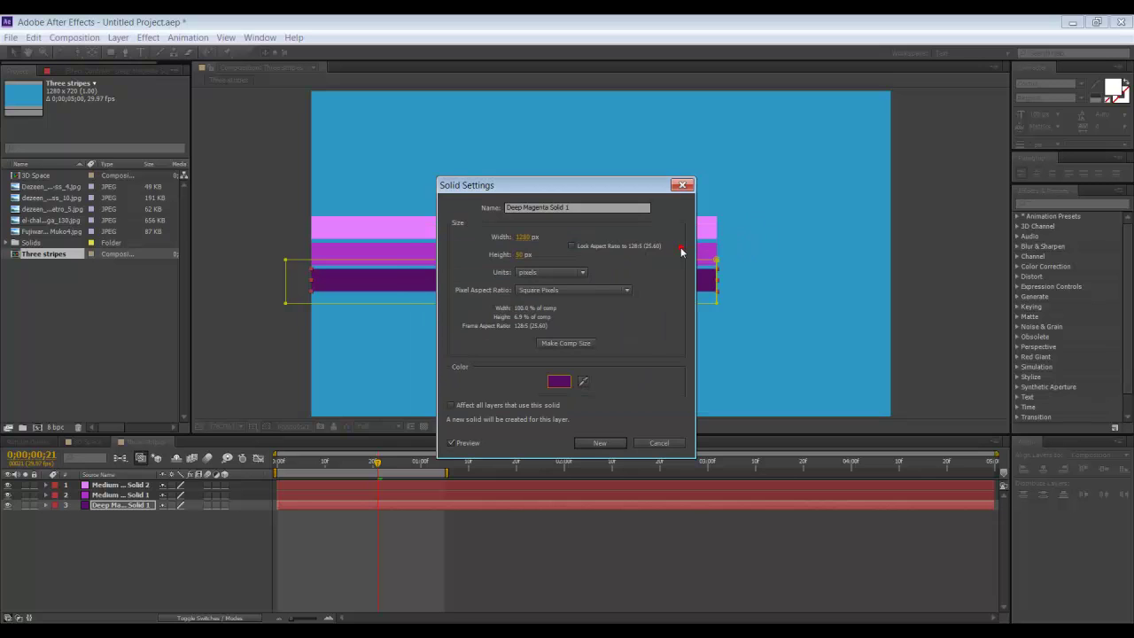
click(578, 443)
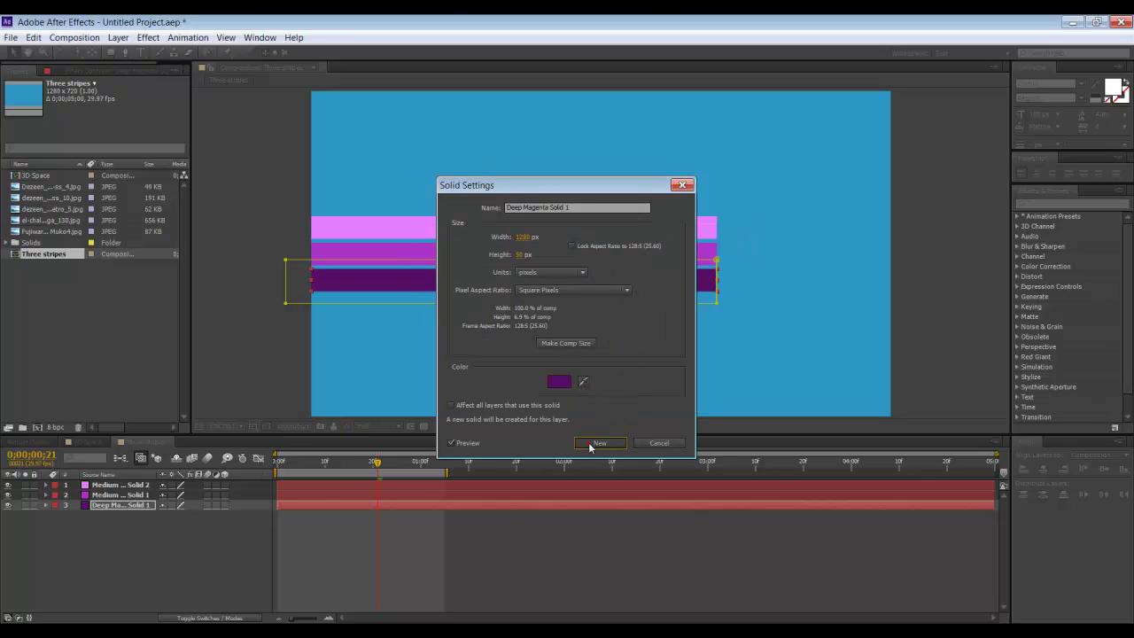
click(222, 586)
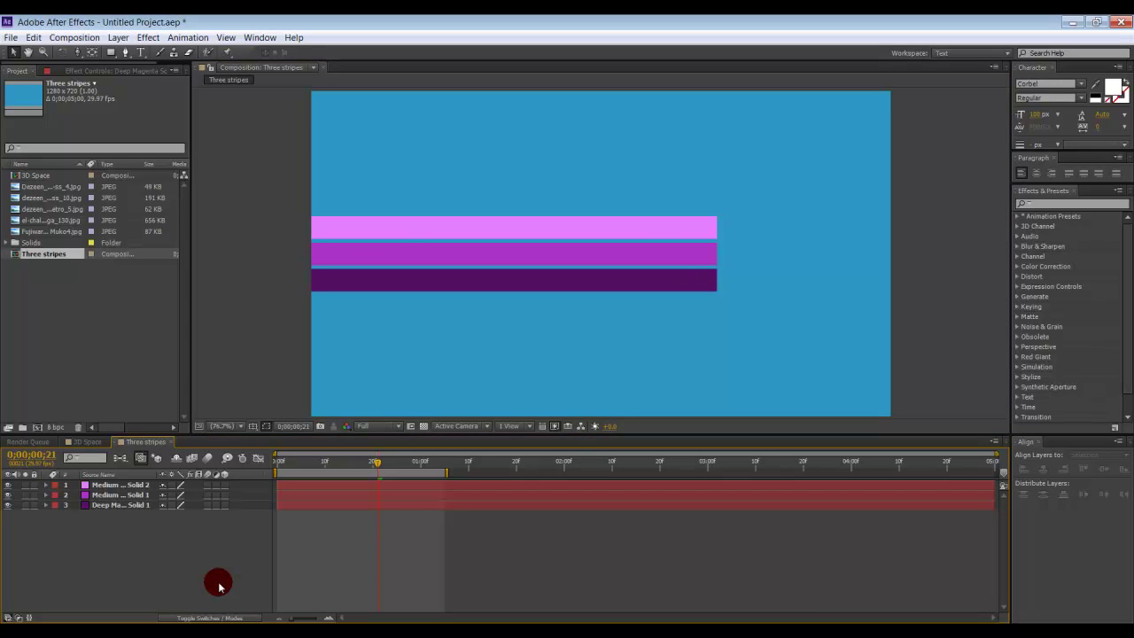
key(space)
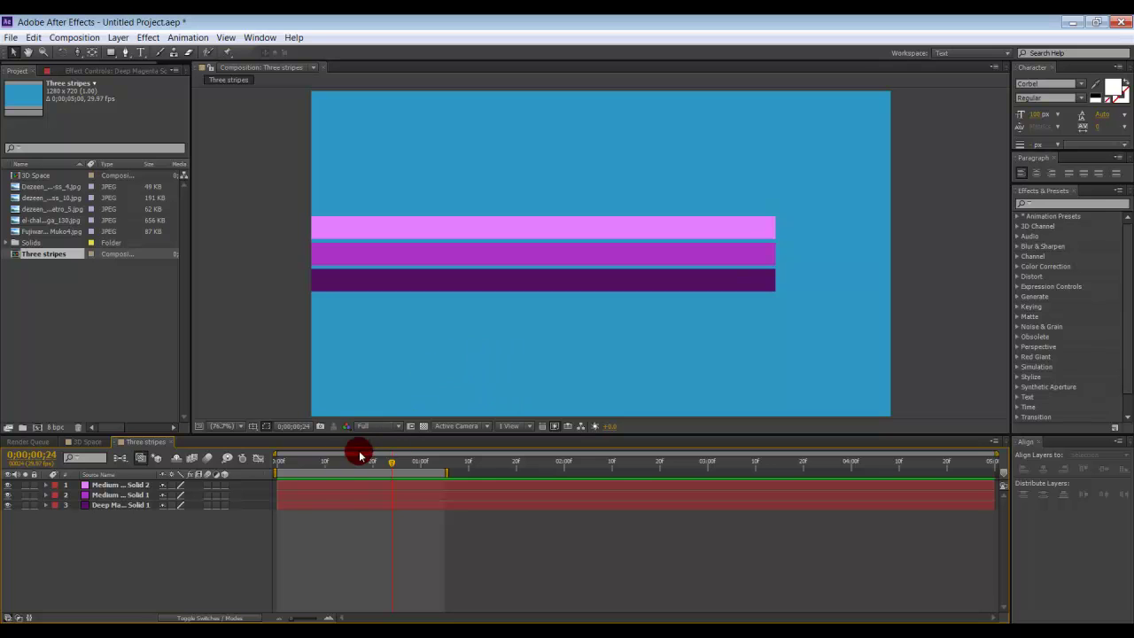
Step: Stagger the layers so the light strip starts at frame 10 and the medium strip at frame 5, and preview the motion
drag(303, 487, 351, 516)
click(328, 498)
key(space)
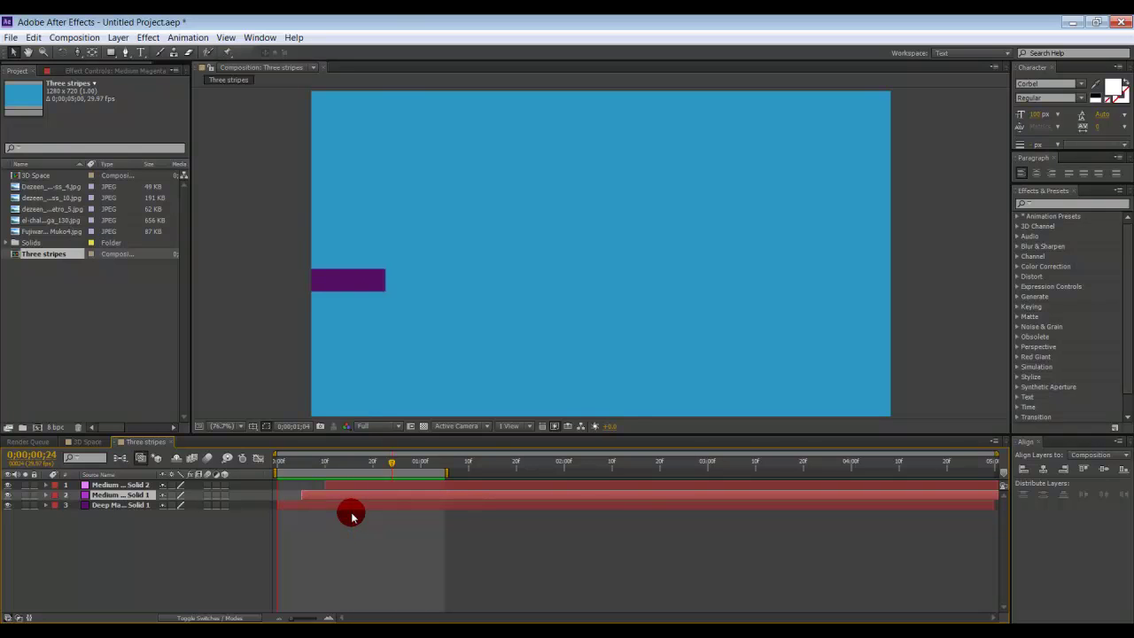
key(space)
Step: Extend the work area's end to just before 1 second 20 frames, preview the staggered strips, and deselect the layer
drag(445, 467, 507, 467)
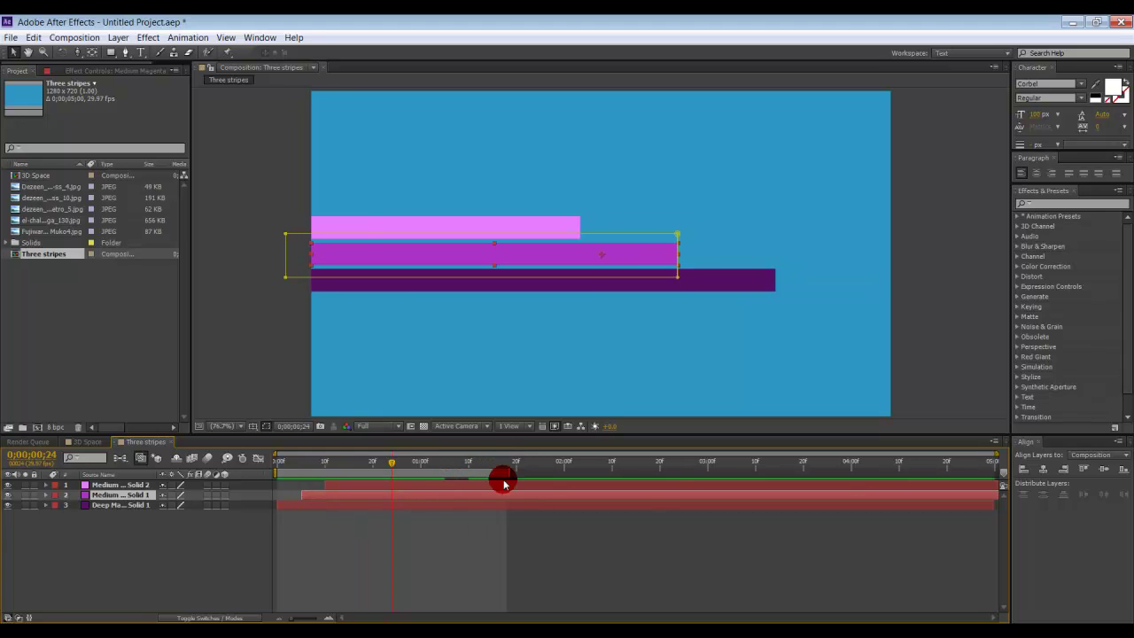
key(space)
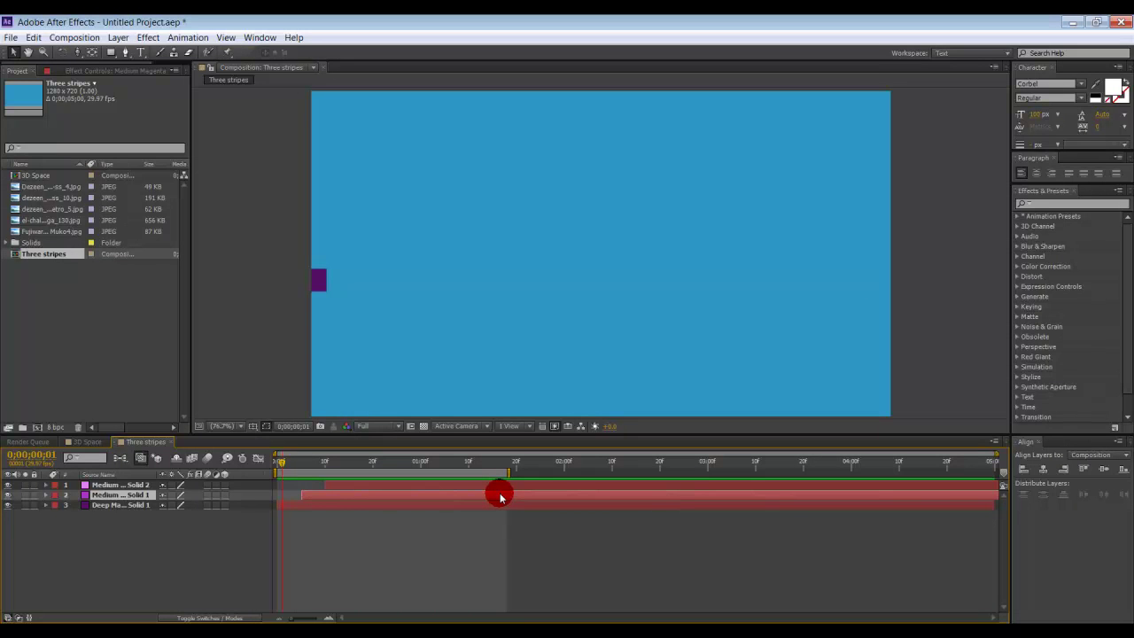
click(176, 567)
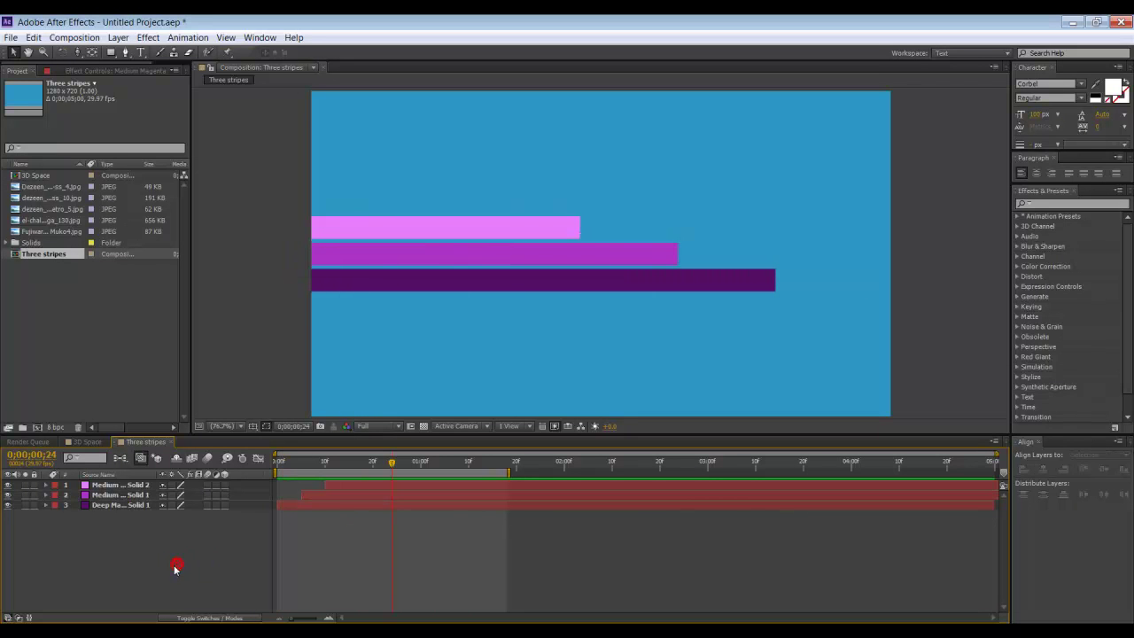
Step: Show the Mask Path keyframes of all three strip layers in the timeline
click(114, 487)
key(m)
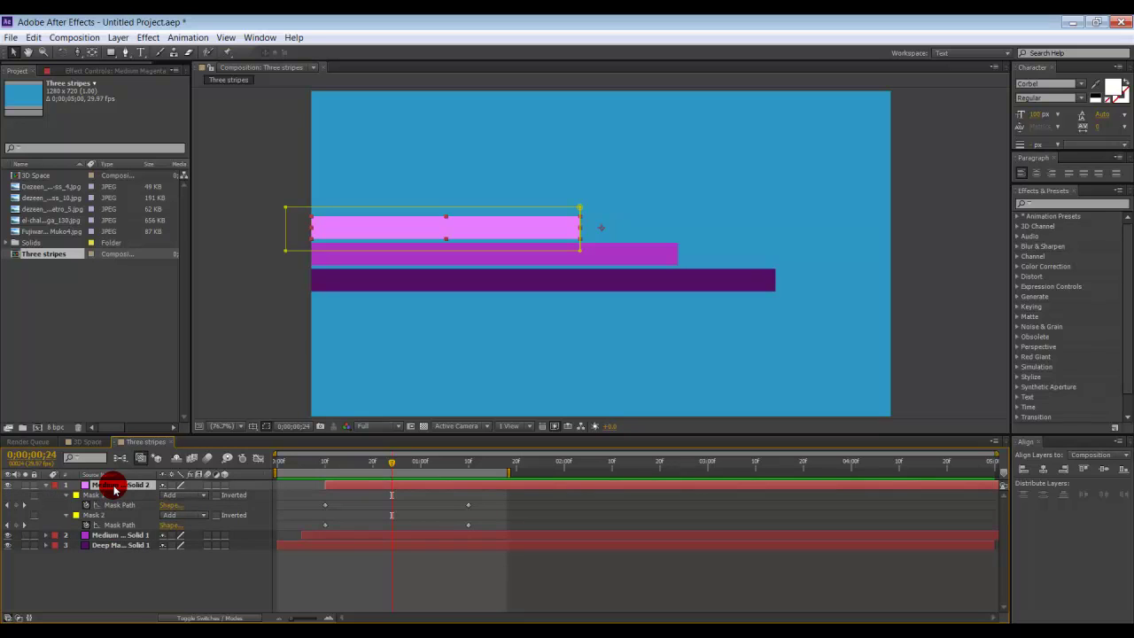
click(116, 535)
key(m)
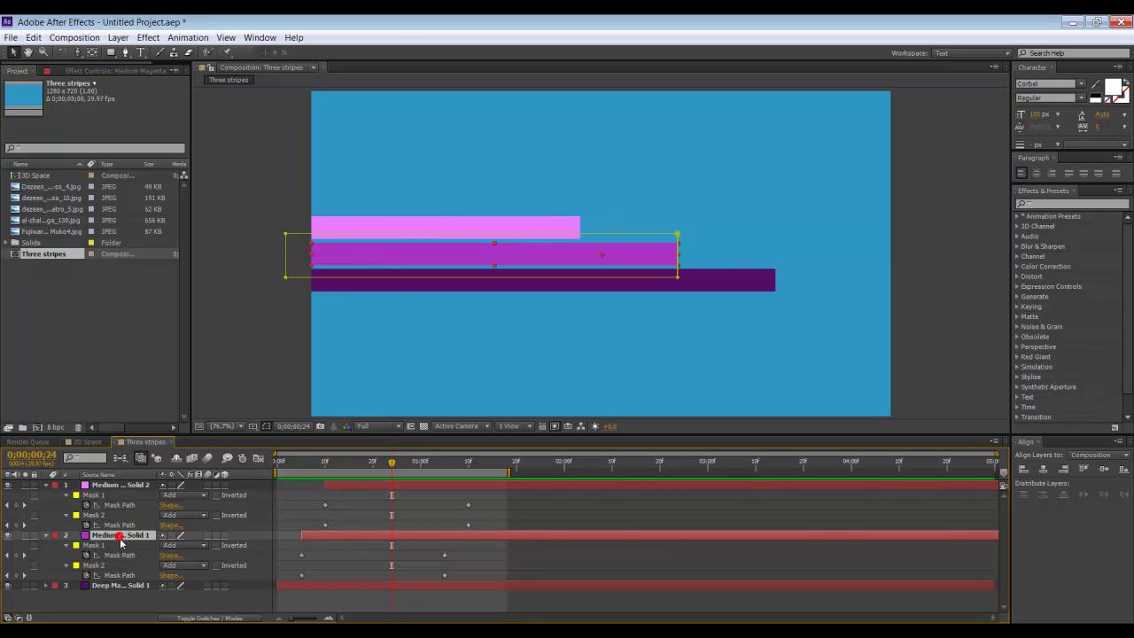
click(120, 584)
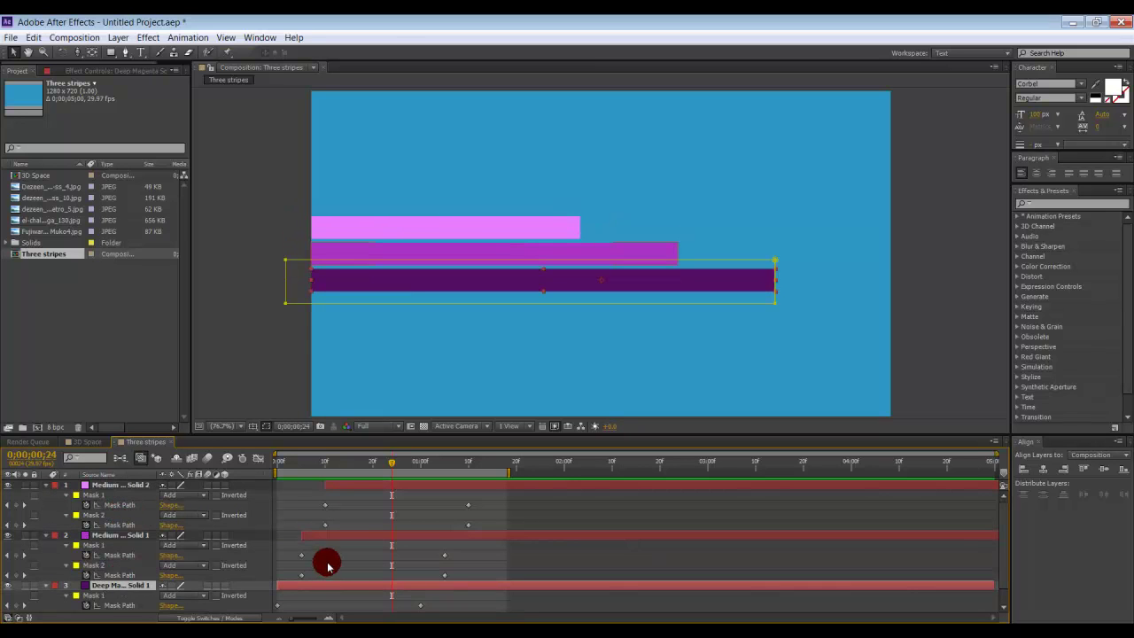
key(m)
scroll(443, 574, up, 1)
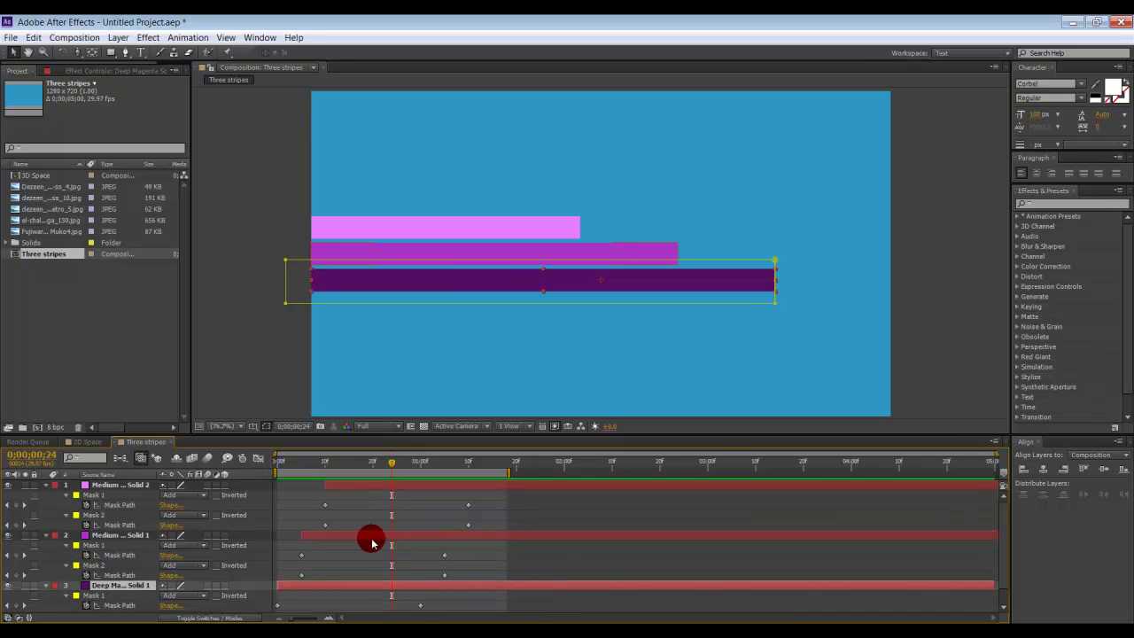
scroll(343, 507, down, 2)
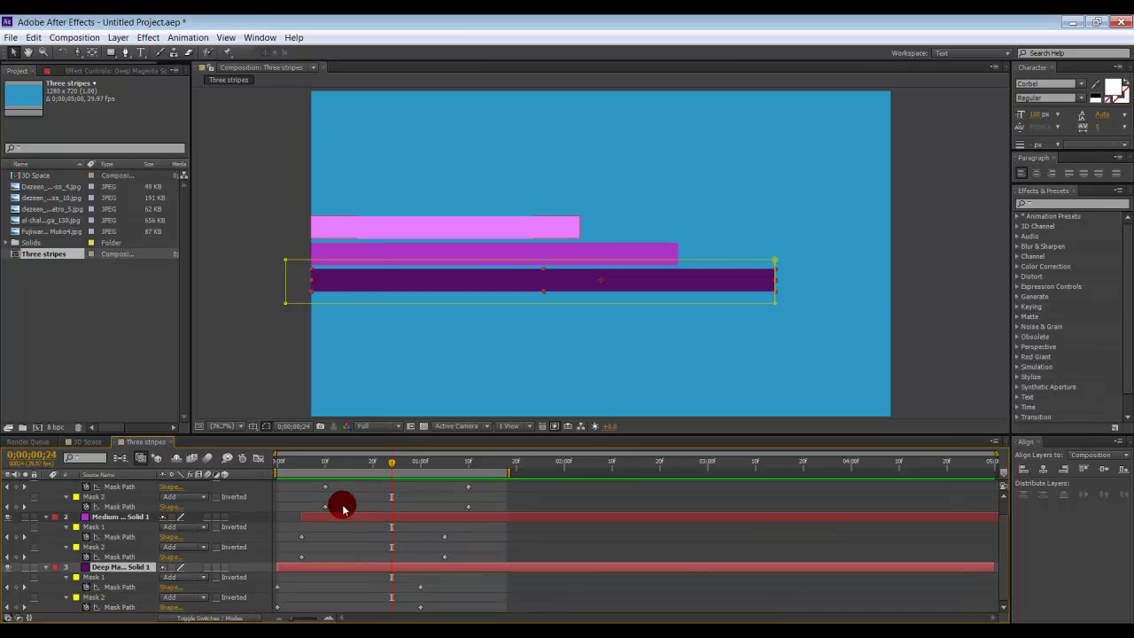
Step: Apply Easy Ease to all the Mask Path keyframes of the three strip layers
drag(293, 484, 461, 605)
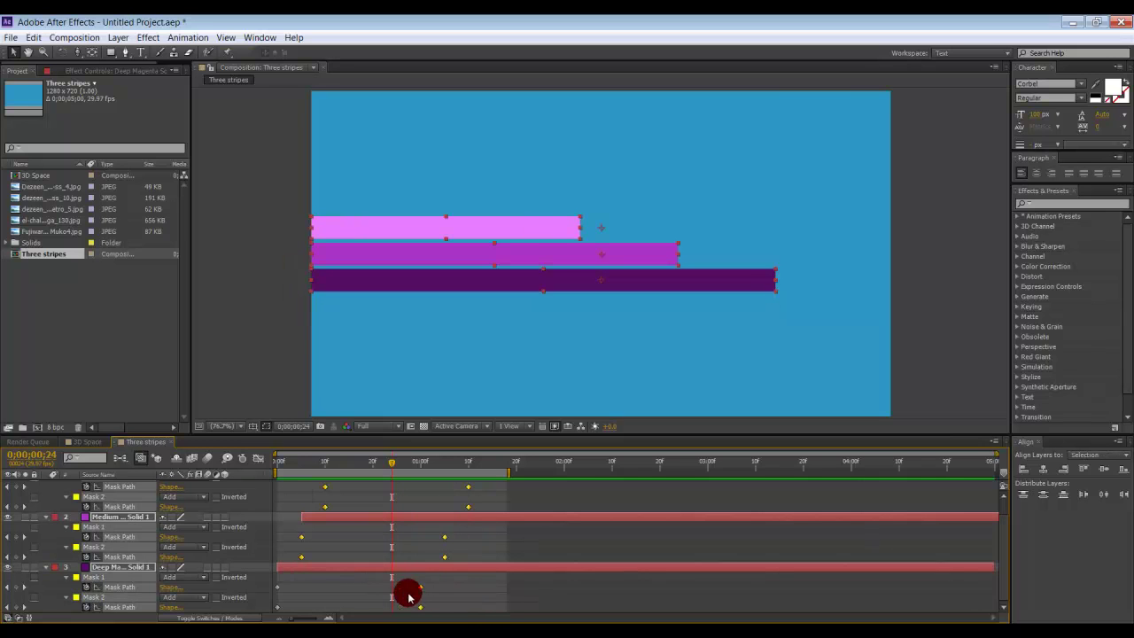
right_click(302, 557)
mouse_move(362, 548)
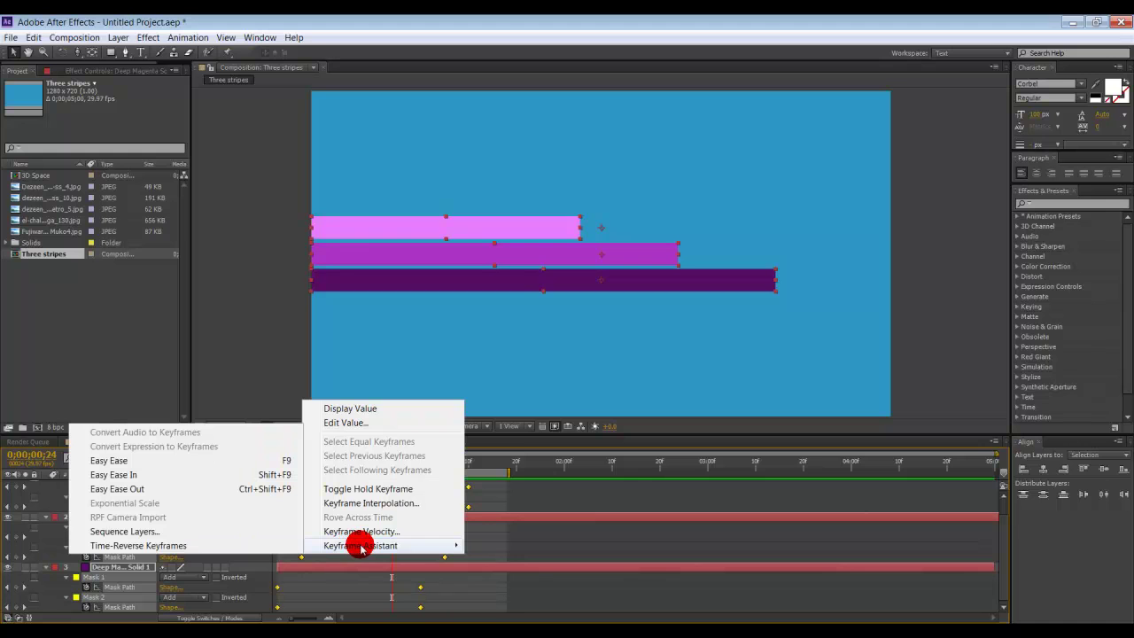
click(188, 467)
Step: Collapse the strip layers' properties, deselect the layers, and preview the eased reveal
key(u)
click(154, 556)
click(193, 558)
key(space)
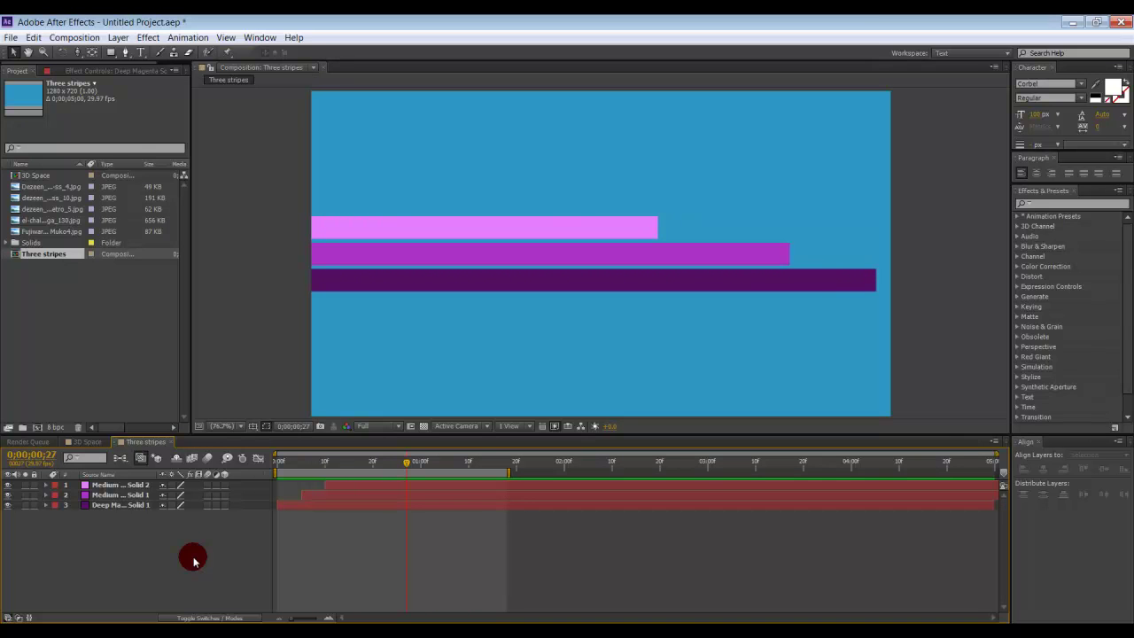
Step: Examine how the three strips travel and fold at different moments of the example animation in the media player, and return to After Effects
click(188, 485)
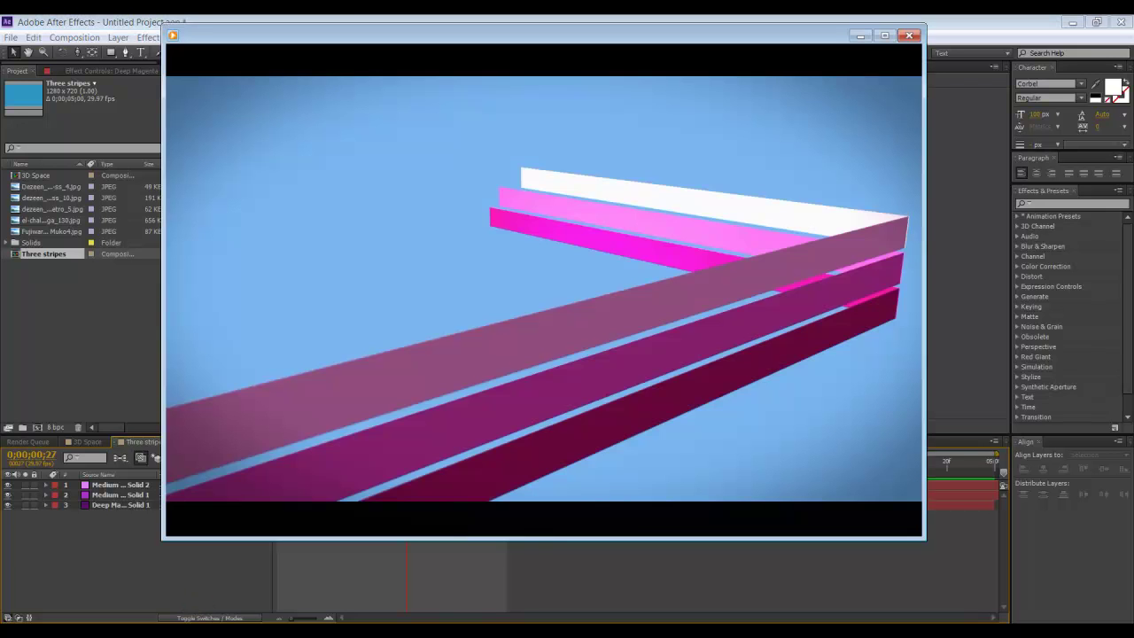
click(615, 507)
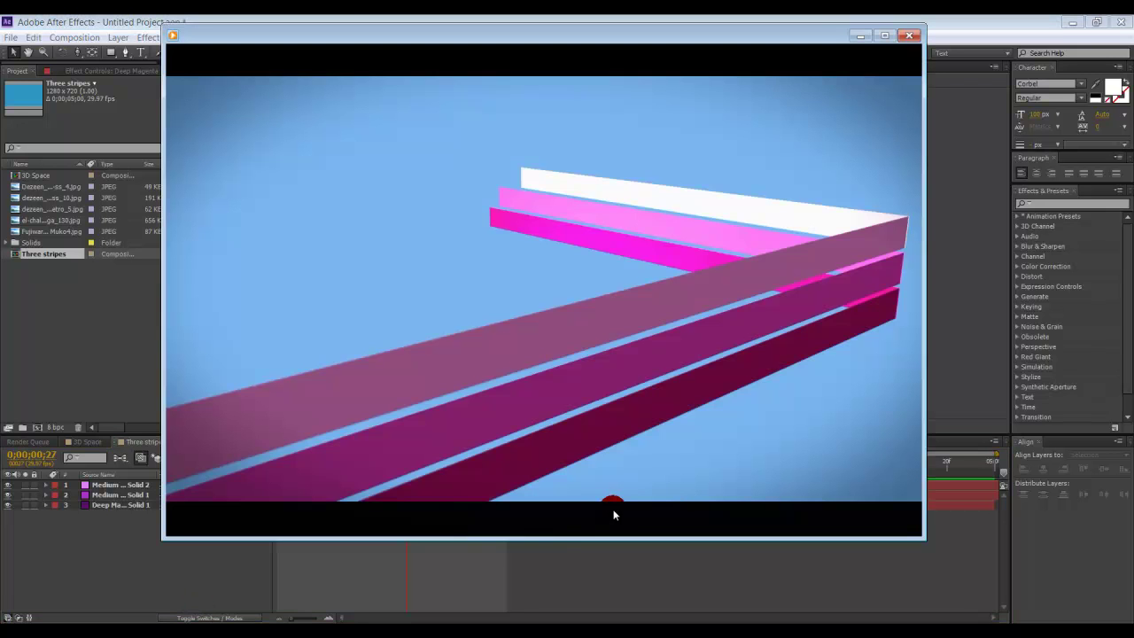
click(543, 525)
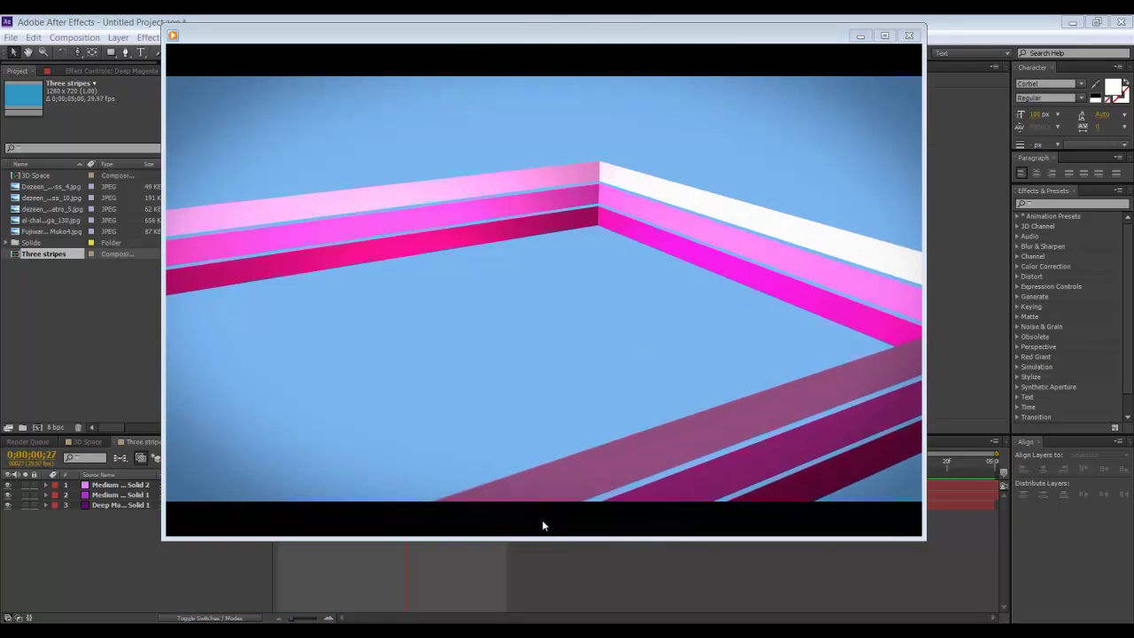
click(543, 524)
click(633, 487)
click(754, 327)
click(604, 233)
click(497, 487)
click(348, 139)
click(664, 265)
click(533, 451)
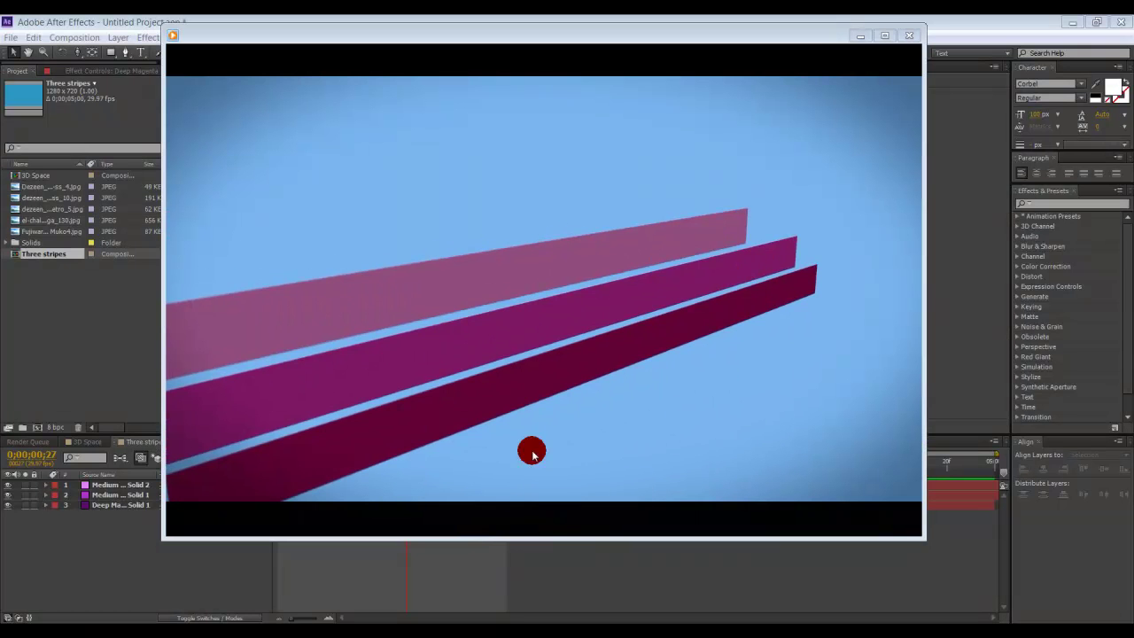
click(549, 523)
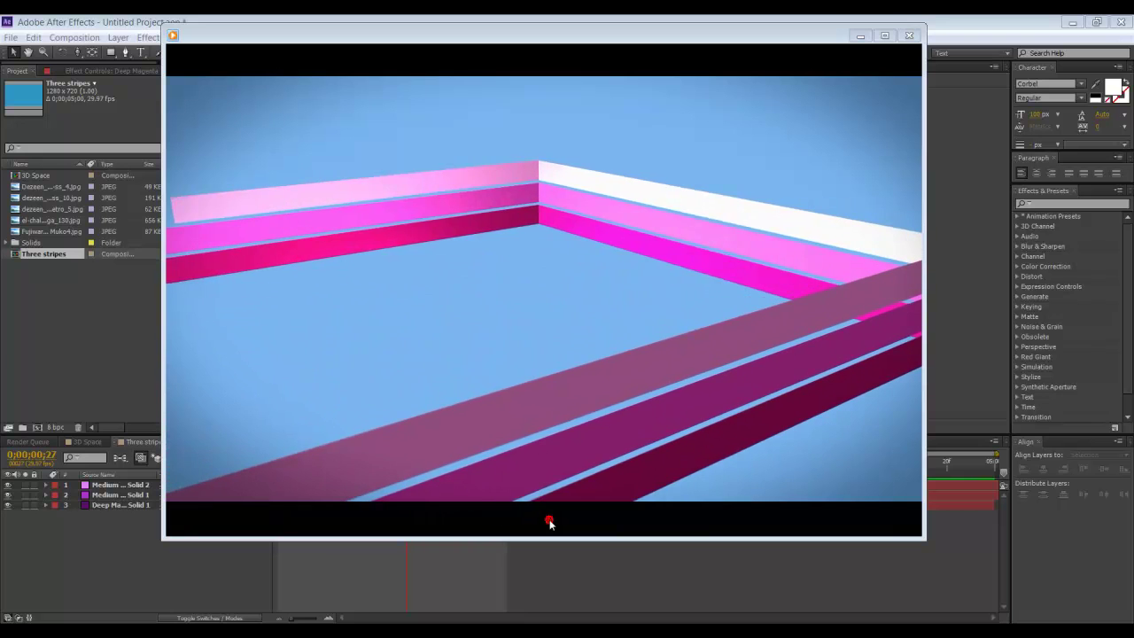
click(196, 563)
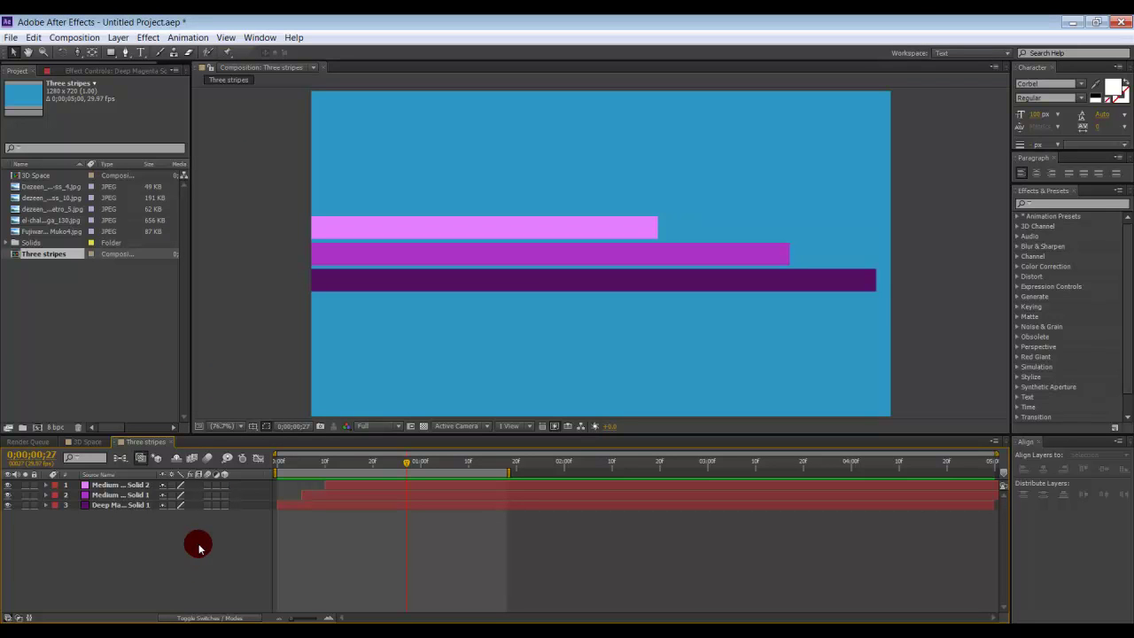
Step: Pre-compose the three strip layers into a new composition named Stripes, moving all attributes into it
click(137, 508)
shift+click(127, 487)
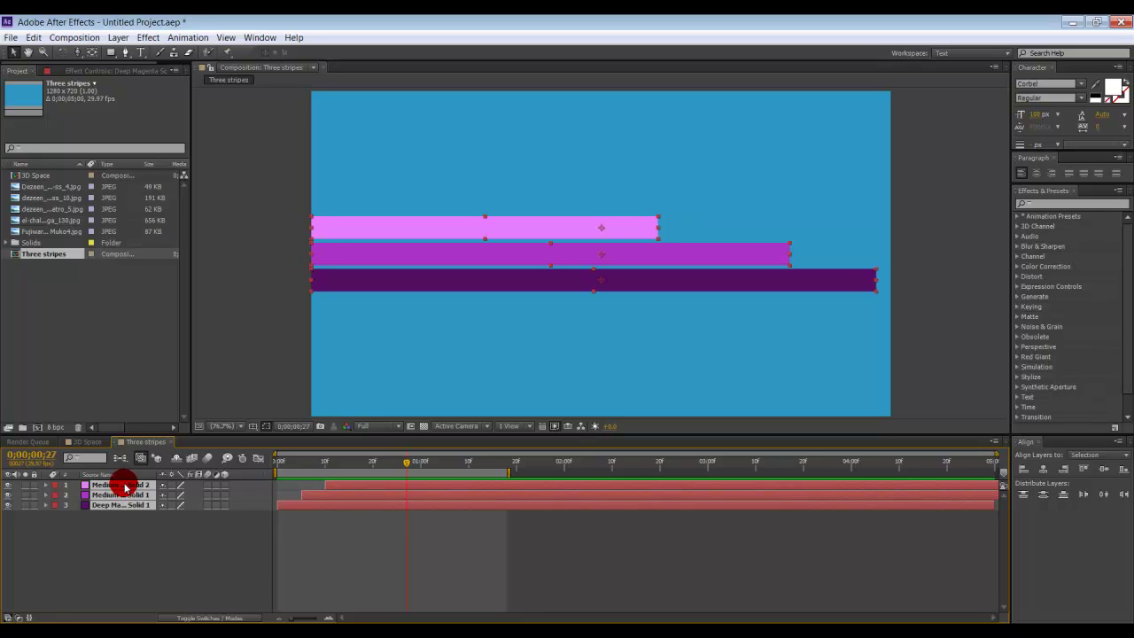
right_click(133, 485)
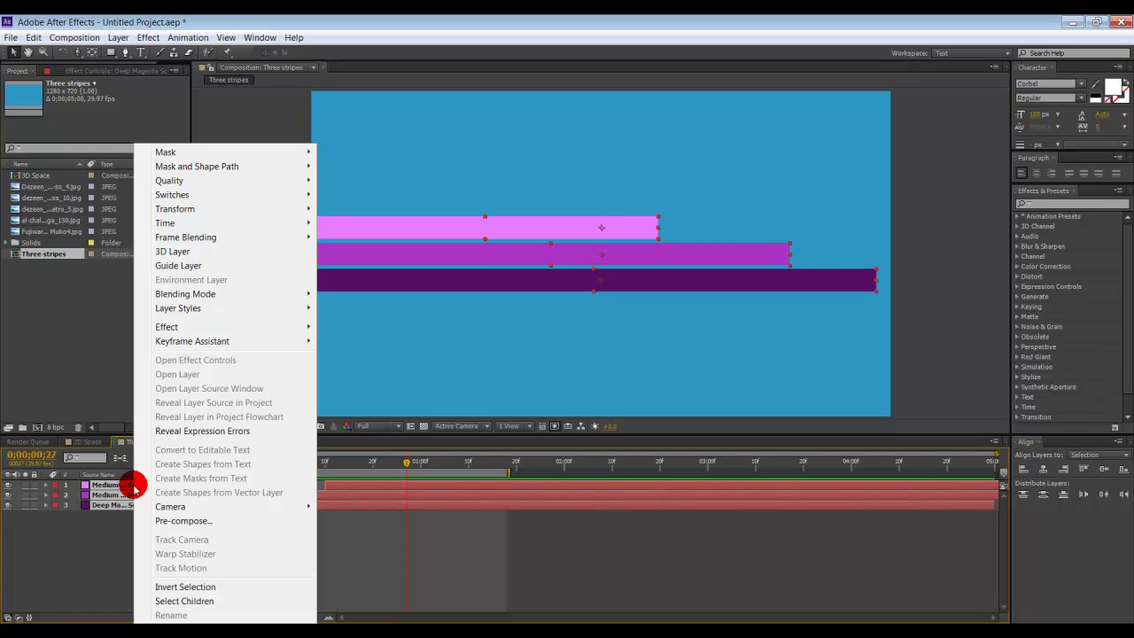
click(194, 524)
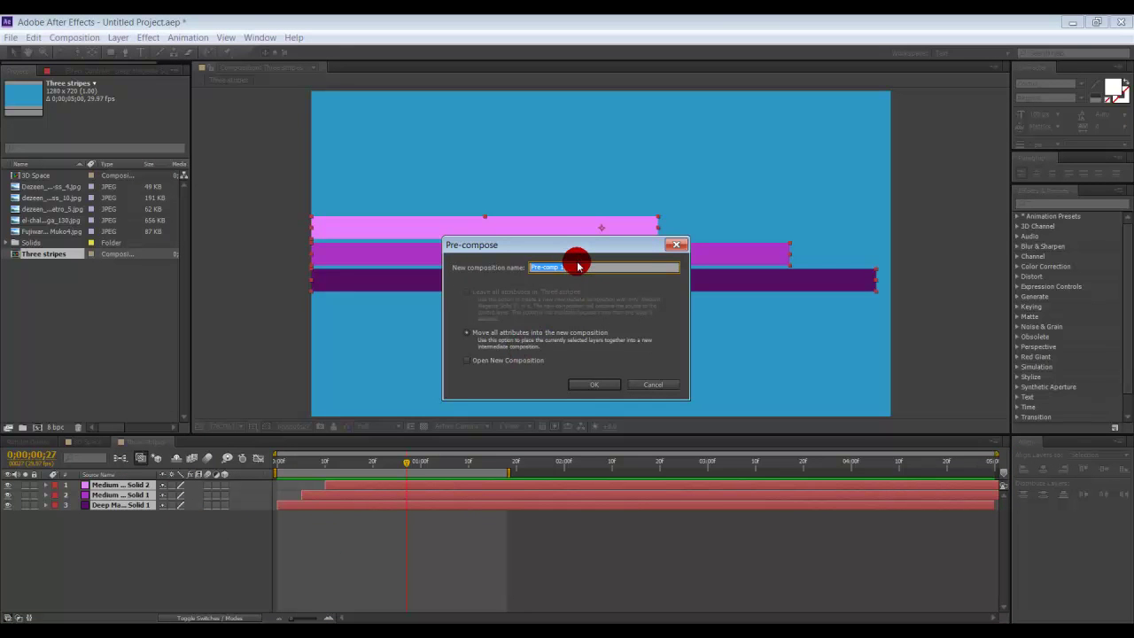
text(Stripes)
click(595, 383)
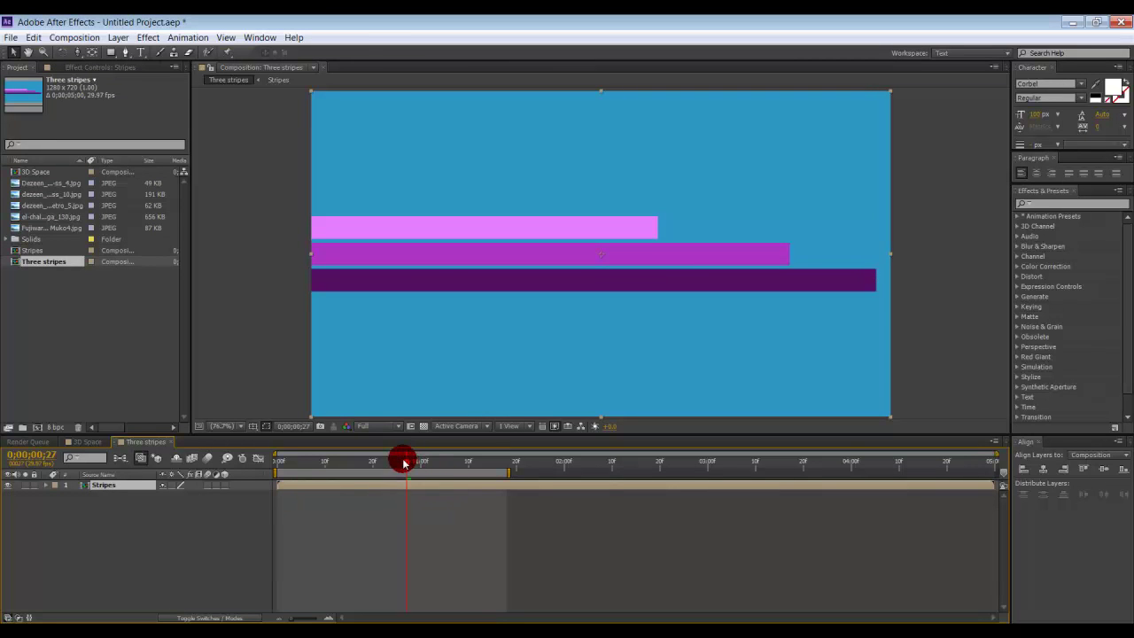
Step: Move to frame 19 and turn the pre-composed Stripes layer into a 3D layer
drag(407, 461, 367, 490)
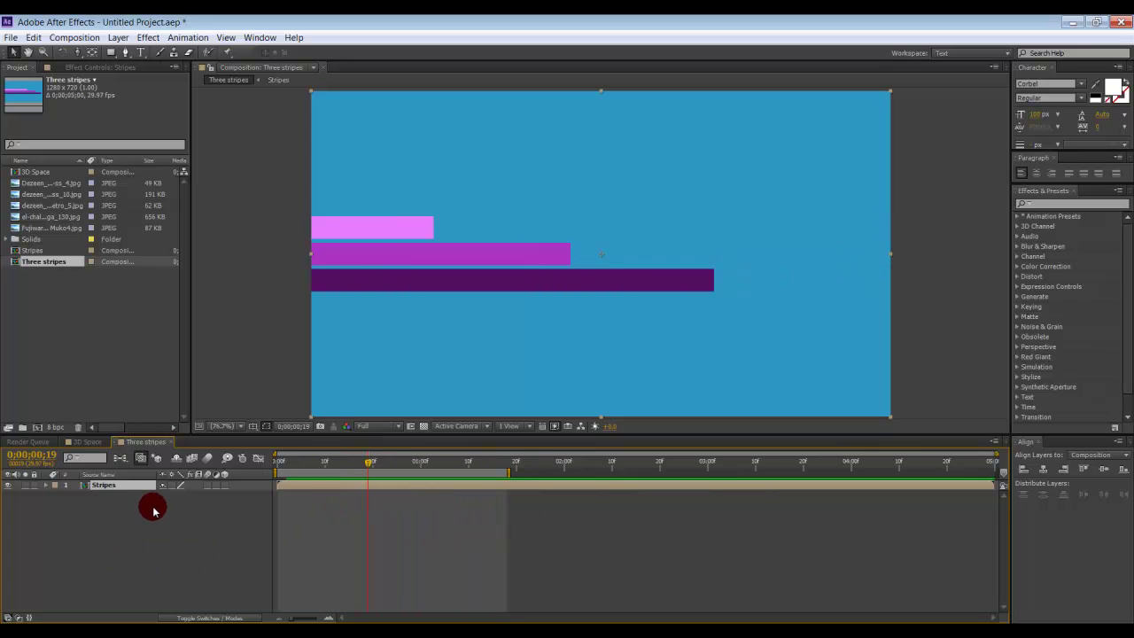
click(225, 485)
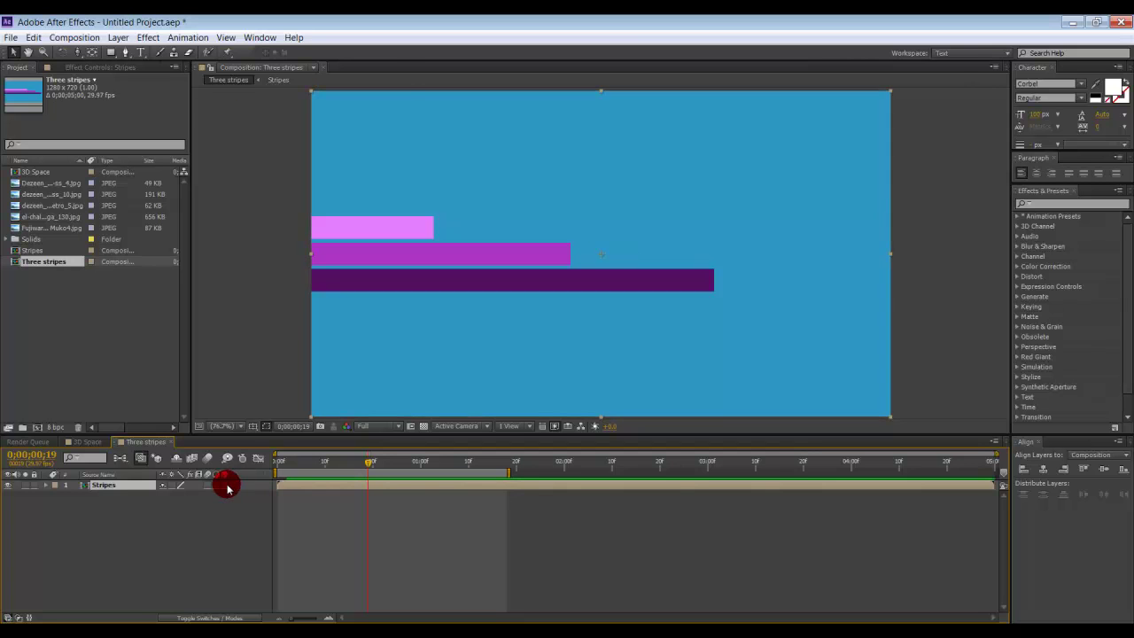
click(240, 532)
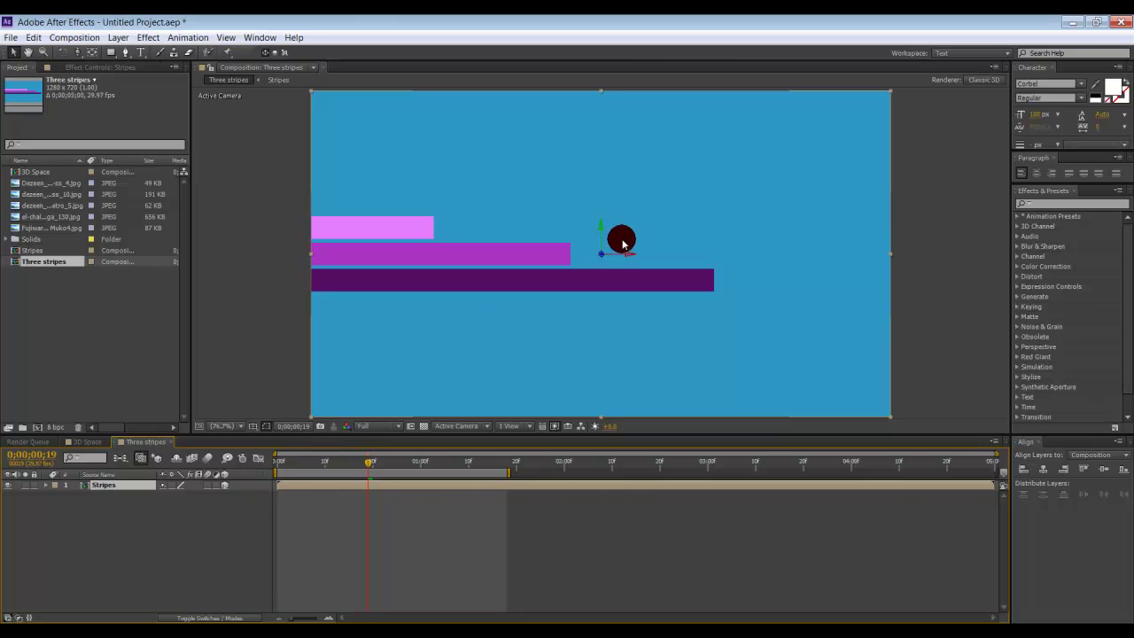
drag(603, 256, 577, 343)
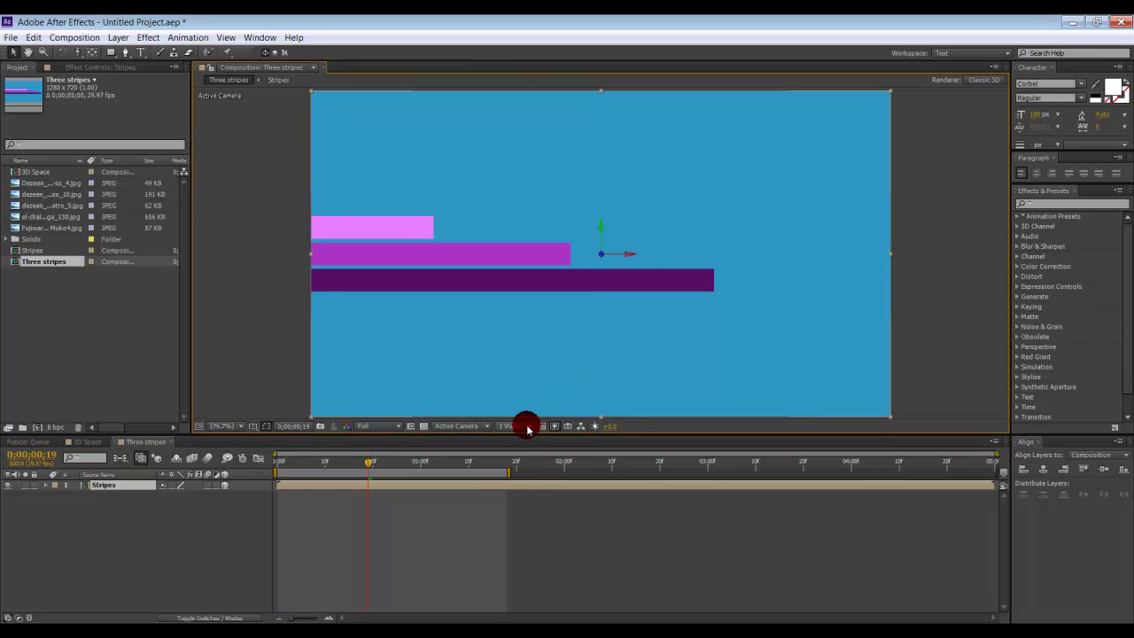
Step: Switch the composition to Custom View 1, orbit around the strips, and compare the angled view with Active Camera
click(486, 427)
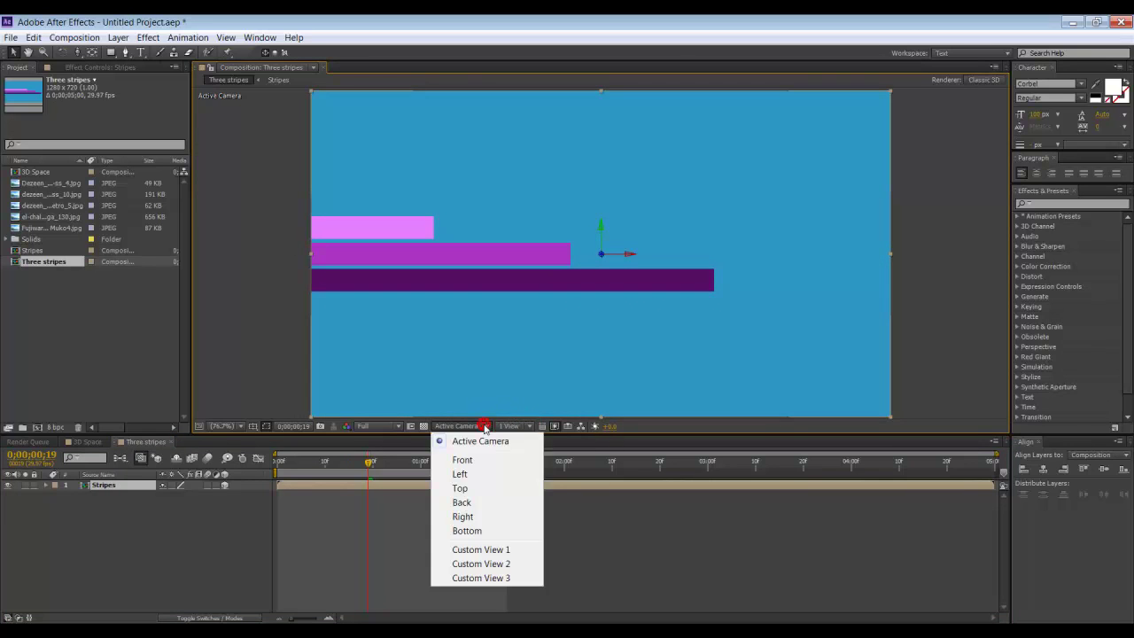
click(498, 550)
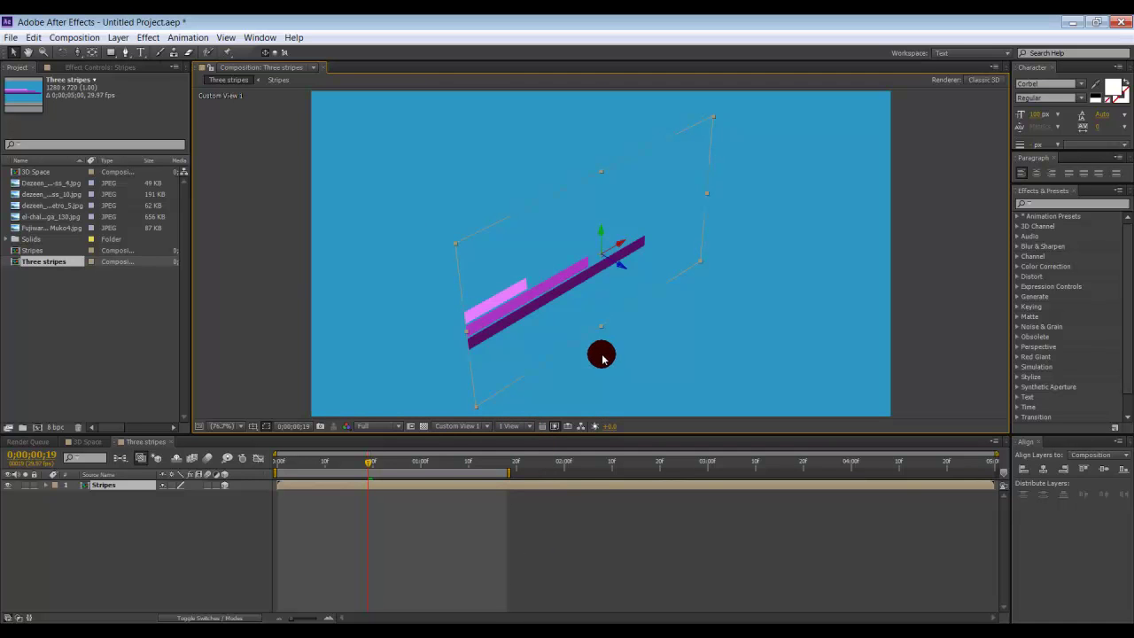
key(space)
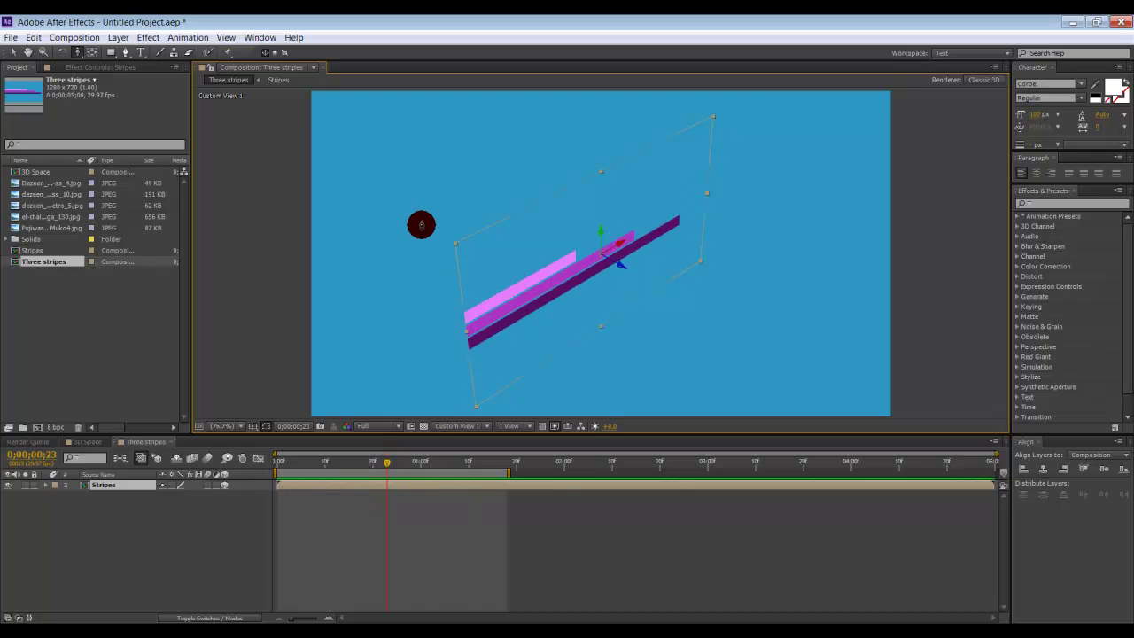
drag(428, 226, 387, 189)
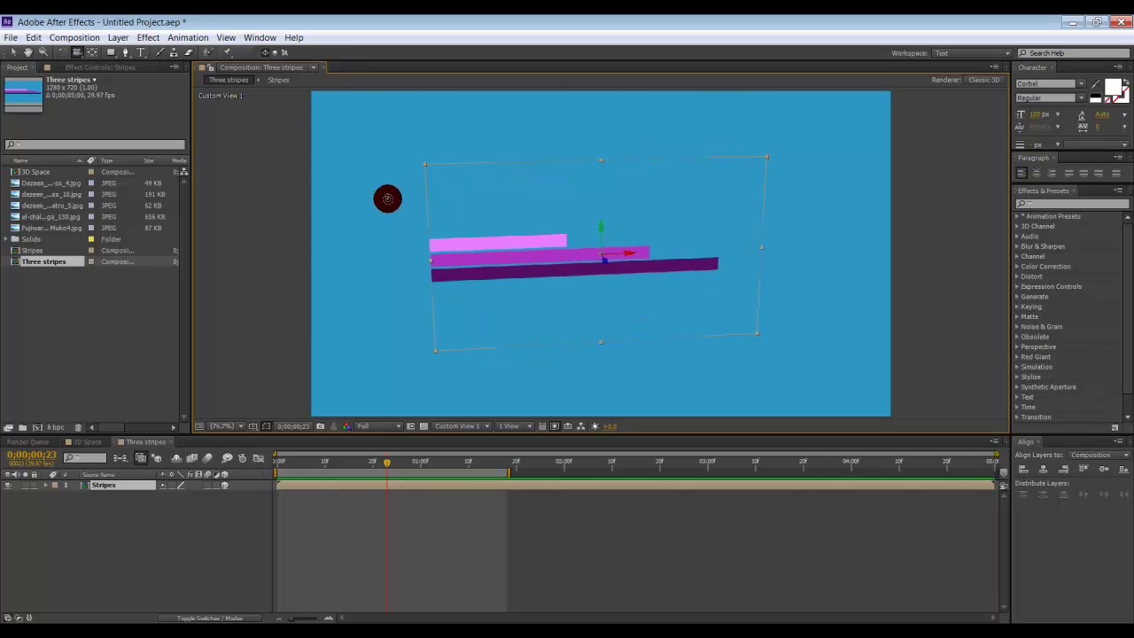
drag(561, 219, 432, 194)
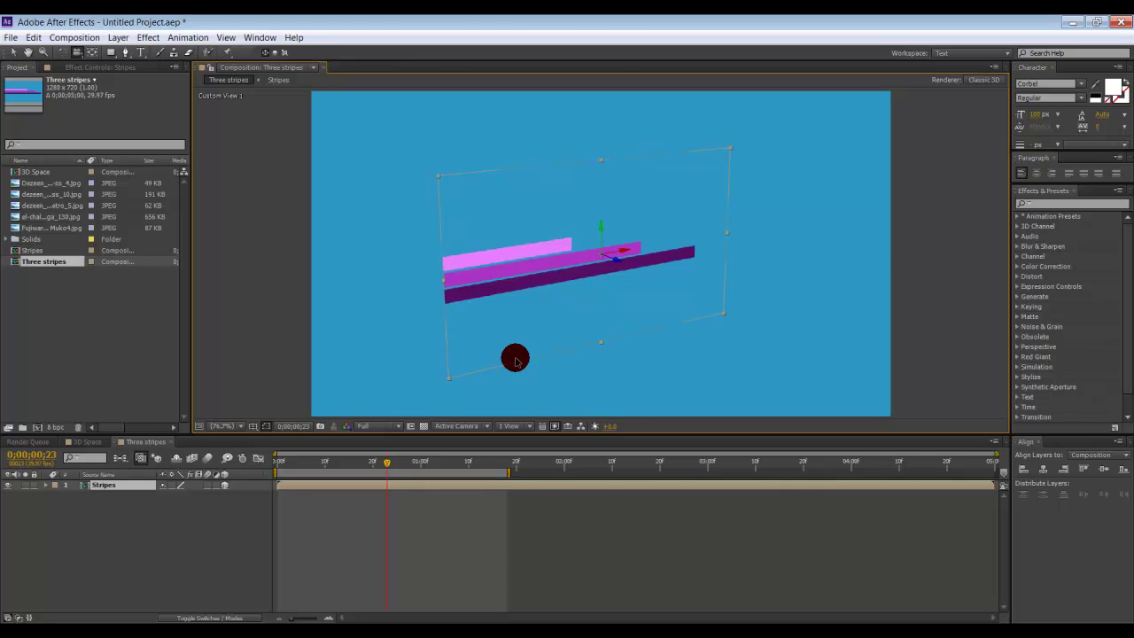
key(F12)
click(448, 486)
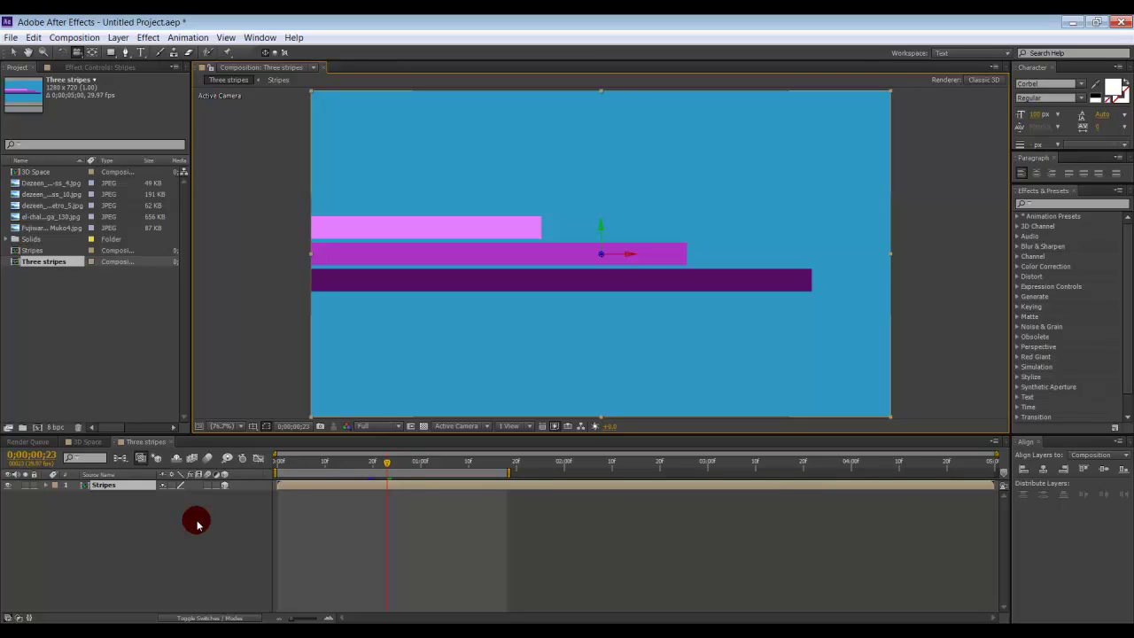
key(F11)
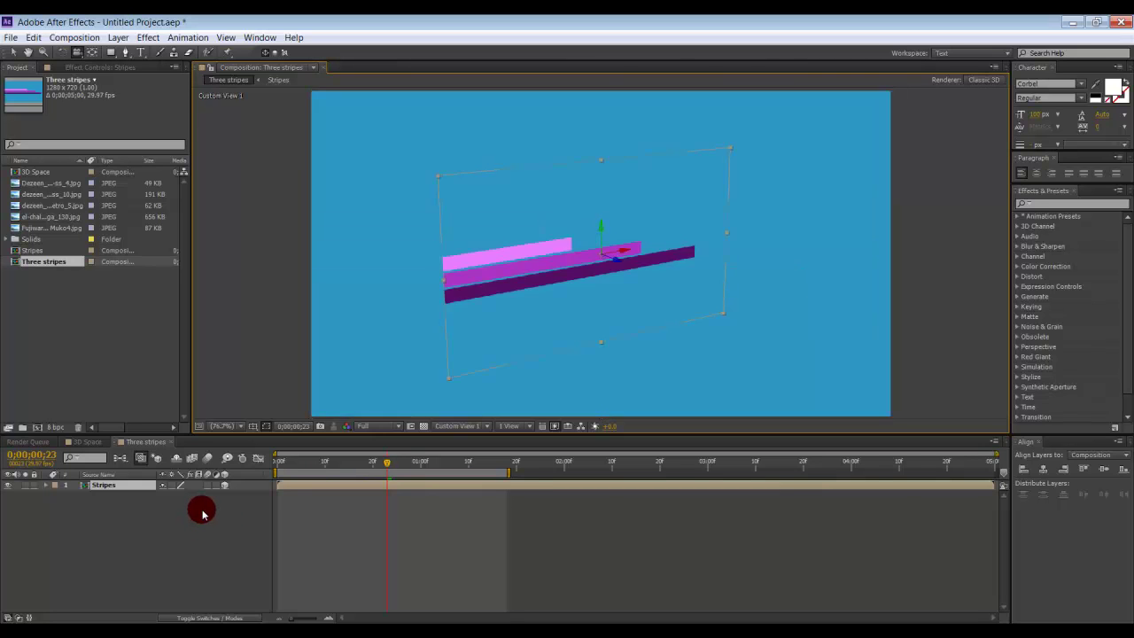
drag(620, 301, 593, 298)
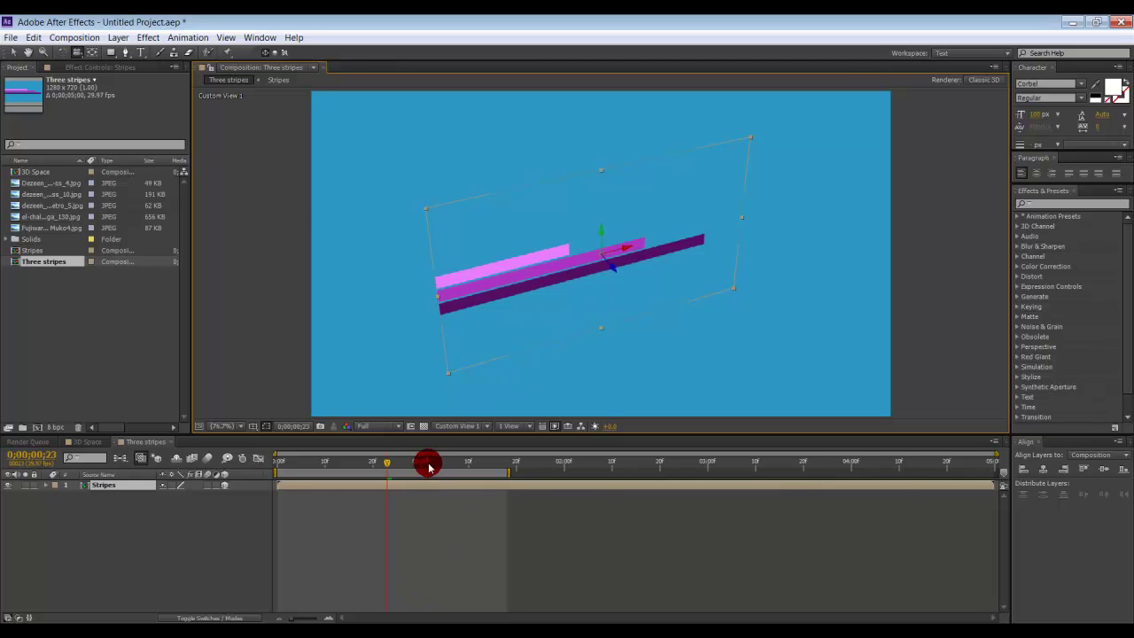
Step: Try duplicating the Stripes layer and rotating the copy around its Y axis, check the example animation, and undo the attempt
click(118, 486)
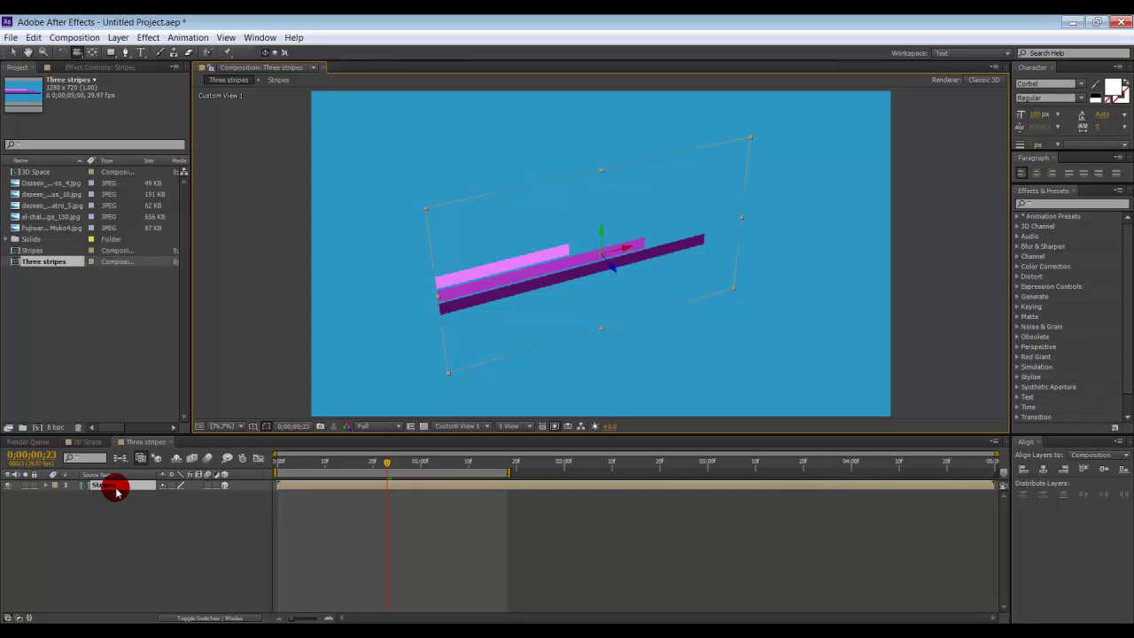
key(ctrl+d)
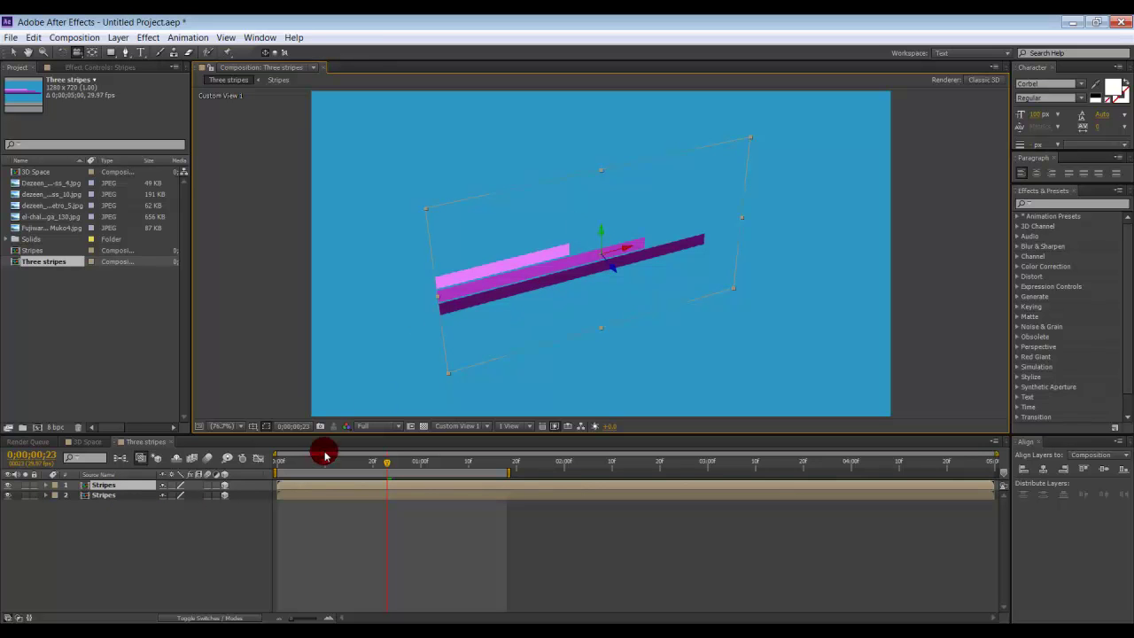
key(r)
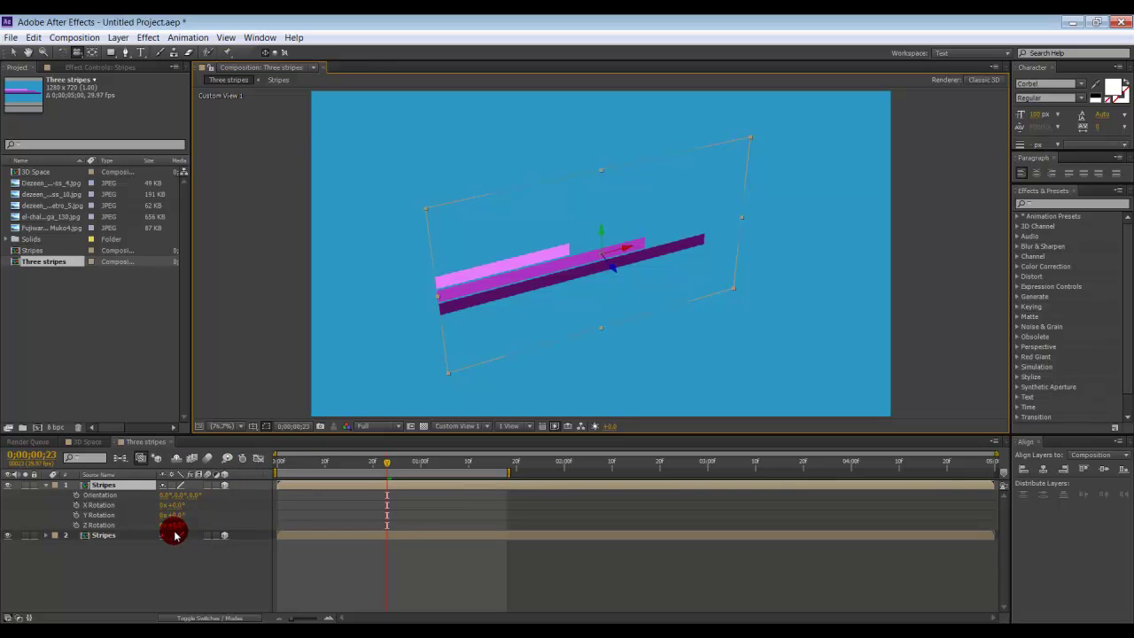
drag(179, 515, 211, 520)
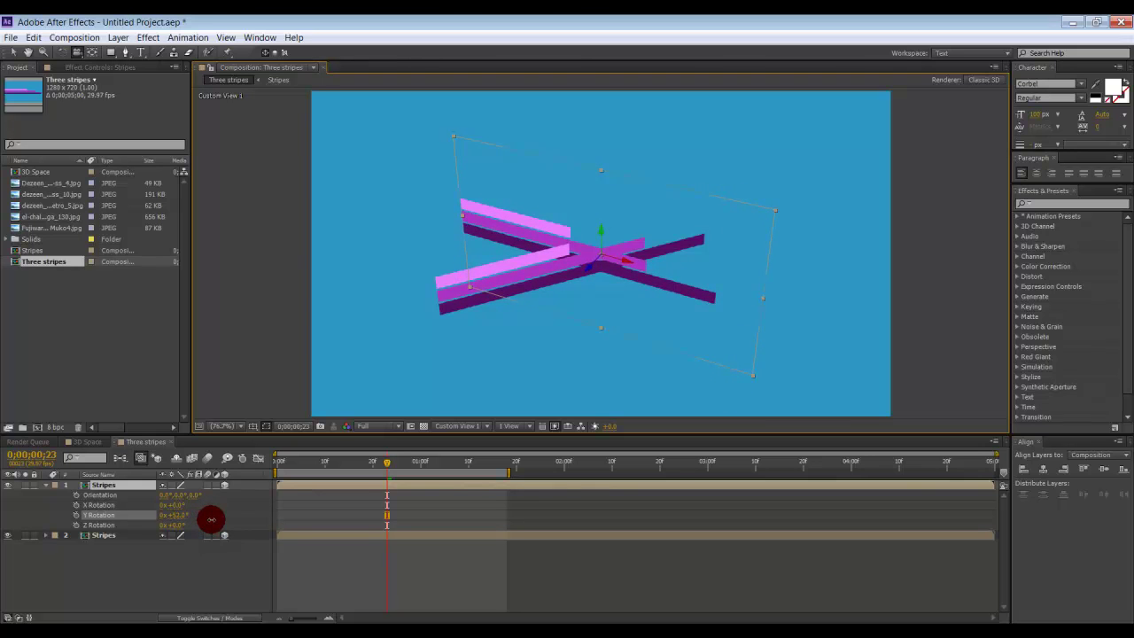
drag(210, 519, 229, 550)
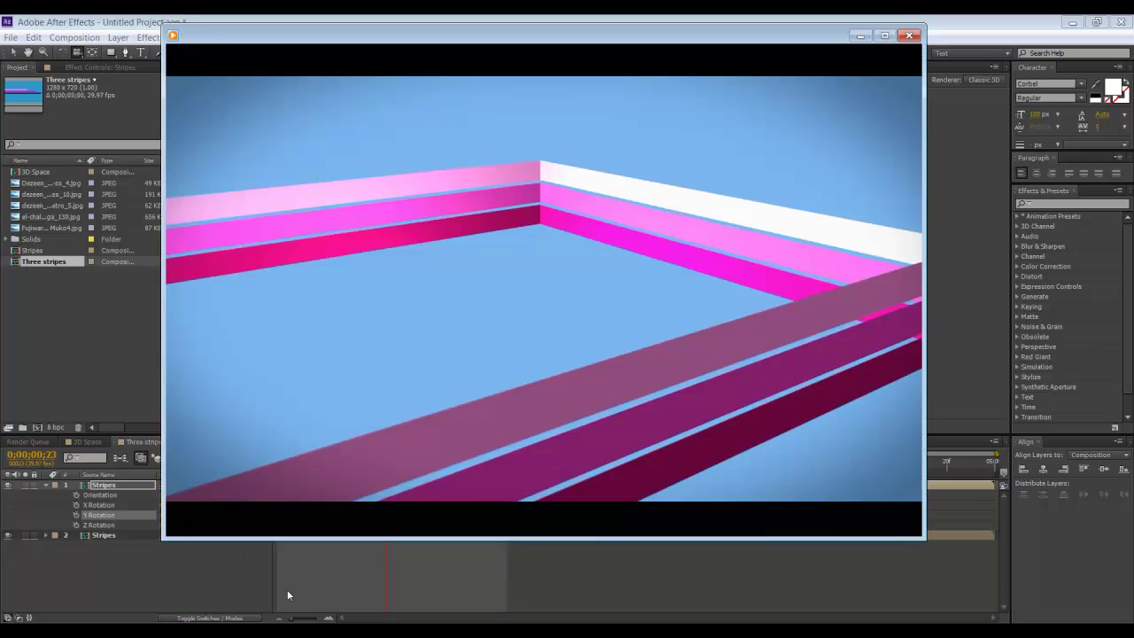
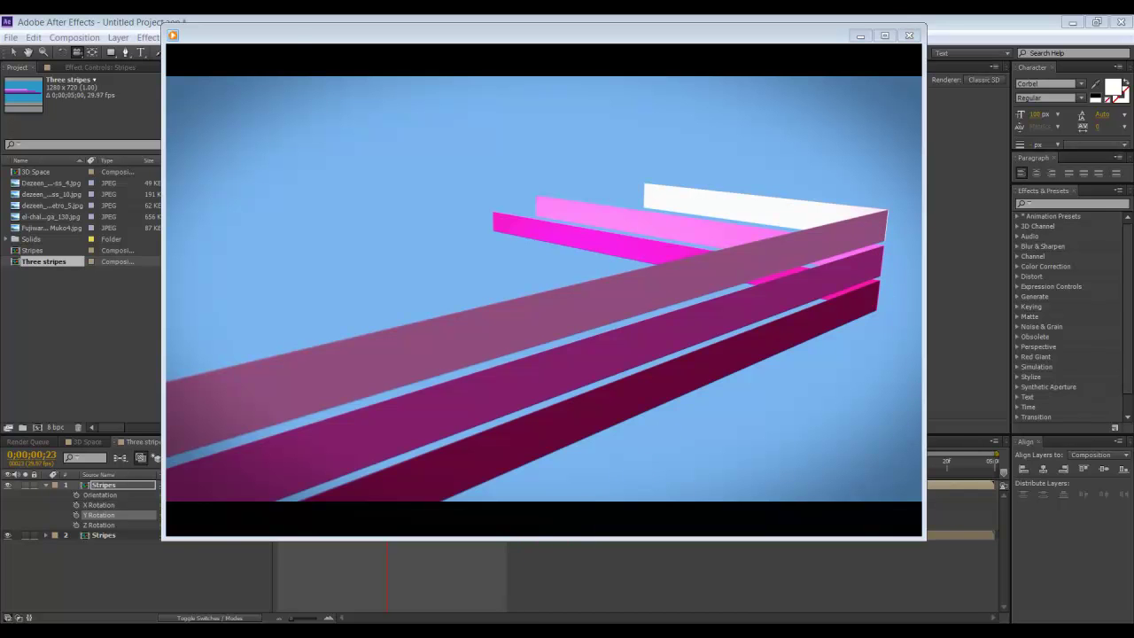
click(348, 520)
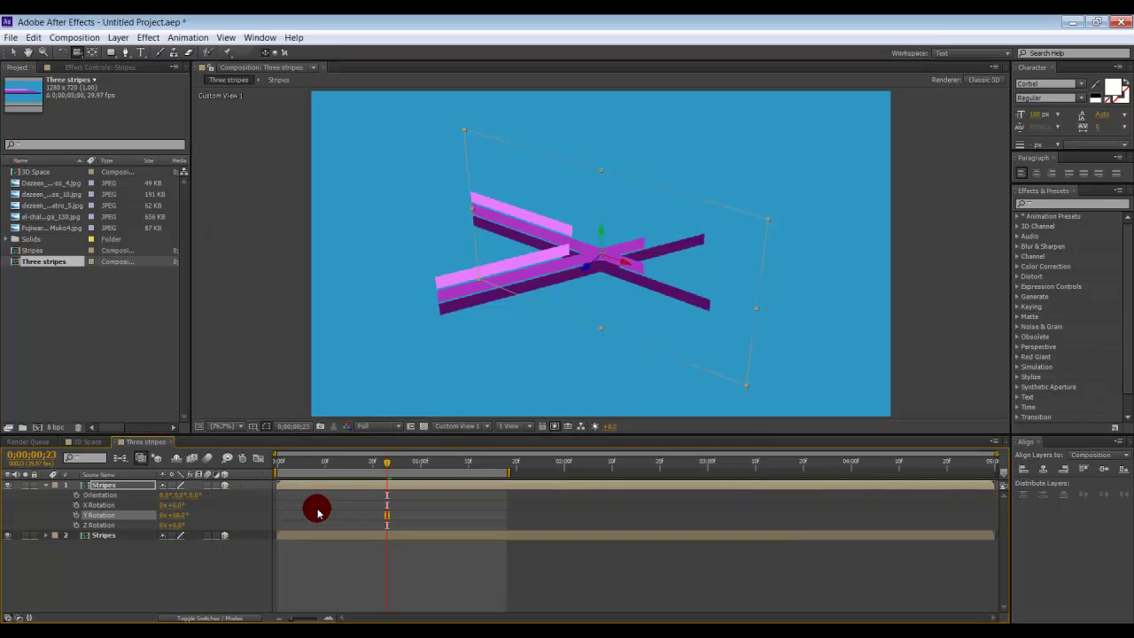
key(ctrl+z)
key(ctrl+z)
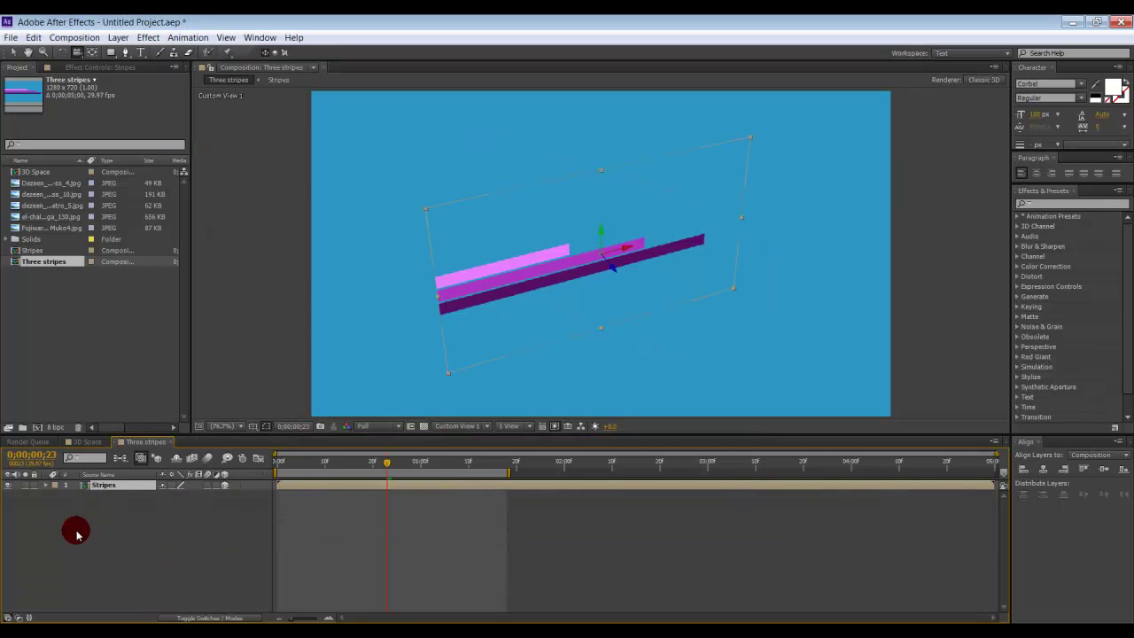
Step: In the Active Camera view, move the Stripes layer's anchor point to the middle of its left edge with the Pan Behind tool
click(103, 484)
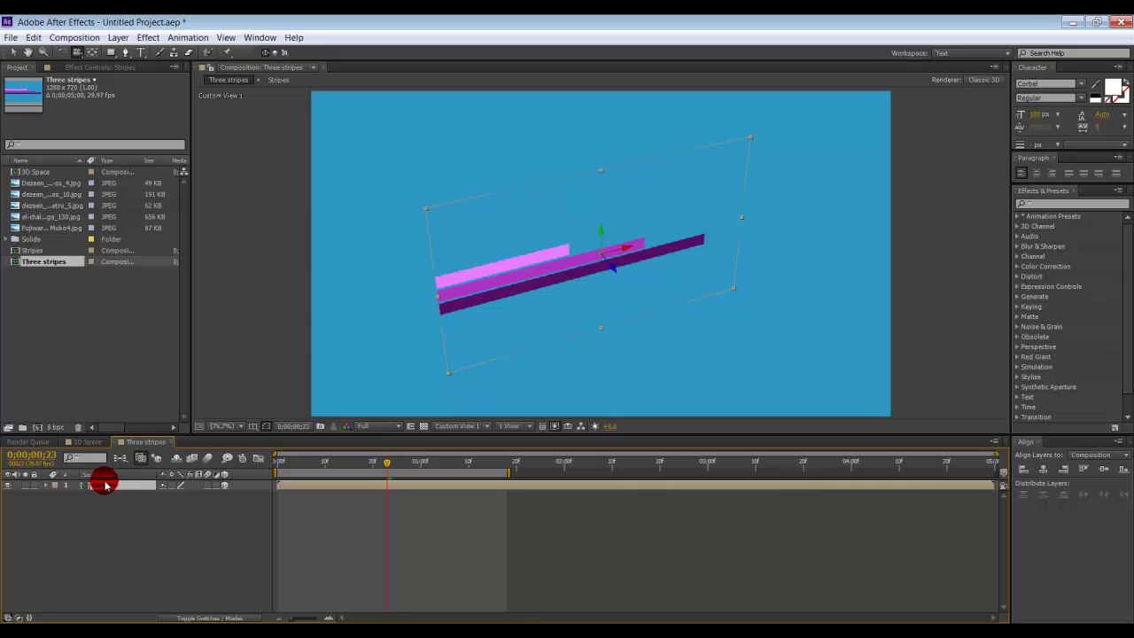
click(486, 427)
click(480, 441)
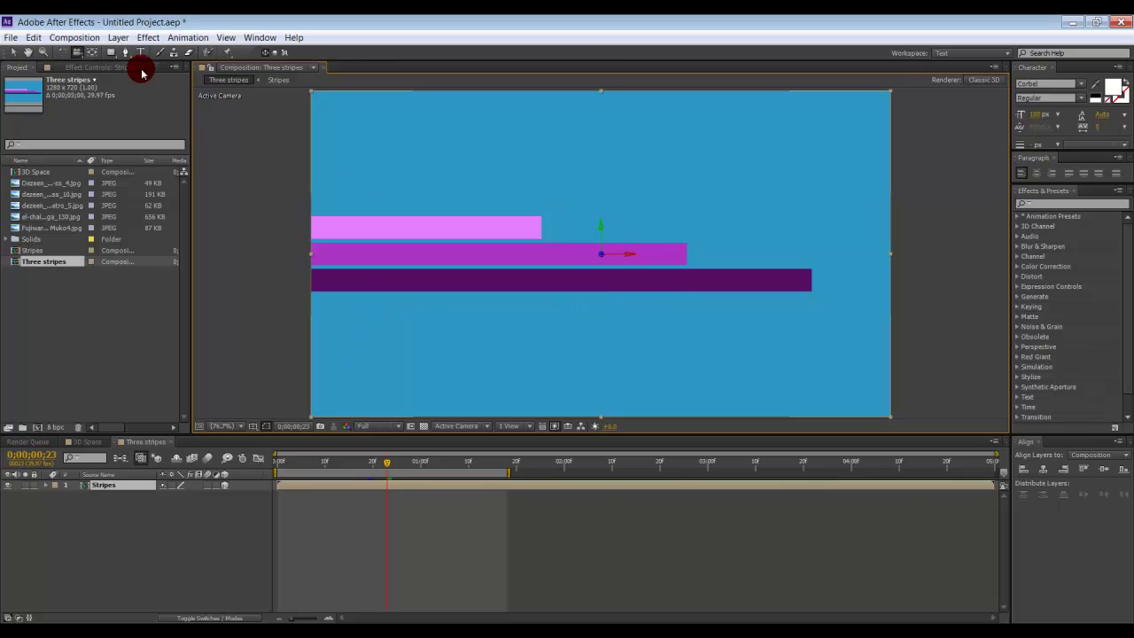
click(93, 52)
click(590, 264)
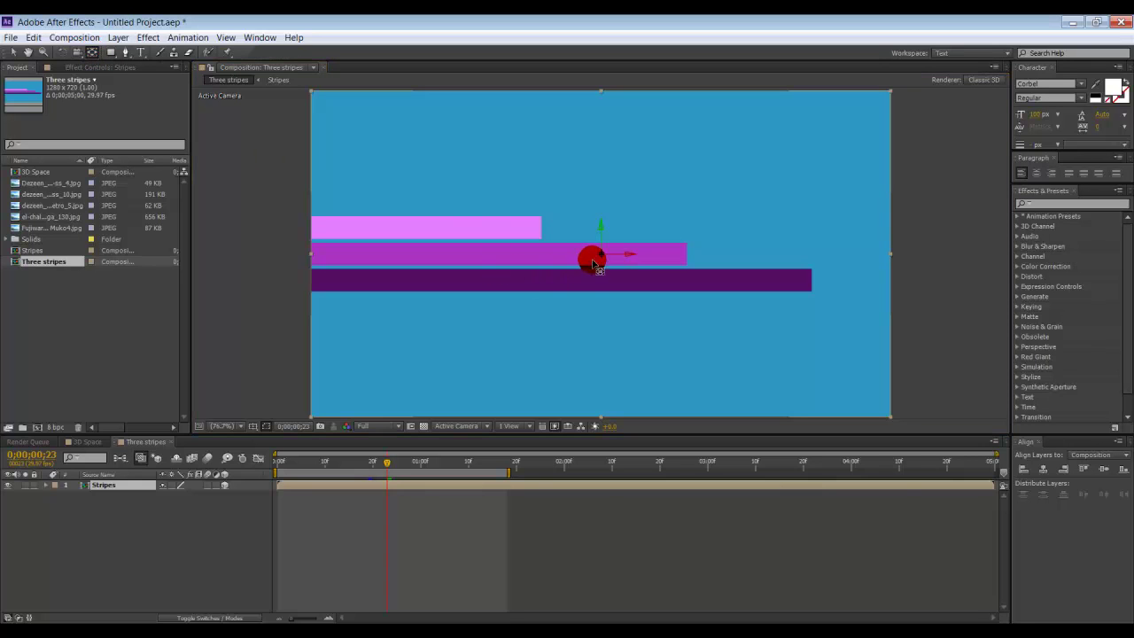
drag(602, 257, 324, 273)
drag(312, 266, 309, 257)
click(312, 301)
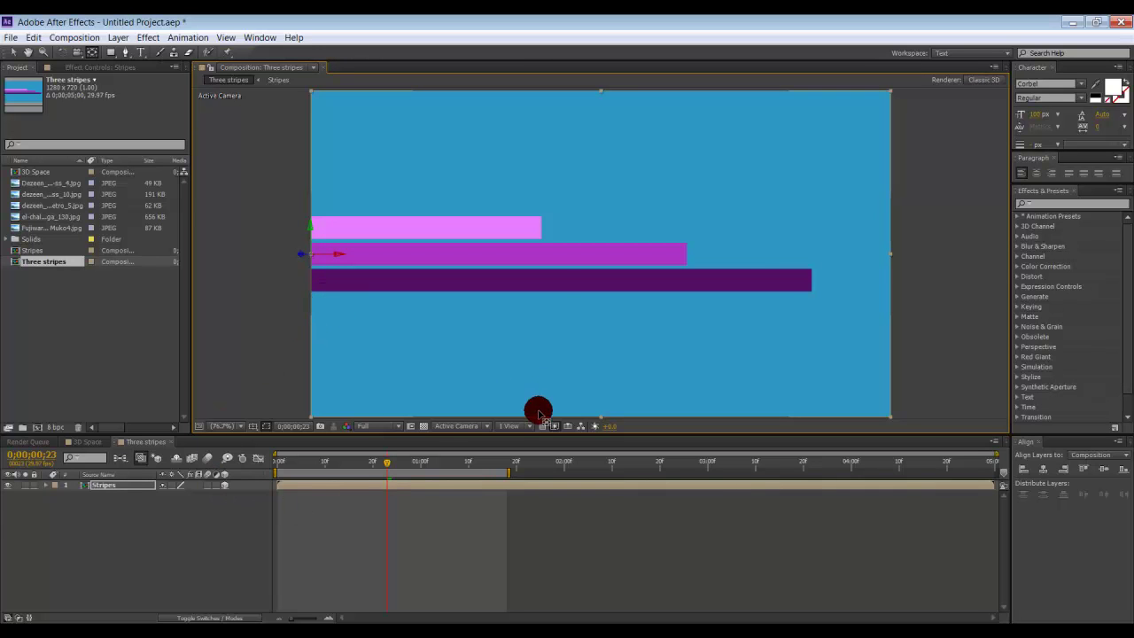
Step: Return to Custom View 1 and duplicate the Stripes layer
key(F11)
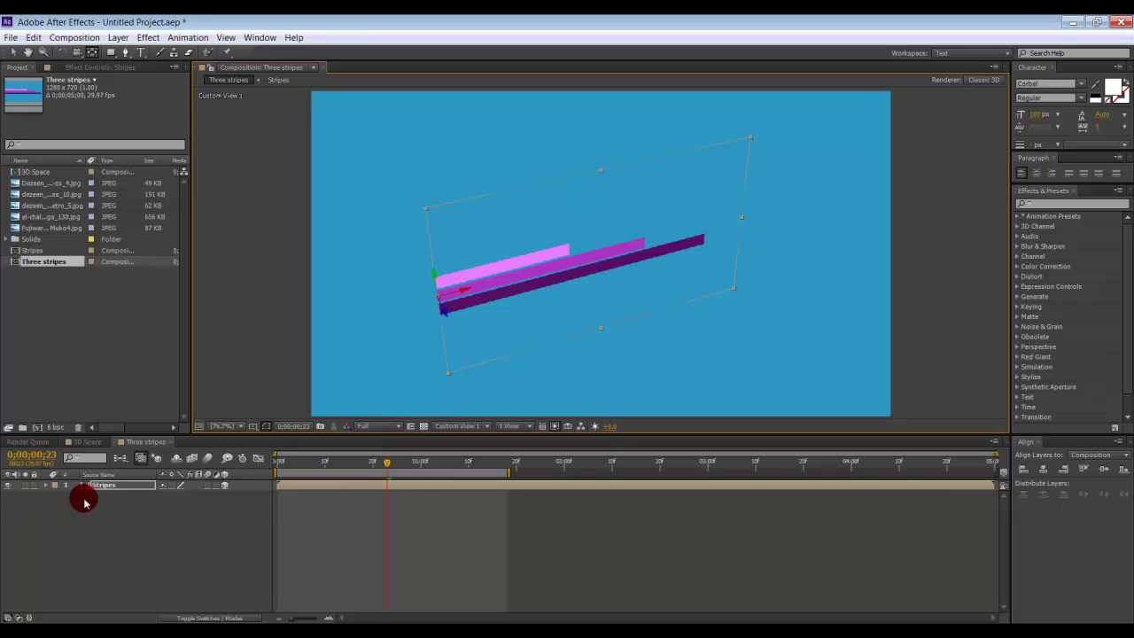
click(111, 486)
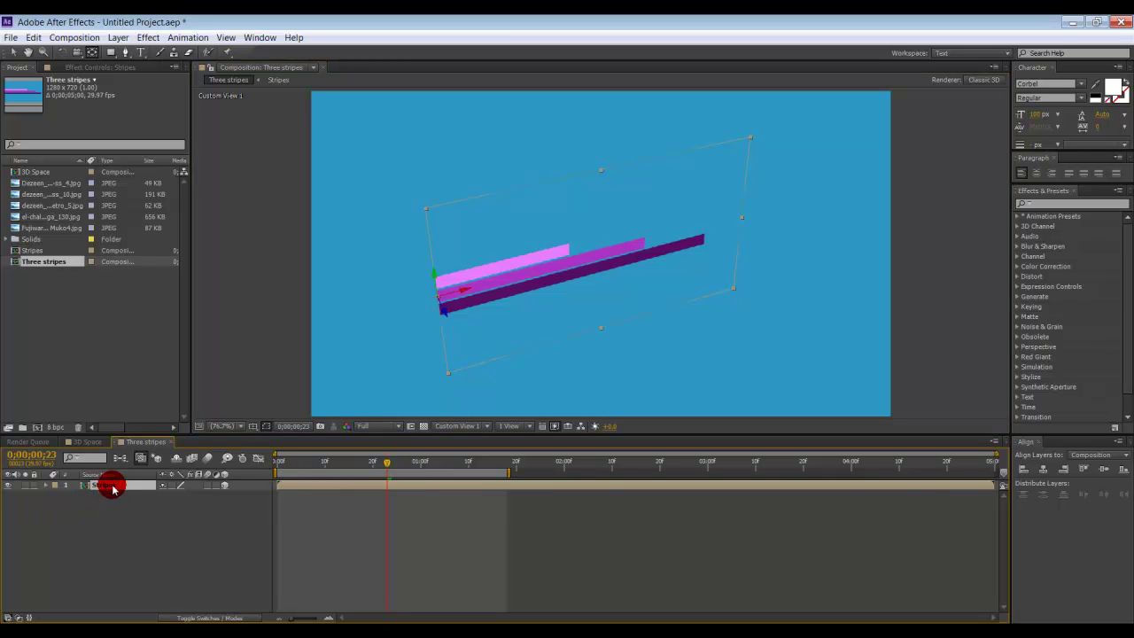
key(ctrl+d)
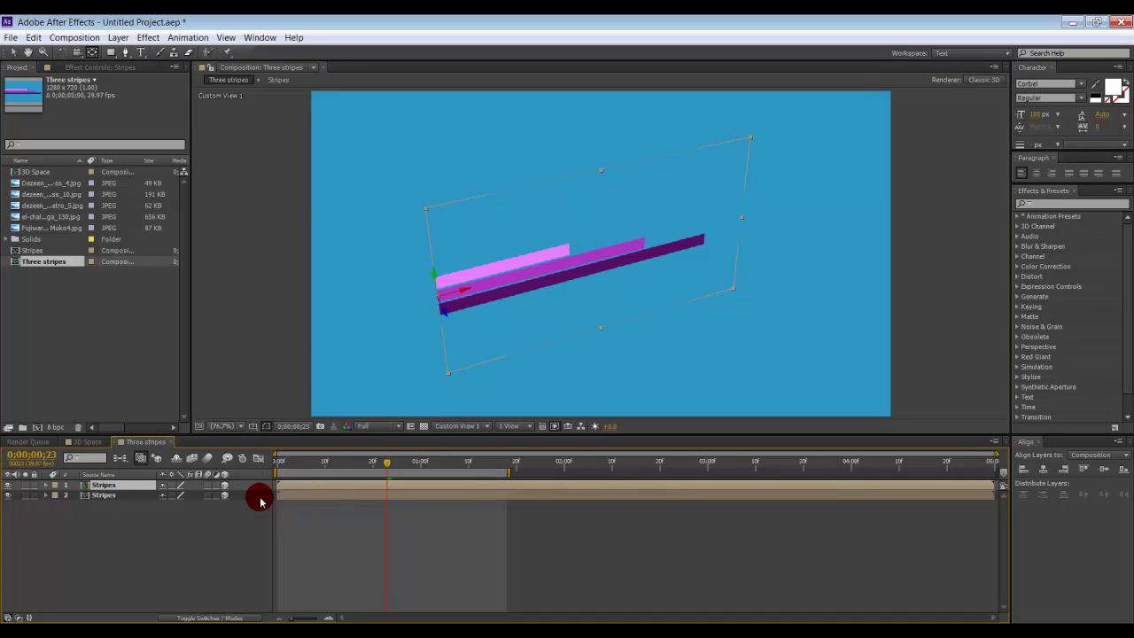
Step: Set the duplicated Stripes layer's Y Rotation to 90°
key(r)
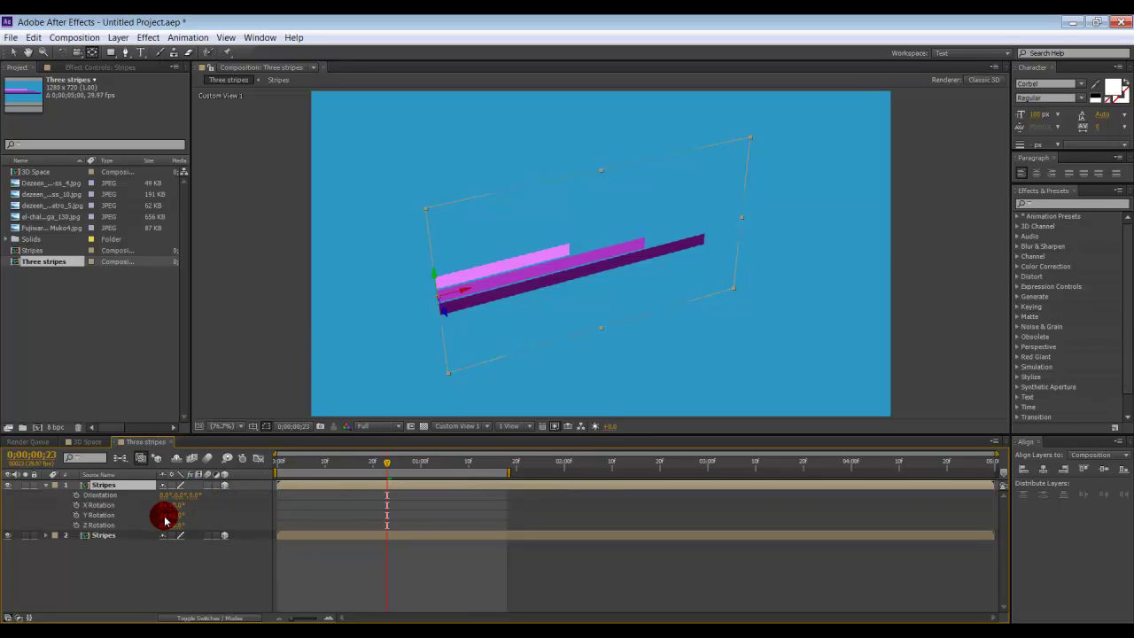
drag(178, 515, 332, 499)
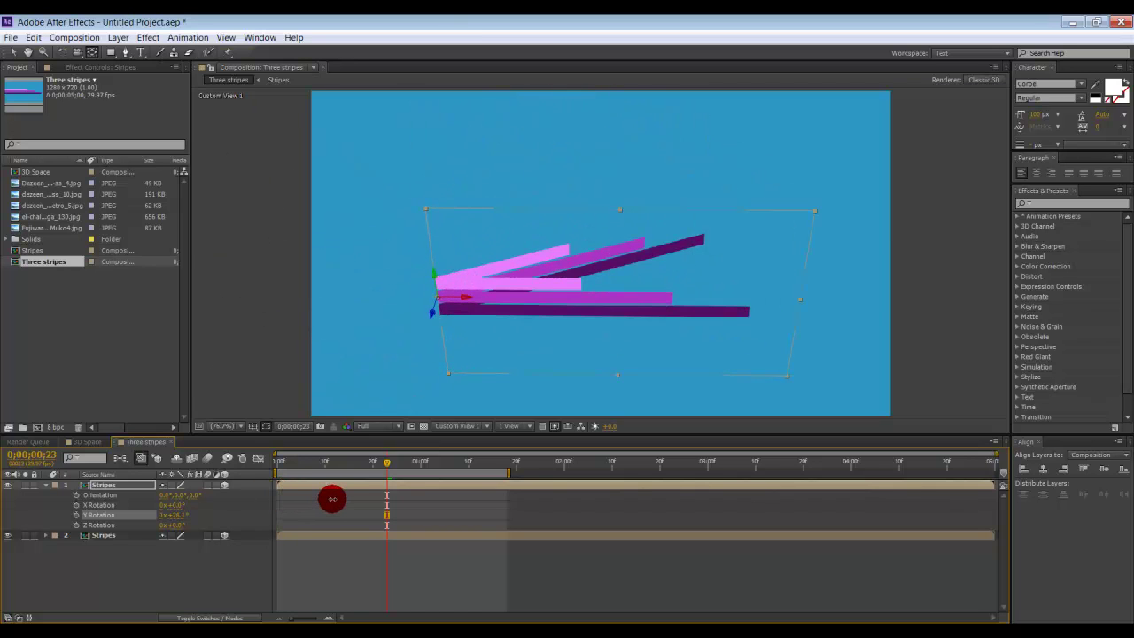
drag(181, 517, 111, 558)
click(176, 521)
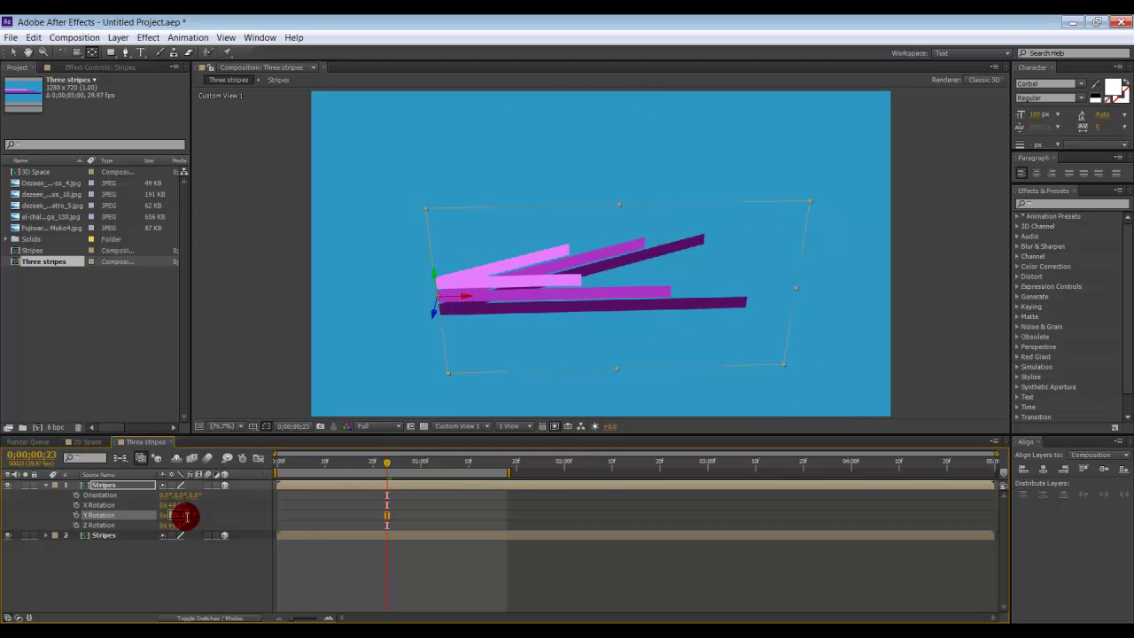
text(90)
key(Return)
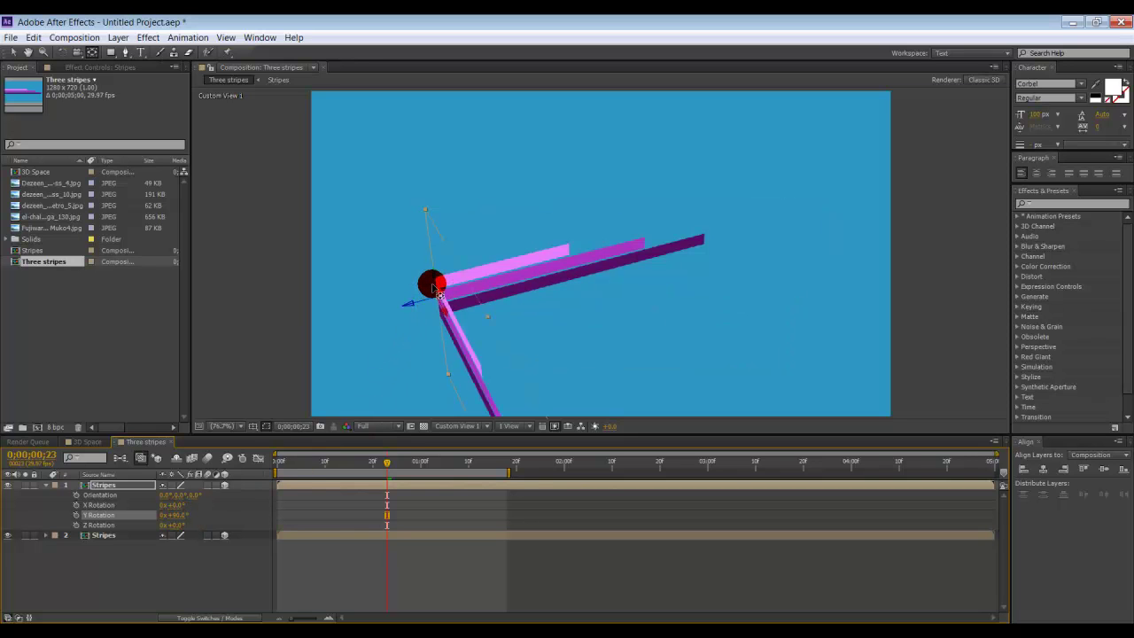
Step: Slide the rotated Stripes copy back along its X axis until its far end meets the original layer's left edge
drag(433, 288, 447, 311)
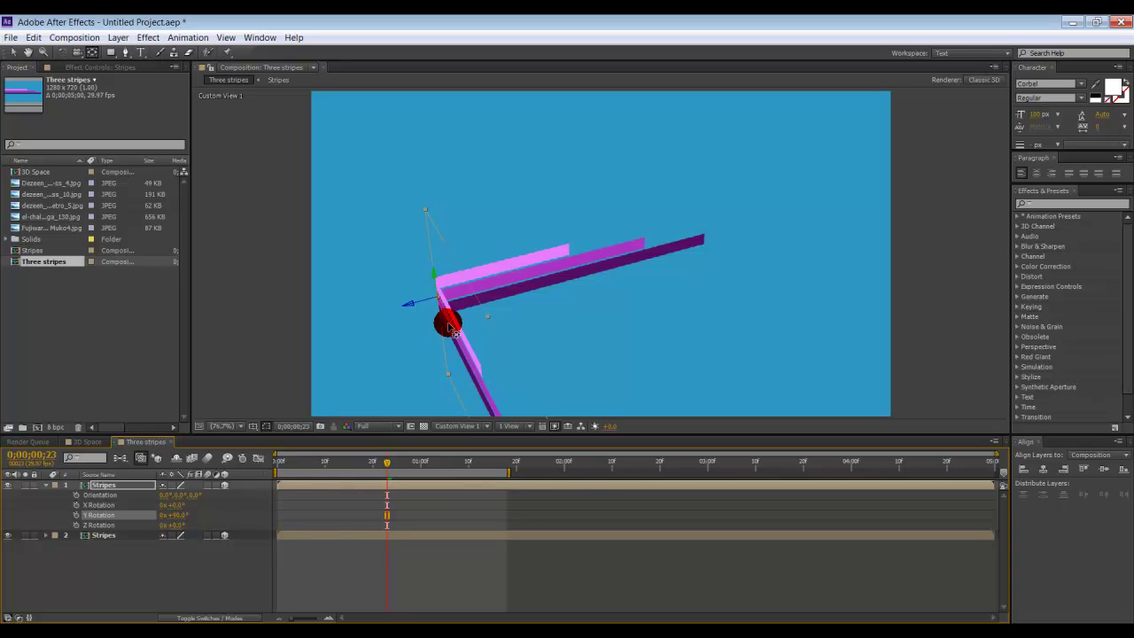
drag(447, 316, 427, 263)
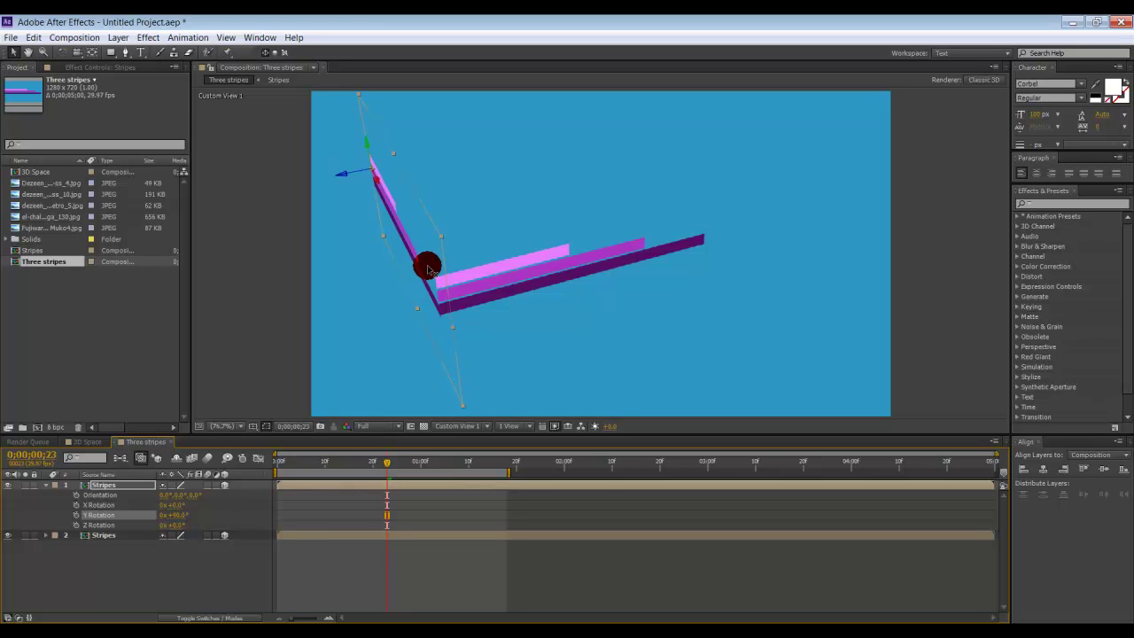
mouse_move(426, 272)
mouse_down()
mouse_move(425, 259)
mouse_move(416, 266)
mouse_up()
Step: Move the current time to 0;00;01;13 and look closely at the corner where the two Stripes layers meet
click(383, 454)
drag(383, 455, 481, 458)
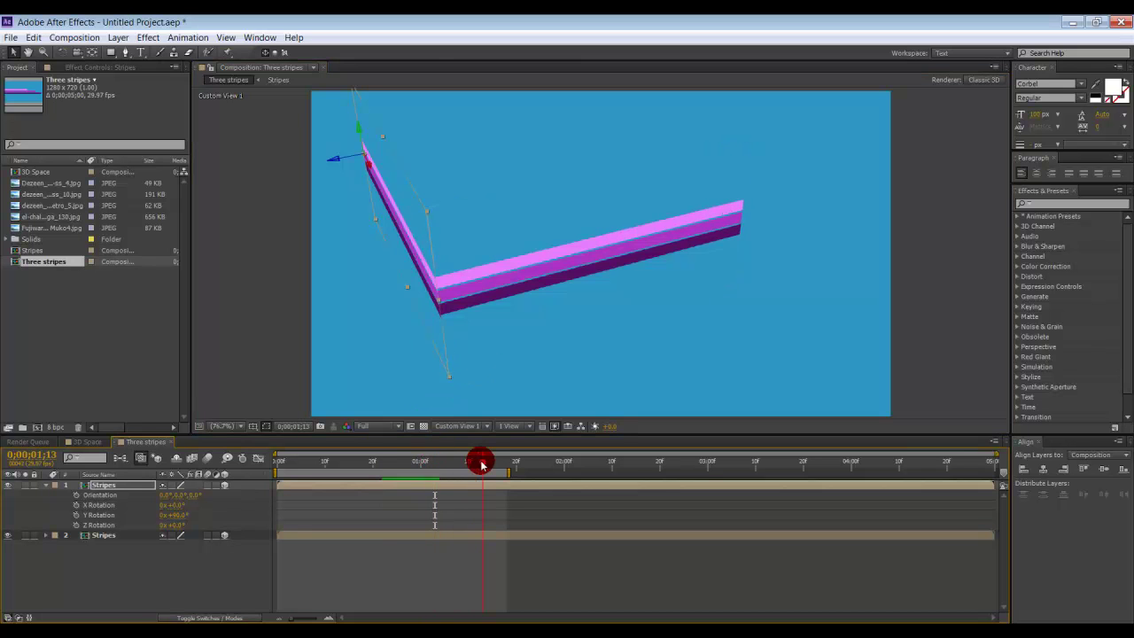
click(452, 318)
click(443, 308)
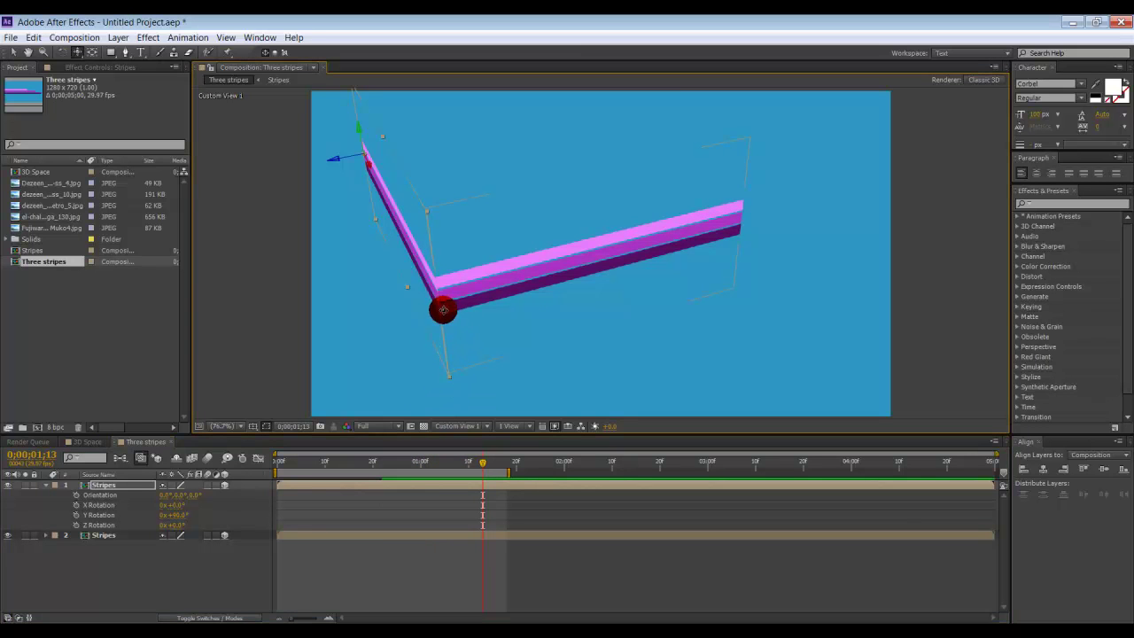
drag(443, 306, 531, 187)
click(177, 512)
drag(172, 505, 169, 511)
key(ctrl+z)
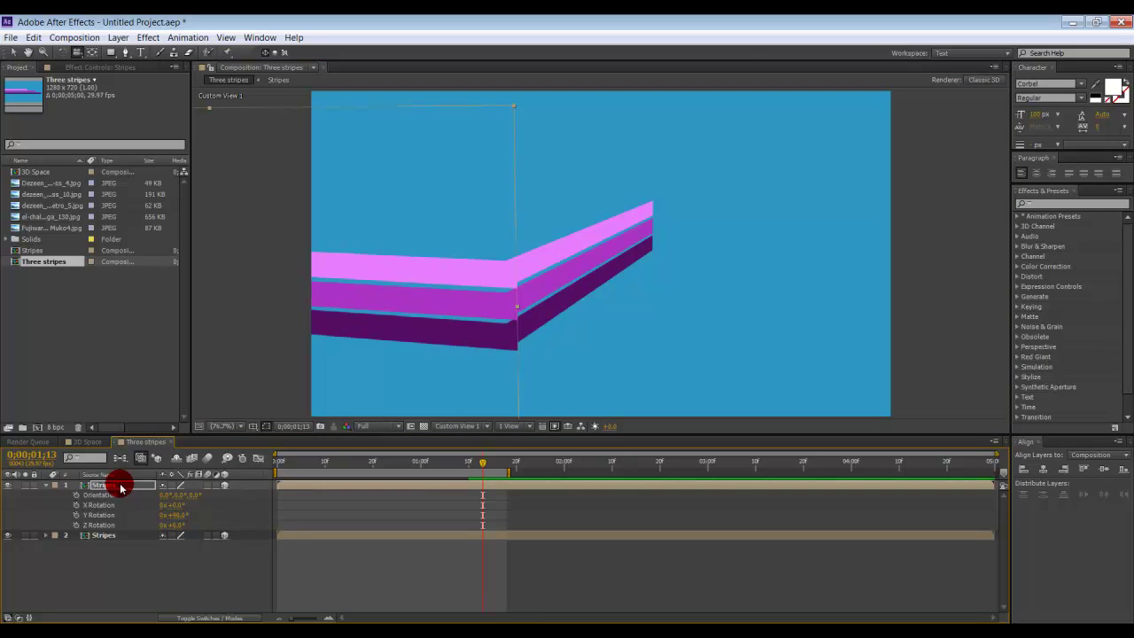
Step: Set the rotated Stripes copy's Z position to 1280 so its end meets the original layer's edge at the corner
key(p)
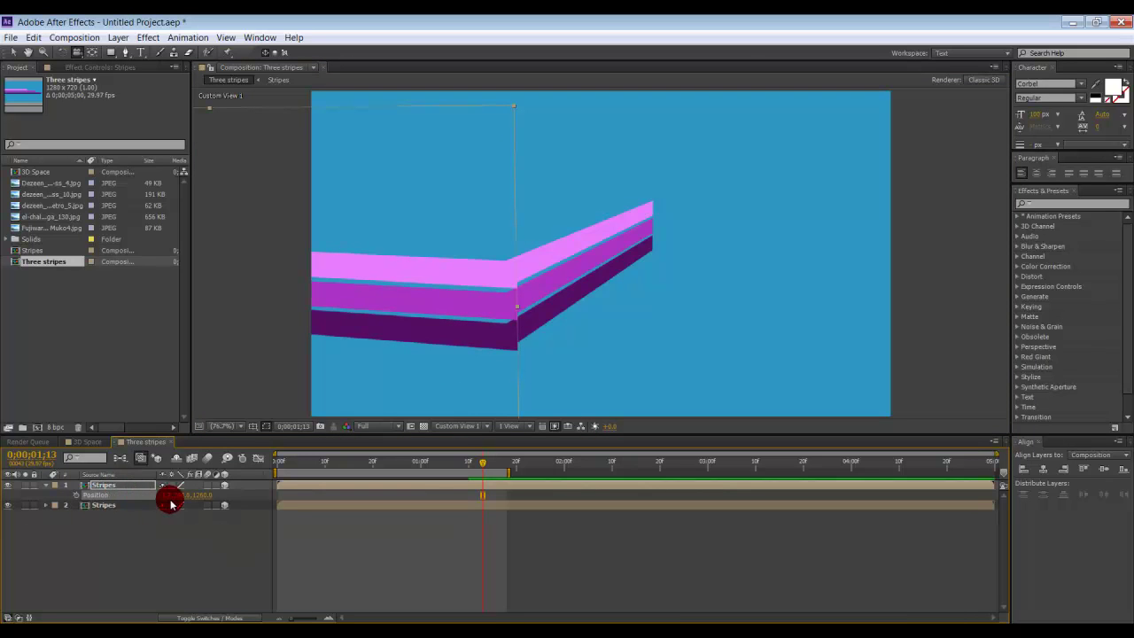
mouse_move(193, 503)
mouse_down()
mouse_move(162, 489)
mouse_move(184, 501)
mouse_move(190, 488)
mouse_move(202, 505)
mouse_move(221, 494)
mouse_up()
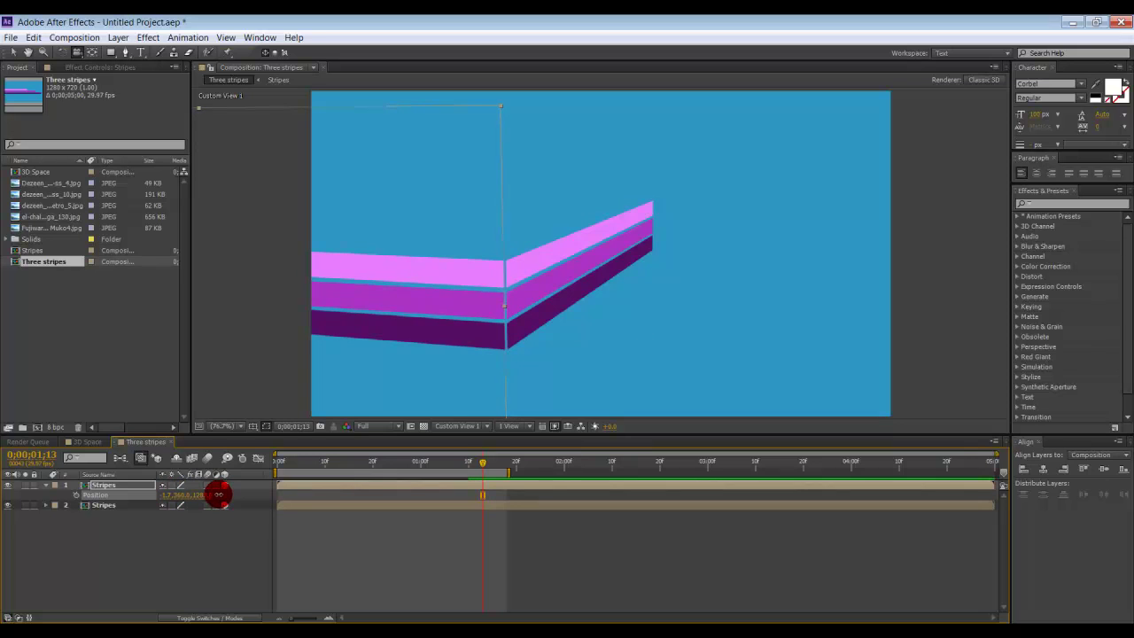
drag(439, 301, 484, 260)
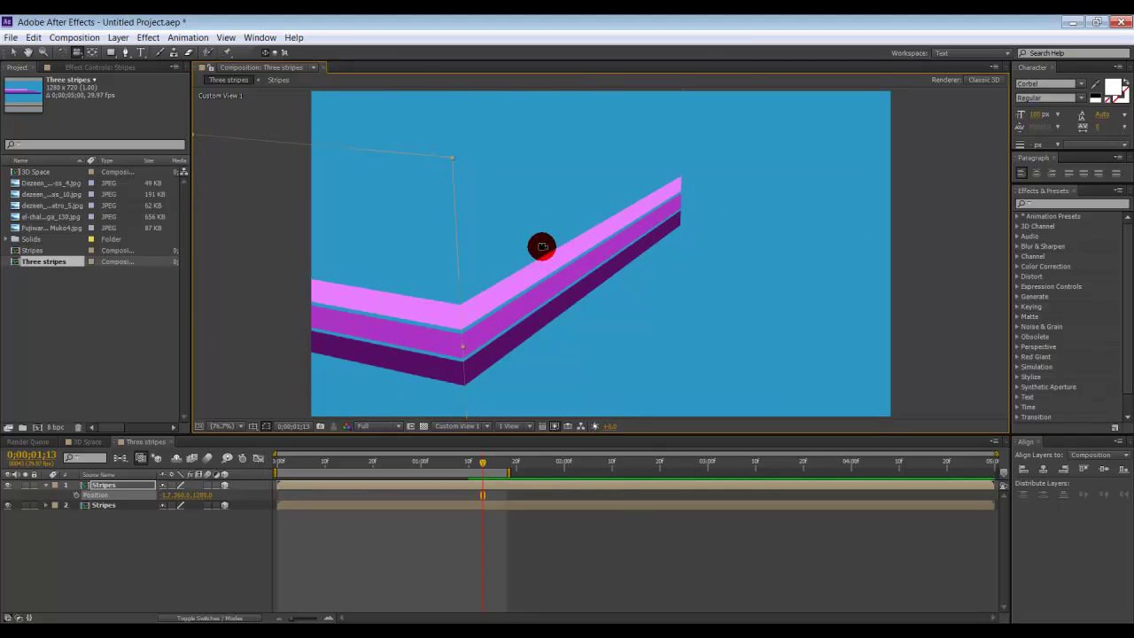
drag(559, 248, 485, 245)
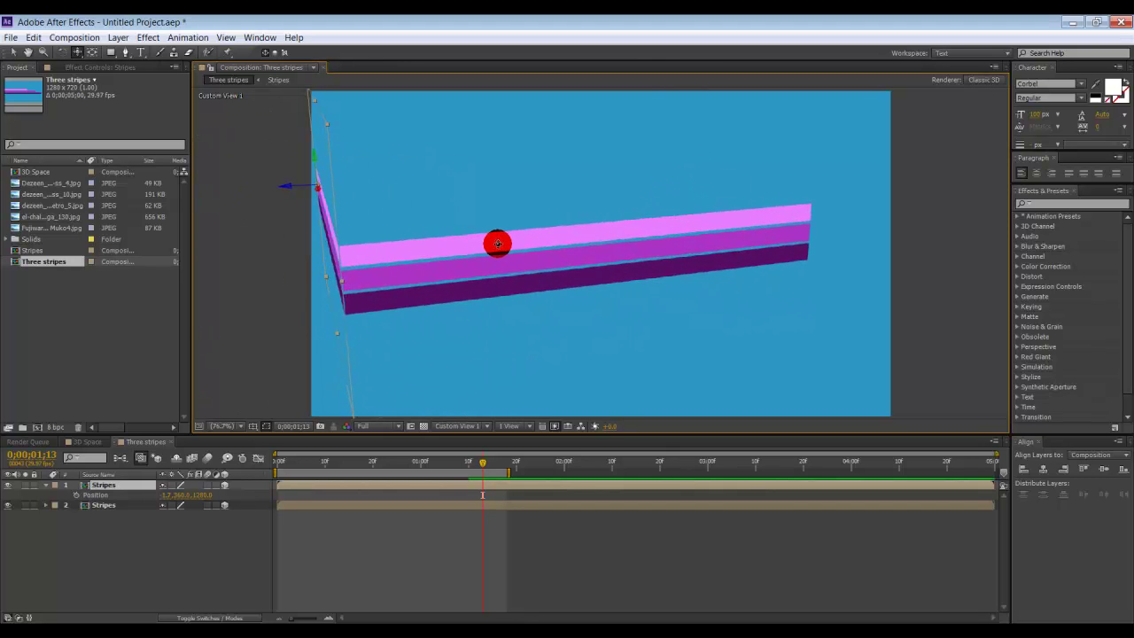
drag(498, 241, 635, 283)
Step: Extend the end of the work area to just past two seconds and preview the two-sided strip animation
drag(508, 471, 578, 477)
key(space)
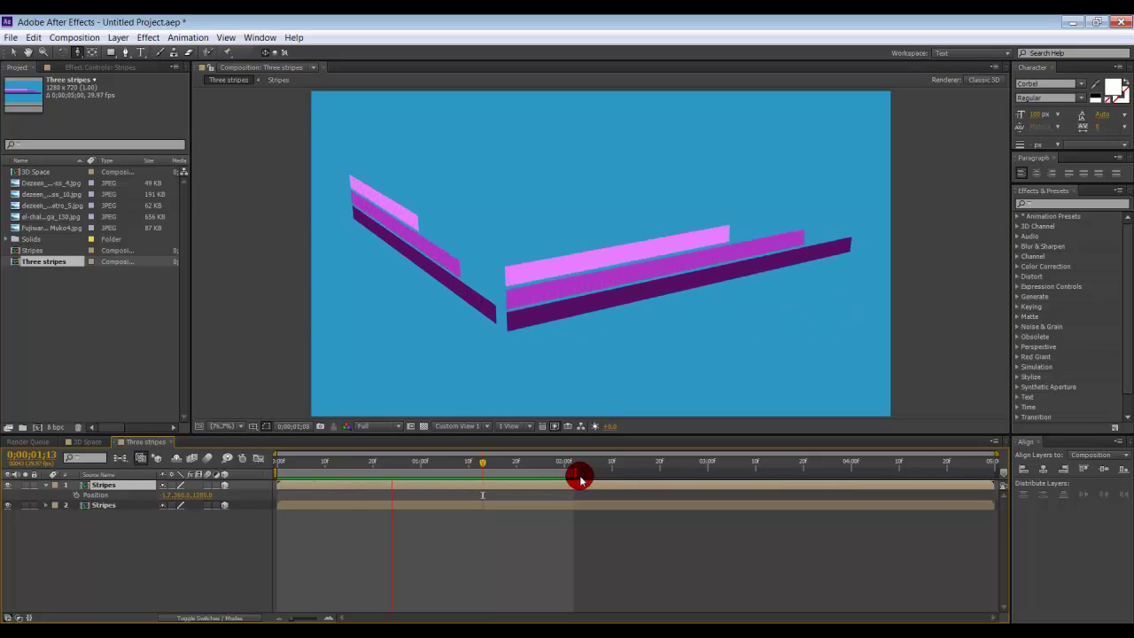
key(space)
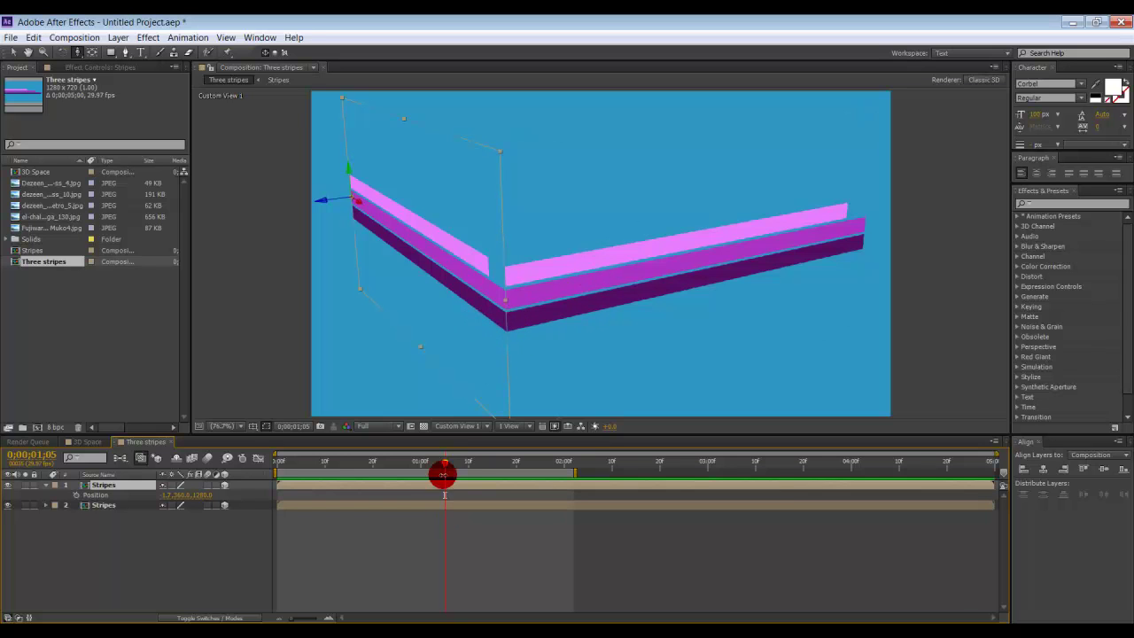
Step: Shift the original, unrotated Stripes layer in time so that it starts at 0;00;01;00
drag(444, 461, 415, 464)
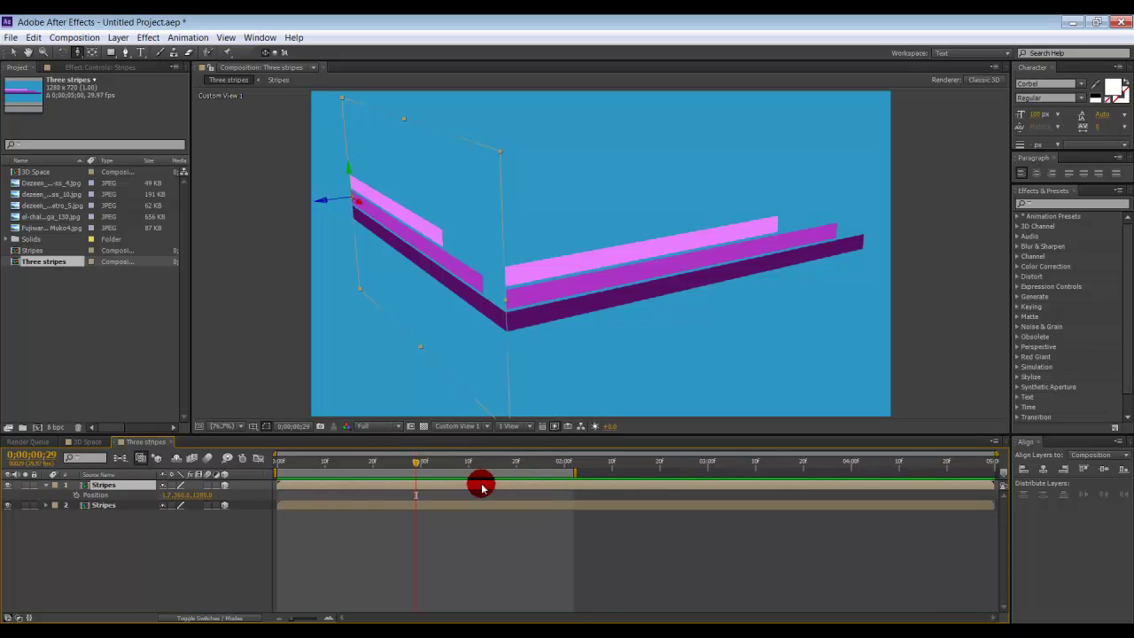
drag(331, 505, 466, 518)
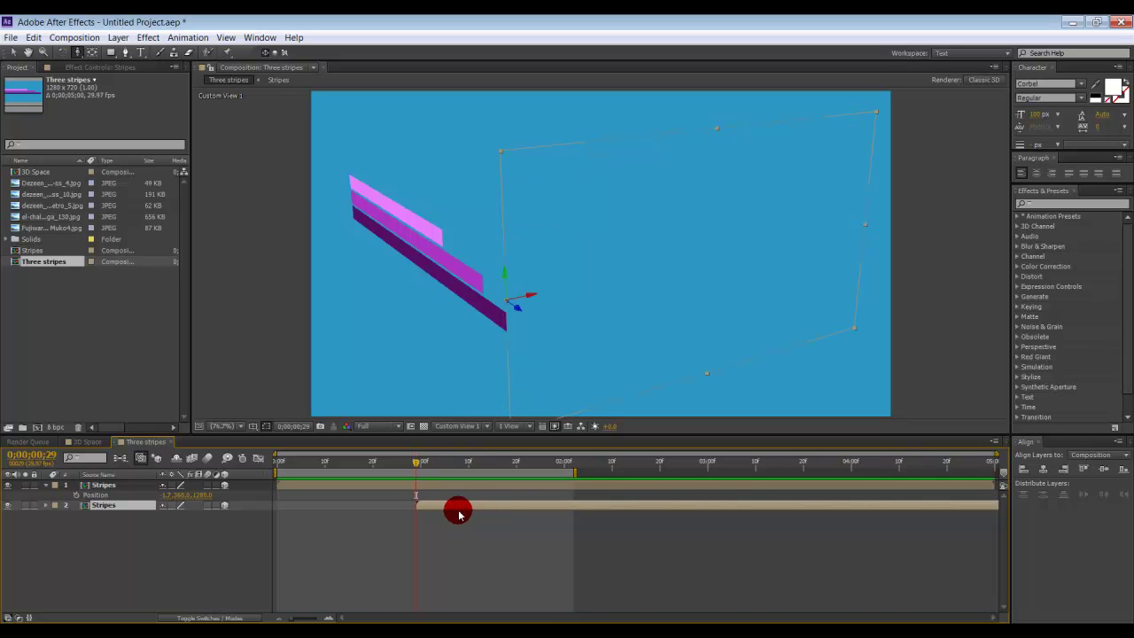
mouse_move(415, 461)
mouse_down()
mouse_move(458, 467)
mouse_move(419, 476)
mouse_up()
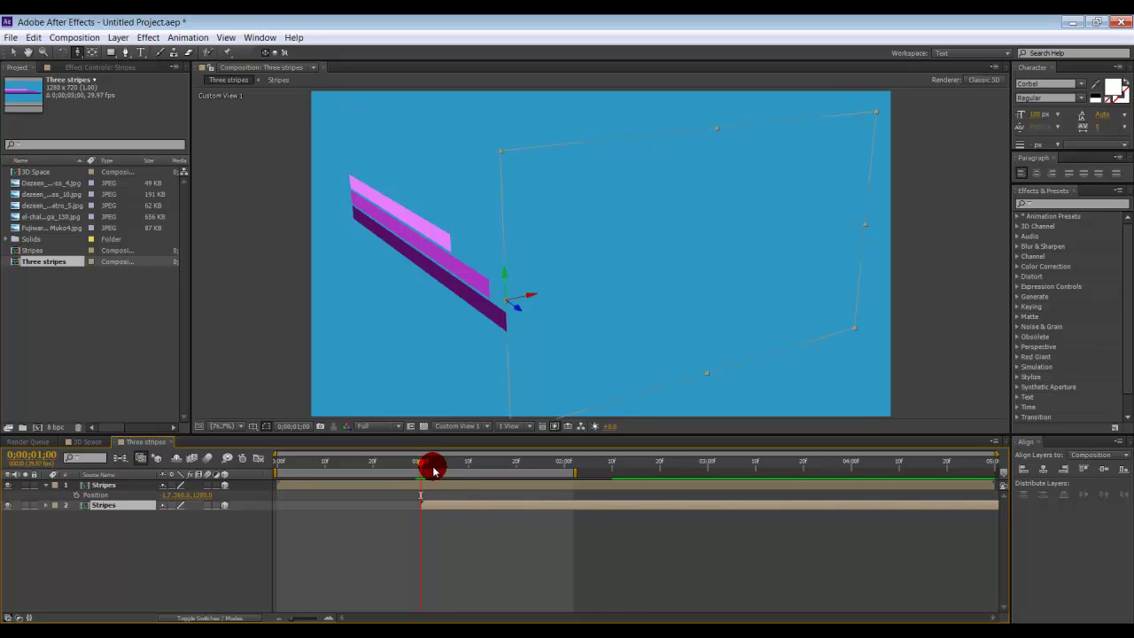
Step: Lengthen the work area slightly and preview how the second run of stripes follows the first around the corner
drag(576, 473, 590, 473)
key(KP_0)
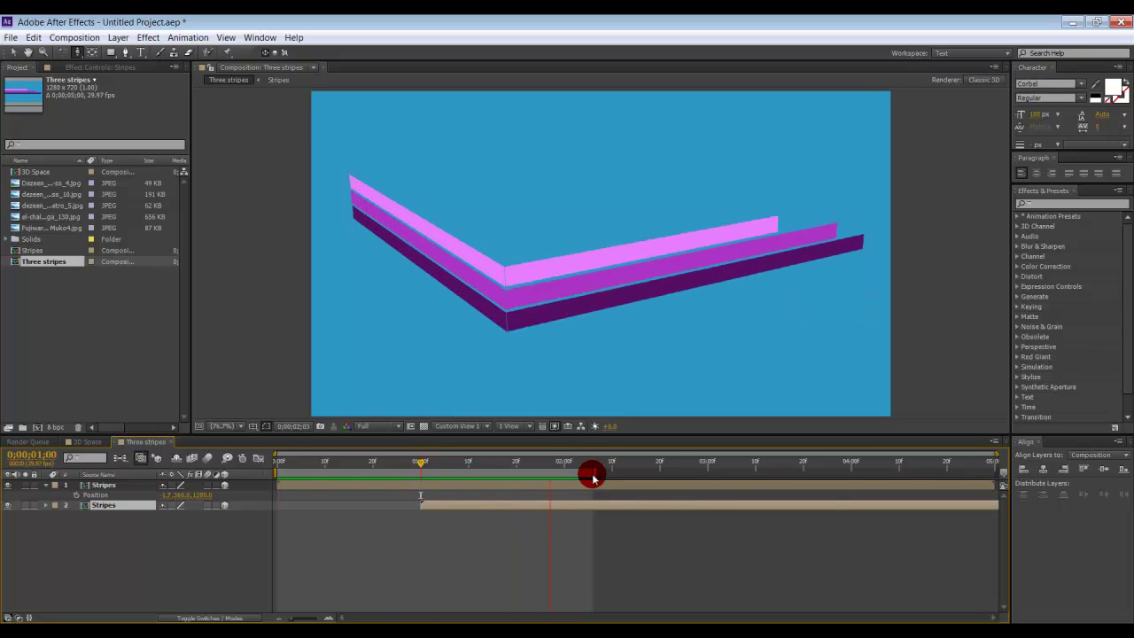
key(space)
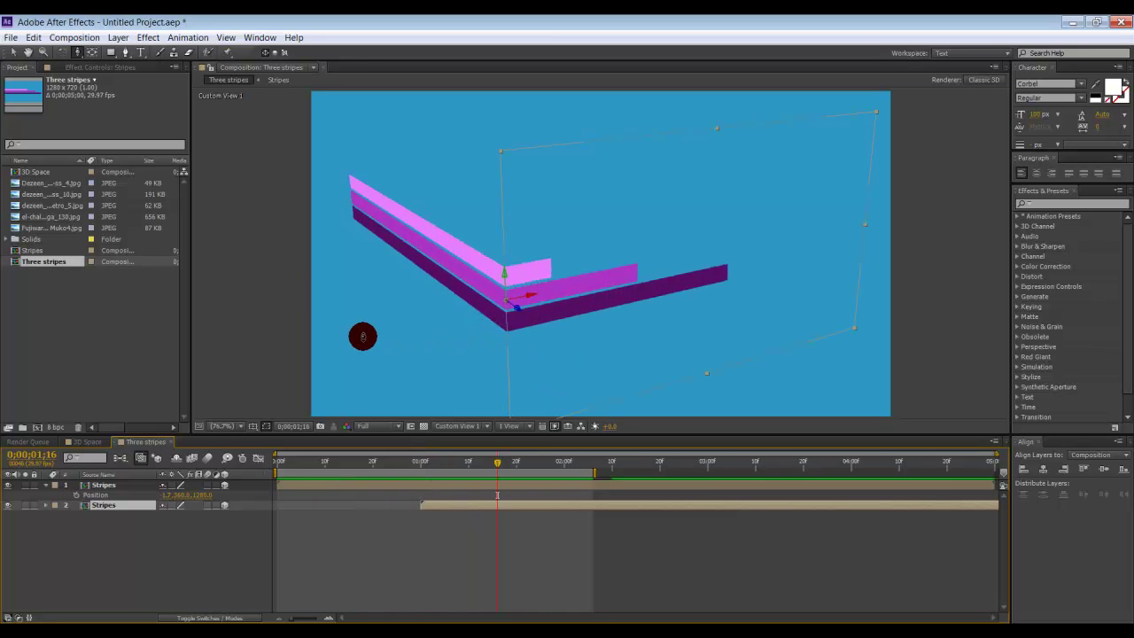
Step: Close the thin gap at the corner by setting the rotated Stripes copy's Z position to 1276
click(382, 327)
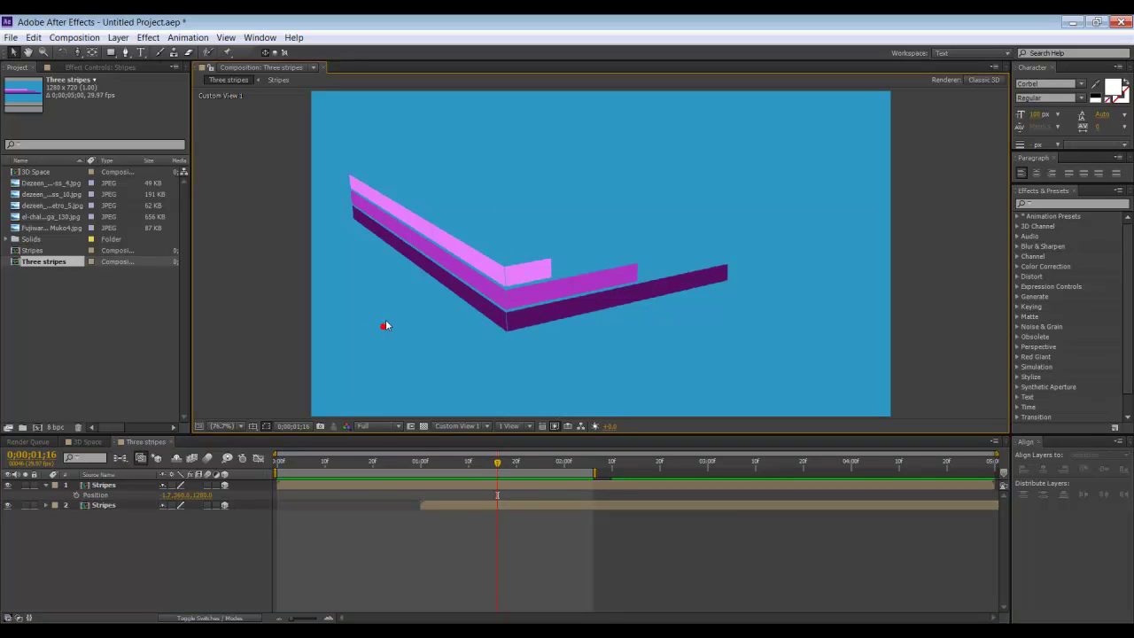
drag(468, 297, 388, 261)
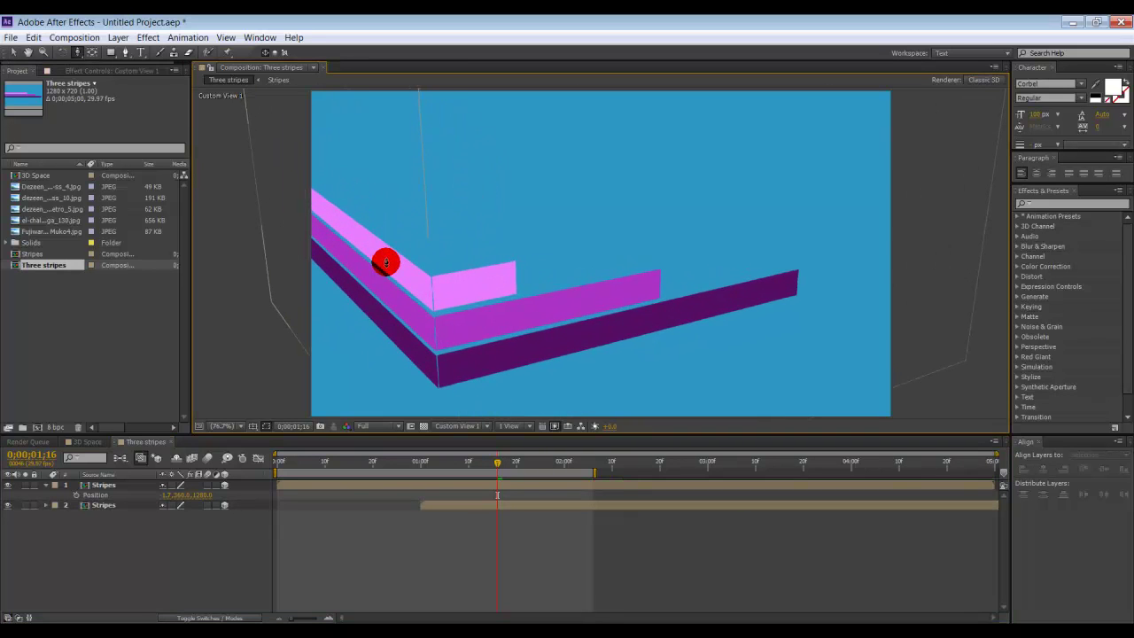
key(v)
click(373, 275)
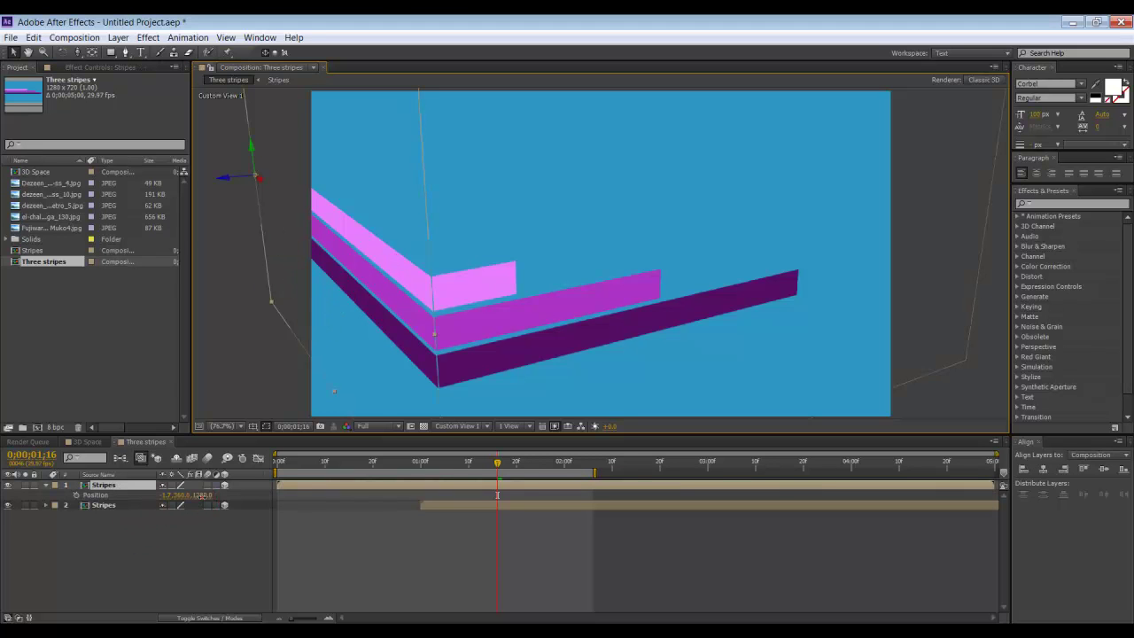
click(202, 496)
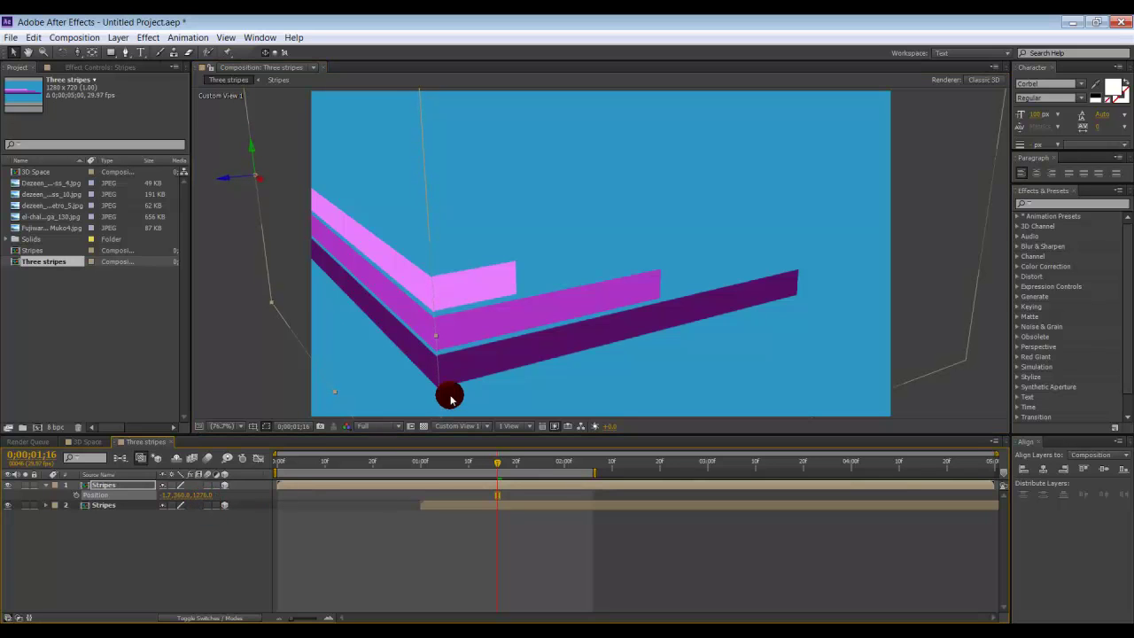
drag(467, 326, 420, 479)
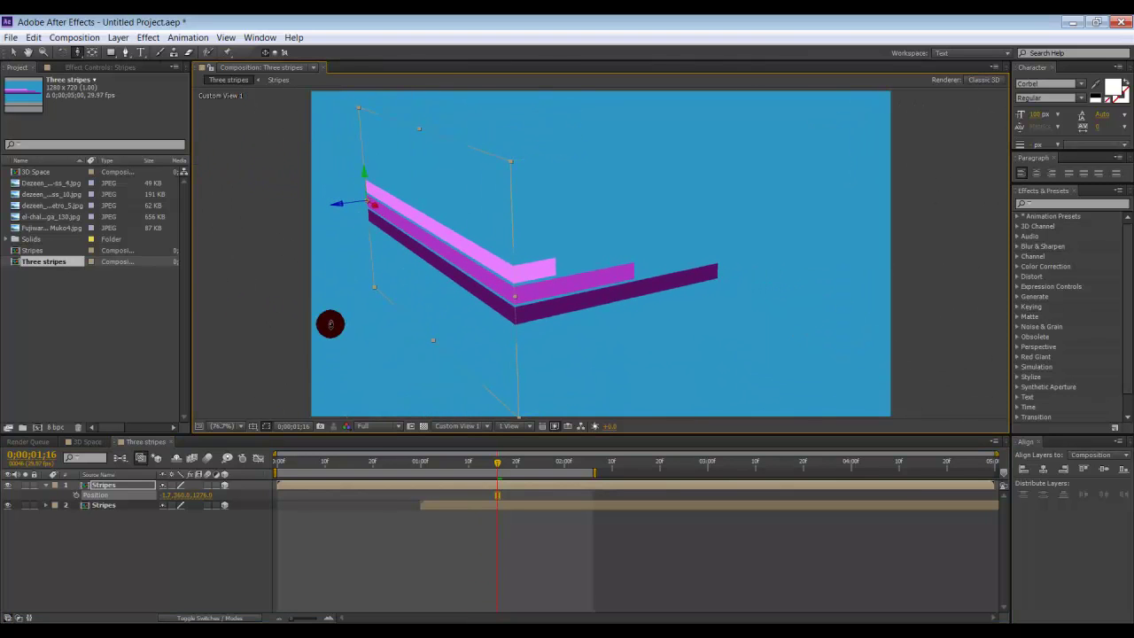
click(285, 324)
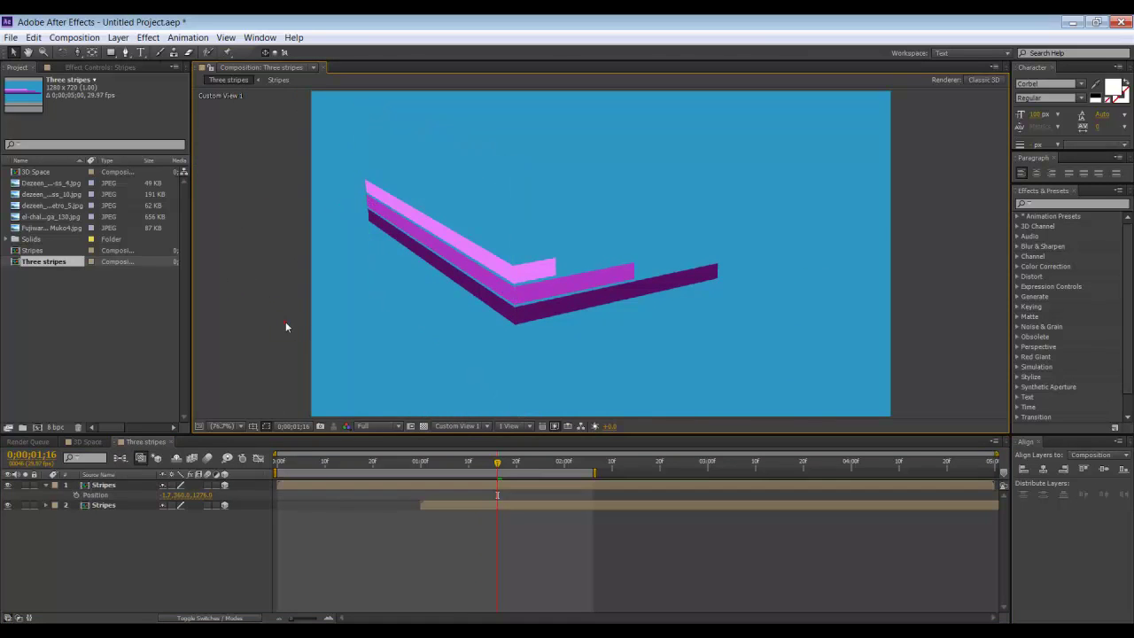
Step: Preview the stripes animation with the corner gap closed
key(space)
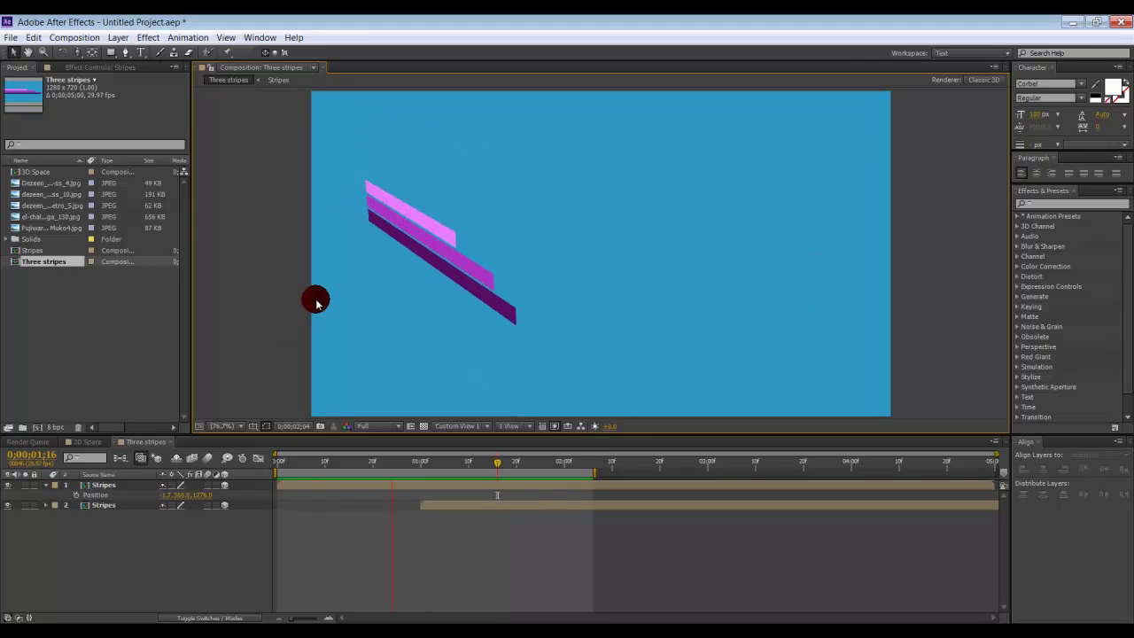
key(space)
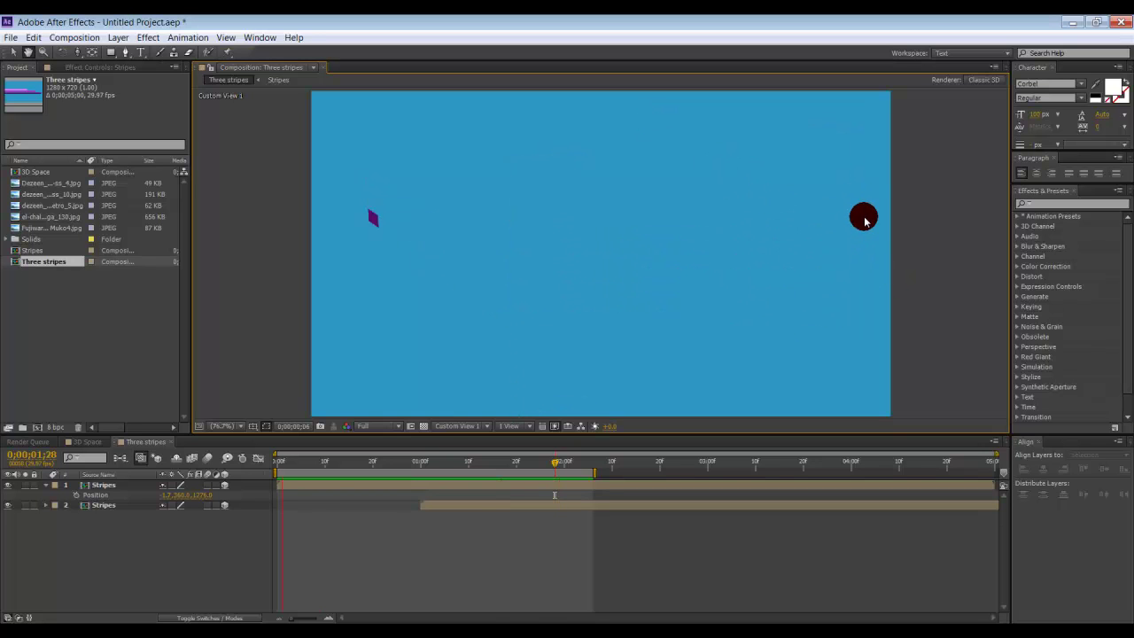
key(space)
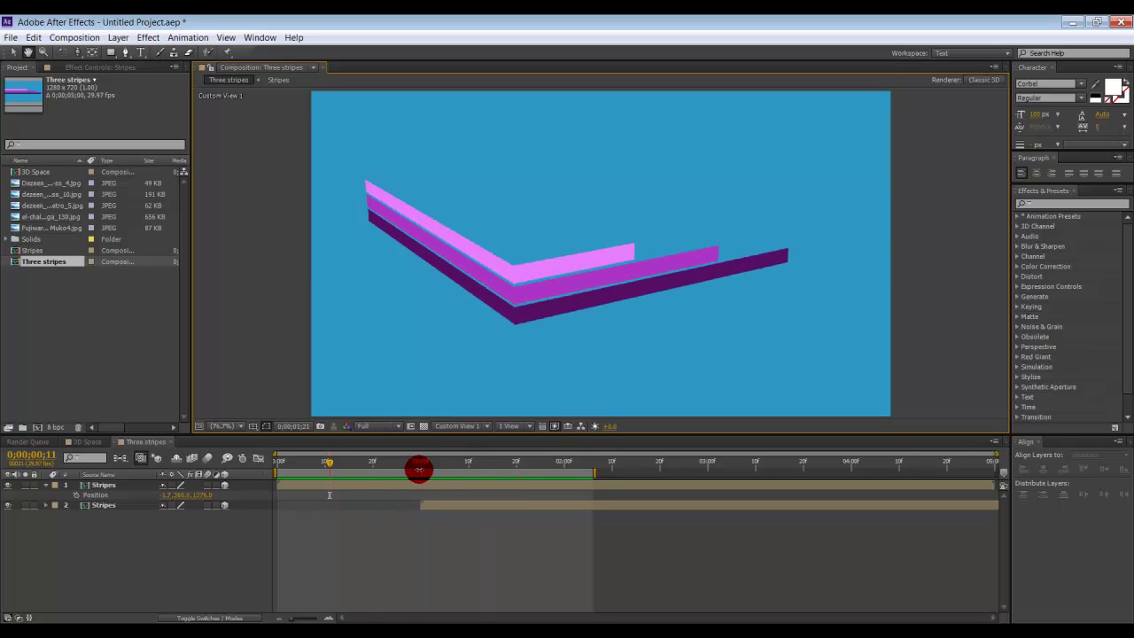
Step: Duplicate the unrotated Stripes layer that starts at one second and select the lower of the two copies
click(94, 507)
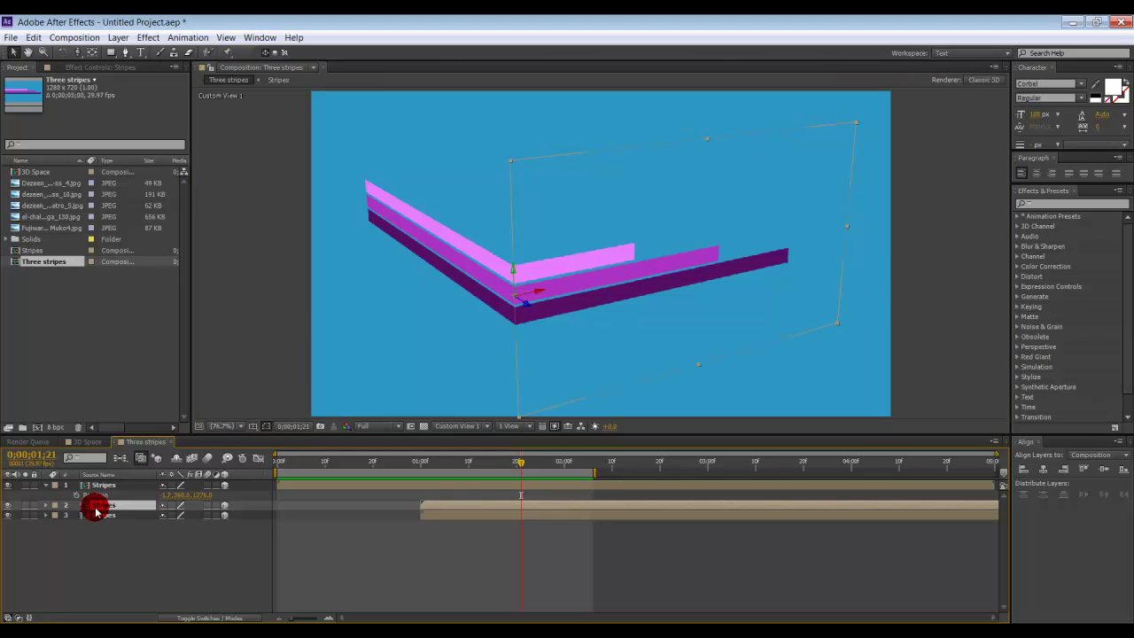
key(ctrl+d)
click(131, 515)
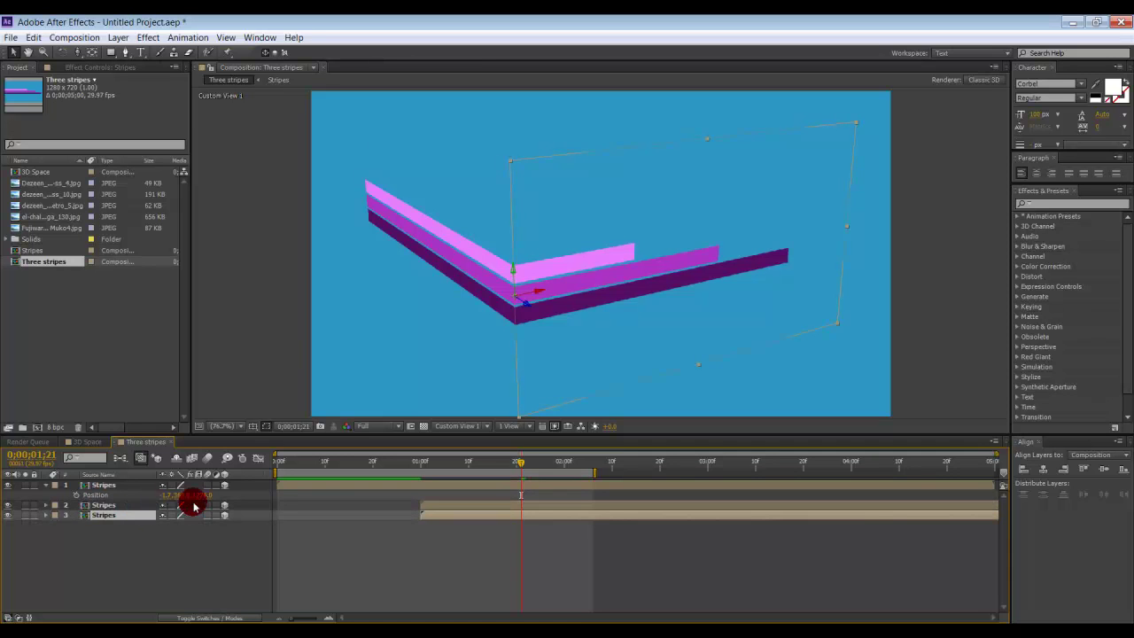
drag(463, 337, 467, 351)
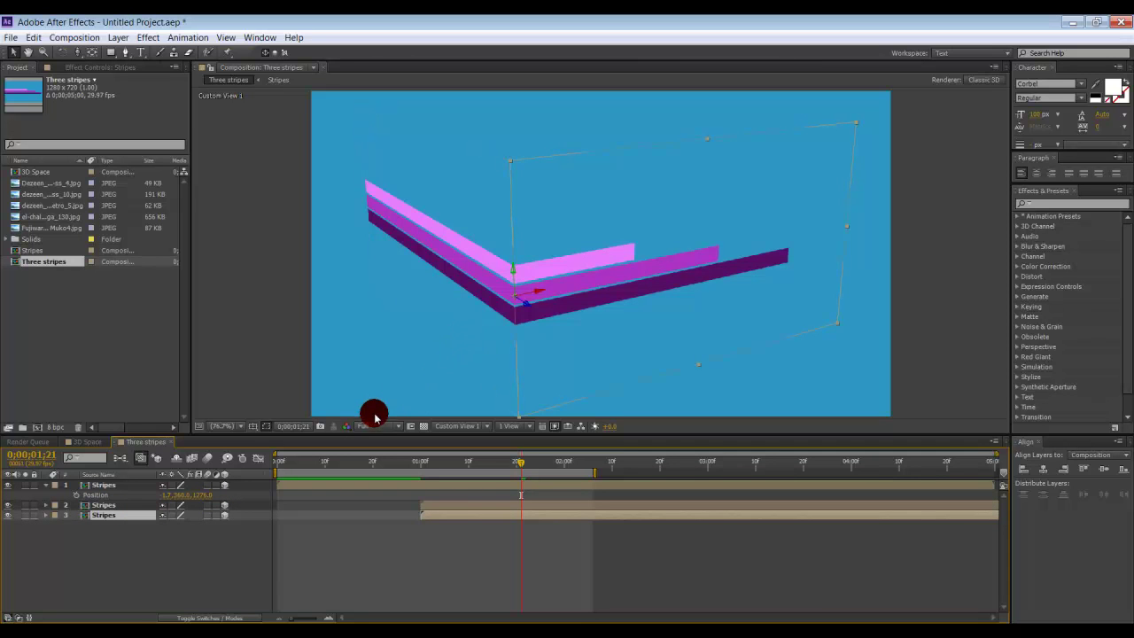
Step: Set the bottom Stripes layer's Y Rotation to -90°
key(r)
drag(177, 544, 228, 553)
click(180, 545)
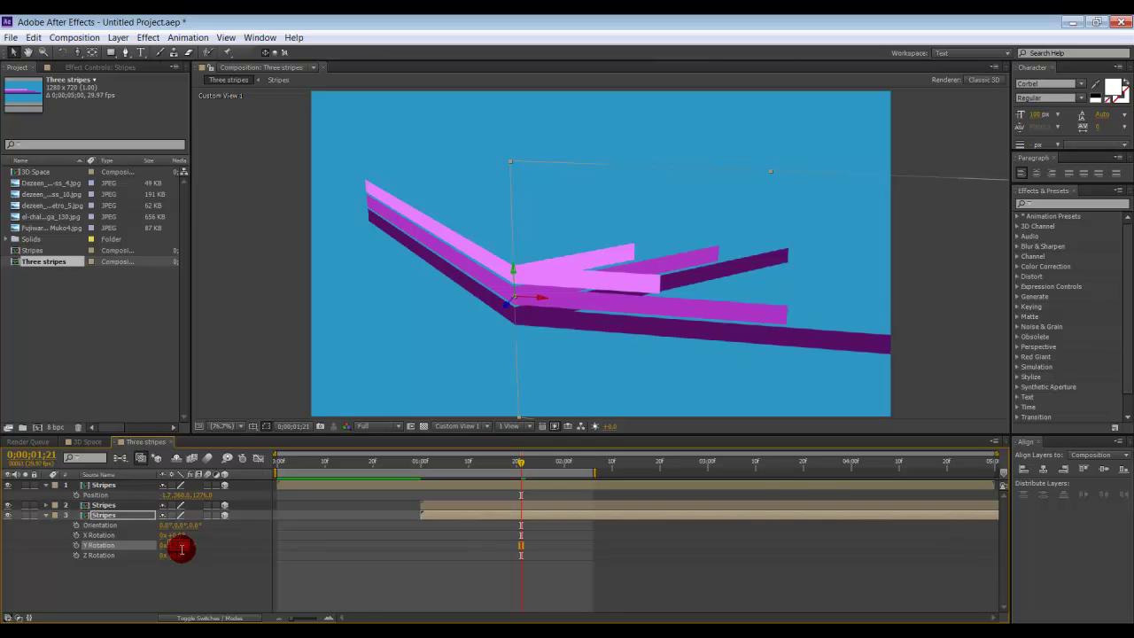
drag(181, 549, 183, 553)
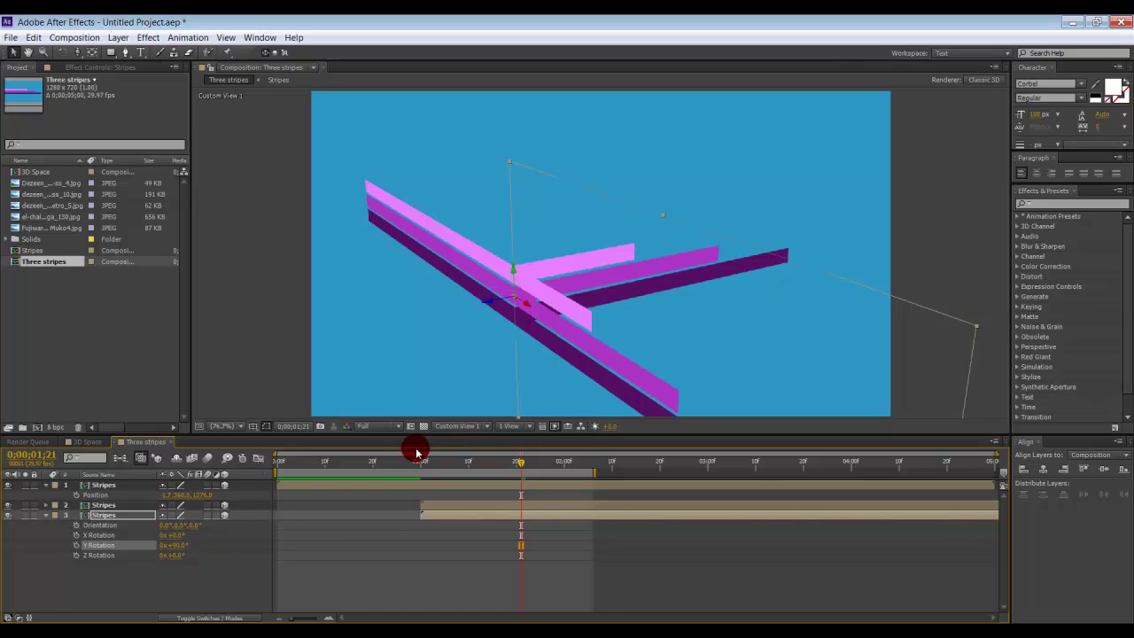
click(198, 549)
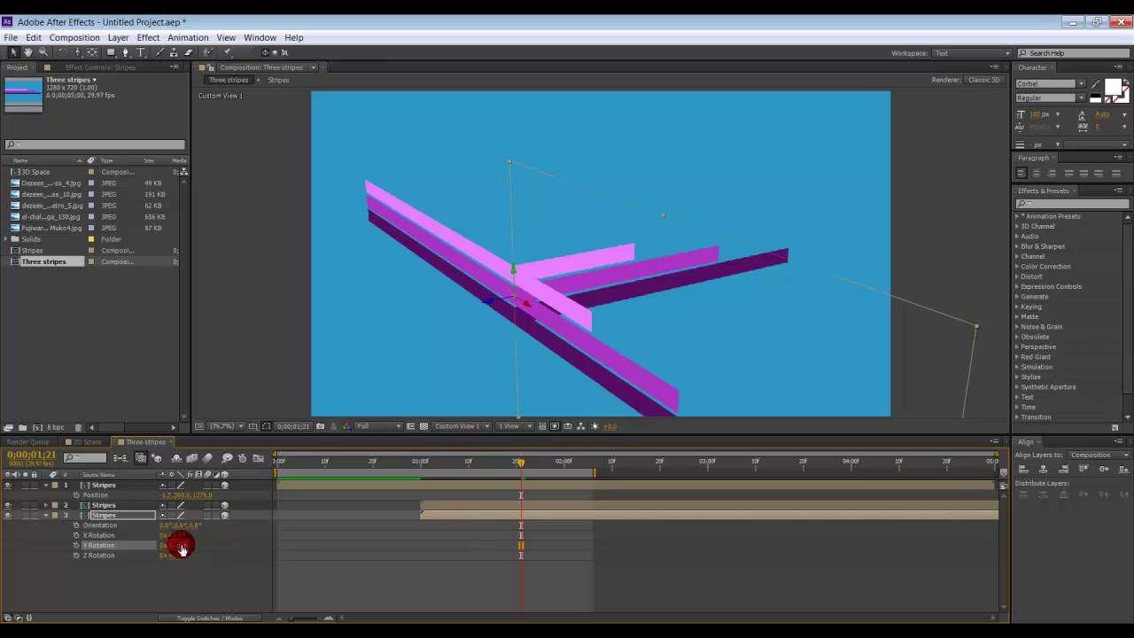
text(-90)
key(Return)
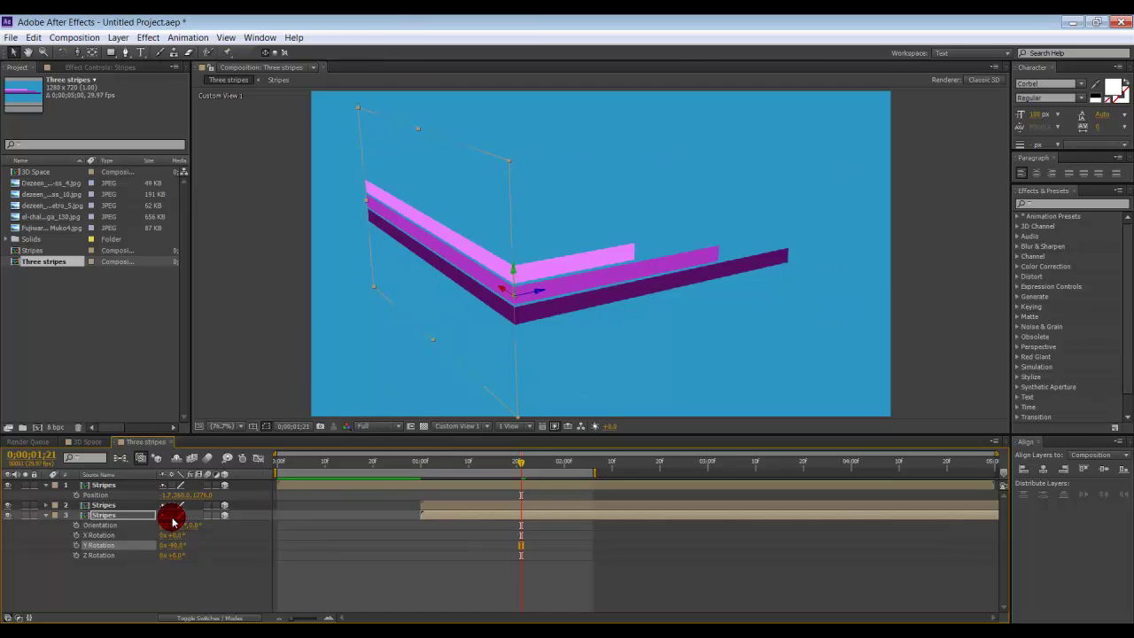
Step: Slide the -90° Stripes layer along X to about 1284, placing it at the far end of the unrotated strips at 0;00;02;04
key(p)
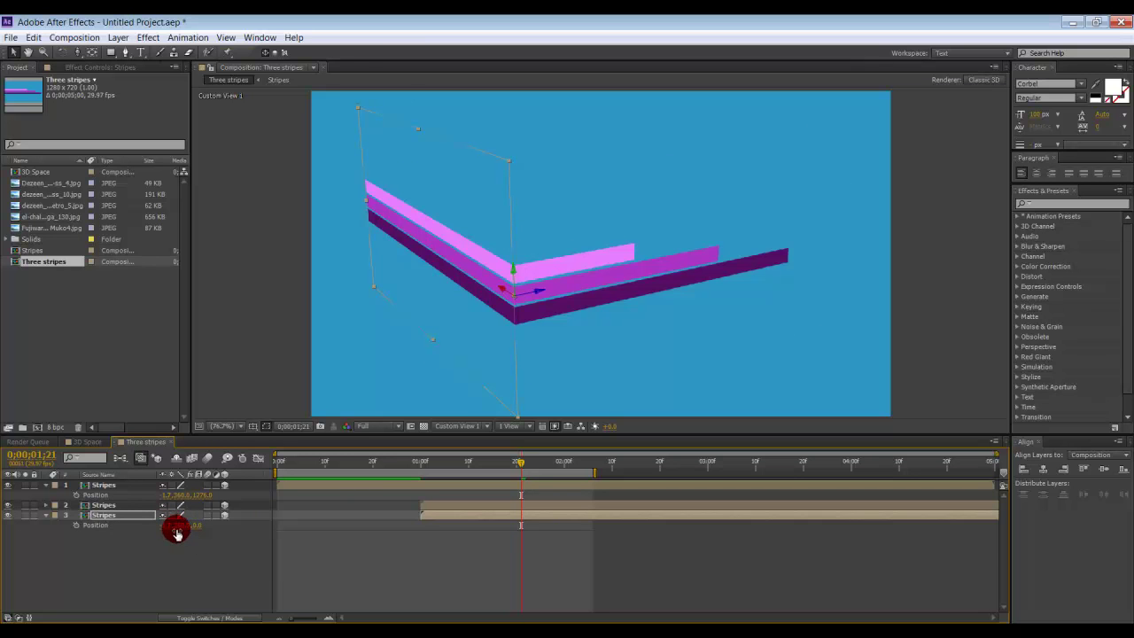
drag(196, 532, 695, 455)
drag(520, 463, 582, 464)
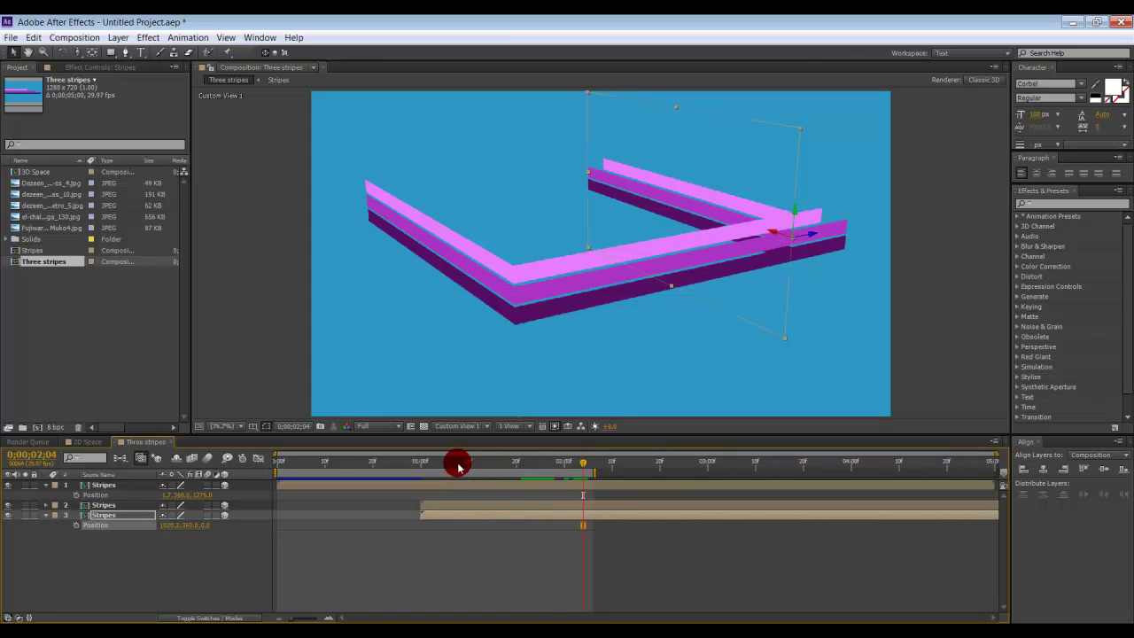
drag(175, 529, 308, 505)
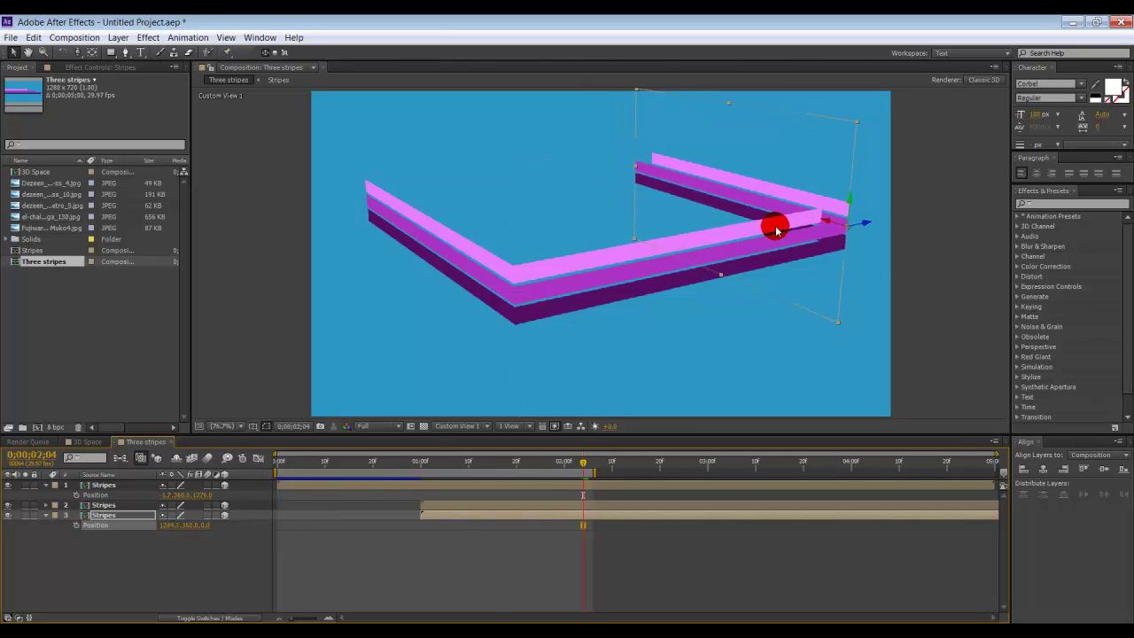
click(860, 259)
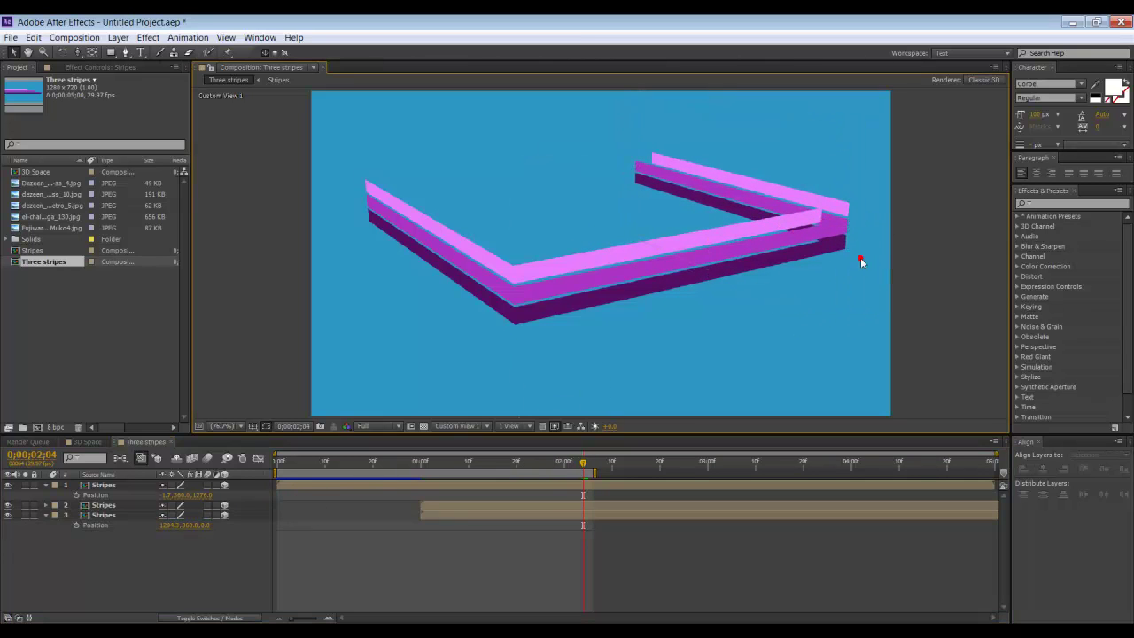
Step: Nudge the -90° Stripes layer's X position back slightly to tighten the second corner, and move the time to 0;00;02;01
drag(860, 260, 869, 203)
drag(753, 205, 678, 293)
click(140, 458)
mouse_move(165, 524)
mouse_down()
mouse_move(195, 526)
mouse_move(169, 523)
mouse_up()
mouse_move(559, 466)
mouse_down()
mouse_move(585, 464)
mouse_move(559, 474)
mouse_move(569, 463)
mouse_up()
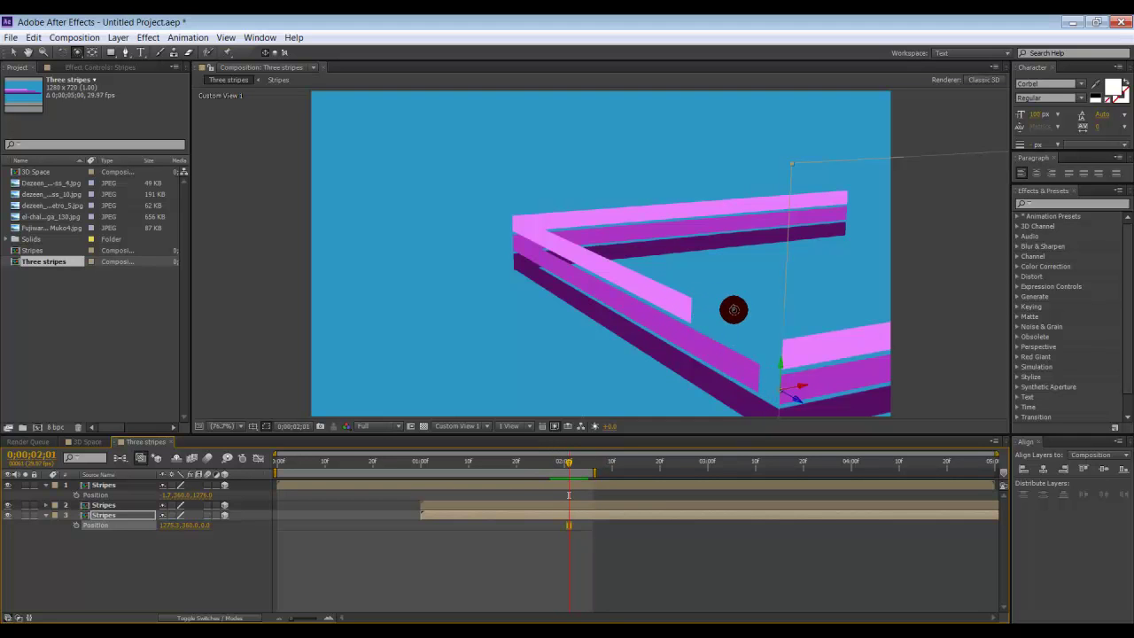
Step: Slide the -90° Stripes layer later in time so it starts at about 0;00;02;02, when the previous strips reach the corner
drag(742, 311, 607, 266)
mouse_move(565, 460)
mouse_down()
mouse_move(579, 463)
mouse_move(555, 474)
mouse_up()
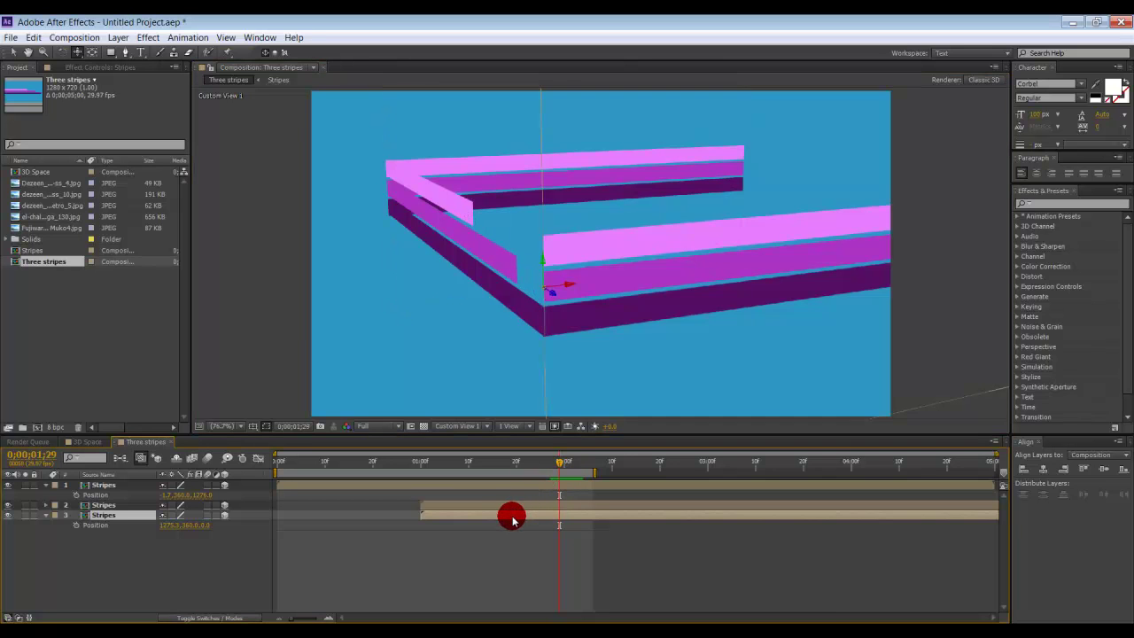
drag(460, 522, 598, 523)
drag(559, 464, 562, 467)
drag(582, 519, 586, 517)
Step: Extend the end of the work area to about 0;00;03;24 and preview the three-sided strip animation
drag(566, 466, 825, 472)
click(574, 515)
click(583, 516)
click(574, 464)
key(space)
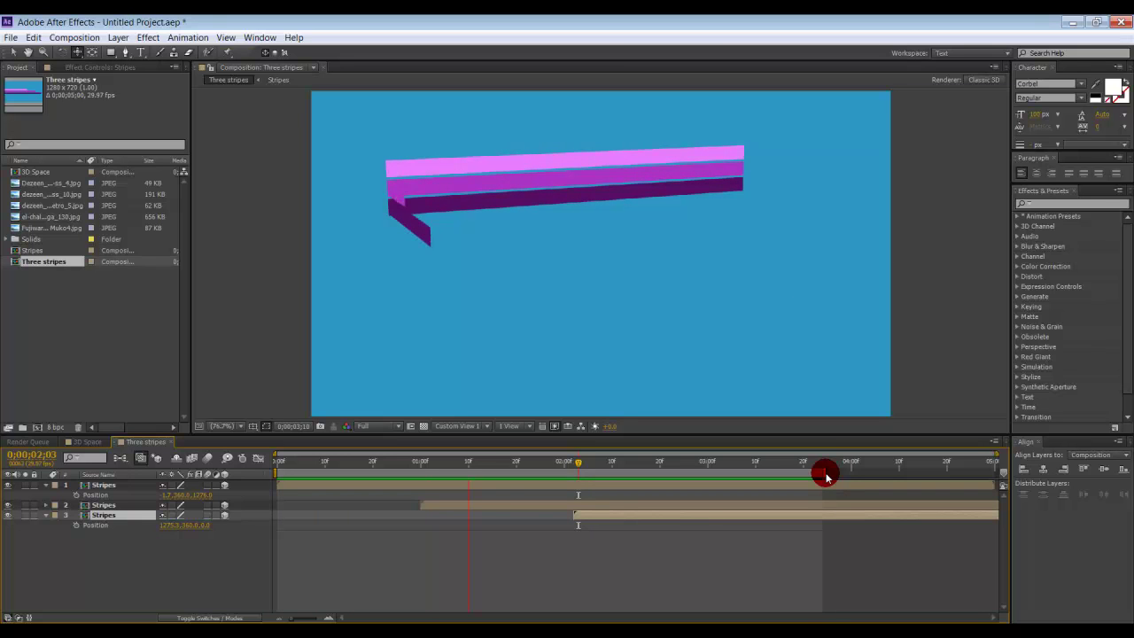
click(825, 475)
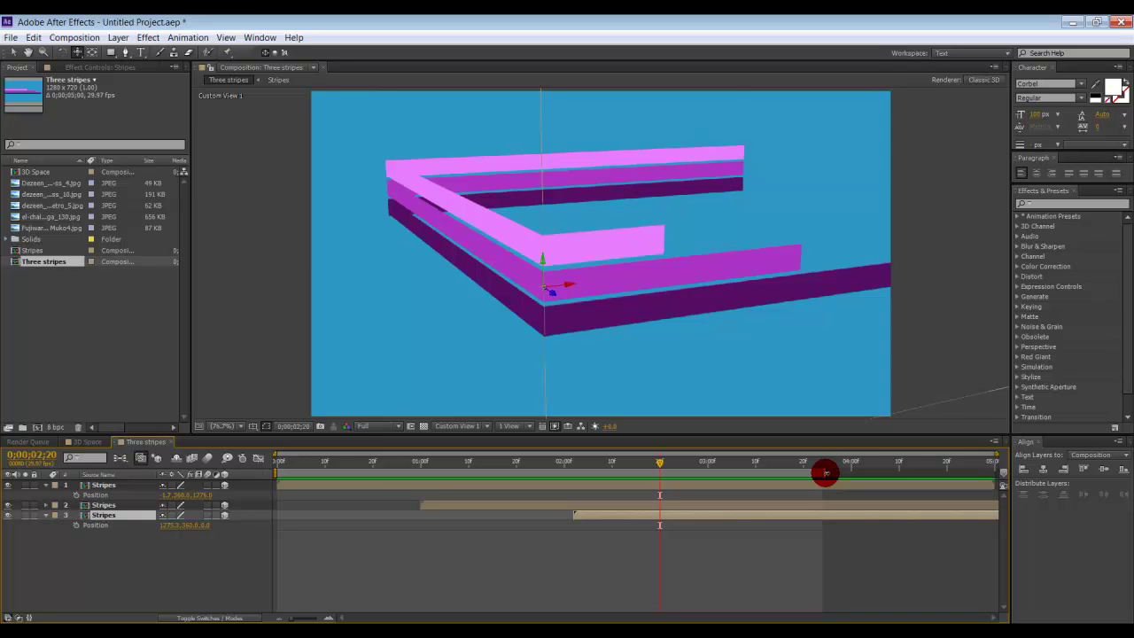
Step: Switch the viewer to the Active Camera view and create a two-node camera with the 50mm preset
key(F12)
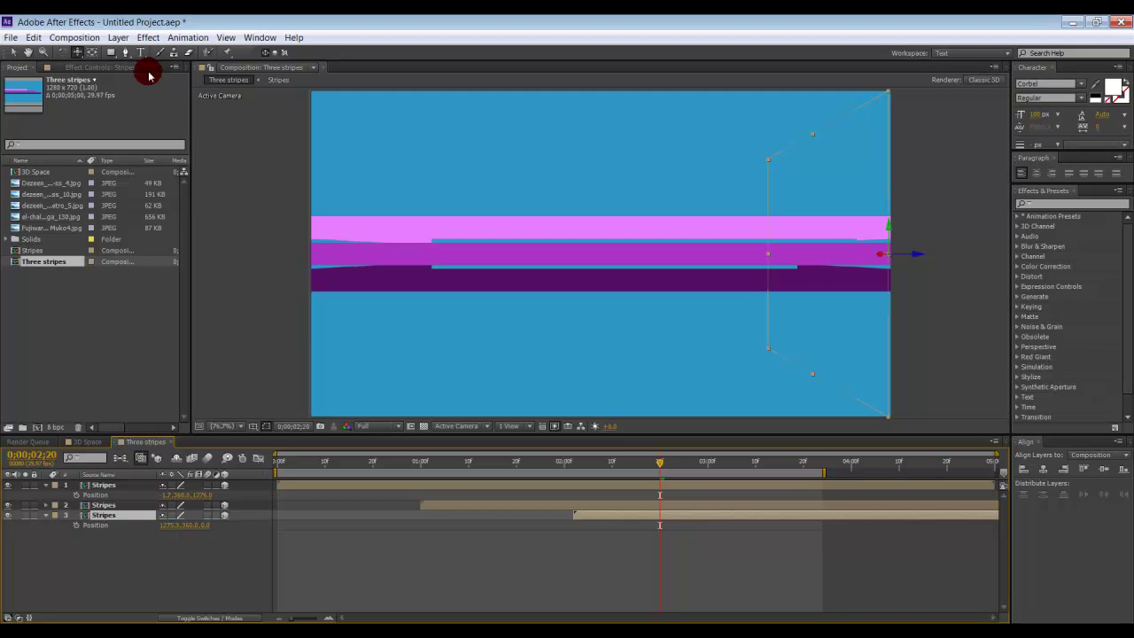
click(121, 38)
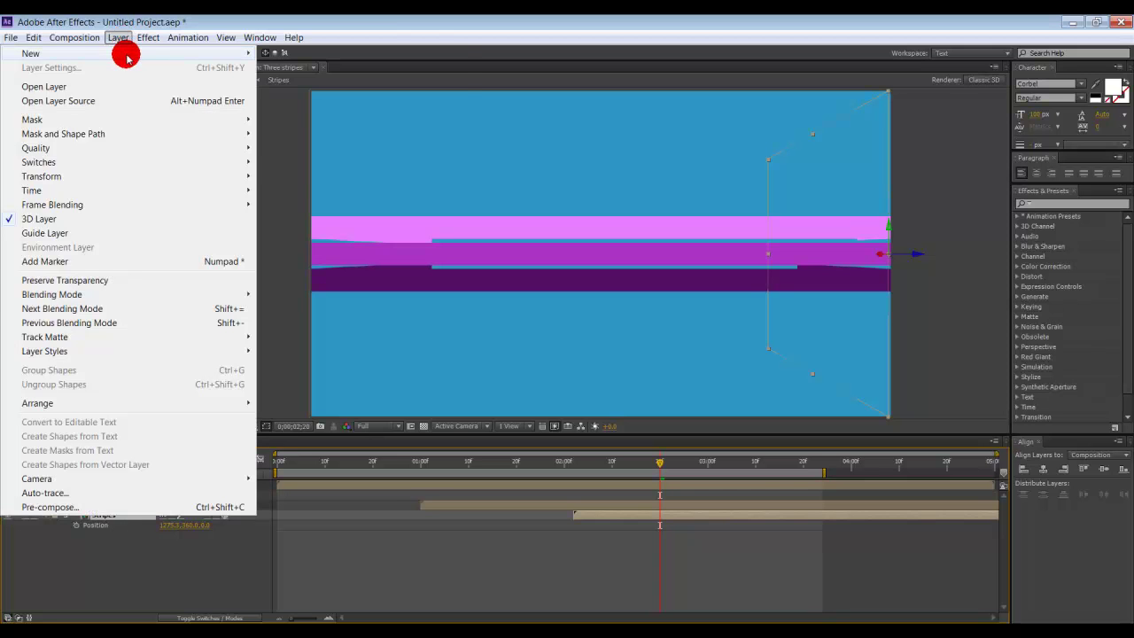
mouse_move(139, 53)
click(321, 96)
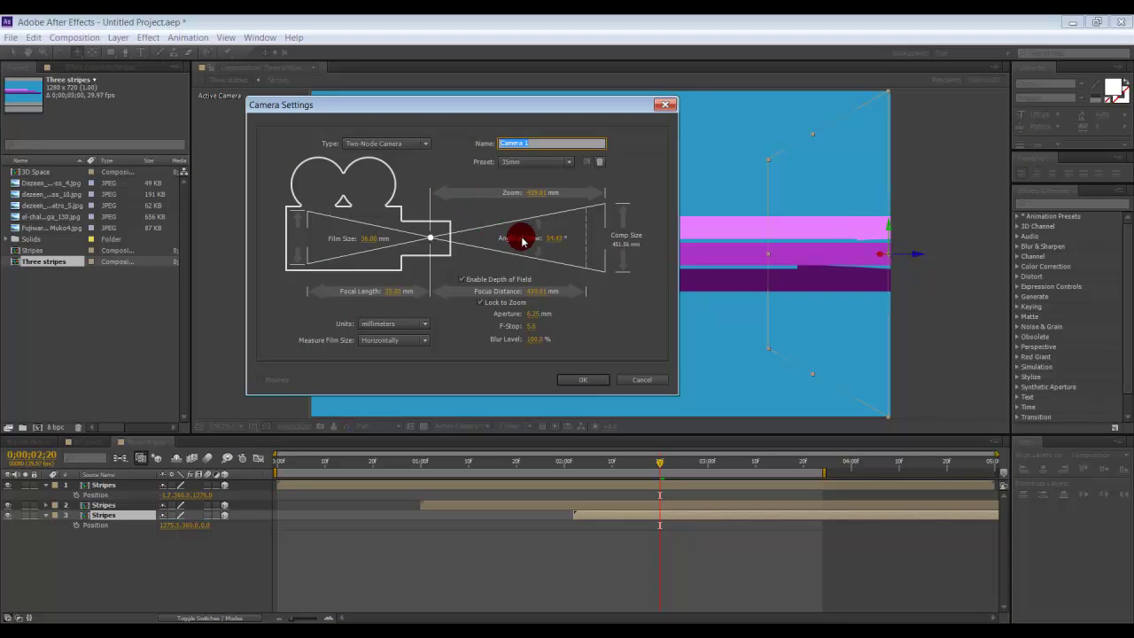
click(570, 162)
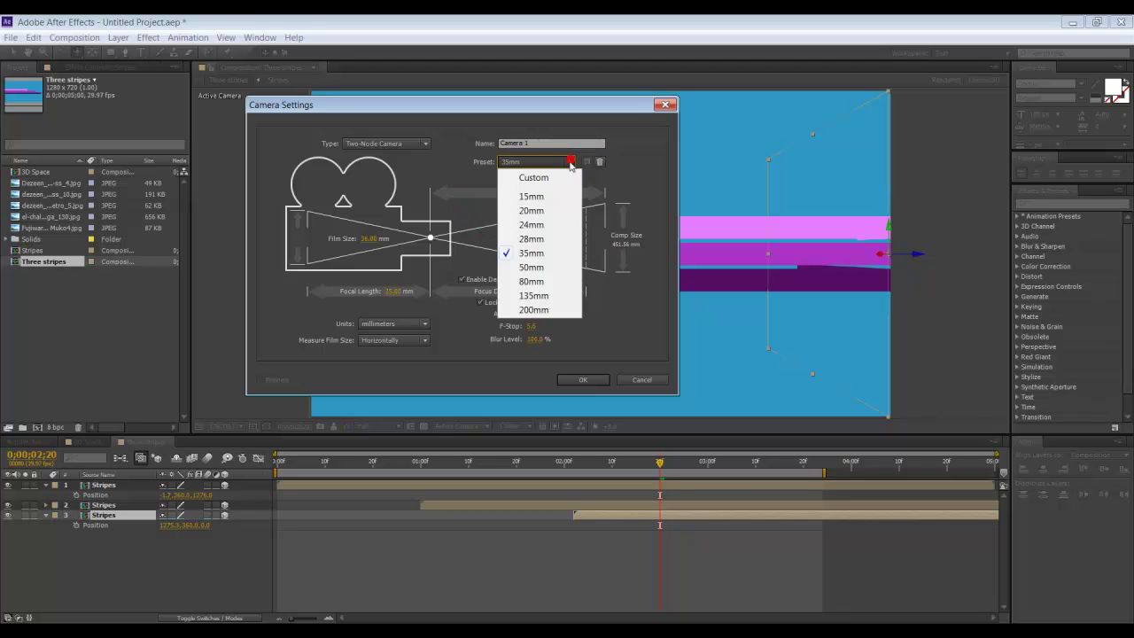
click(552, 267)
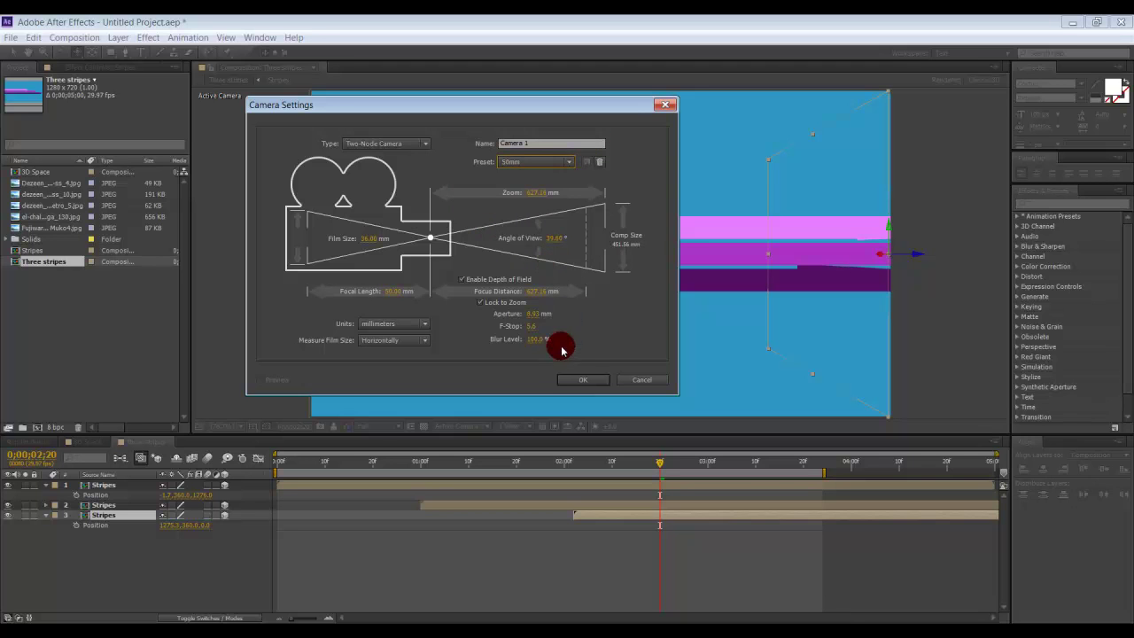
click(586, 380)
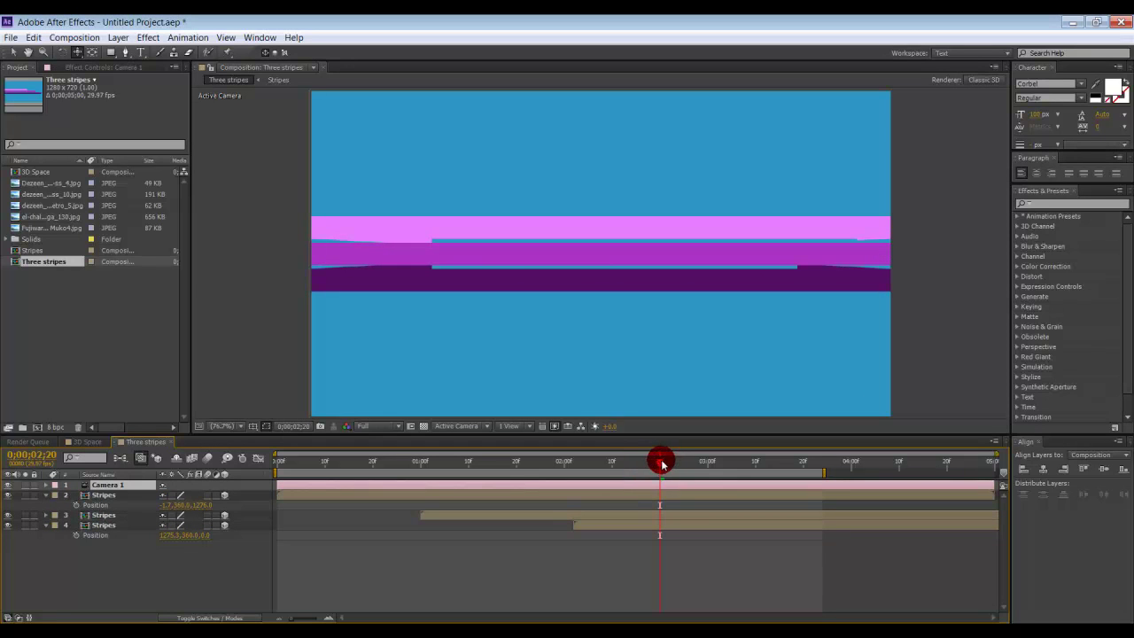
Step: Orbit and track the camera to look slightly down on the strips, with their first corner near the middle of the frame
drag(642, 467, 660, 493)
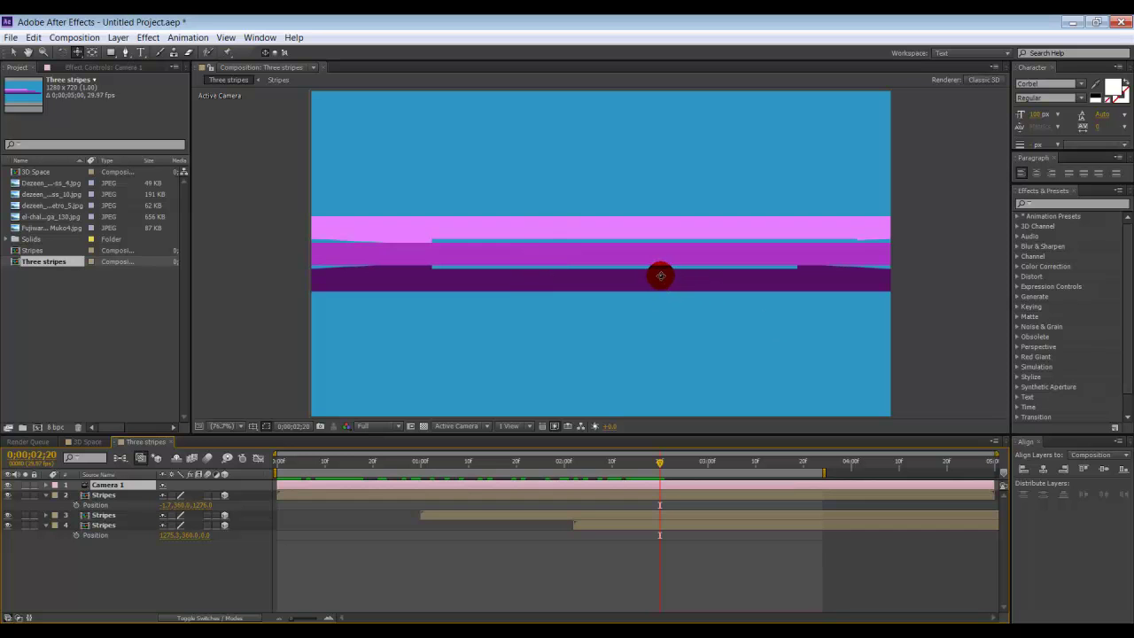
drag(654, 266, 1010, 283)
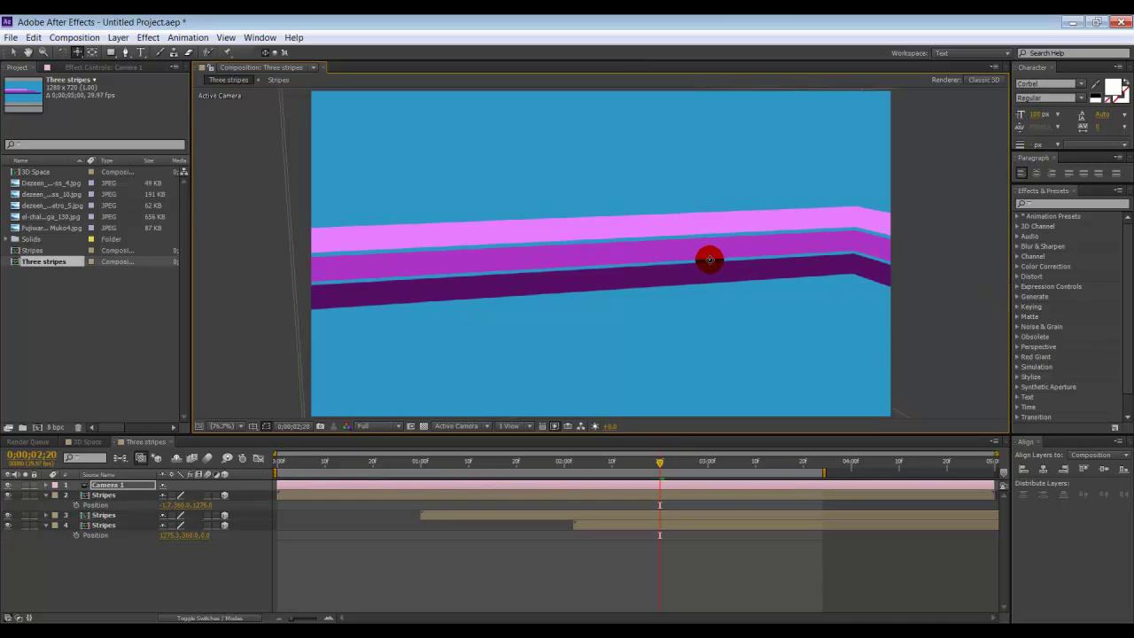
drag(752, 271, 477, 196)
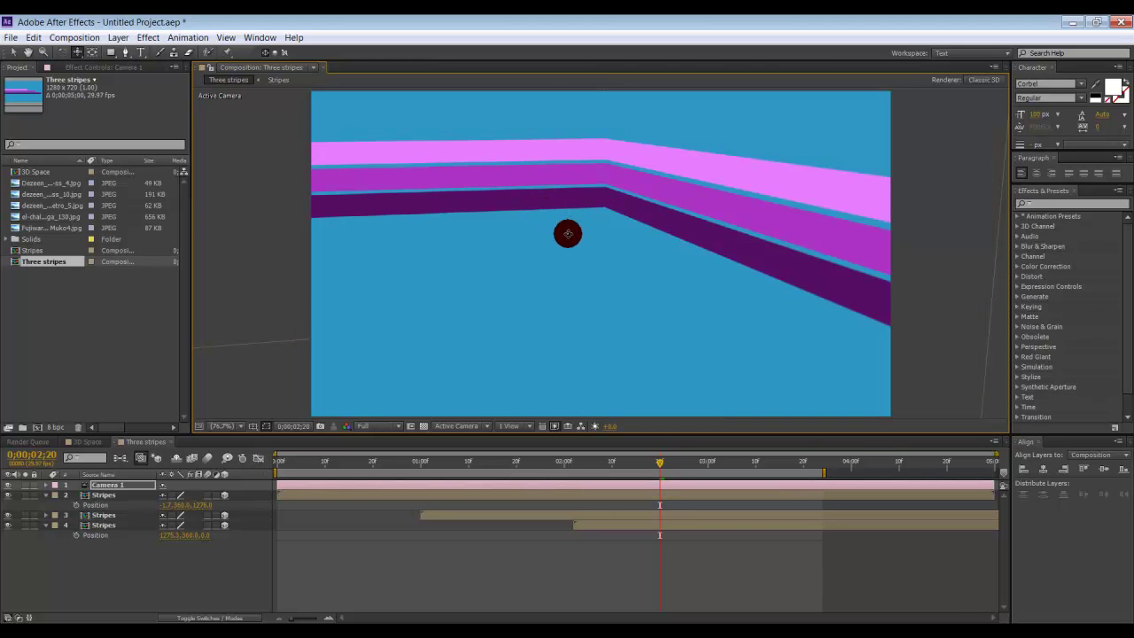
drag(589, 461, 435, 423)
click(770, 281)
drag(771, 295, 791, 328)
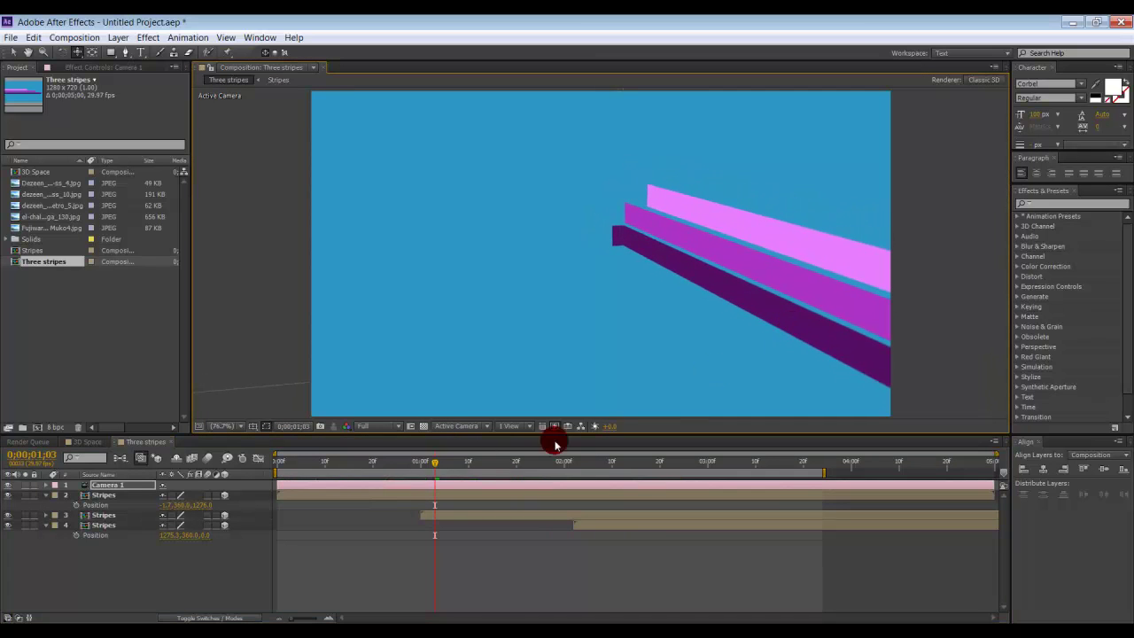
Step: Set a Position keyframe for Camera 1 at 0;00;00;00
drag(431, 462, 256, 463)
click(124, 488)
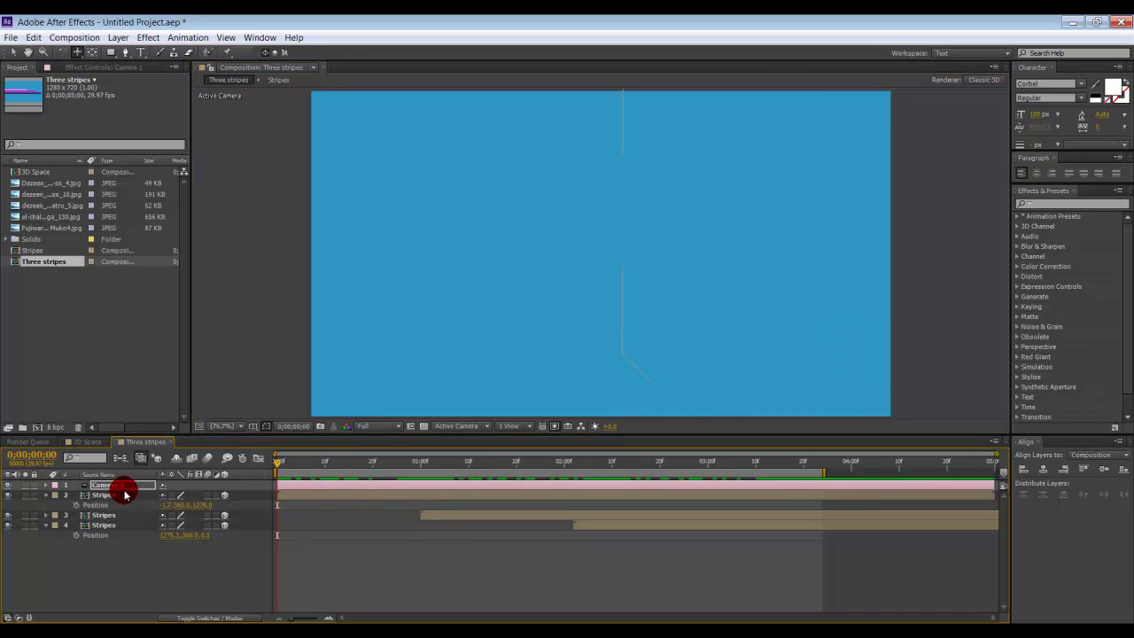
key(p)
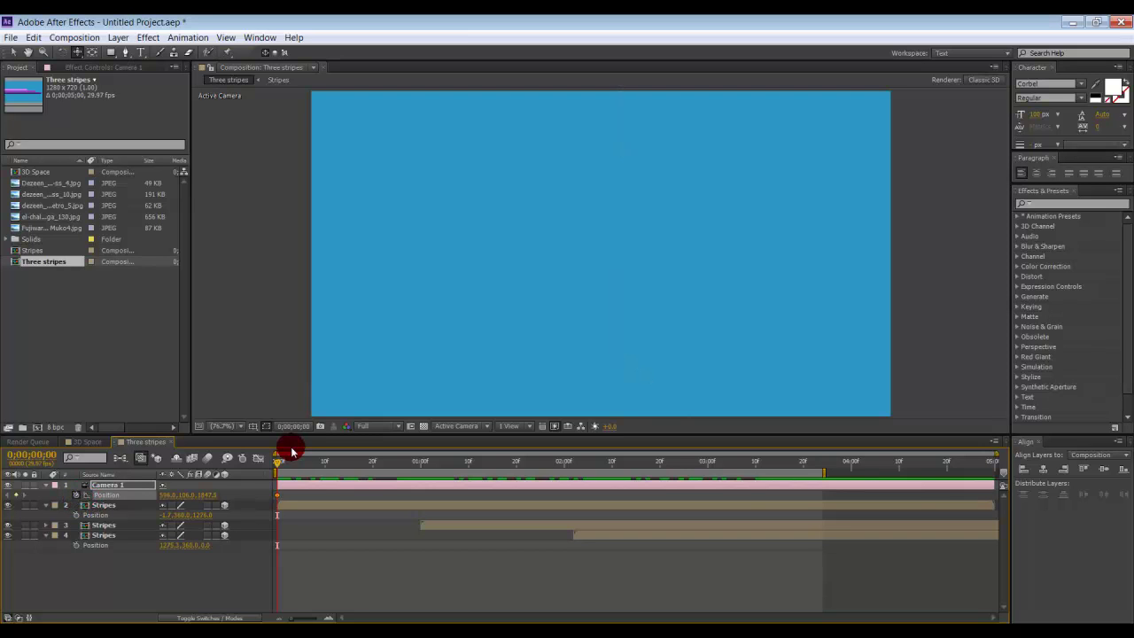
Step: At 0;00;03;11, orbit the camera and pull it back so both strip corners are in frame, keyframing its new position
drag(303, 465, 763, 483)
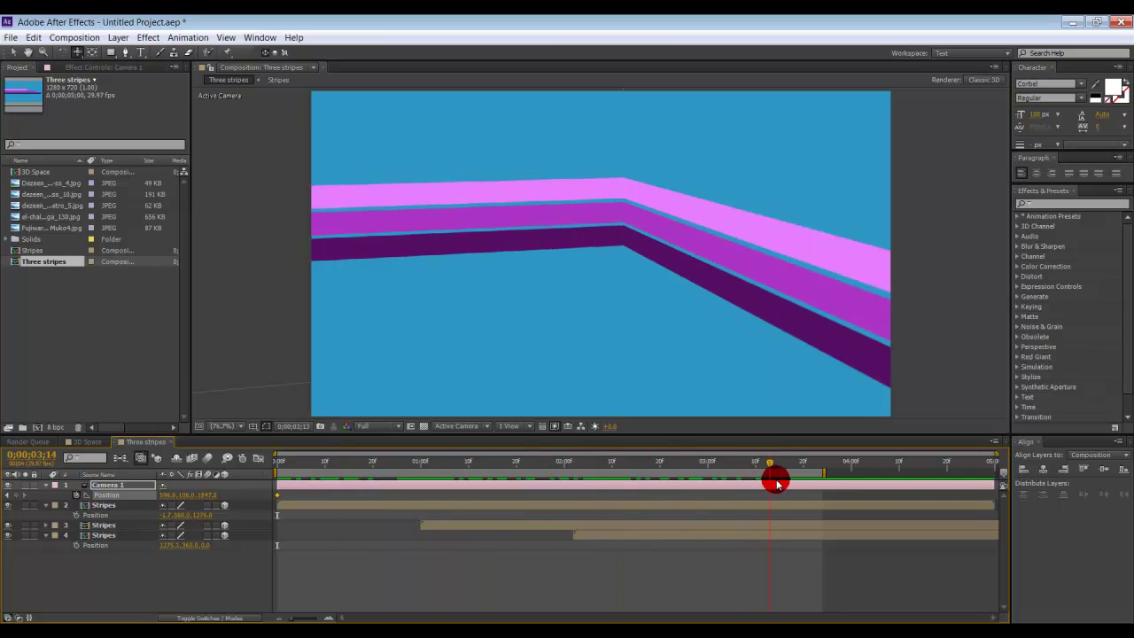
click(674, 371)
mouse_move(664, 357)
mouse_down()
mouse_move(557, 327)
mouse_move(641, 319)
mouse_move(643, 298)
mouse_move(647, 404)
mouse_move(643, 373)
mouse_move(689, 355)
mouse_move(651, 355)
mouse_up()
drag(582, 345, 632, 423)
click(503, 338)
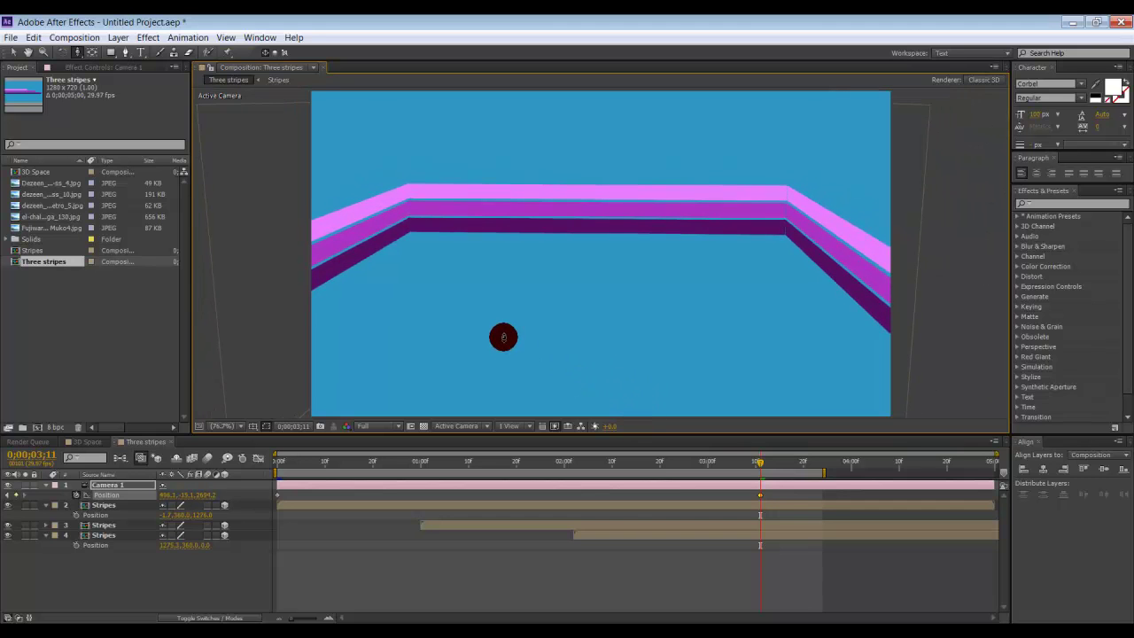
drag(500, 338, 550, 341)
Step: Move Camera 1's second Position keyframe to about 0;00;03;17 and preview the camera move
click(778, 470)
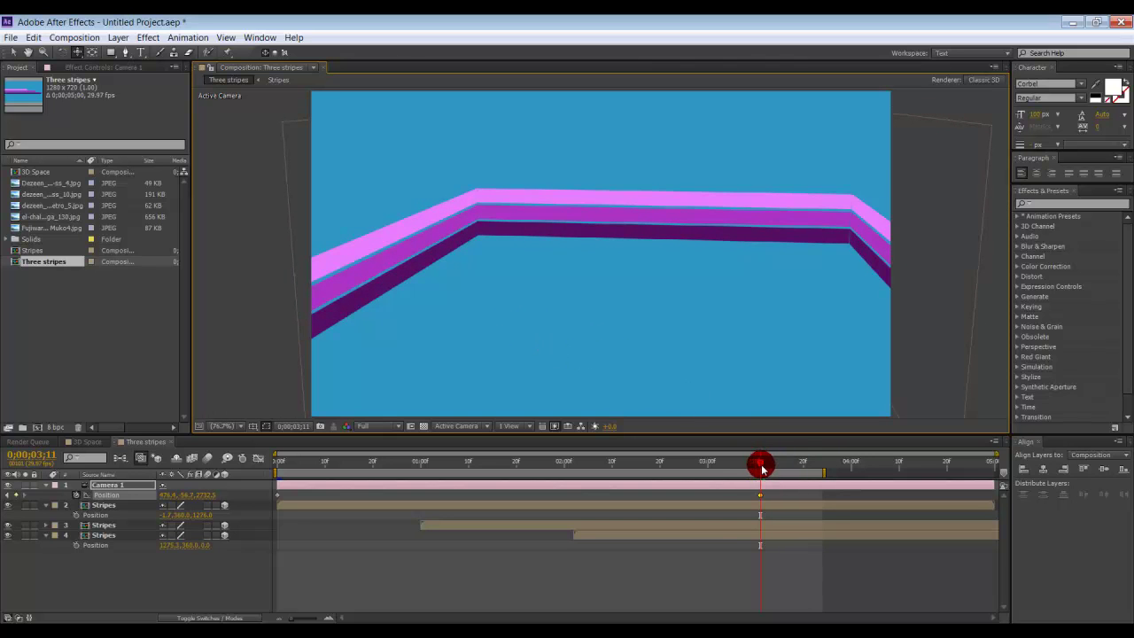
drag(760, 470, 787, 496)
click(705, 460)
drag(705, 463, 802, 497)
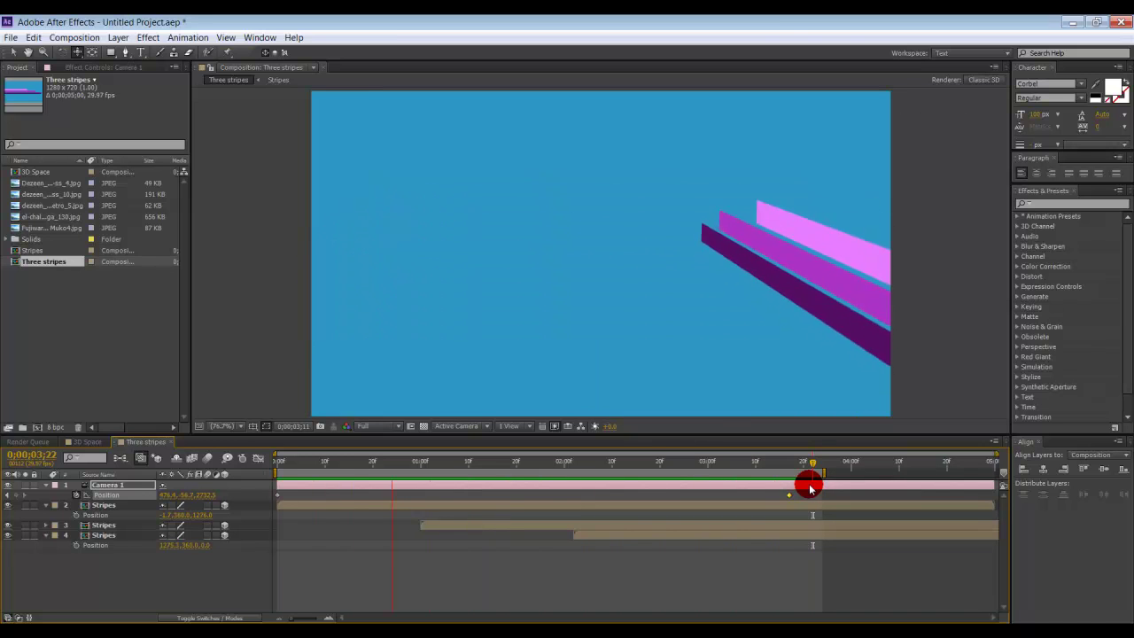
key(space)
Step: Slide the -90° Stripes layer earlier to start at about 0;00;01;29, previewing the timing of the second corner
click(591, 536)
click(734, 467)
drag(722, 465, 559, 485)
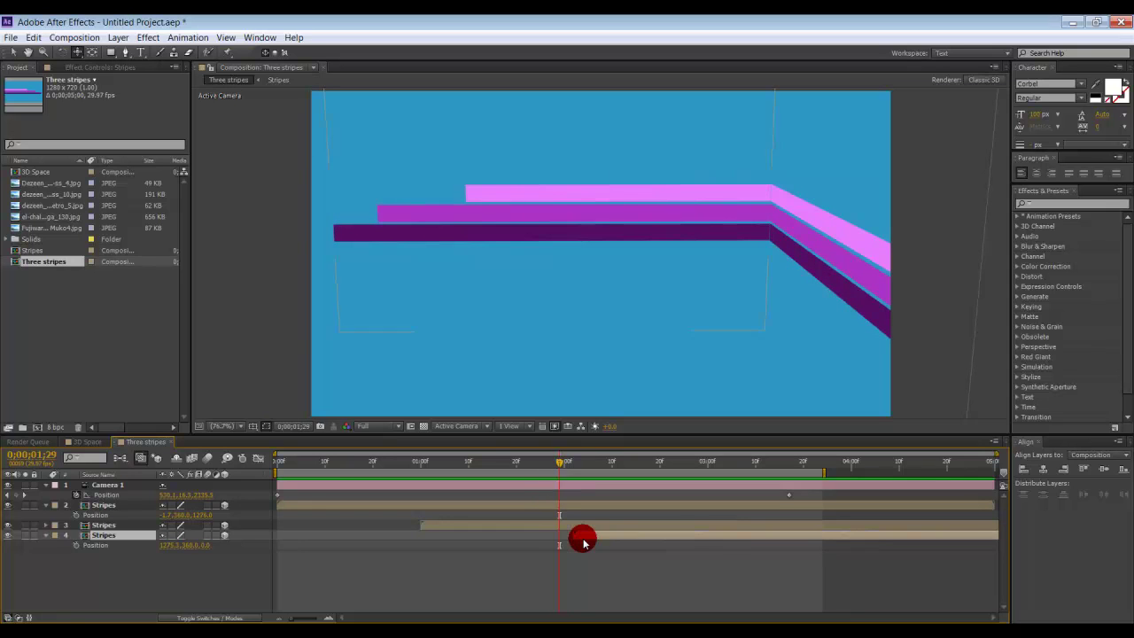
drag(574, 535, 568, 536)
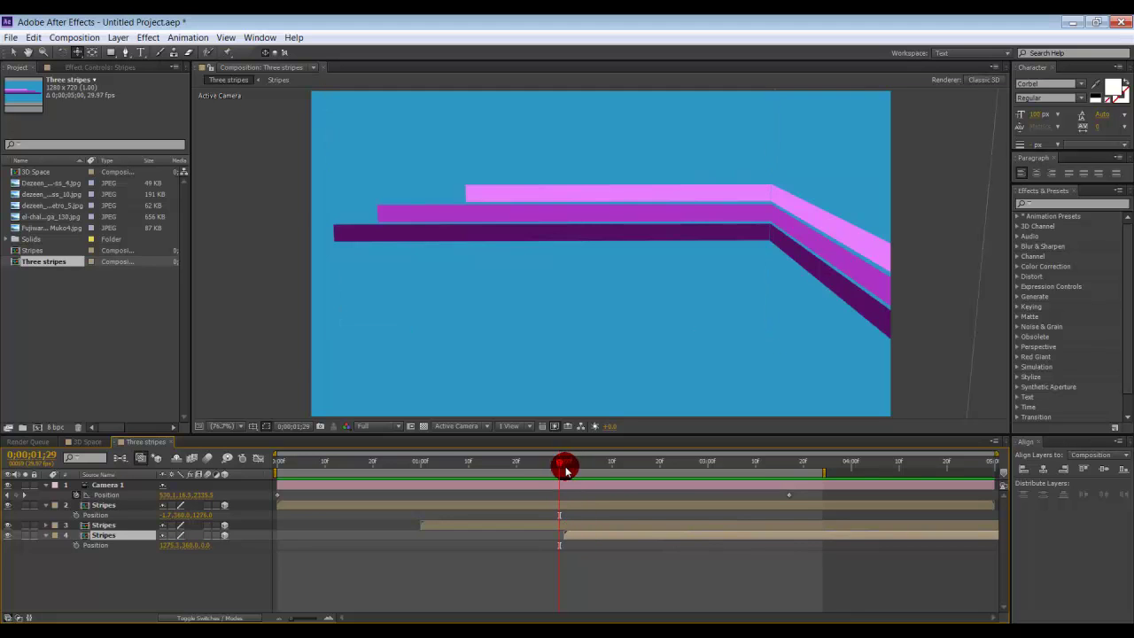
drag(560, 465, 529, 462)
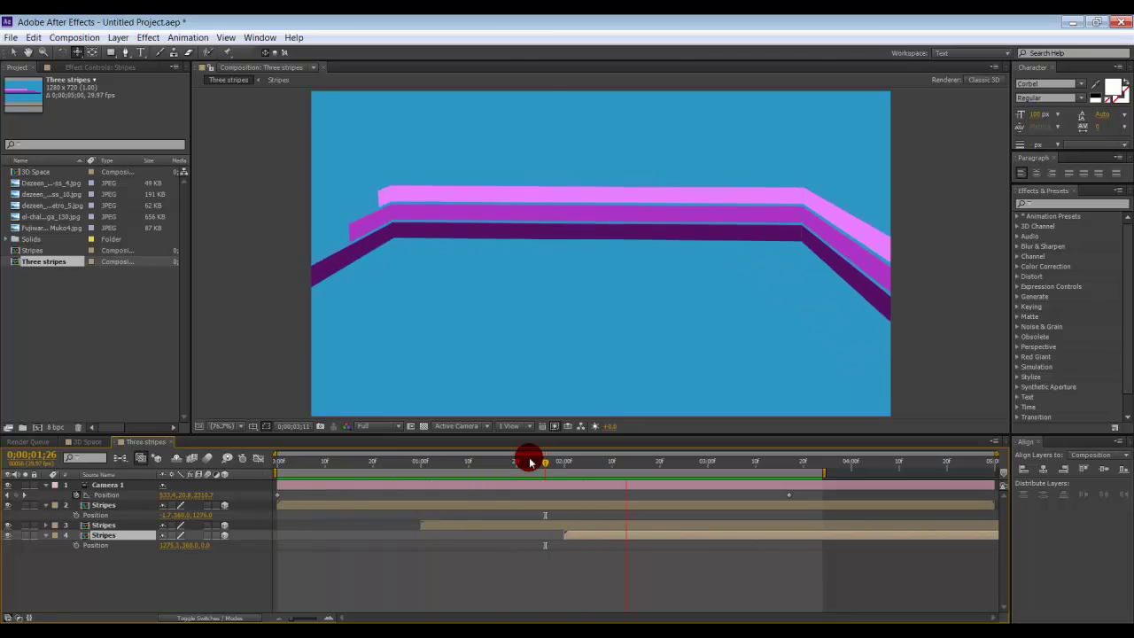
key(space)
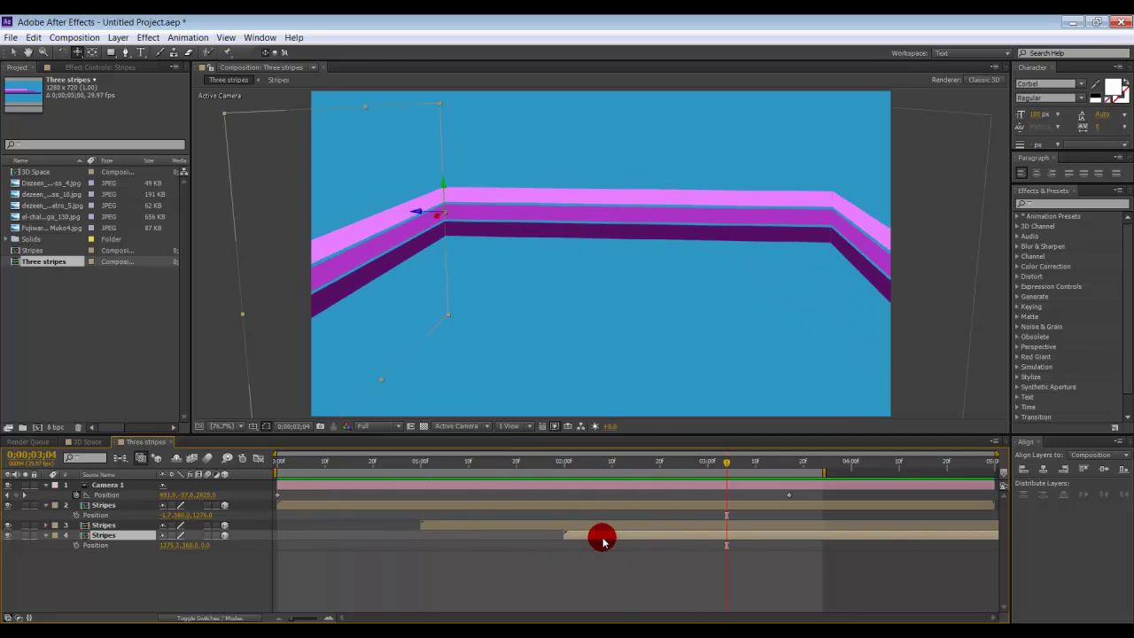
drag(726, 463, 537, 479)
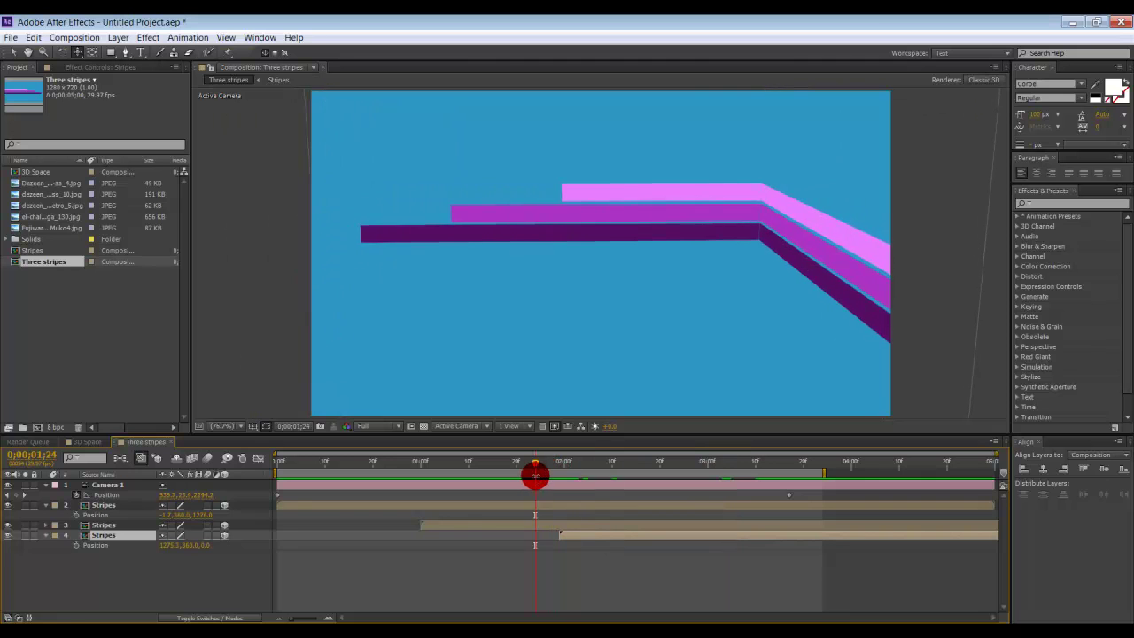
key(space)
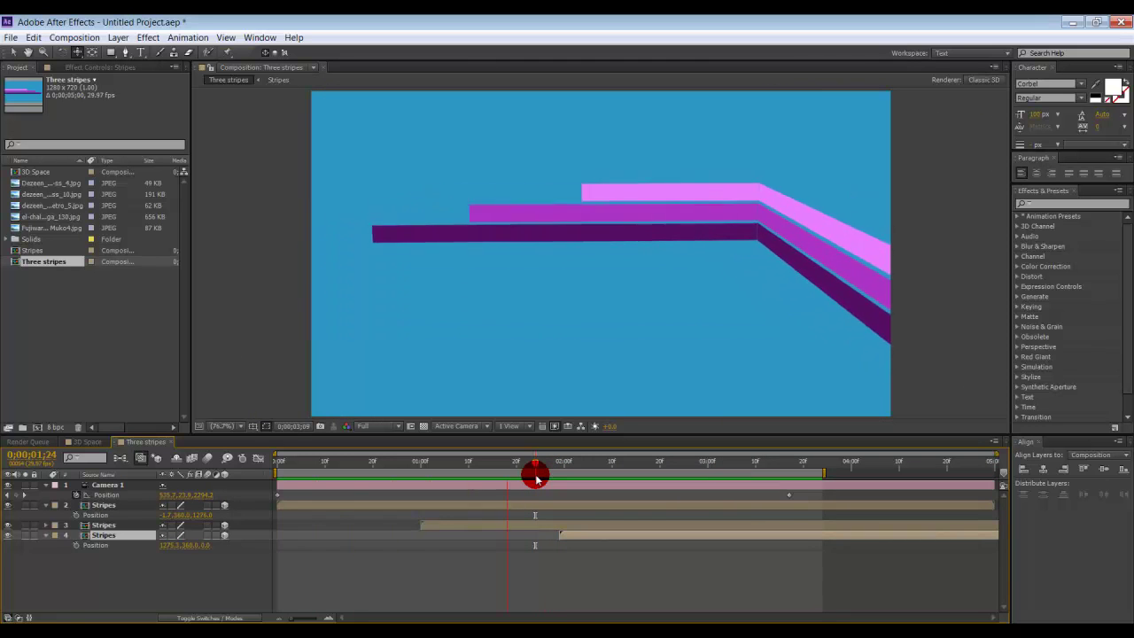
key(space)
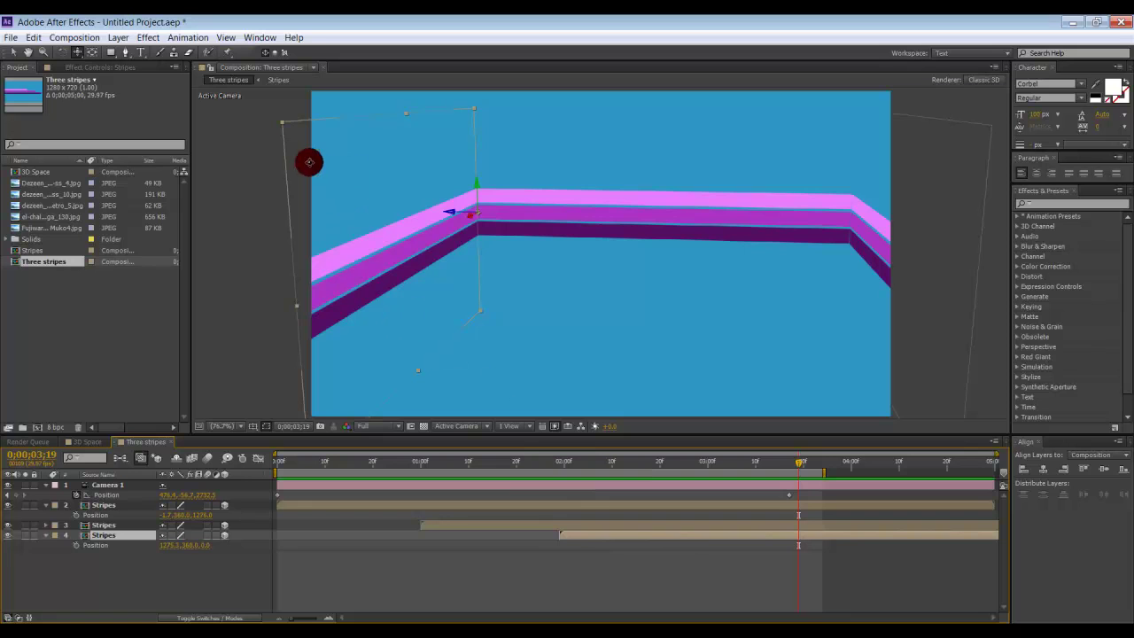
Step: Add a white Point light at 100% intensity and move it in front of the middle strips, below their lower edge
click(120, 38)
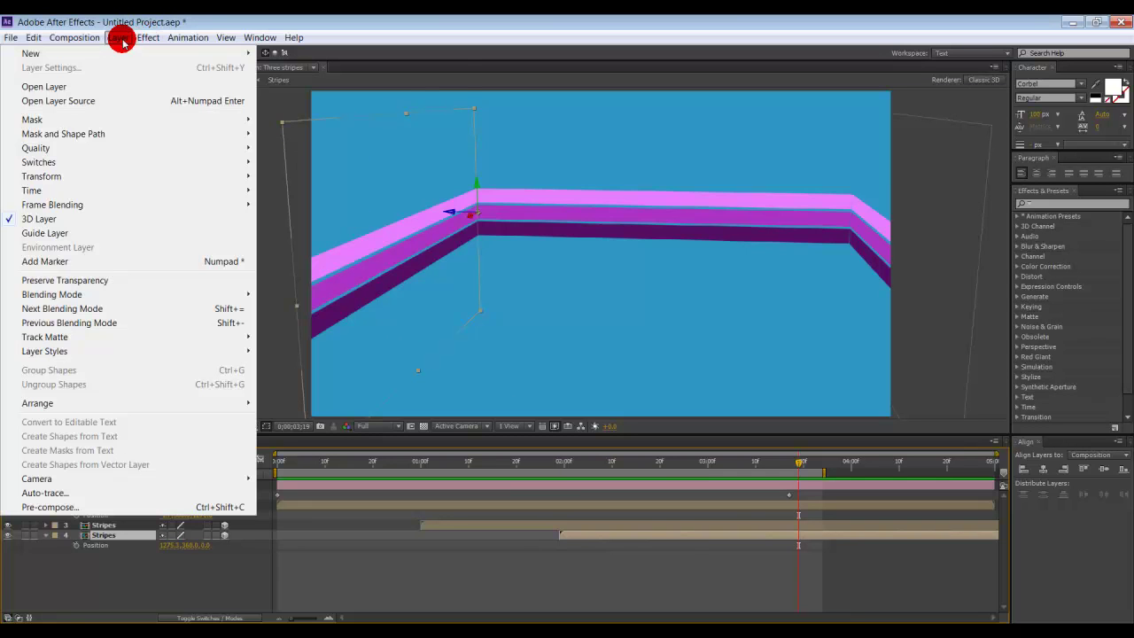
mouse_move(121, 53)
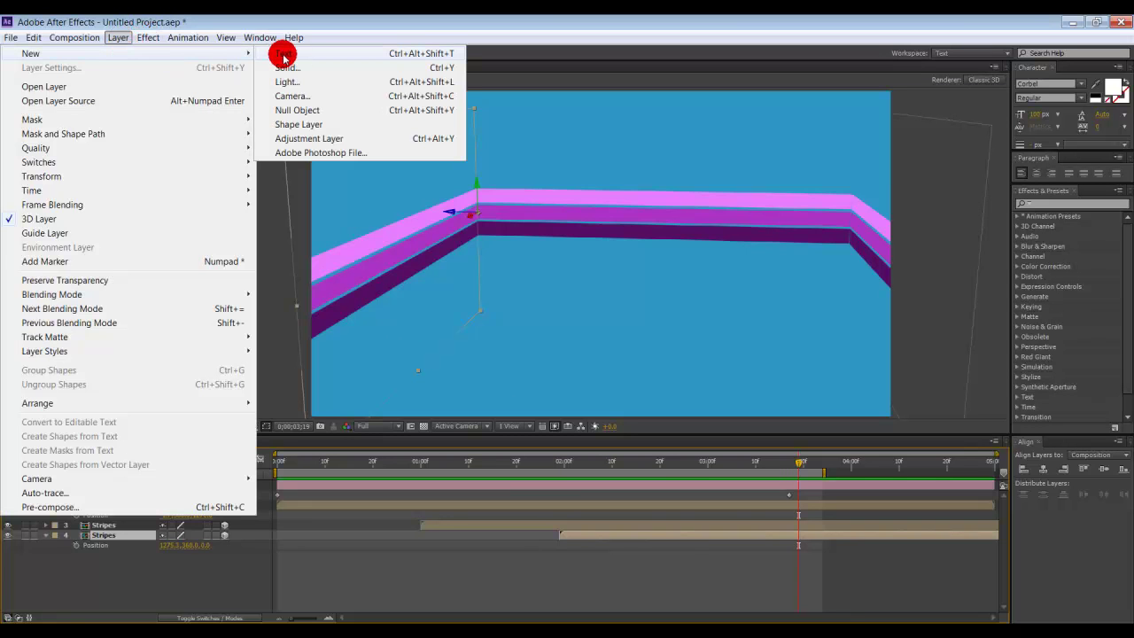
click(314, 89)
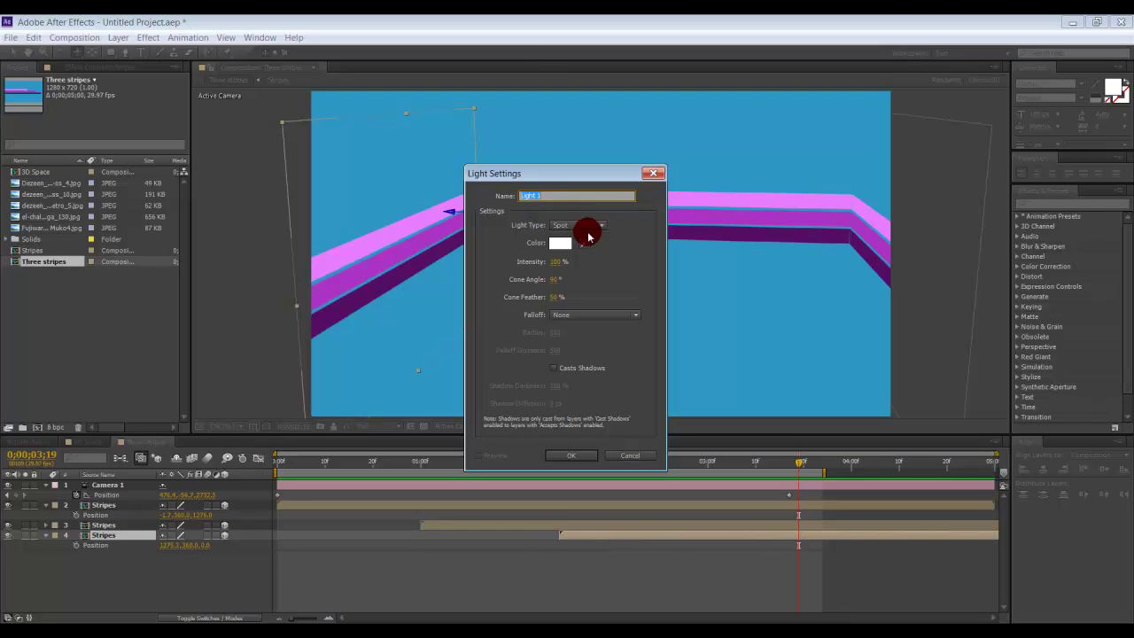
click(600, 227)
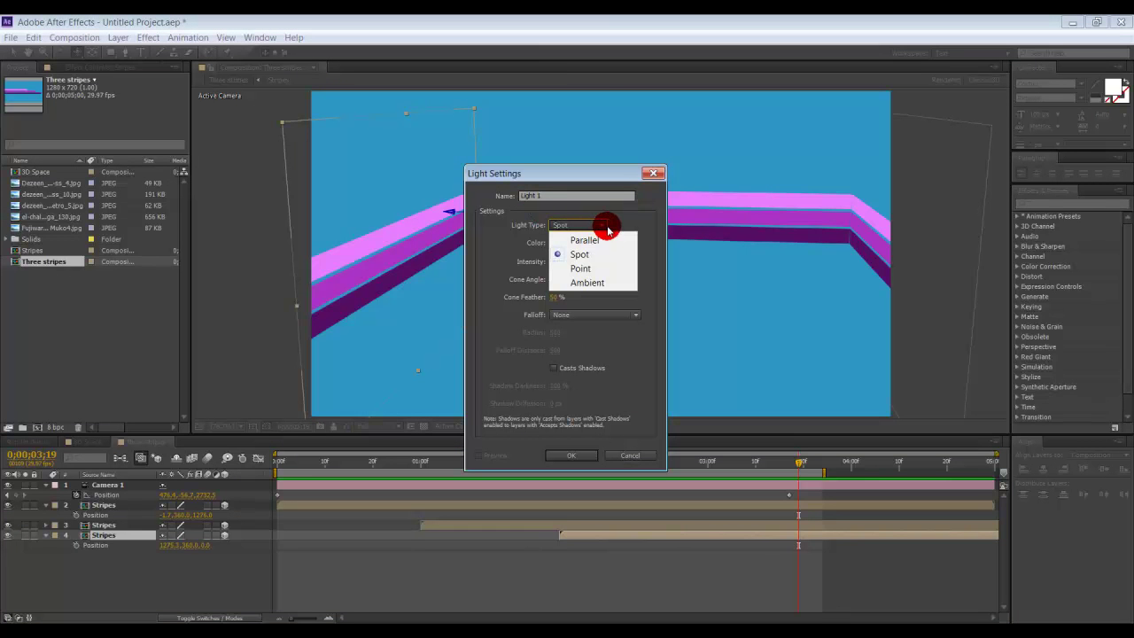
click(595, 276)
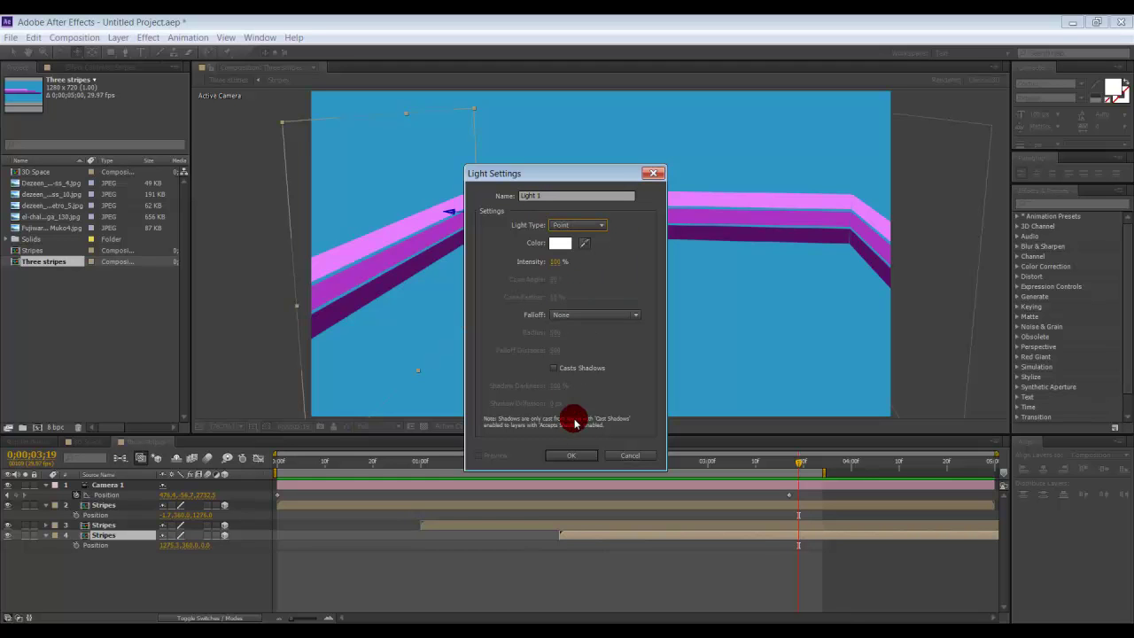
click(581, 455)
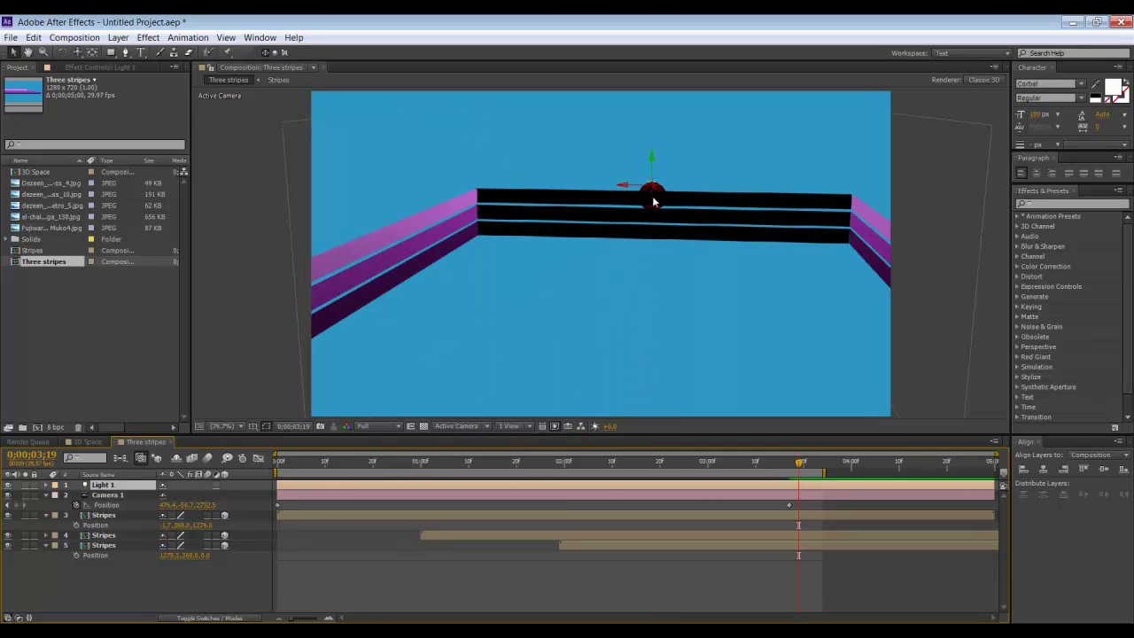
mouse_move(649, 213)
mouse_down()
mouse_move(575, 386)
mouse_move(629, 229)
mouse_move(538, 352)
mouse_move(627, 217)
mouse_move(572, 337)
mouse_move(481, 402)
mouse_move(632, 290)
mouse_move(620, 263)
mouse_move(600, 256)
mouse_move(564, 354)
mouse_move(521, 393)
mouse_move(587, 319)
mouse_move(919, 209)
mouse_move(411, 240)
mouse_move(893, 246)
mouse_move(486, 292)
mouse_move(470, 279)
mouse_up()
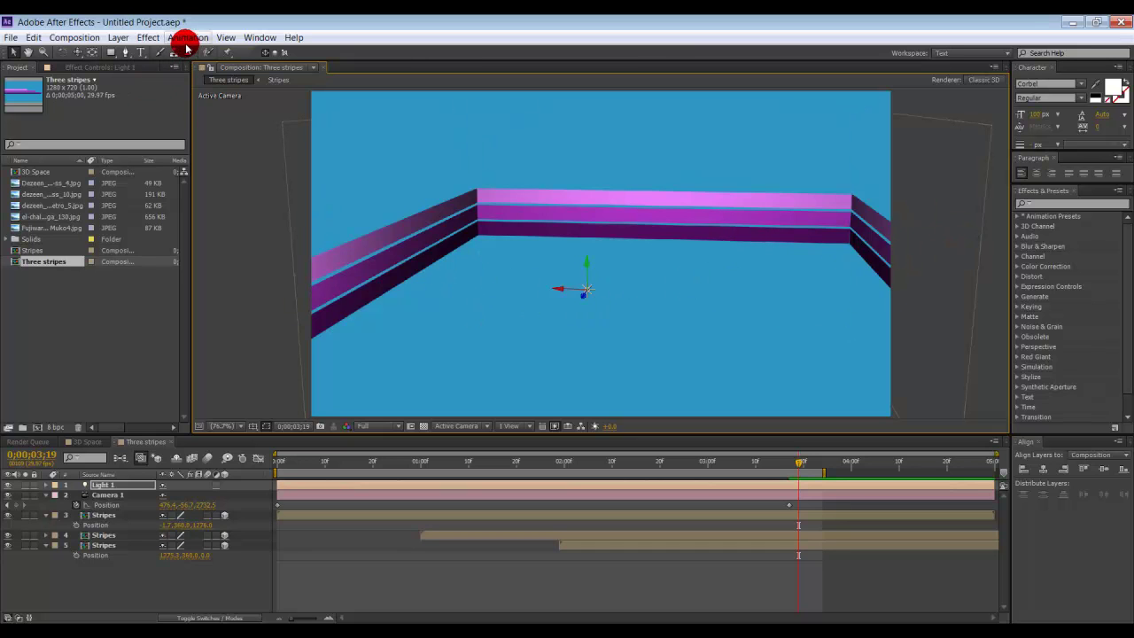
Step: Add a second light of type Ambient to brighten the shaded strips
click(119, 37)
mouse_move(222, 53)
click(286, 82)
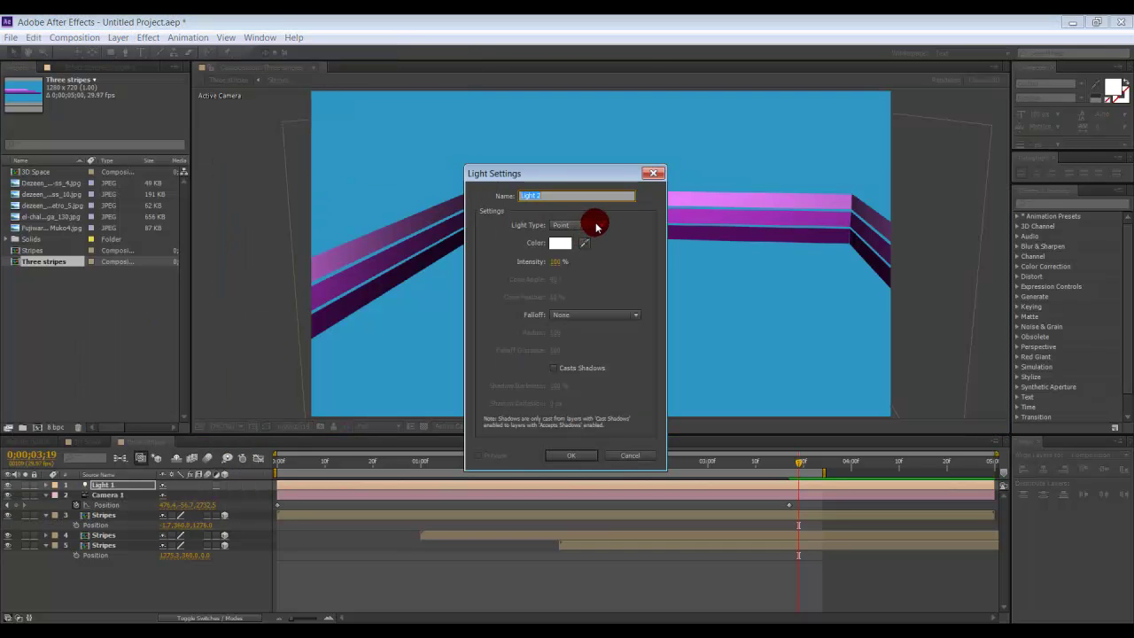
click(603, 225)
drag(606, 229, 608, 283)
click(574, 455)
drag(695, 351, 452, 212)
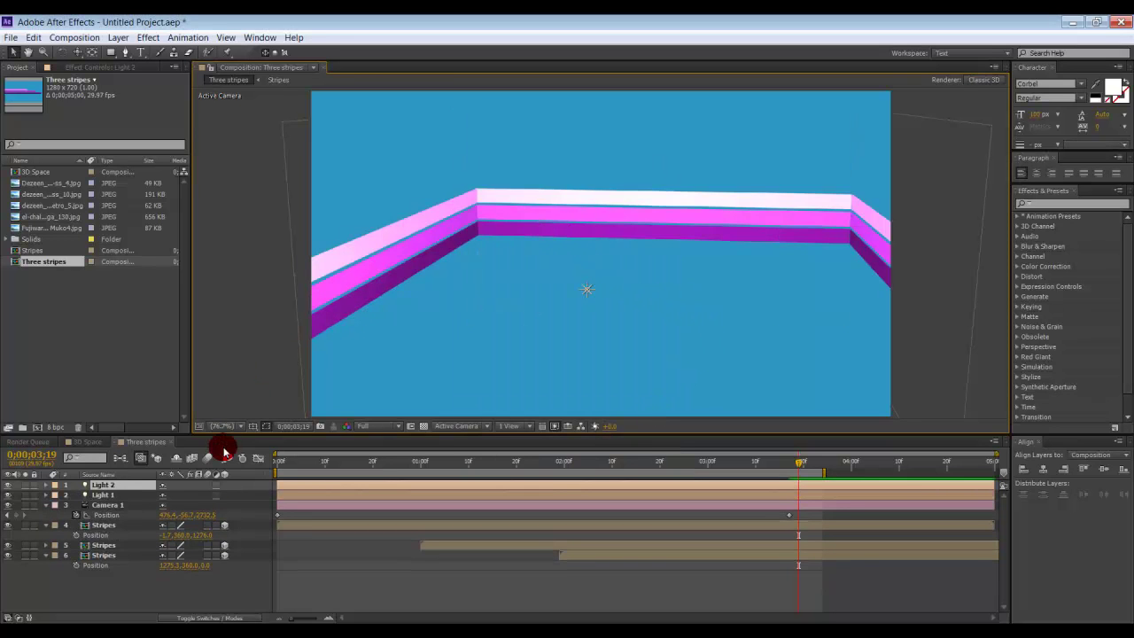
Step: Lower the Ambient light's intensity to about 45% so the strips keep some shading
click(46, 485)
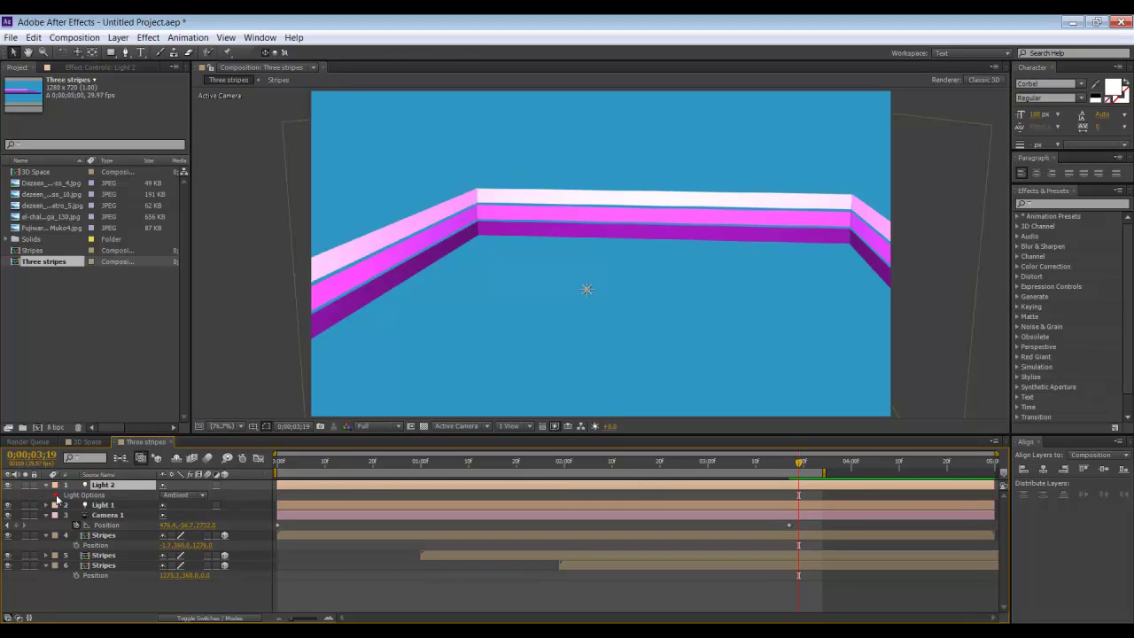
click(56, 496)
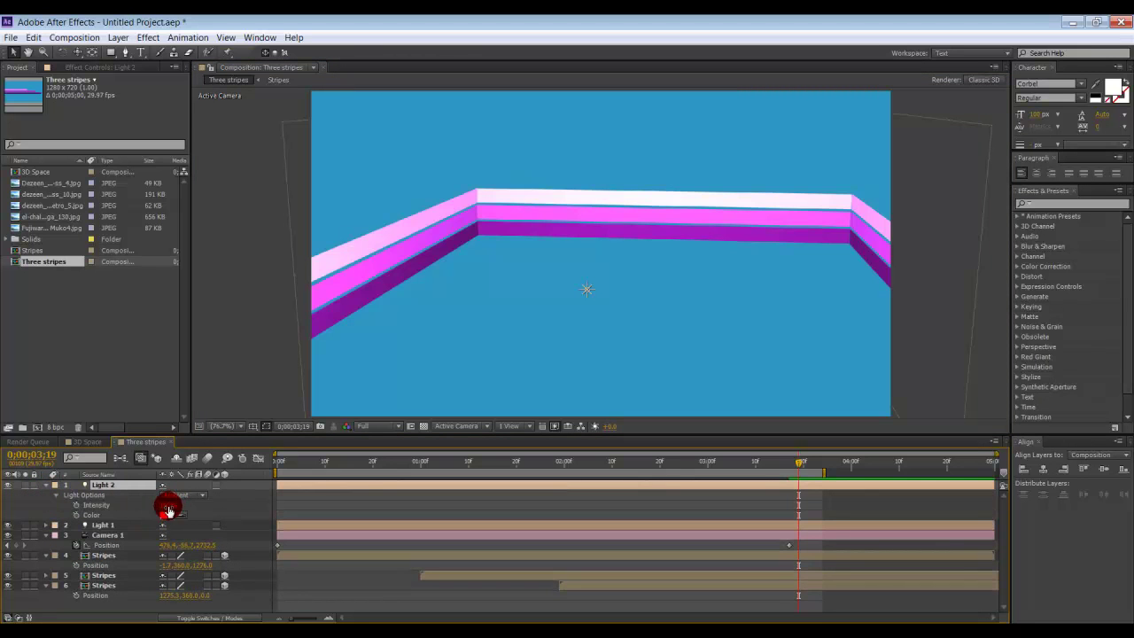
click(168, 513)
drag(165, 504, 134, 508)
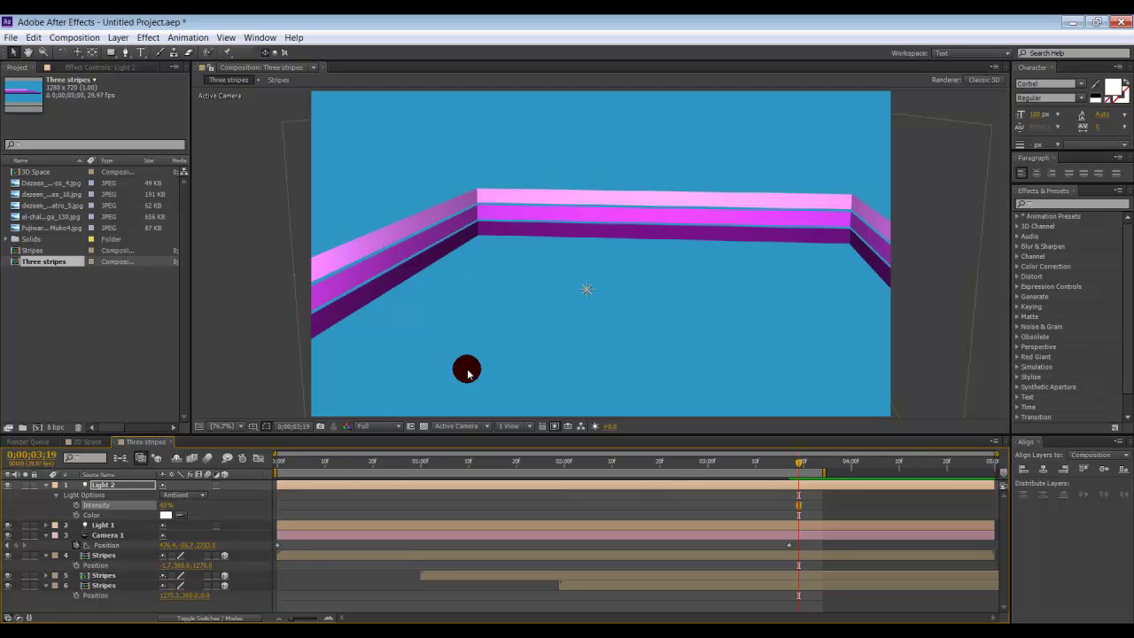
Step: Preview the strips under the adjusted lighting and compare them with the finished reference video
key(space)
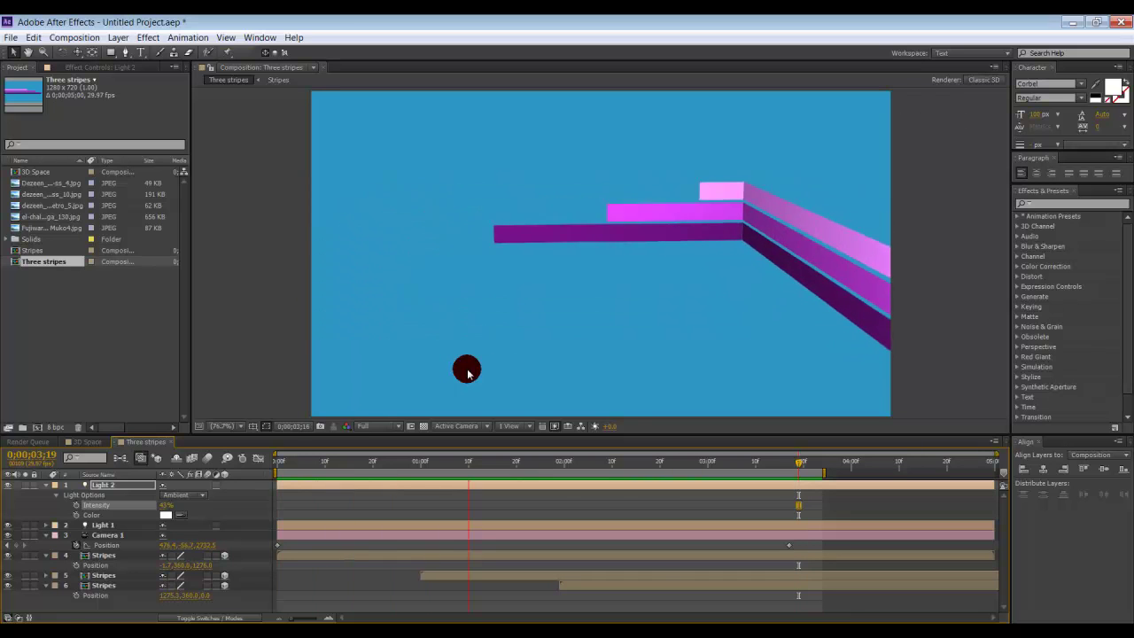
key(space)
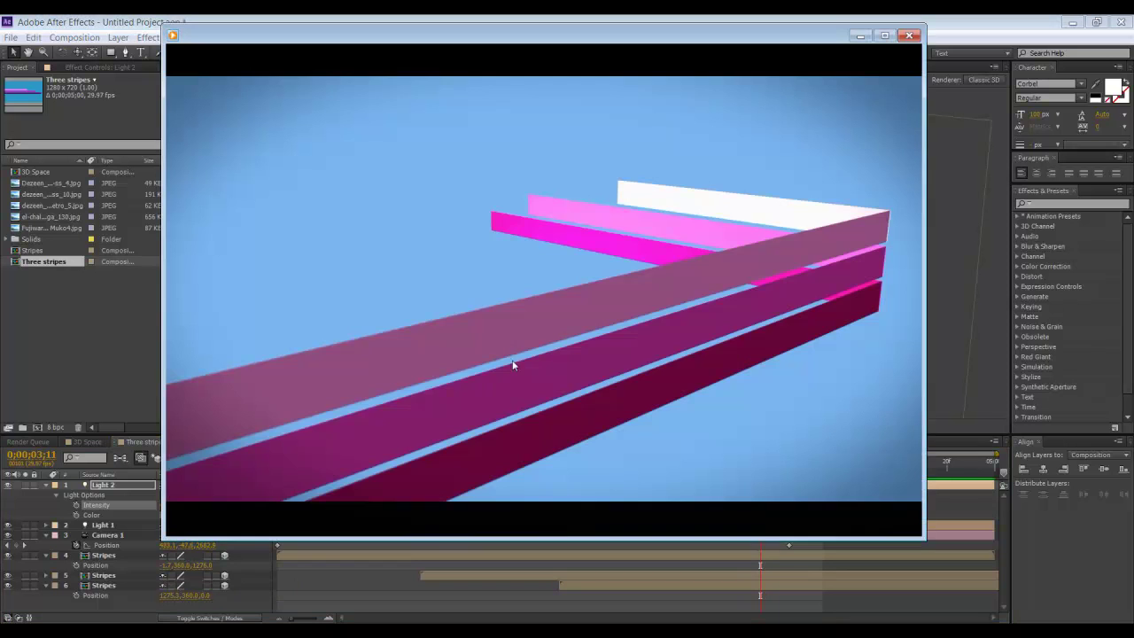
click(544, 479)
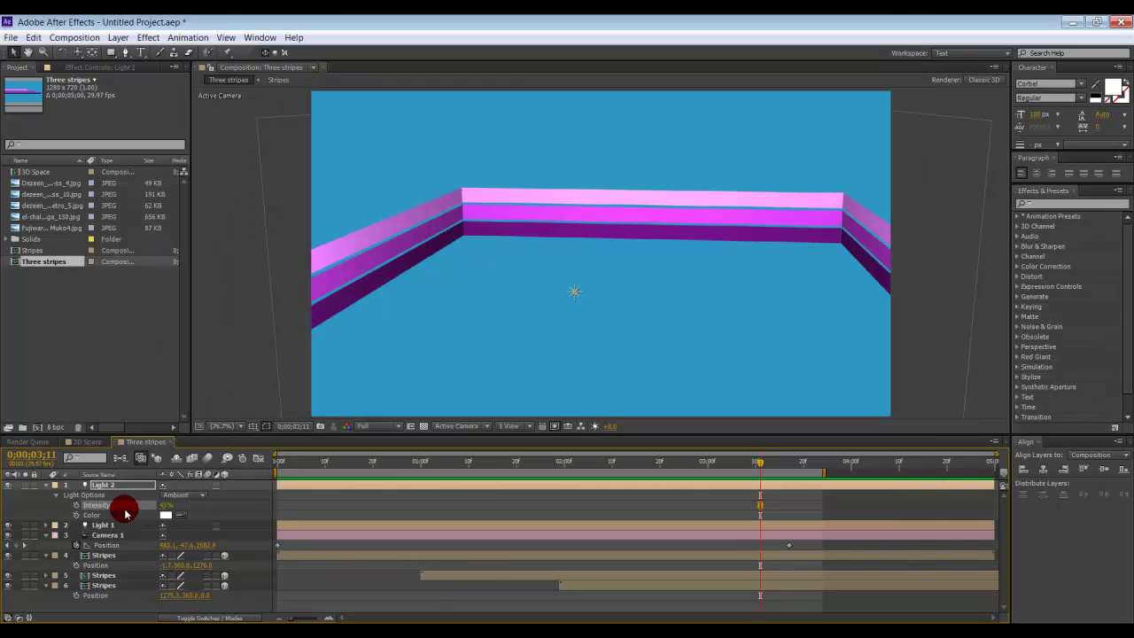
click(47, 486)
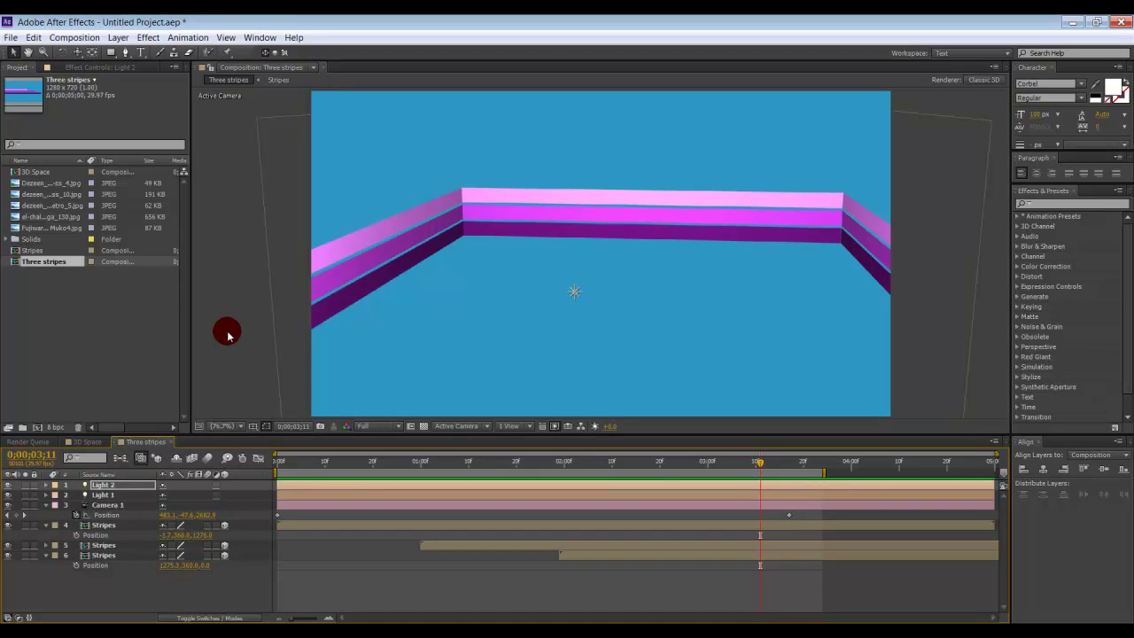
Step: Add a comp-sized black (000000) solid above all the other layers
click(116, 39)
mouse_move(170, 53)
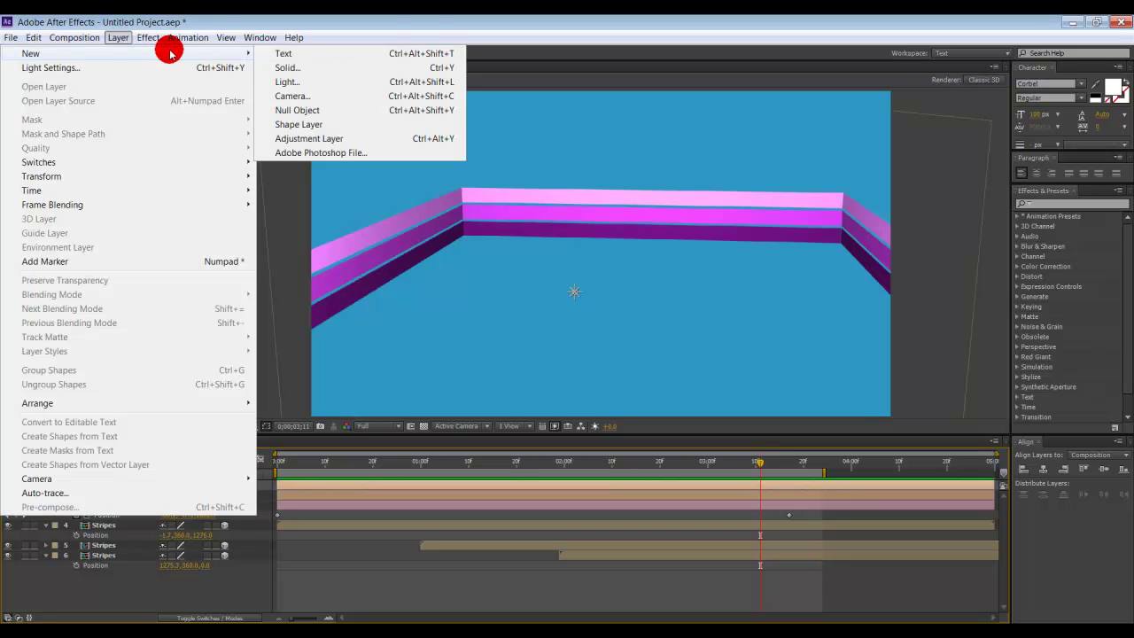
click(306, 65)
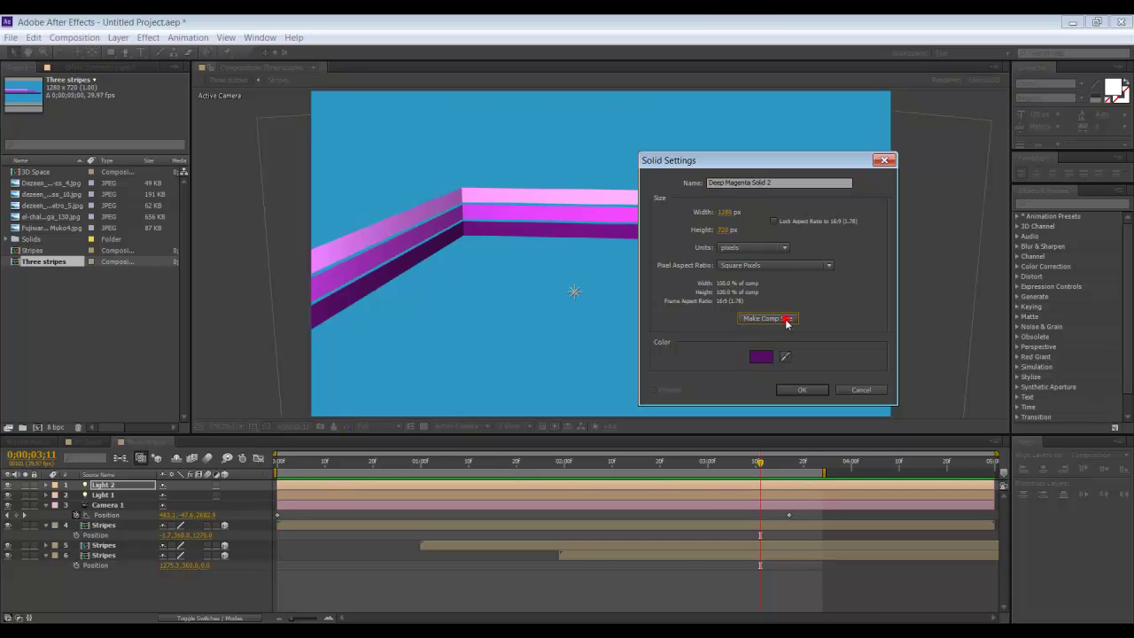
click(760, 356)
drag(572, 374, 547, 403)
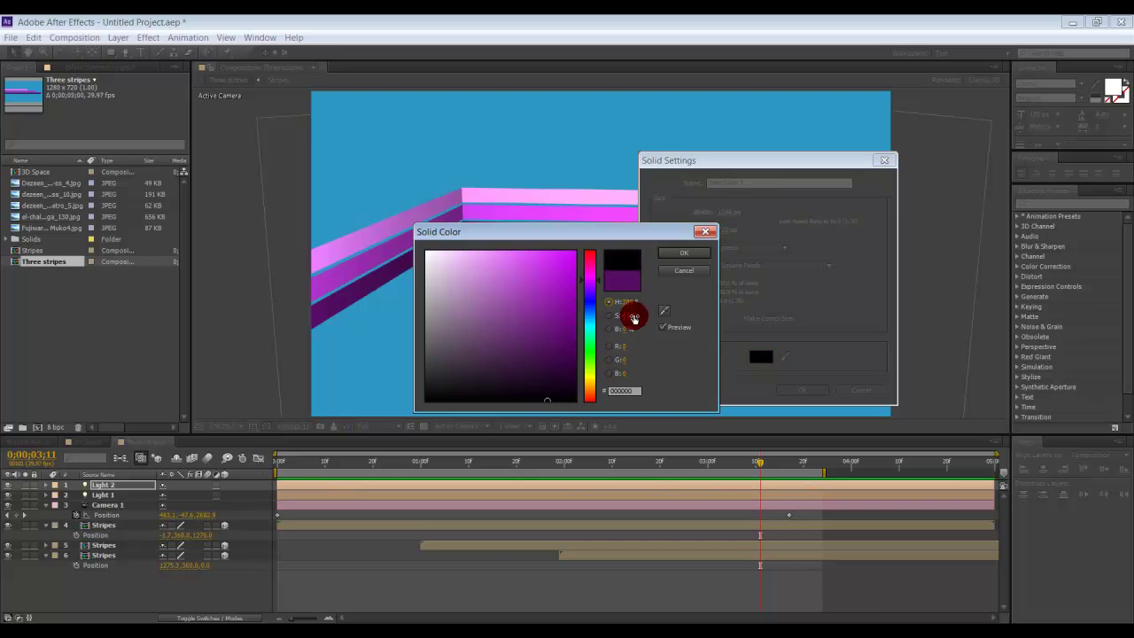
click(684, 252)
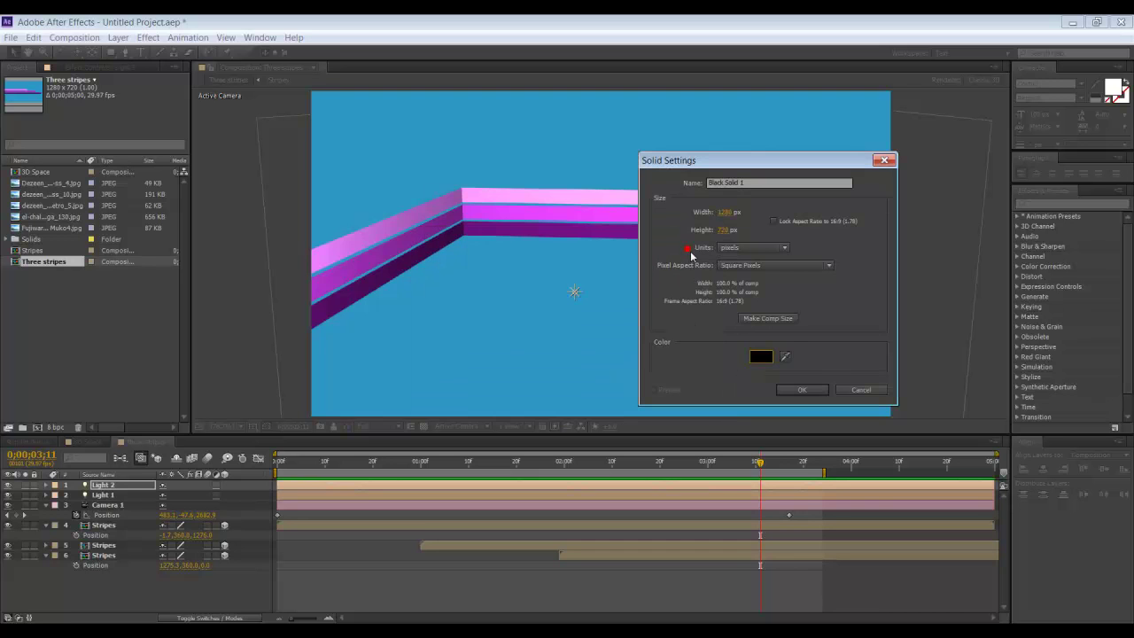
click(807, 390)
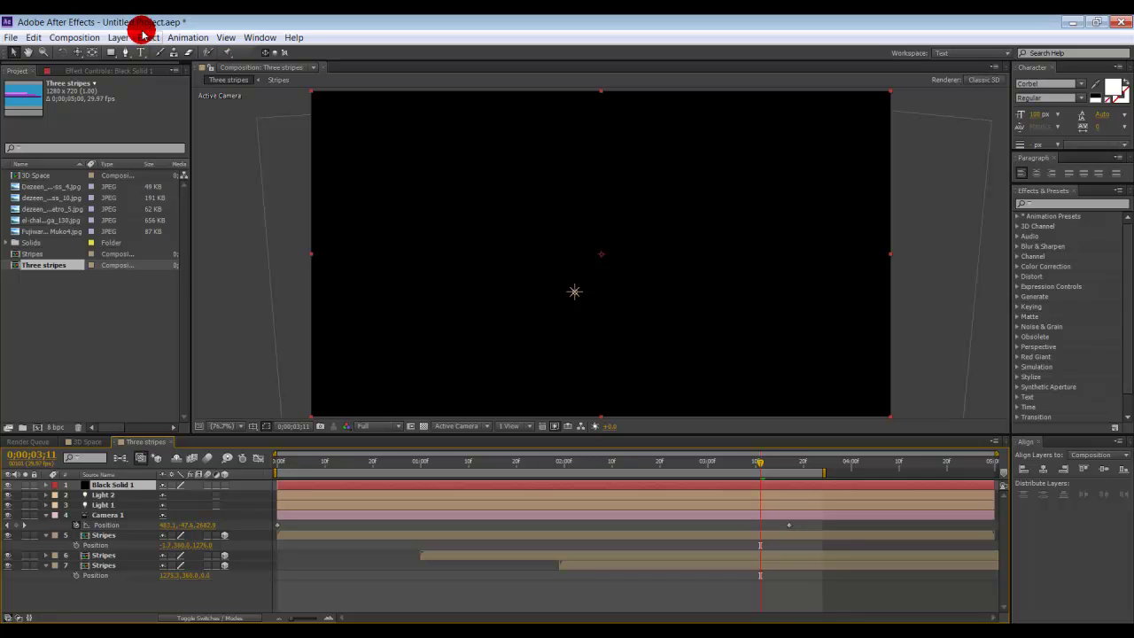
Step: Add an elliptical mask filling the whole black solid and set its mode to Subtract
click(111, 52)
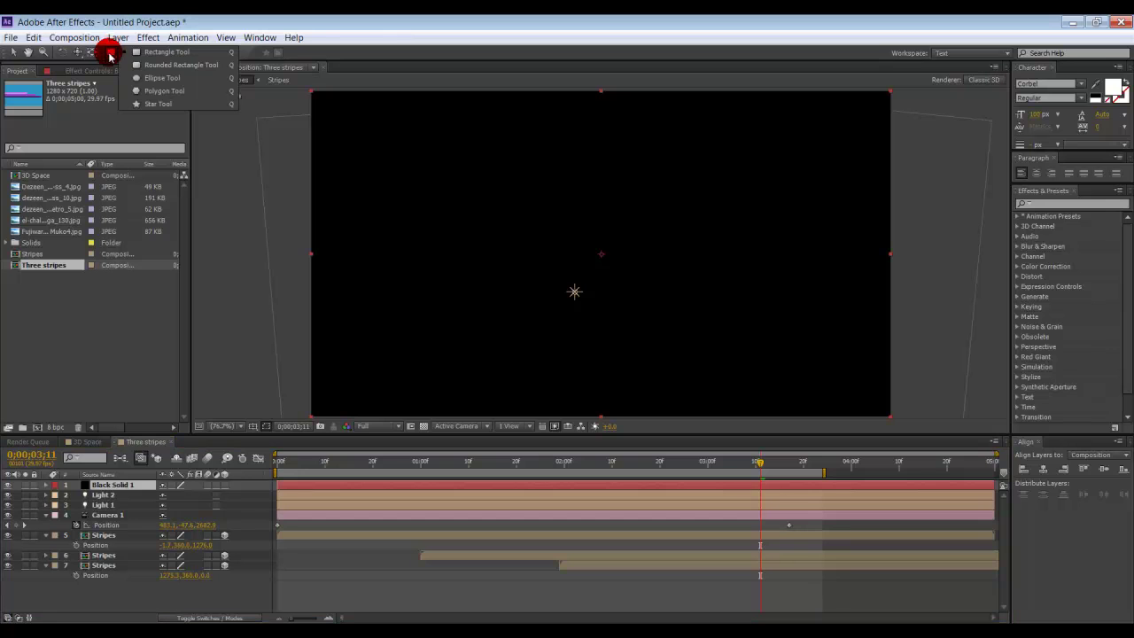
click(134, 78)
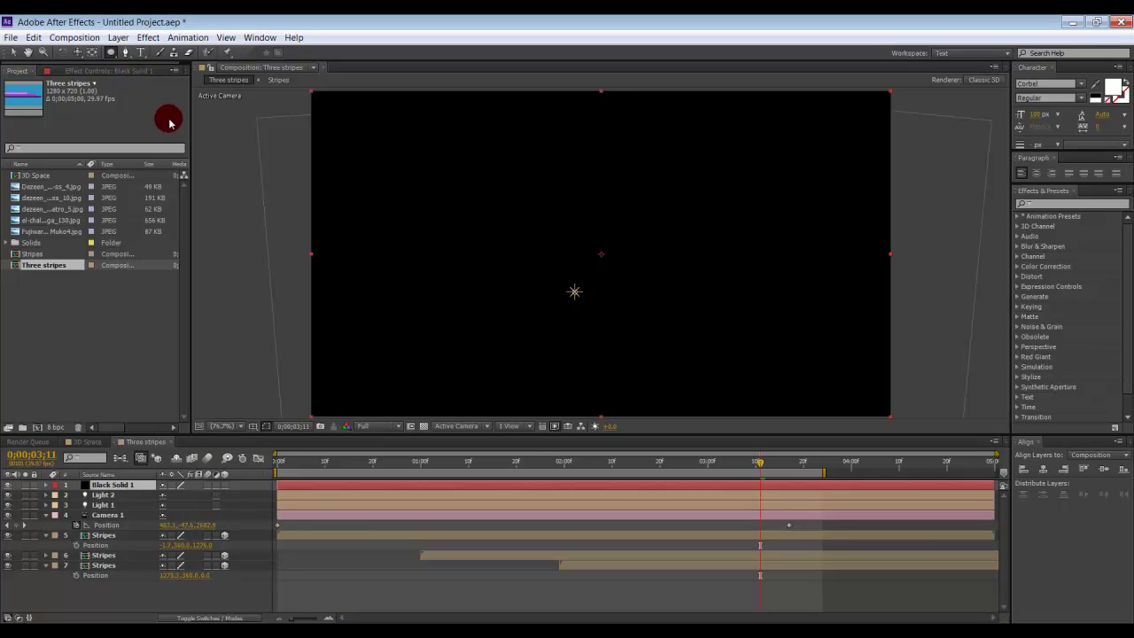
double_click(112, 54)
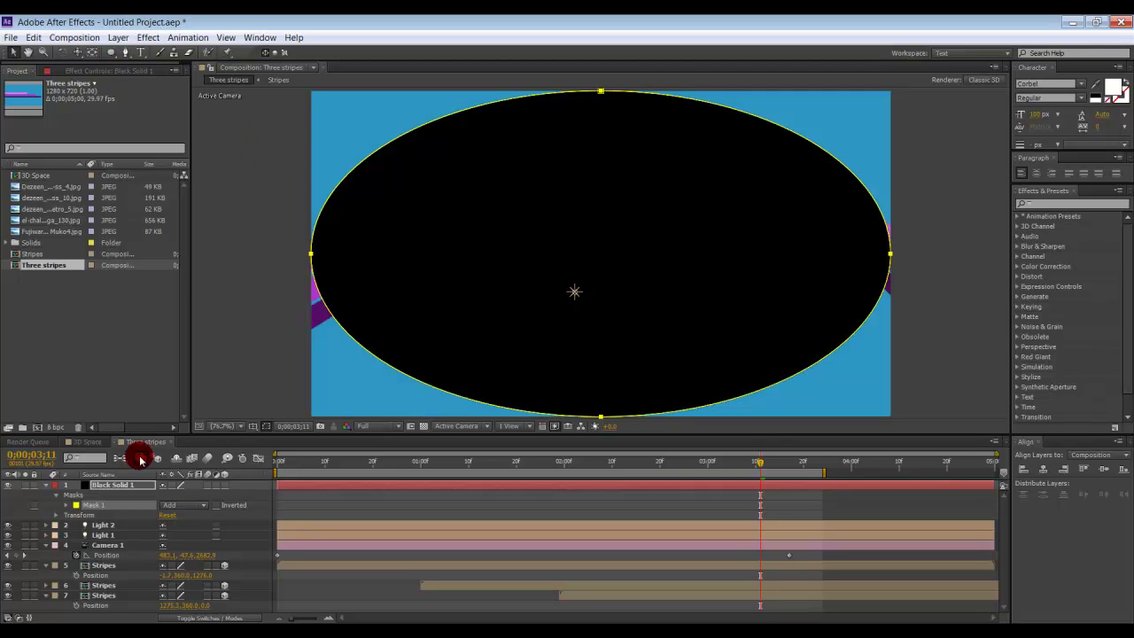
click(203, 507)
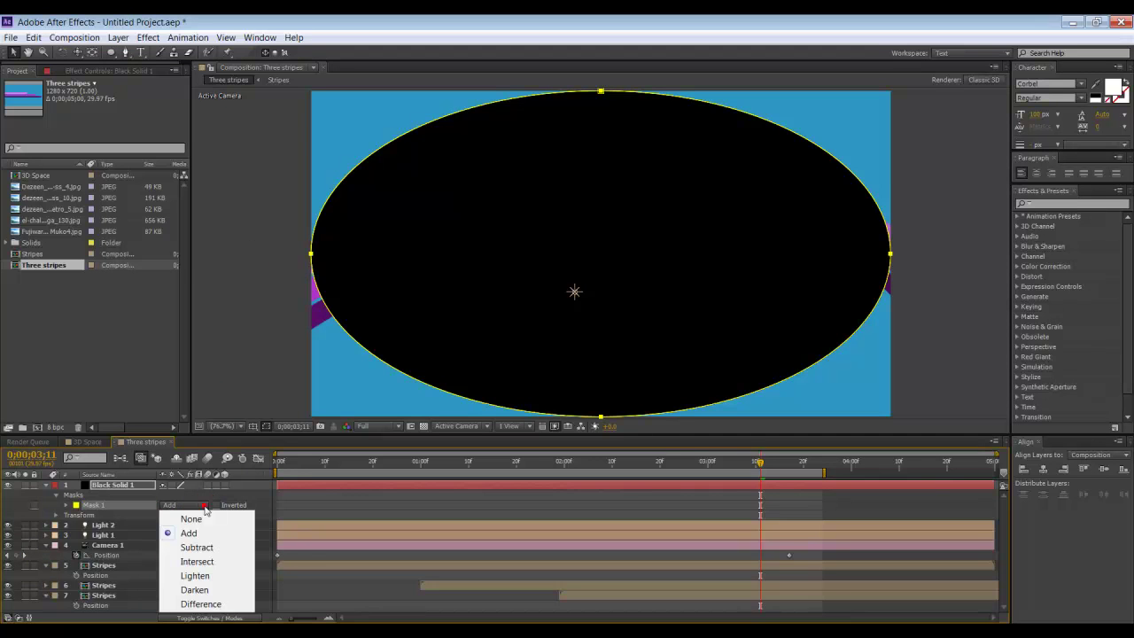
click(203, 544)
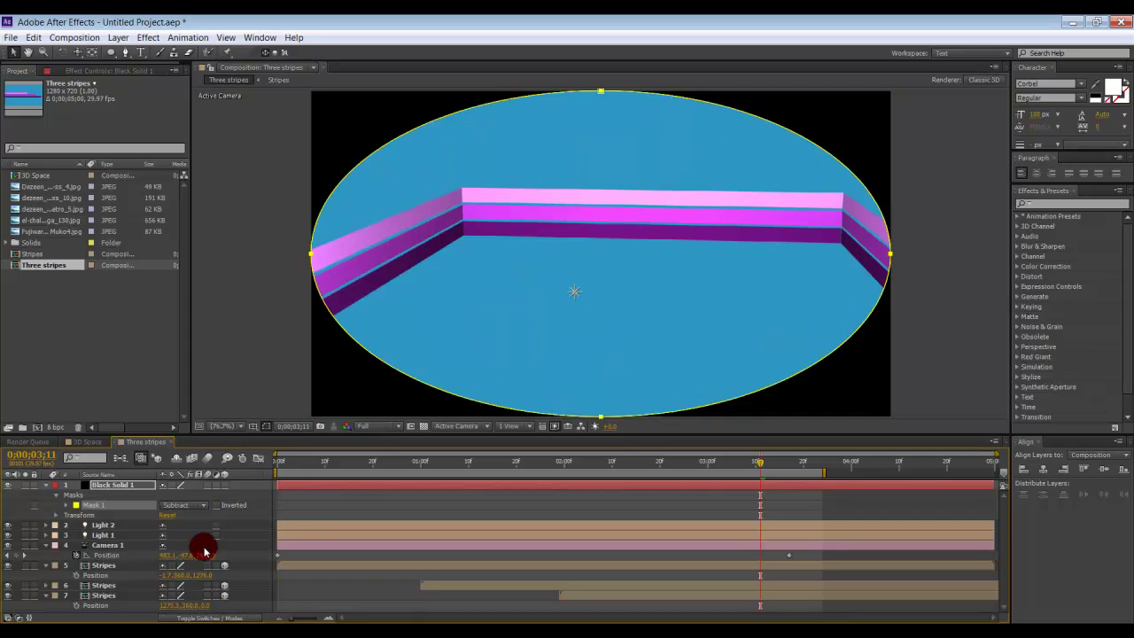
Step: Soften the ellipse into a vignette with mask feather of about 197 pixels, opacity 62% and expansion of about 97 pixels
click(56, 516)
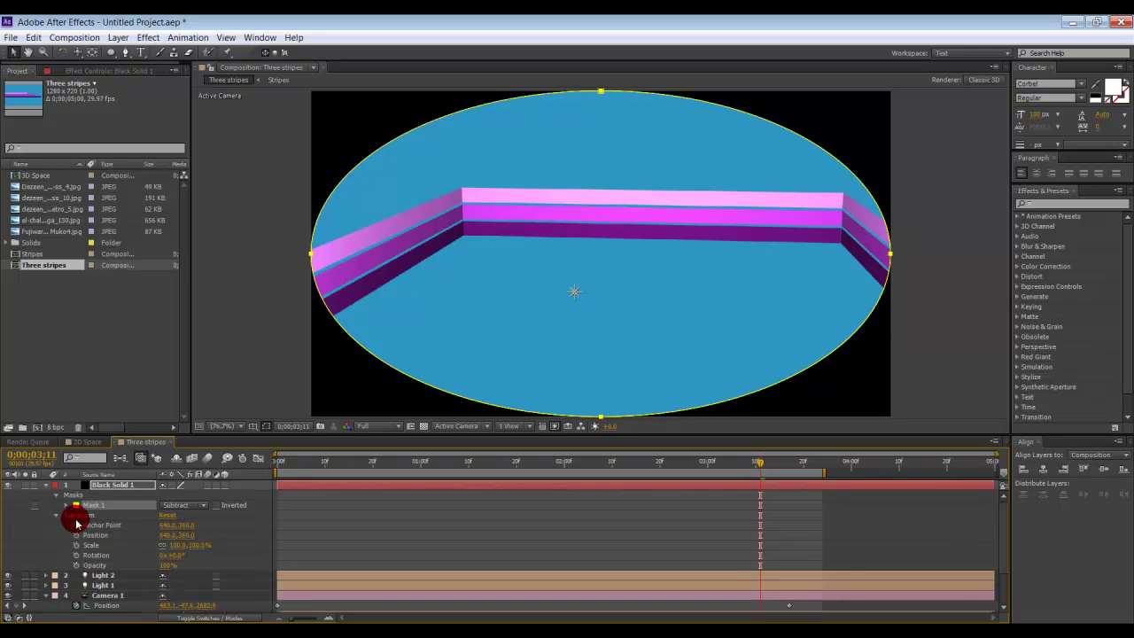
click(57, 516)
click(67, 506)
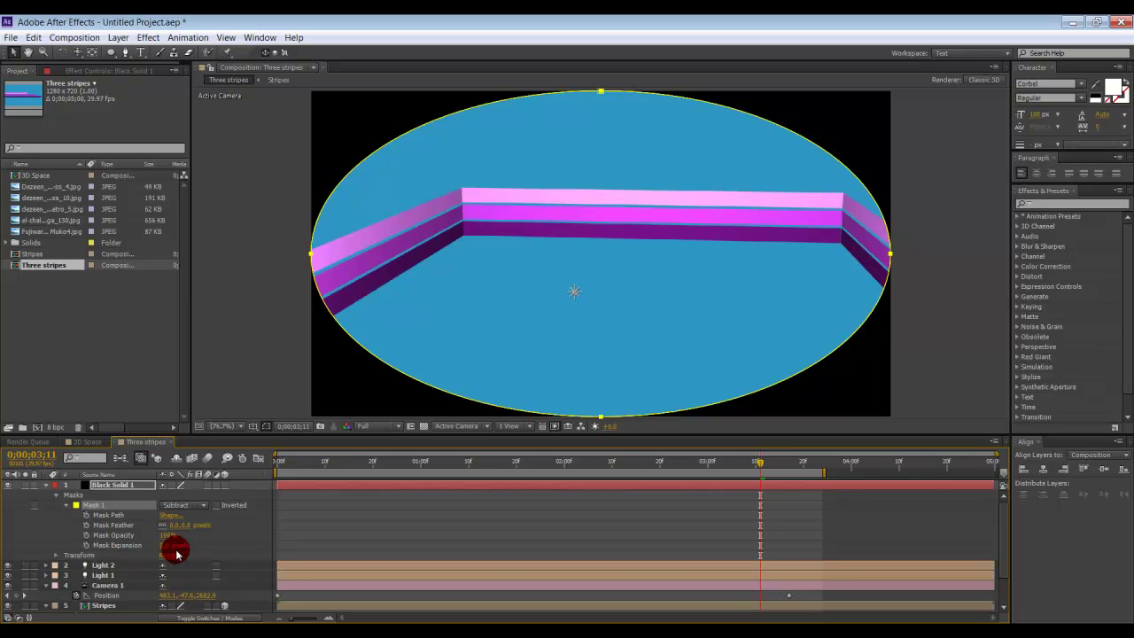
drag(183, 529, 298, 522)
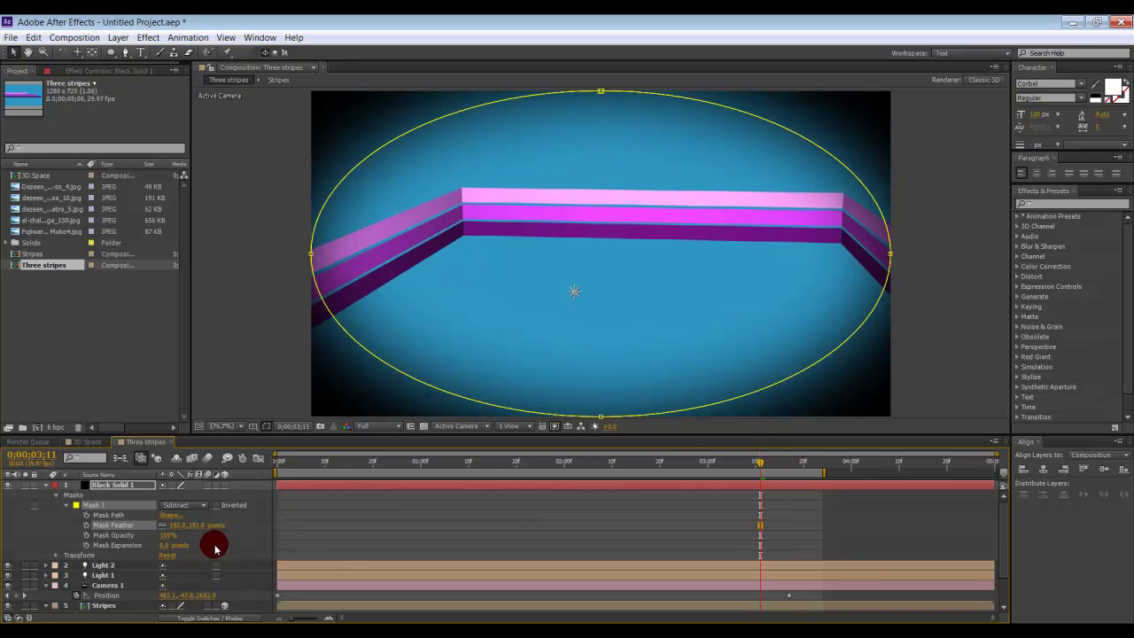
drag(163, 549, 218, 545)
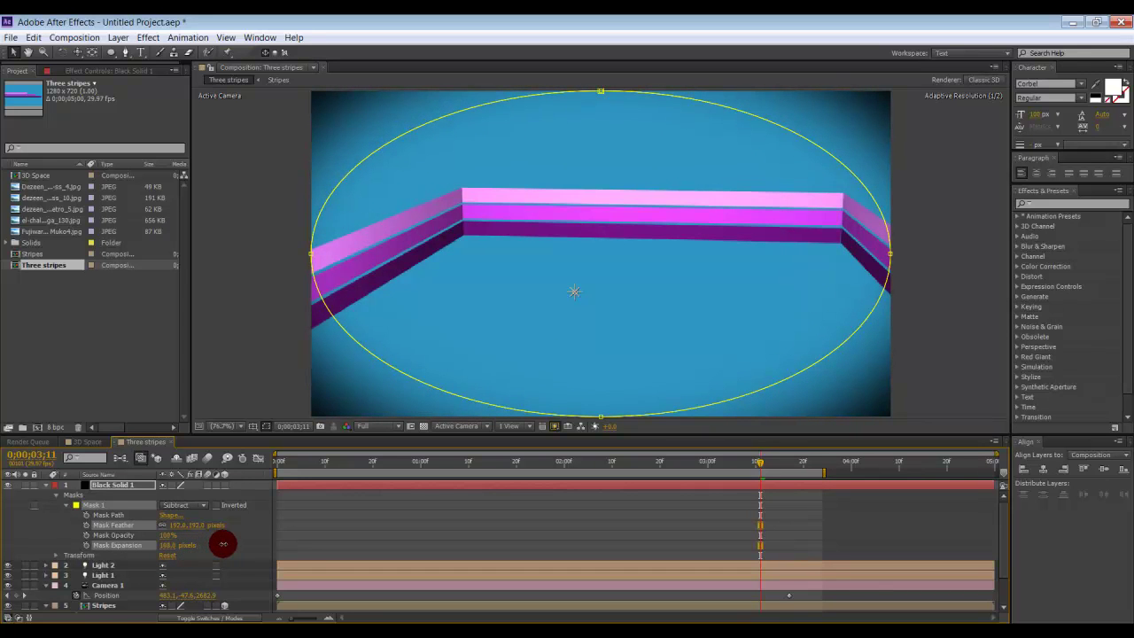
click(222, 543)
drag(168, 537, 194, 526)
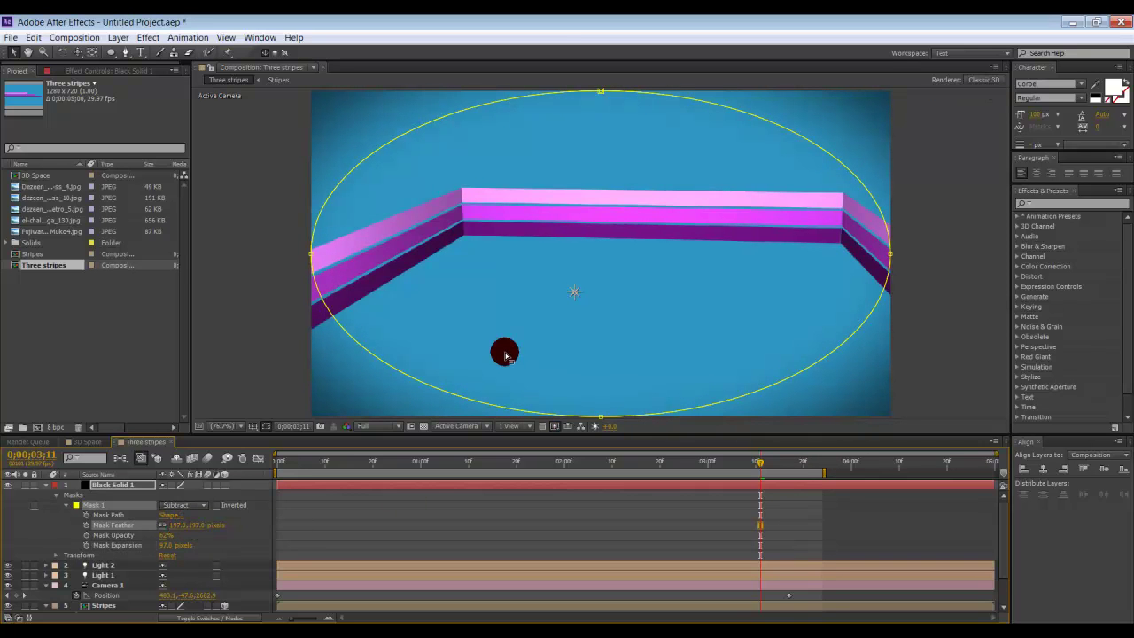
Step: Check the scene in Custom View 1, return to the Active Camera view and preview the animation with the vignette
click(212, 313)
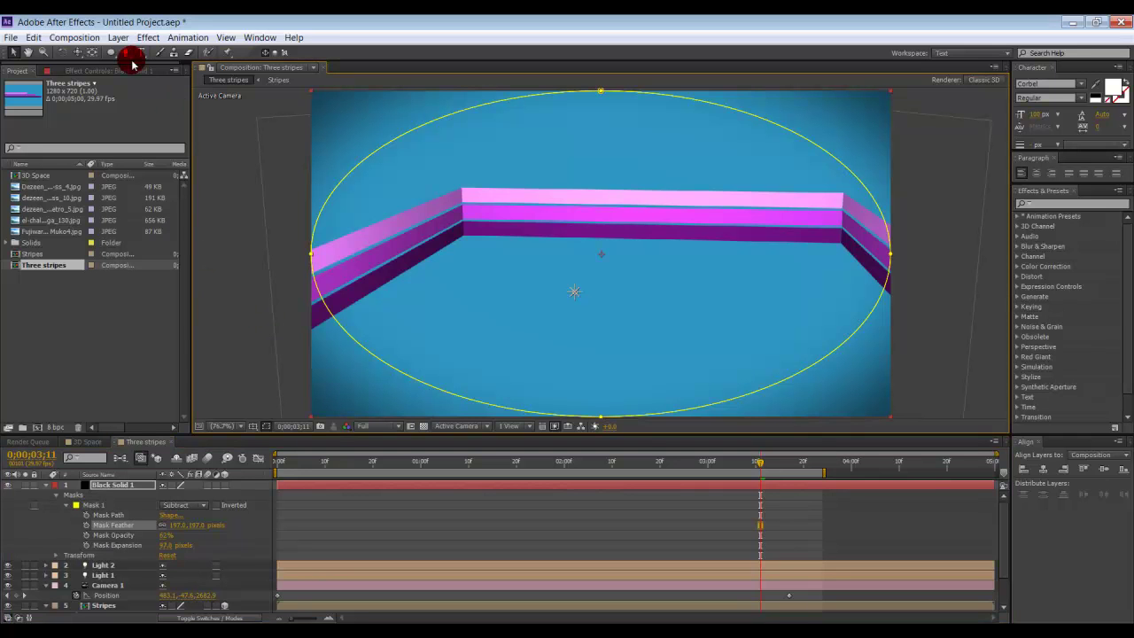
key(F11)
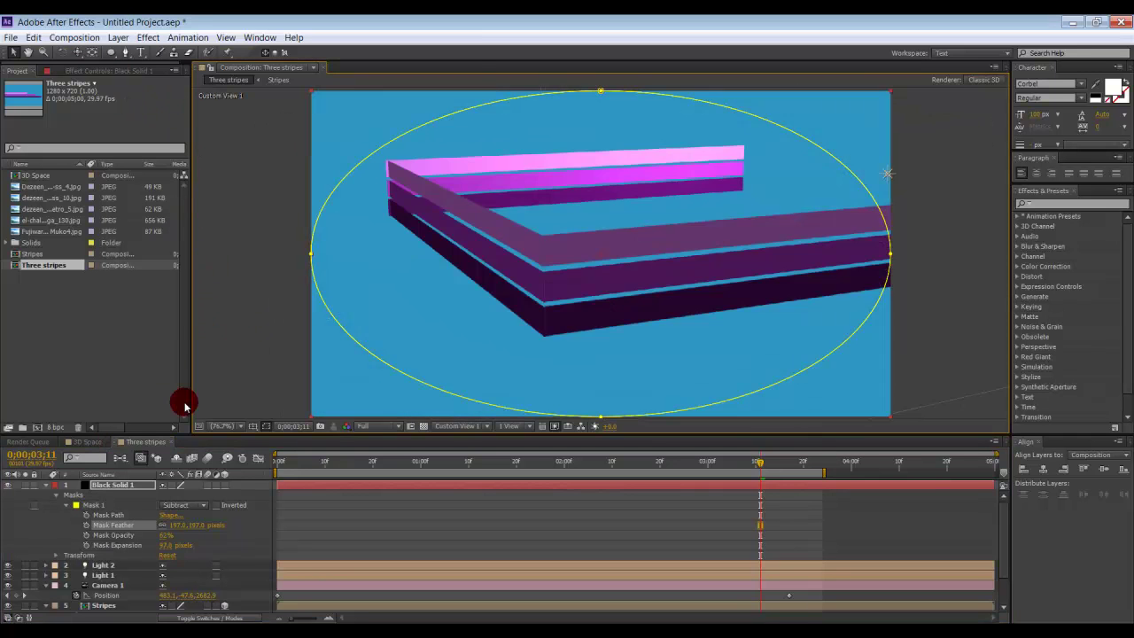
key(F12)
click(237, 357)
key(space)
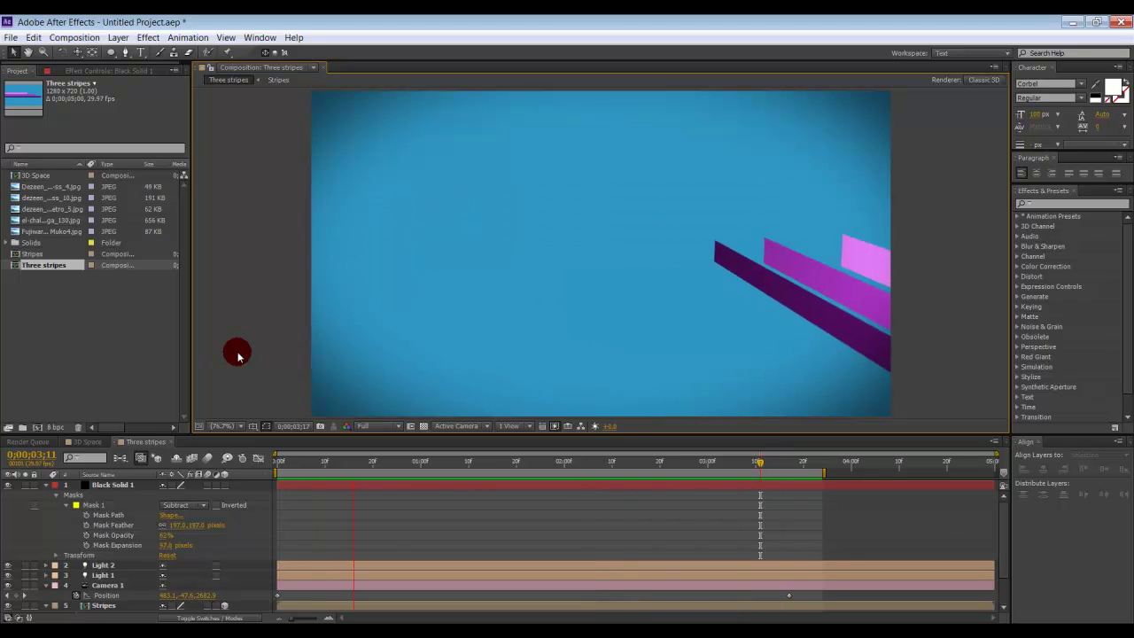
key(space)
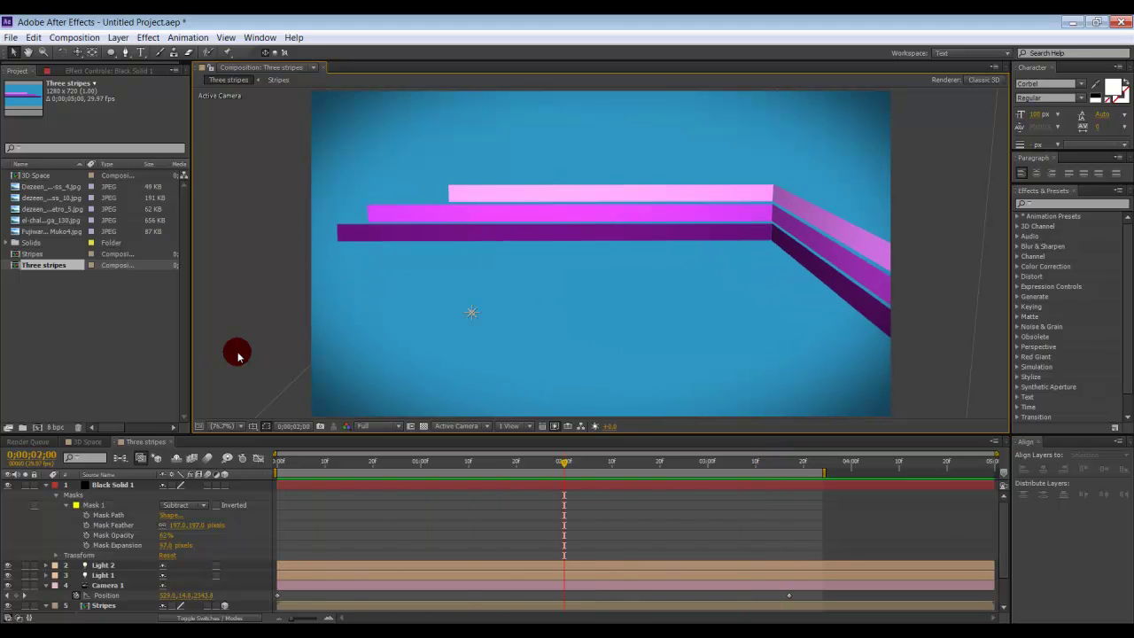